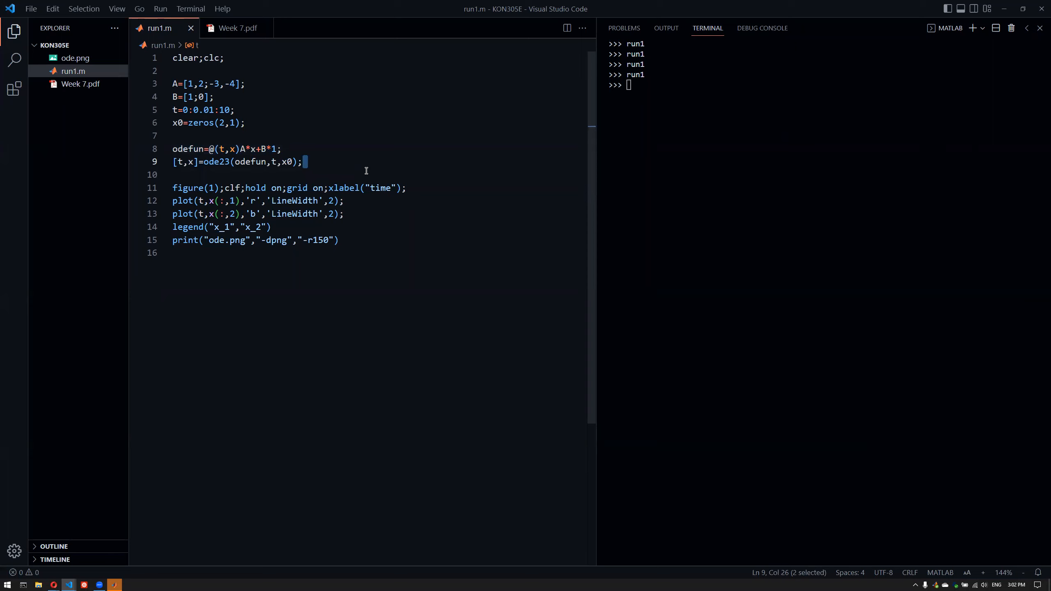
# Move the figure(1) setup line above the odefun definition and separate them with a blank line
pyautogui.click(366, 170)
pyautogui.press('Return')
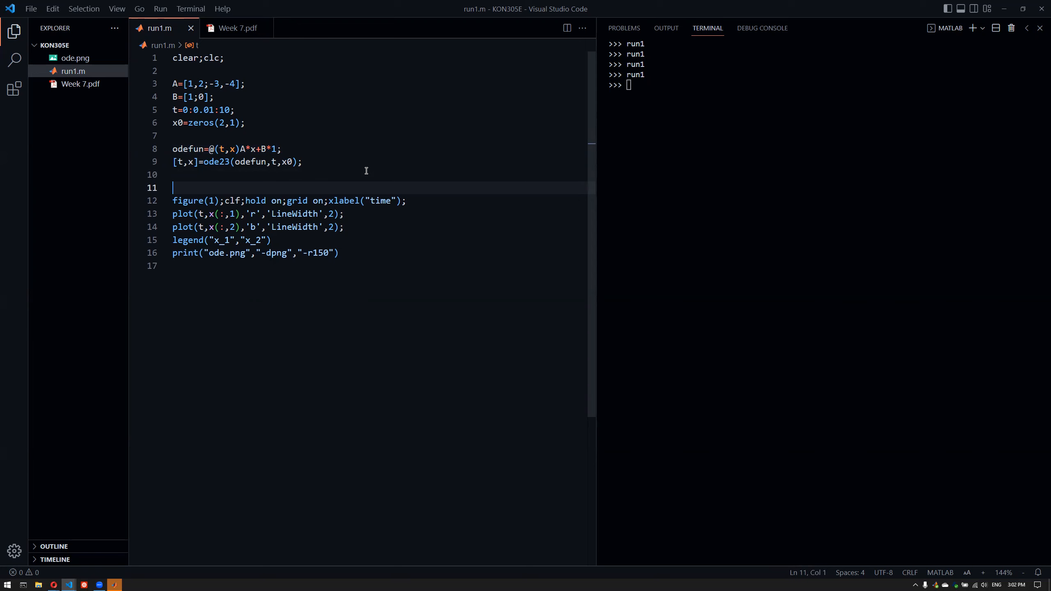
pyautogui.press('Down')
pyautogui.hotkey('alt', 'Up')
pyautogui.hotkey('alt', 'Up')
pyautogui.hotkey('alt', 'Up')
pyautogui.hotkey('alt', 'Up')
pyautogui.hotkey('alt', 'Up')
pyautogui.hotkey('alt', 'Down')
pyautogui.press('Down')
pyautogui.press('Return')
# Delete the legend("x_1","x_2") line above the print command
pyautogui.press('Down')
pyautogui.press('Down')
pyautogui.press('Down')
pyautogui.press('Down')
pyautogui.press('Down')
pyautogui.press('Down')
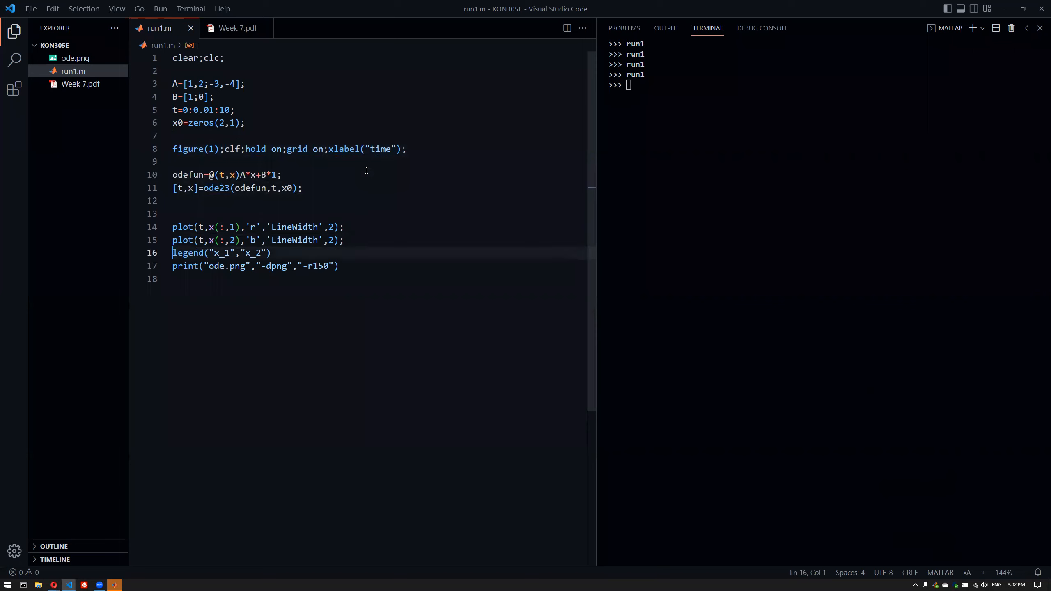
pyautogui.hotkey('shift', 'Down')
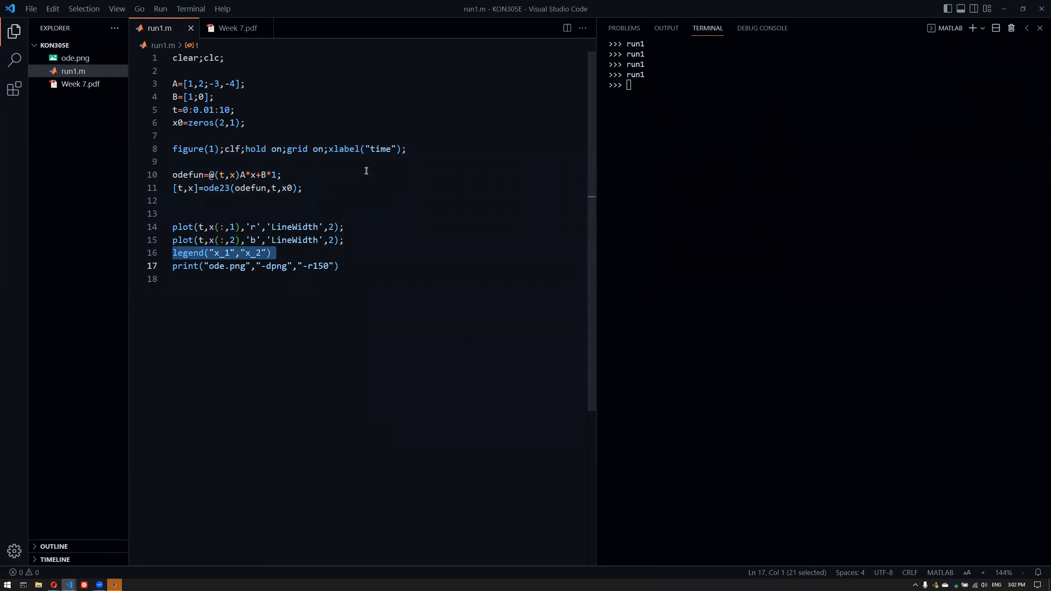
pyautogui.press('Delete')
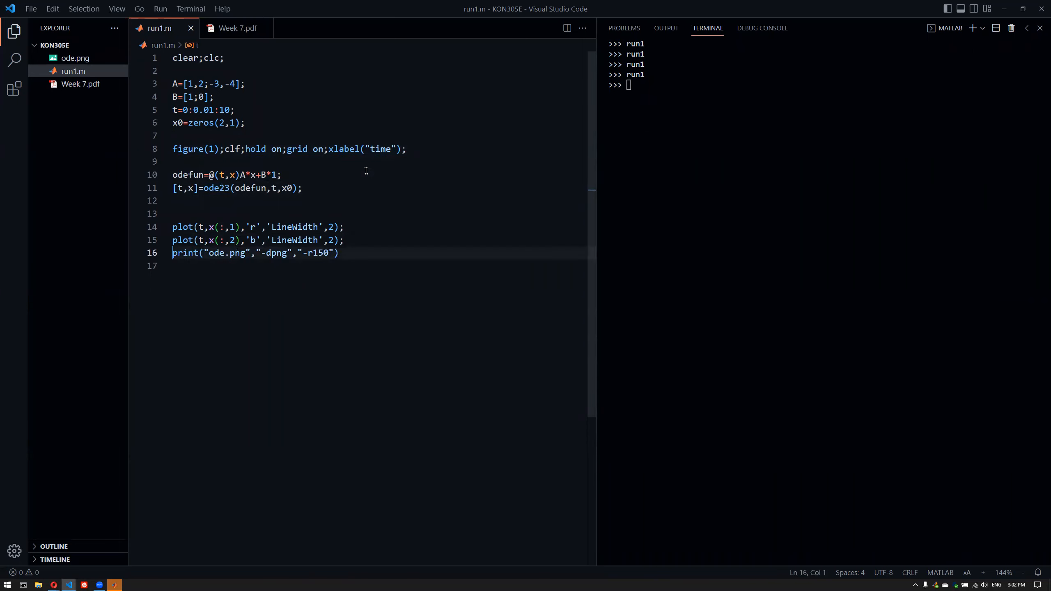
# Remove the blank lines between the ode23 call and the two plot commands
pyautogui.press('Up')
pyautogui.press('Up')
pyautogui.press('BackSpace')
pyautogui.press('BackSpace')
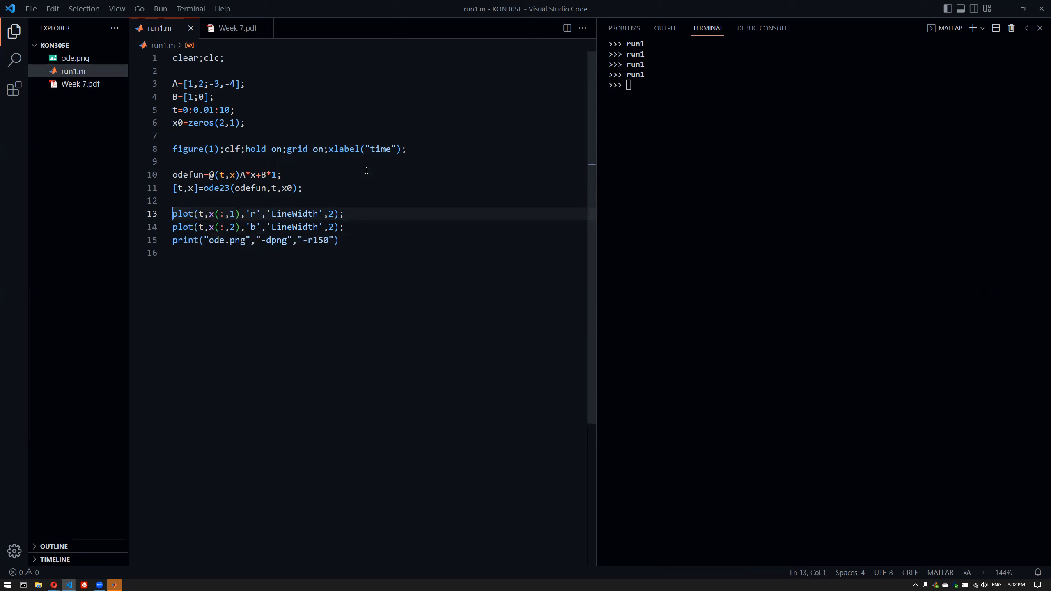
pyautogui.press('Up')
pyautogui.press('Up')
pyautogui.press('Up')
pyautogui.press('Up')
pyautogui.press('Down')
pyautogui.press('Down')
pyautogui.press('Up')
pyautogui.press('Down')
pyautogui.press('Down')
# Insert blank lines between the second plot command and the print command to make room for new code
pyautogui.press('Up')
pyautogui.press('Down')
pyautogui.press('Down')
pyautogui.press('Down')
pyautogui.press('Up')
pyautogui.press('Down')
pyautogui.press('Down')
pyautogui.press('Return')
pyautogui.press('Return')
pyautogui.press('Up')
pyautogui.press('Return')
pyautogui.press('Up')
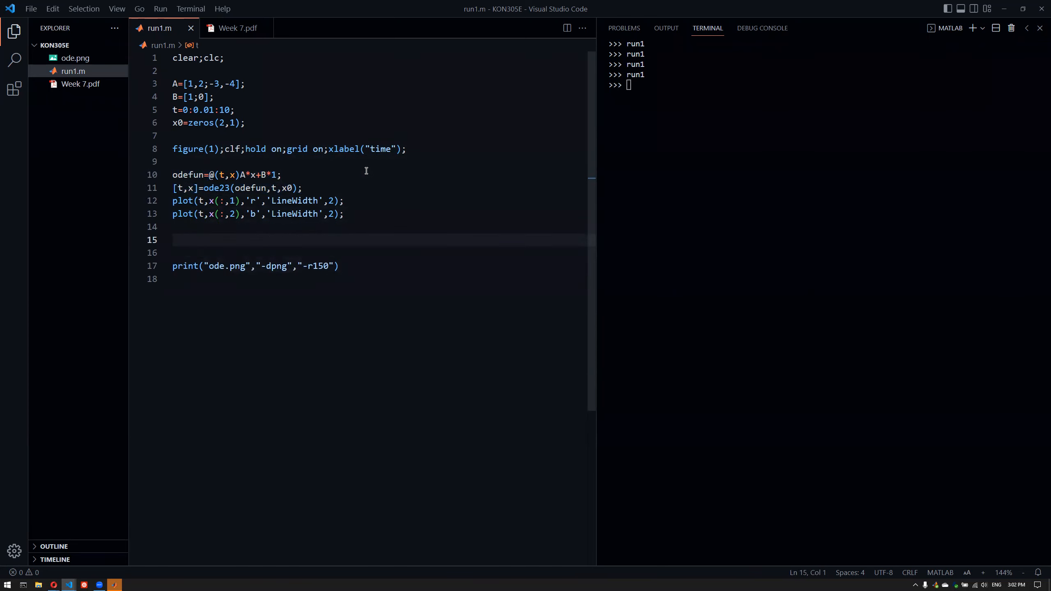
# Add the line [t,x]=step(Gs,t); between the ode23 plot commands and the print command
pyautogui.write('[]')
pyautogui.write('t,y]=')
pyautogui.press('Left')
pyautogui.press('BackSpace')
pyautogui.write('x')
pyautogui.press('Right')
pyautogui.press('Right')
pyautogui.write('step(Gs,t')
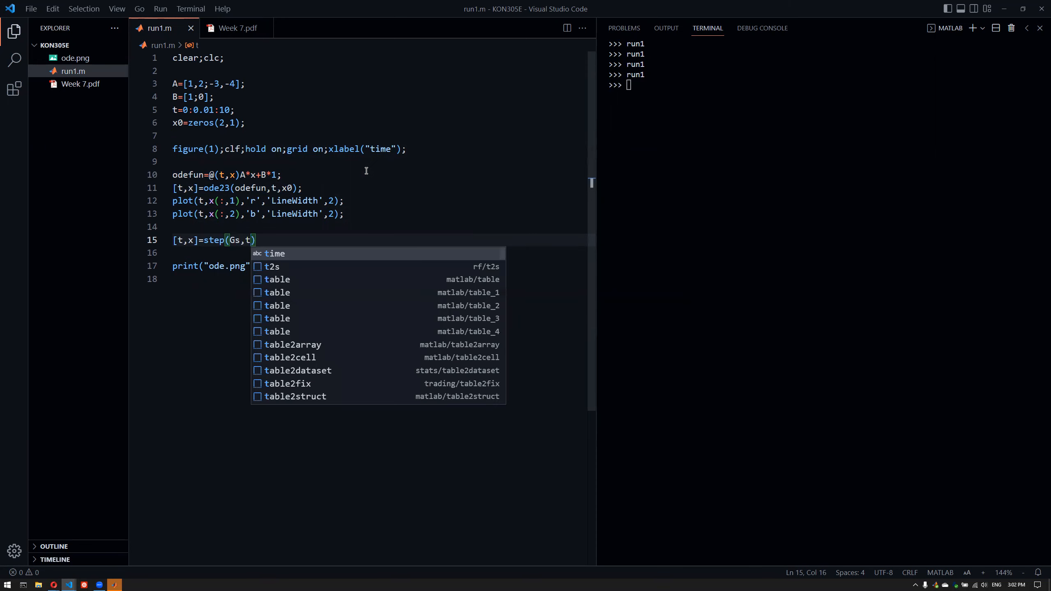
pyautogui.write(');')
pyautogui.press('Return')
# Copy the two ode23 plot commands below the step call and remove the surplus blank line
pyautogui.press('Up')
pyautogui.press('Up')
pyautogui.press('Up')
pyautogui.press('Up')
pyautogui.hotkey('shift', 'Down')
pyautogui.hotkey('shift', 'Down')
pyautogui.hotkey('ctrl', 'c')
pyautogui.press('Down')
pyautogui.press('Down')
pyautogui.hotkey('ctrl', 'v')
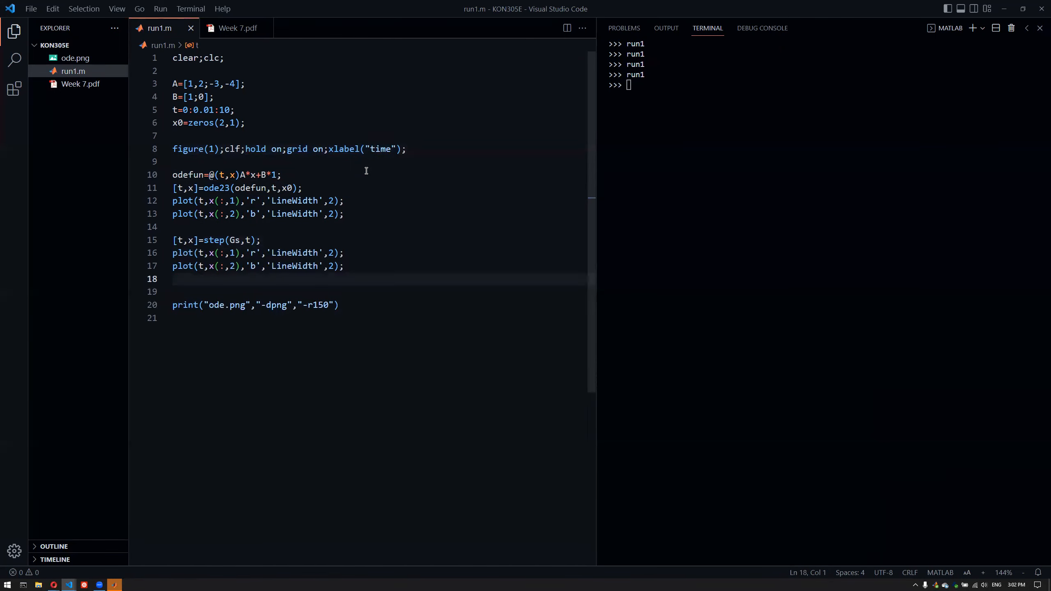
pyautogui.press('Delete')
# Change the line styles of the two copied plot commands to dashed, 'r--' and 'b--'
pyautogui.press('Up')
pyautogui.press('Up')
pyautogui.press('Up')
pyautogui.press('Up')
pyautogui.press('Up')
pyautogui.press('Up')
pyautogui.press('Down')
pyautogui.press('Down')
pyautogui.press('Down')
pyautogui.press('Down')
pyautogui.press('Down')
pyautogui.press('Up')
pyautogui.press('Right')
pyautogui.press('Right')
pyautogui.press('Right')
pyautogui.press('Right')
pyautogui.press('Right')
pyautogui.press('Right')
pyautogui.press('Right')
pyautogui.press('Right')
pyautogui.press('Right')
pyautogui.press('Right')
pyautogui.press('Right')
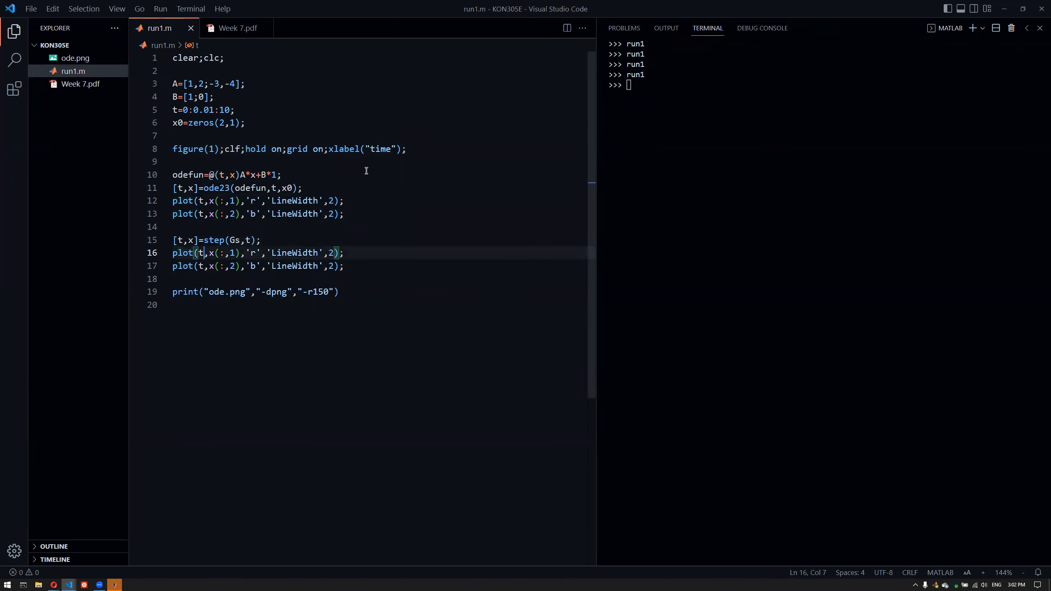
pyautogui.press('Right')
pyautogui.press('Right')
pyautogui.press('Right')
pyautogui.press('Right')
pyautogui.press('Right')
pyautogui.write('--')
pyautogui.press('Left')
pyautogui.press('Left')
pyautogui.press('Down')
pyautogui.write('--')
# Set the LineWidth of both dashed plot commands to 1.5
pyautogui.press('Up')
pyautogui.press('Right')
pyautogui.press('Right')
pyautogui.press('Right')
pyautogui.press('Right')
pyautogui.press('Right')
pyautogui.press('Right')
pyautogui.press('Right')
pyautogui.press('Right')
pyautogui.press('Right')
pyautogui.press('Right')
pyautogui.press('Right')
pyautogui.press('Right')
pyautogui.press('Right')
pyautogui.press('Right')
pyautogui.hotkey('shift', 'Right')
pyautogui.write('1ç.')
pyautogui.press('BackSpace')
pyautogui.press('BackSpace')
pyautogui.write('.4')
pyautogui.press('Down')
pyautogui.press('Left')
pyautogui.press('BackSpace')
pyautogui.write('1.5')
# Begin the system definition Gs=ss(A,B,) on a new line above the step call, leaving the remaining arguments empty
pyautogui.press('Up')
pyautogui.press('Up')
pyautogui.press('Up')
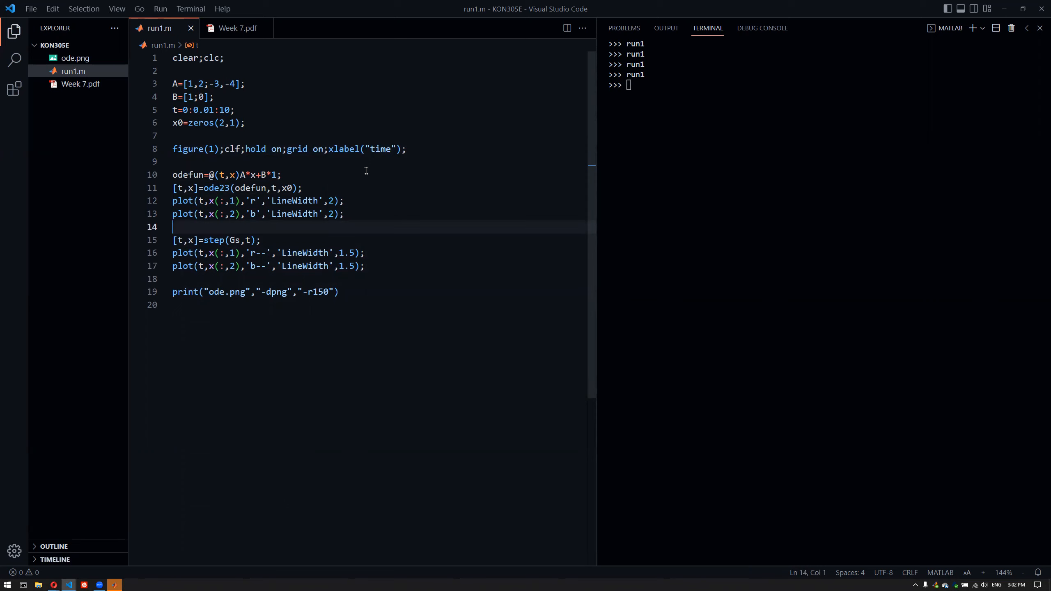
pyautogui.press('Down')
pyautogui.press('Return')
pyautogui.write('Gs=')
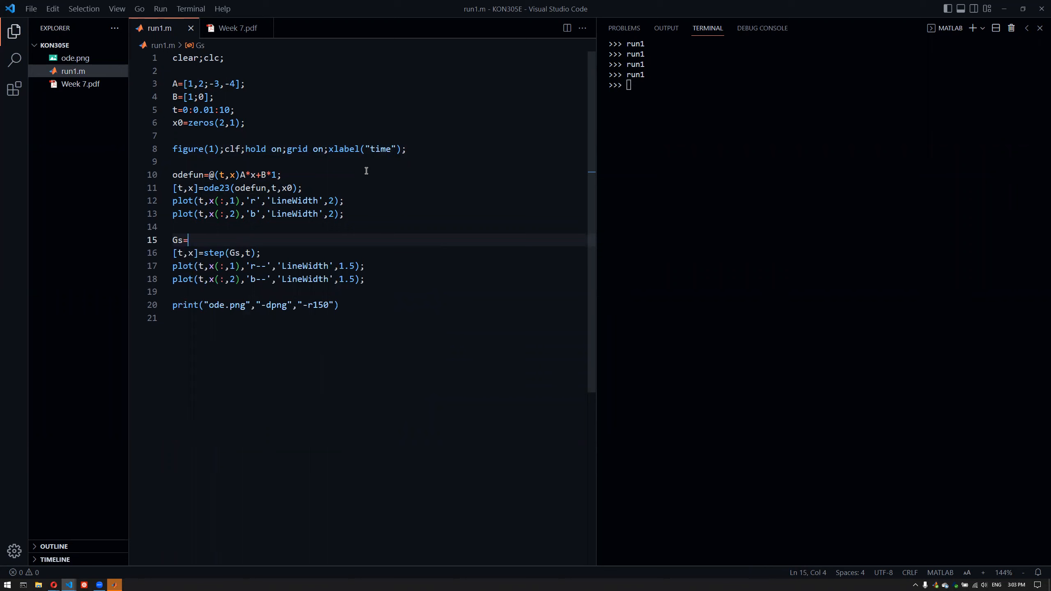
pyautogui.write('ss(A,B')
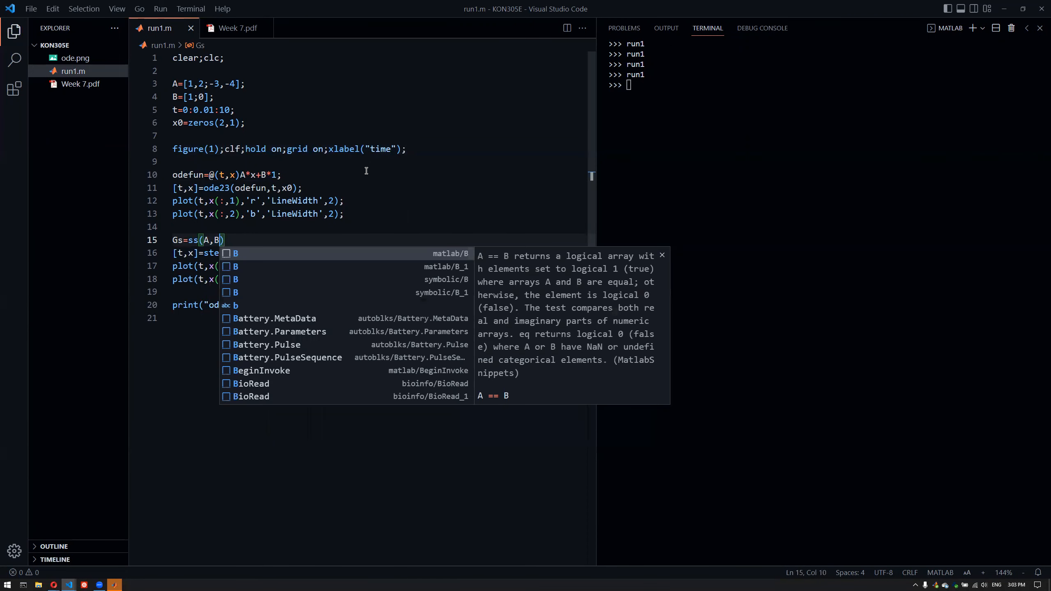
pyautogui.write(',')
# Add a note line A,B,C,D above the Gs definition, with blank lines below it
pyautogui.press('Home')
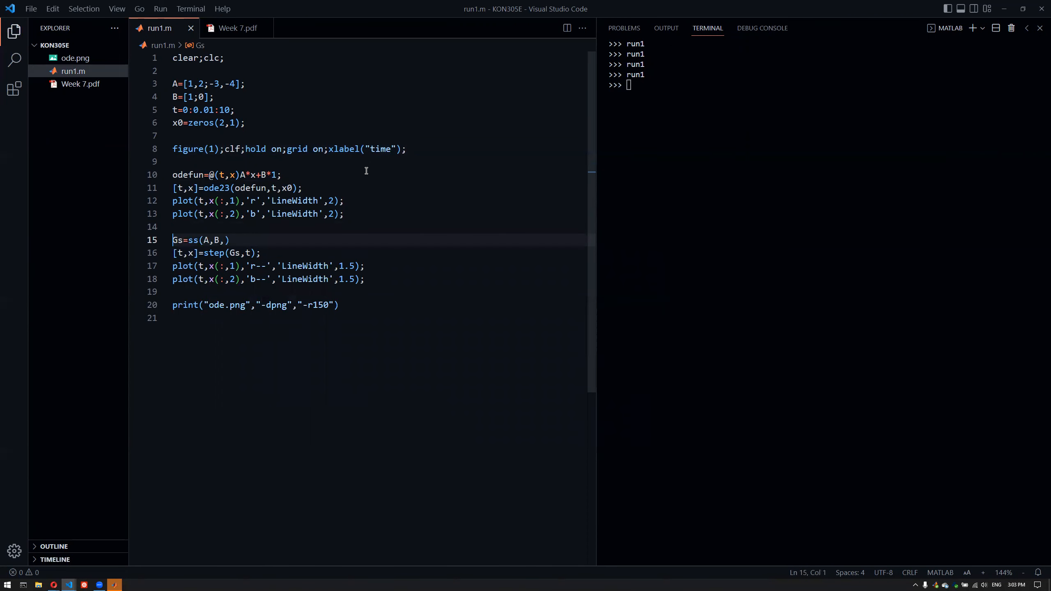
pyautogui.press('Return')
pyautogui.write('A,B,C,D')
pyautogui.press('Escape')
pyautogui.press('Return')
pyautogui.press('Return')
pyautogui.press('Up')
# Write the state-space equations dx=A*x+Bu and y=Cx+Du on separate lines below the A,B,C,D note
pyautogui.write('dx=A')
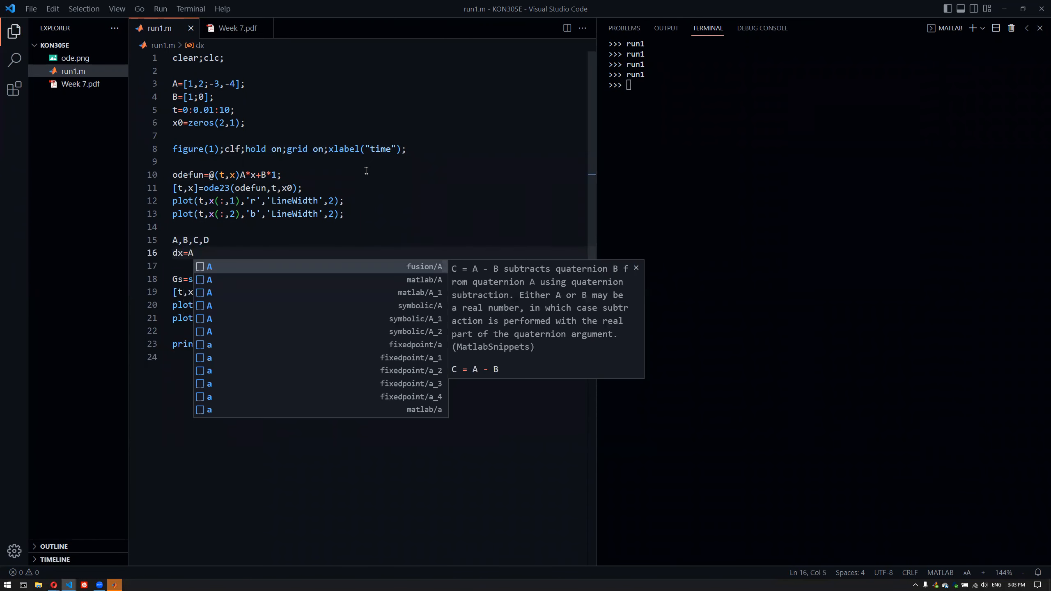
pyautogui.write('*x+Bu')
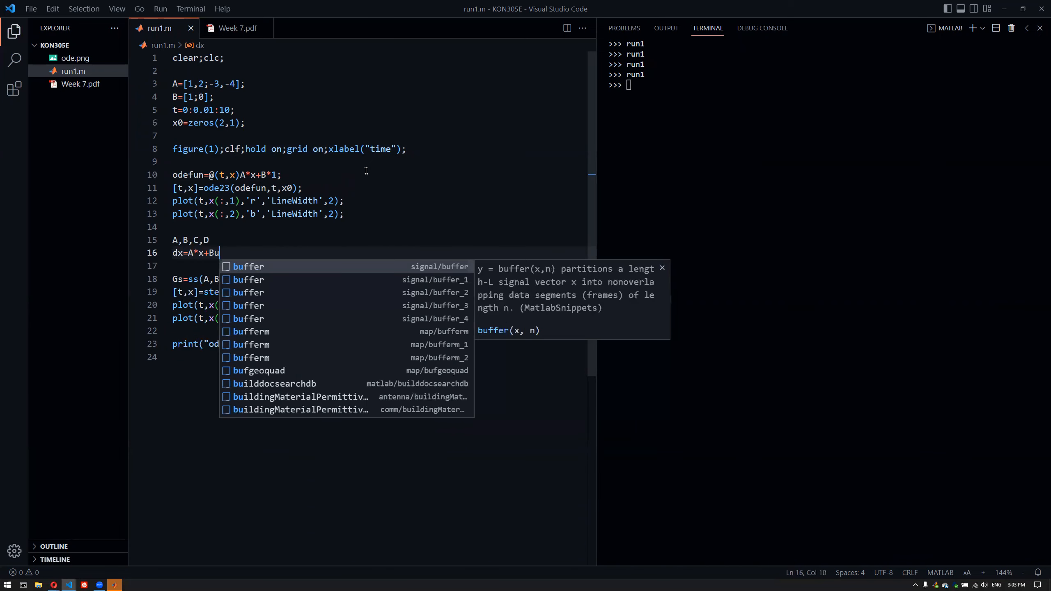
pyautogui.press('Escape')
pyautogui.press('Return')
pyautogui.write('y=Cx++Du')
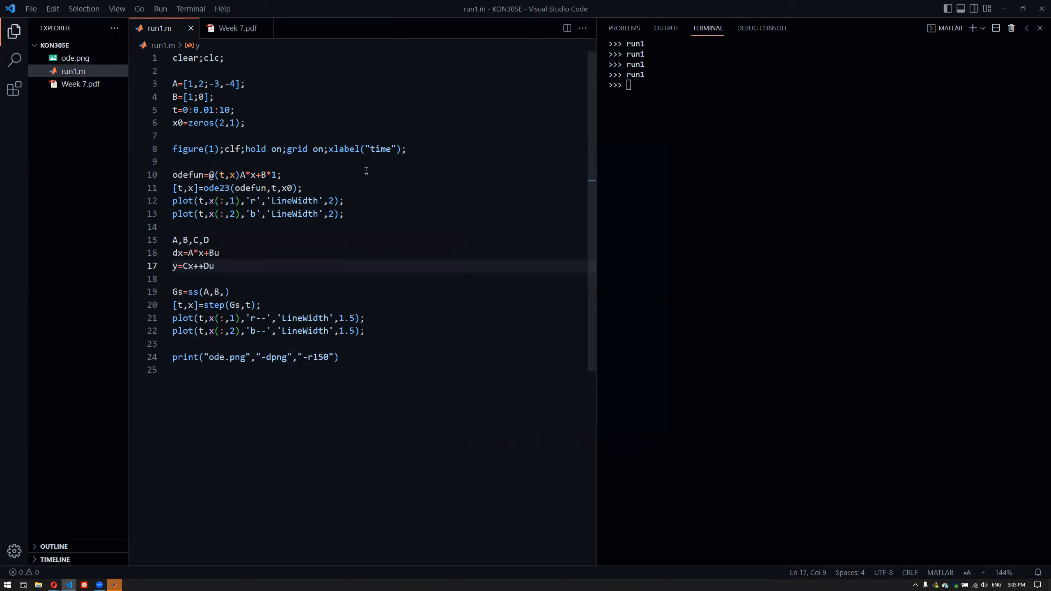
pyautogui.press('BackSpace')
pyautogui.press('Down')
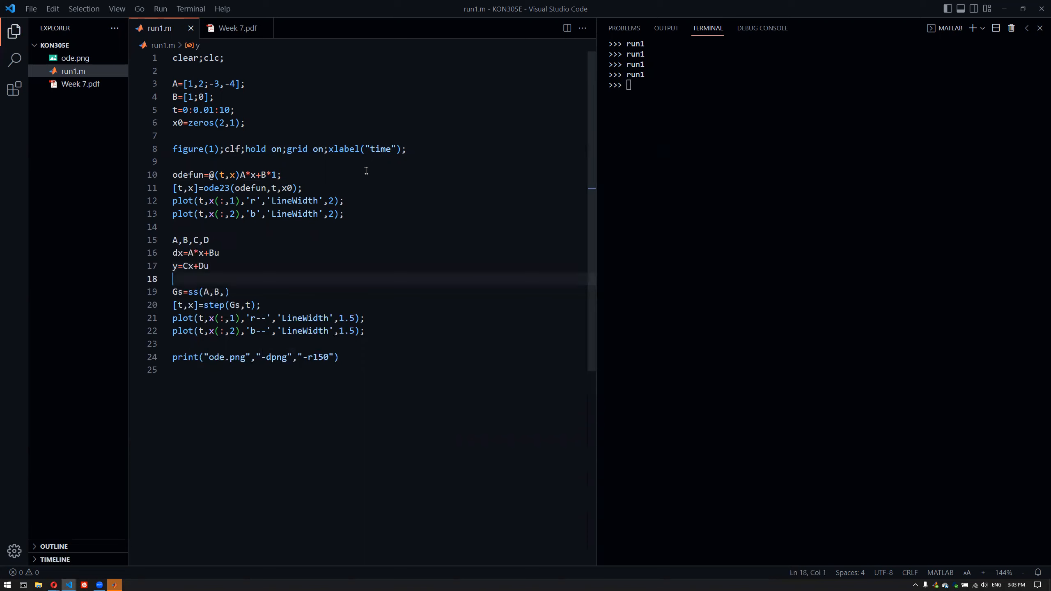
# Review the A,B,C,D note and state-space equations, and the two plot commands that follow the ode23 call
pyautogui.hotkey('shift', 'Up')
pyautogui.hotkey('shift', 'Up')
pyautogui.hotkey('shift', 'Up')
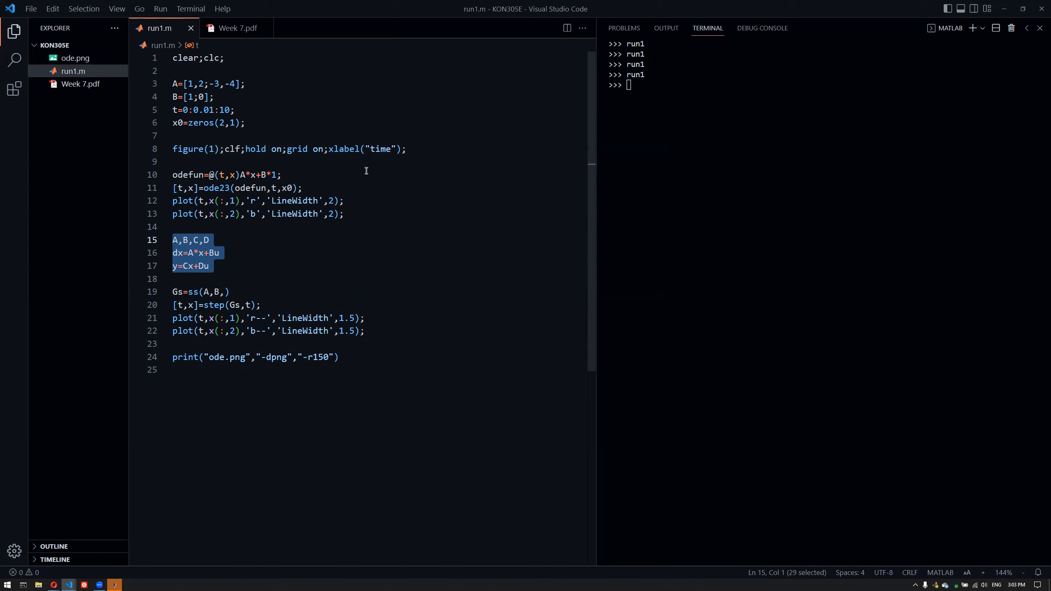
pyautogui.press('Down')
pyautogui.press('Up')
pyautogui.press('Up')
pyautogui.press('Up')
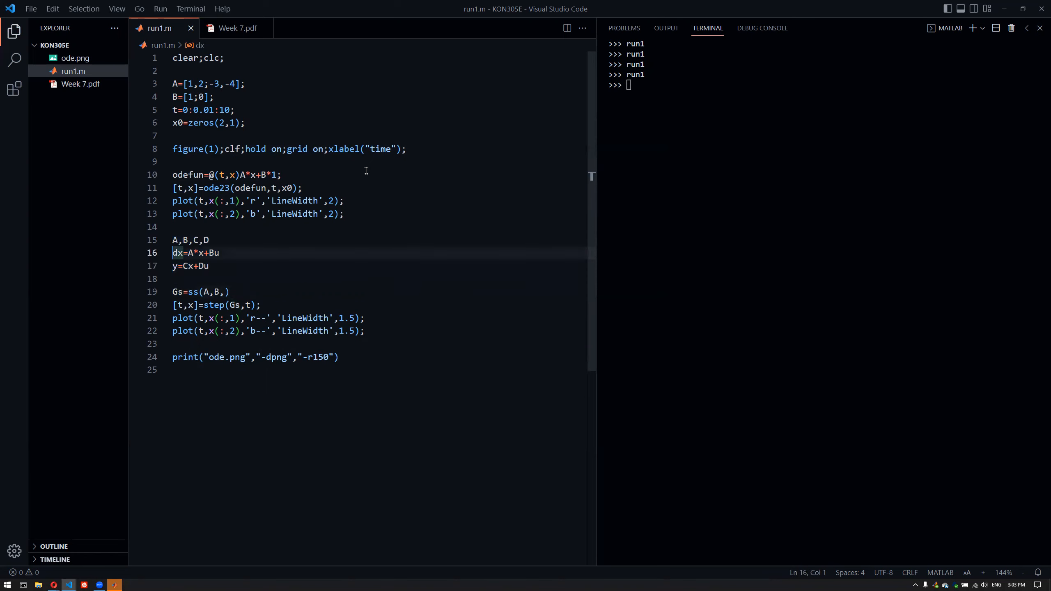
pyautogui.hotkey('shift', 'Down')
pyautogui.press('Down')
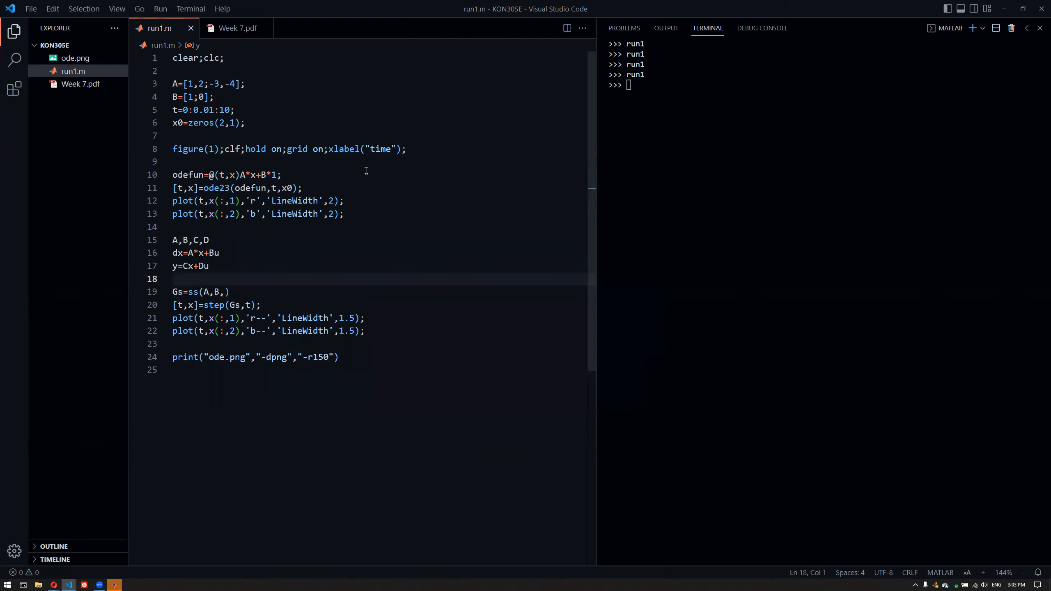
pyautogui.press('Up')
pyautogui.press('Up')
pyautogui.press('Up')
pyautogui.press('Up')
pyautogui.hotkey('shift', 'Up')
pyautogui.hotkey('shift', 'Up')
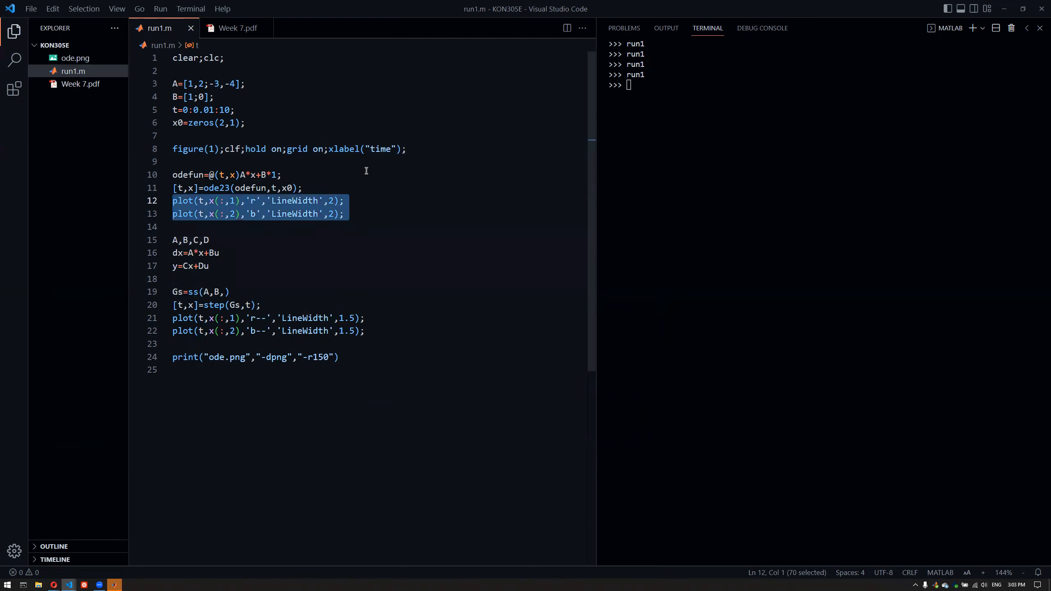
# Reduce the output equation below the A,B,C,D note to y=x
pyautogui.press('Down')
pyautogui.press('Down')
pyautogui.press('Down')
pyautogui.press('Down')
pyautogui.press('Down')
pyautogui.press('Right')
pyautogui.press('Right')
pyautogui.press('Delete')
pyautogui.press('Right')
pyautogui.hotkey('shift', 'End')
pyautogui.press('Delete')
pyautogui.press('Home')
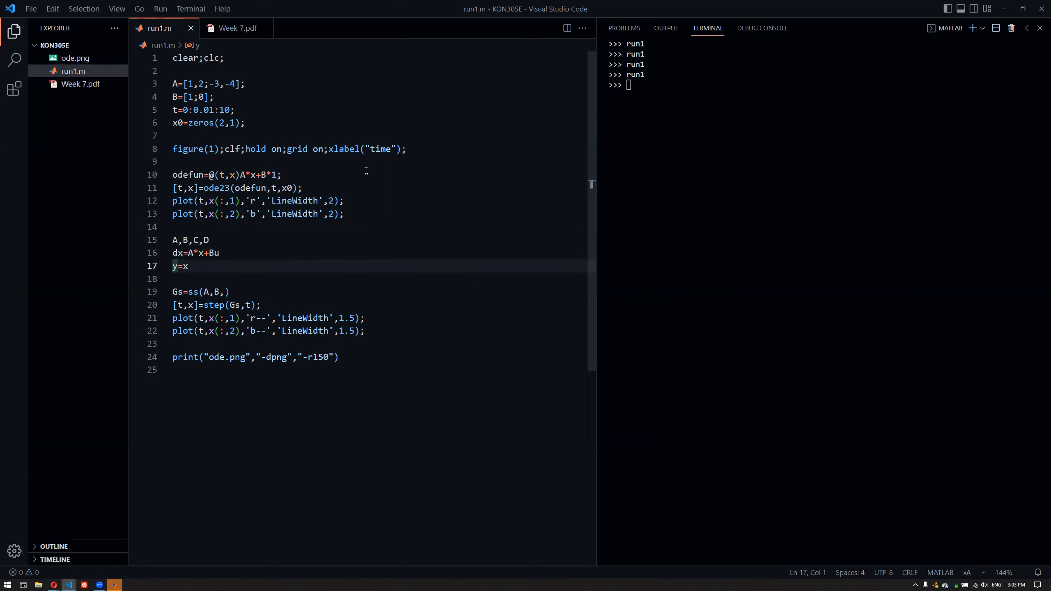
# Expand the output equation to y=eye(2)*x+zeros(2,1)
pyautogui.press('Down')
pyautogui.press('Up')
pyautogui.press('Right')
pyautogui.press('Right')
pyautogui.write('eye(2)*')
pyautogui.press('Right')
pyautogui.write('+zeros(2,1')
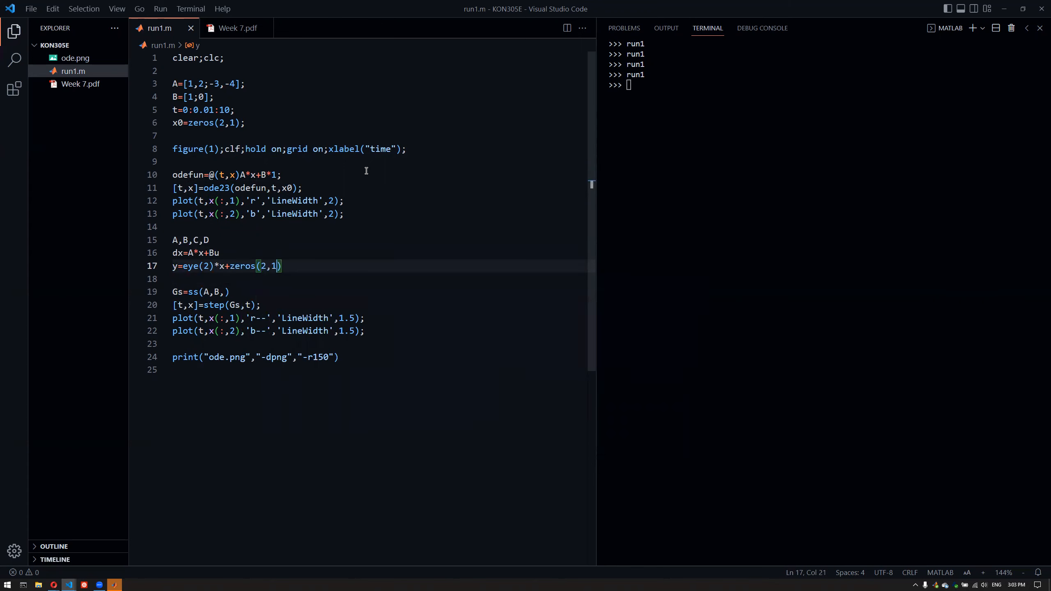
pyautogui.press('Left')
pyautogui.press('Left')
pyautogui.press('Left')
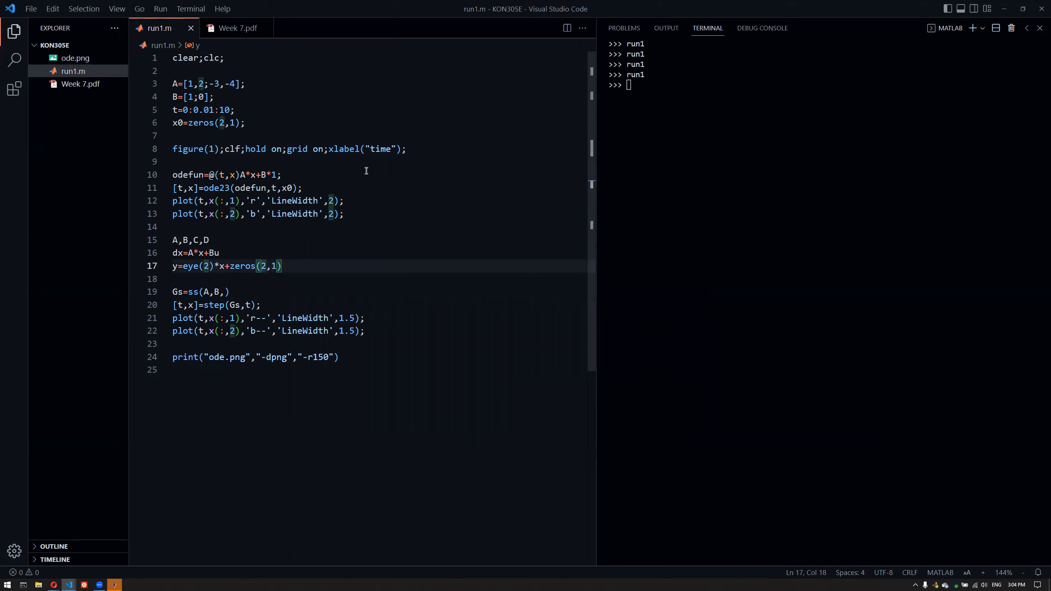
# Review the A,B,C,D note and the dx and y equations against the arguments of the ss call
pyautogui.press('Home')
pyautogui.hotkey('shift', 'Right')
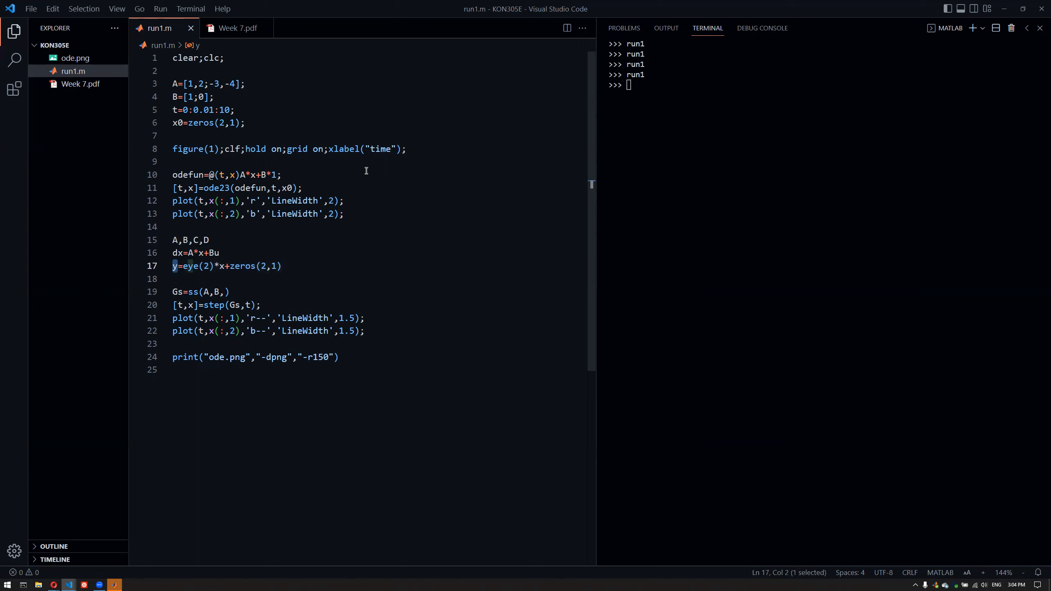
pyautogui.press('Down')
pyautogui.hotkey('shift', 'Up')
pyautogui.hotkey('shift', 'Up')
pyautogui.hotkey('shift', 'Up')
pyautogui.press('Down')
pyautogui.press('Down')
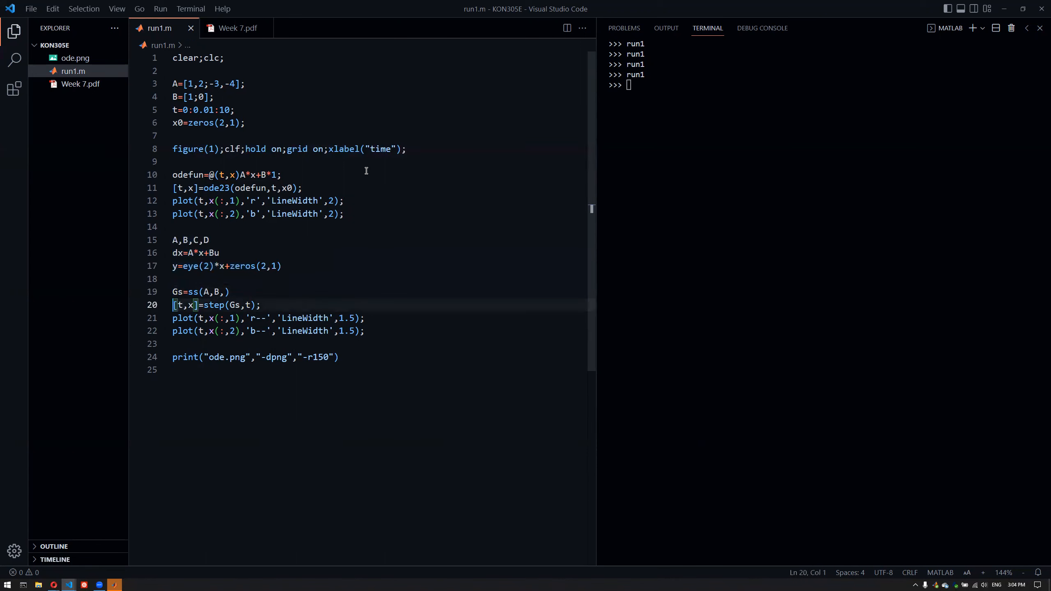
pyautogui.press('Up')
pyautogui.press('End')
pyautogui.press('Left')
pyautogui.press('Up')
pyautogui.press('Up')
pyautogui.press('Up')
pyautogui.press('Right')
pyautogui.press('Right')
pyautogui.press('Right')
pyautogui.hotkey('shift', 'Right')
pyautogui.hotkey('shift', 'Right')
pyautogui.hotkey('shift', 'Right')
# Add eye(2) followed by a comma as the third argument of the ss call in the Gs definition
pyautogui.press('Down')
pyautogui.press('Down')
pyautogui.press('Down')
pyautogui.press('Down')
pyautogui.press('Up')
pyautogui.press('Up')
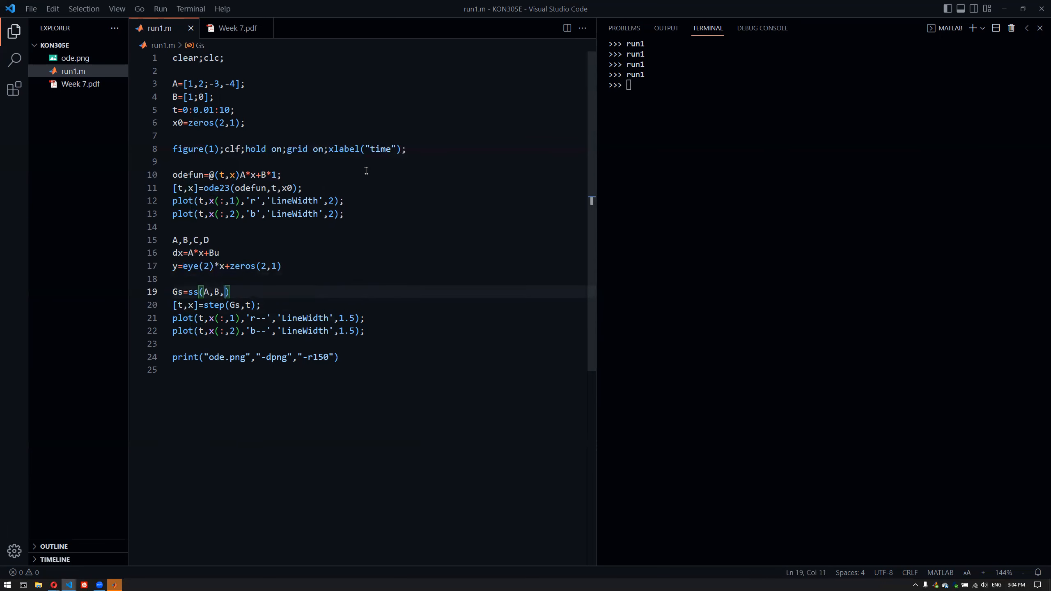
pyautogui.write('eye(2),')
# Copy zeros(2,1) from the output equation into the ss call as its fourth argument and end the Gs line with a semicolon
pyautogui.press('Home')
pyautogui.press('Up')
pyautogui.press('Up')
pyautogui.press('End')
pyautogui.hotkey('shift', 'Left')
pyautogui.hotkey('shift', 'Left')
pyautogui.hotkey('shift', 'Left')
pyautogui.hotkey('shift', 'Left')
pyautogui.hotkey('shift', 'Left')
pyautogui.hotkey('shift', 'Left')
pyautogui.hotkey('shift', 'Left')
pyautogui.hotkey('shift', 'Left')
pyautogui.hotkey('shift', 'Left')
pyautogui.hotkey('shift', 'Left')
pyautogui.hotkey('shift', 'Left')
pyautogui.hotkey('shift', 'Left')
pyautogui.hotkey('shift', 'Right')
pyautogui.hotkey('shift', 'Right')
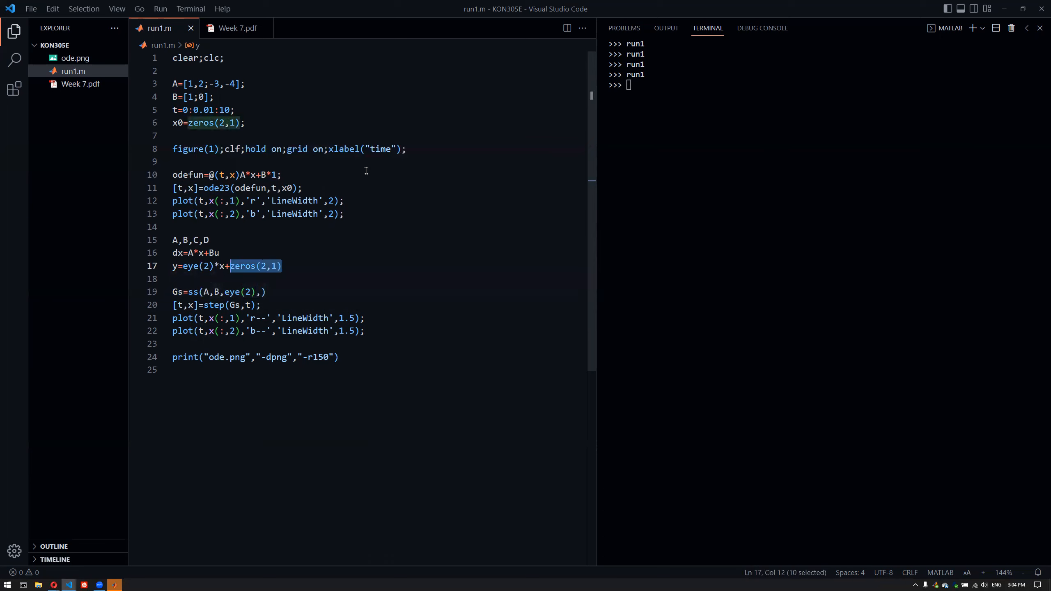
pyautogui.hotkey('ctrl', 'c')
pyautogui.press('Down')
pyautogui.press('Down')
pyautogui.press('End')
pyautogui.press('Left')
pyautogui.hotkey('ctrl', 'v')
pyautogui.press('End')
pyautogui.write(';')
# Delete the A,B,C,D note and the two equation lines above the Gs definition
pyautogui.press('Up')
pyautogui.hotkey('shift', 'Up')
pyautogui.hotkey('shift', 'Up')
pyautogui.hotkey('shift', 'Up')
pyautogui.press('BackSpace')
# Wrap the ss call in tf so the line reads Gs=tf(ss(A,B,eye(2),zeros(2,1)));
pyautogui.press('Down')
pyautogui.press('Right')
pyautogui.press('Right')
pyautogui.press('Right')
pyautogui.write('T')
pyautogui.press('BackSpace')
pyautogui.write('tf(')
pyautogui.press('End')
pyautogui.press('Left')
pyautogui.write(')')
pyautogui.press('Left')
pyautogui.write(')')
pyautogui.press('Up')
pyautogui.press('Down')
pyautogui.press('Home')
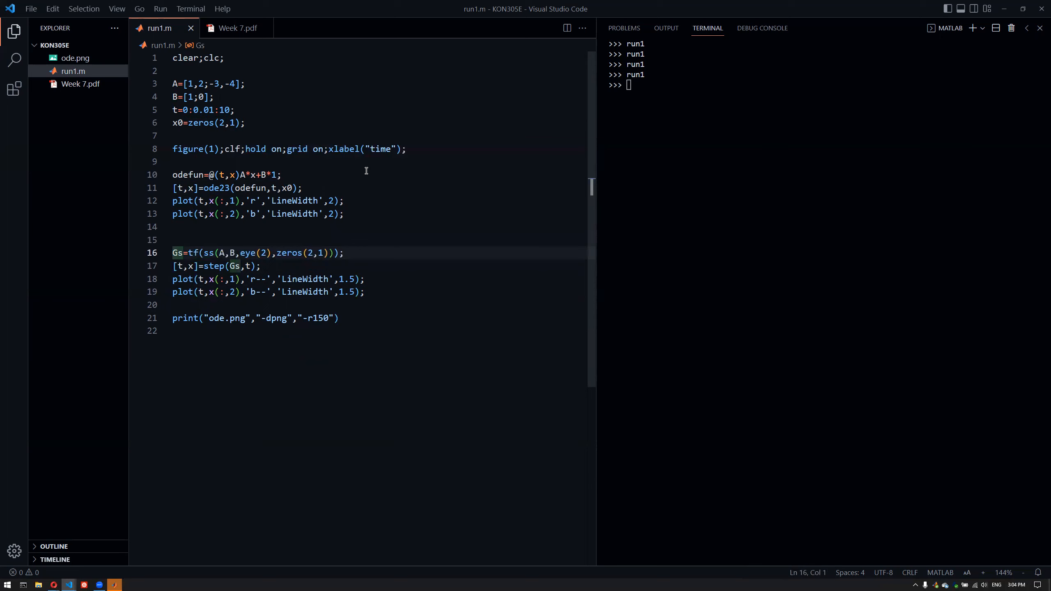
# Run the Gs definition in the MATLAB terminal, display Gs and examine its two transfer functions
pyautogui.hotkey('shift', 'Down')
pyautogui.click(761, 118)
pyautogui.hotkey('ctrl', 'v')
pyautogui.write('Gs')
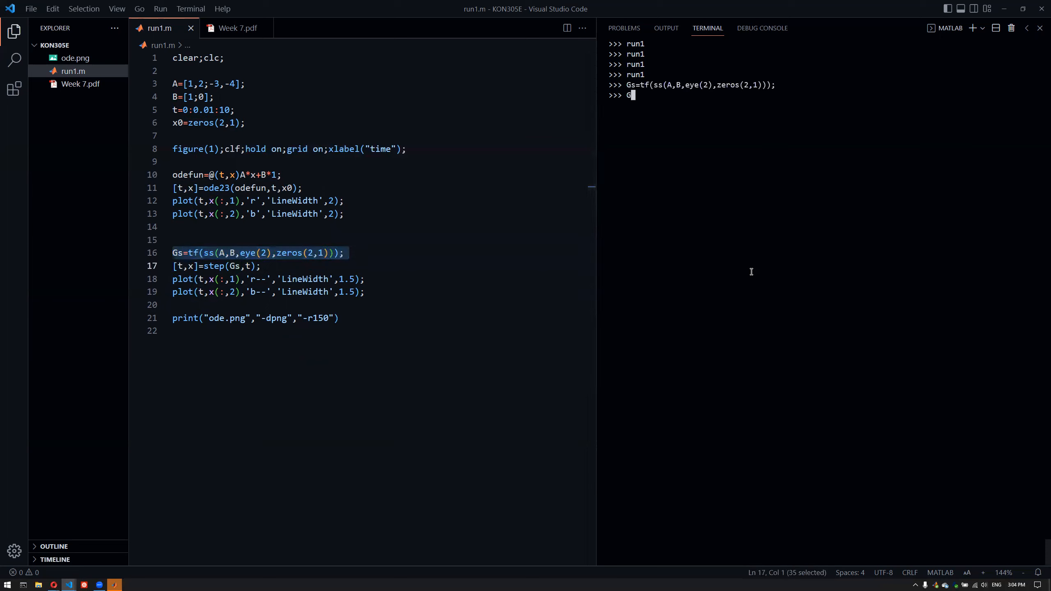
pyautogui.press('Return')
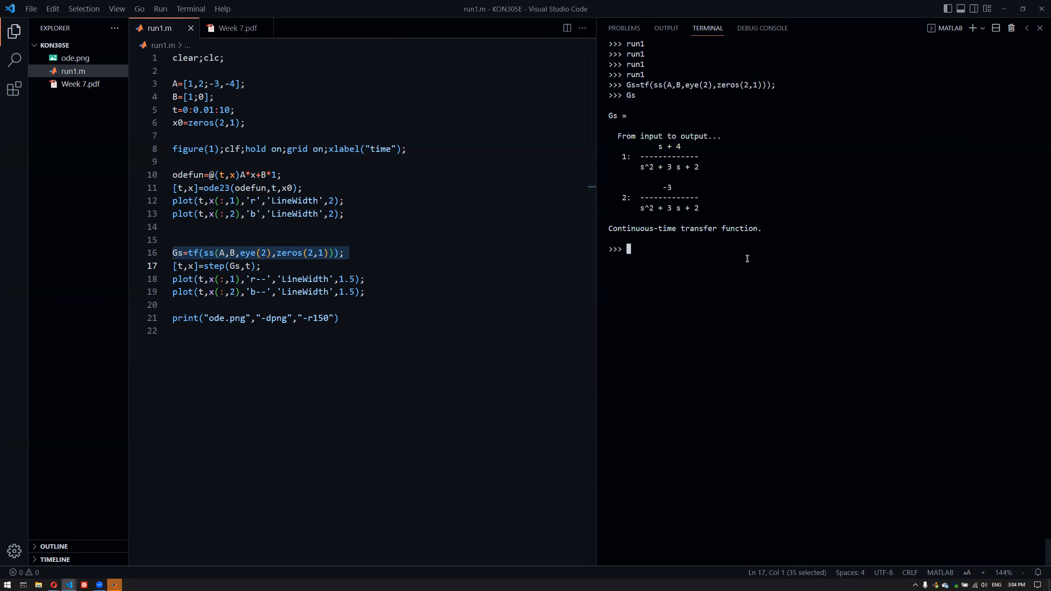
pyautogui.moveTo(623, 136); pyautogui.dragTo(663, 210)
pyautogui.click(691, 290)
pyautogui.moveTo(647, 146); pyautogui.dragTo(701, 208)
pyautogui.click(724, 239)
# Evaluate the eye(2) argument of the Gs definition in the terminal
pyautogui.click(246, 252)
pyautogui.click(246, 252)
pyautogui.moveTo(236, 252); pyautogui.dragTo(270, 252)
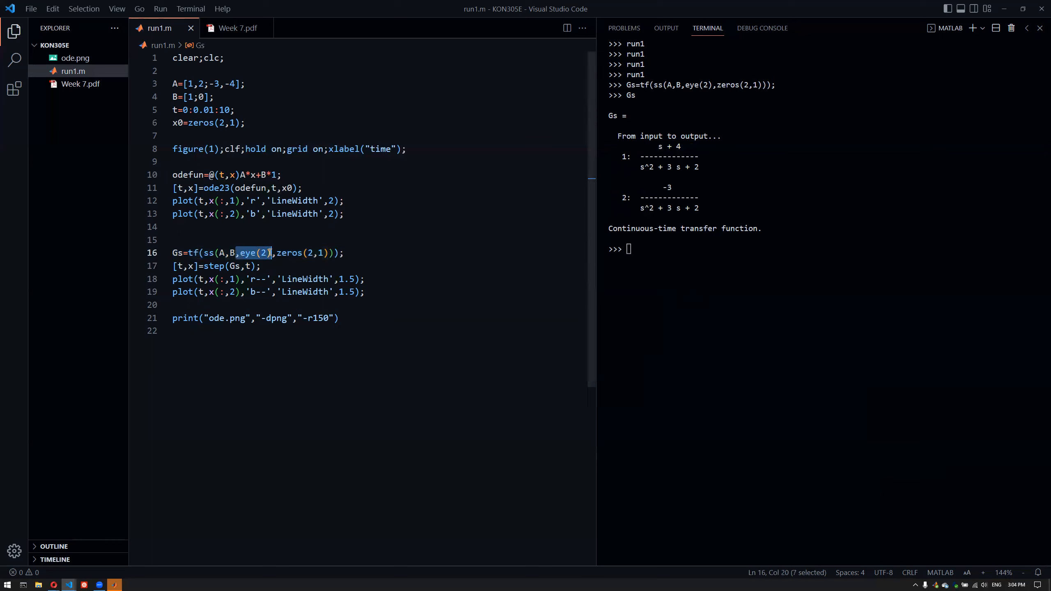
pyautogui.click(721, 306)
pyautogui.write('eye(2)')
pyautogui.press('Return')
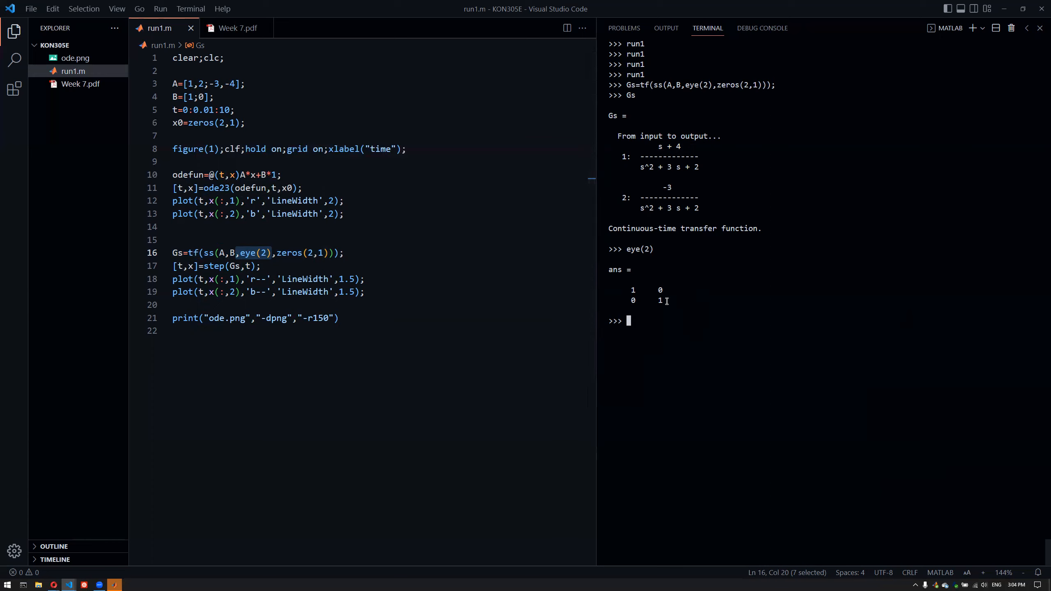
# Review the Gs definition, the step call and the two dashed plot commands in the script
pyautogui.click(319, 185)
pyautogui.click(377, 251)
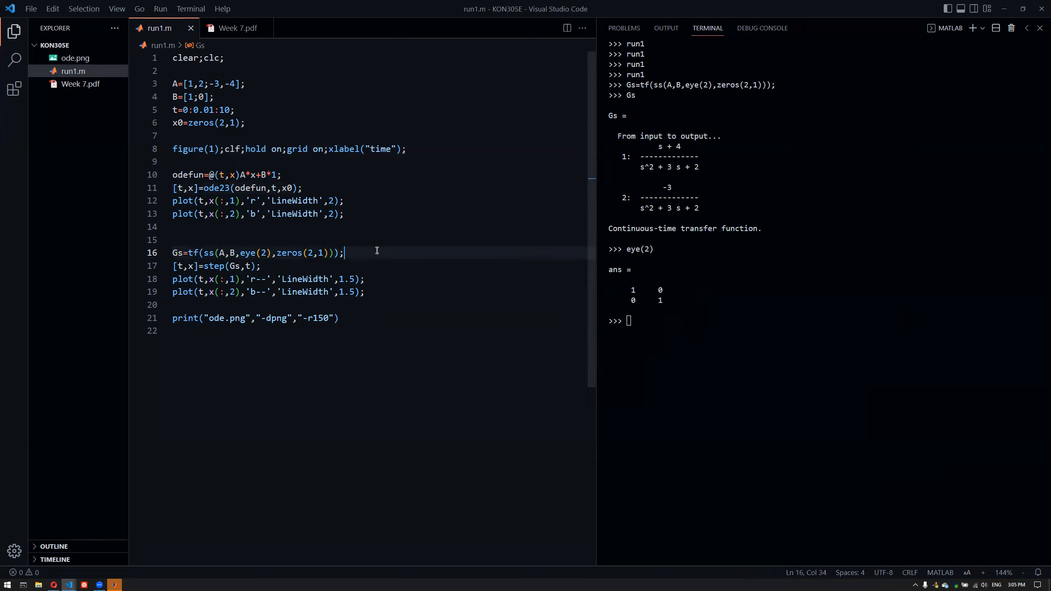
pyautogui.scroll(-2, 377, 250)
pyautogui.click(179, 193)
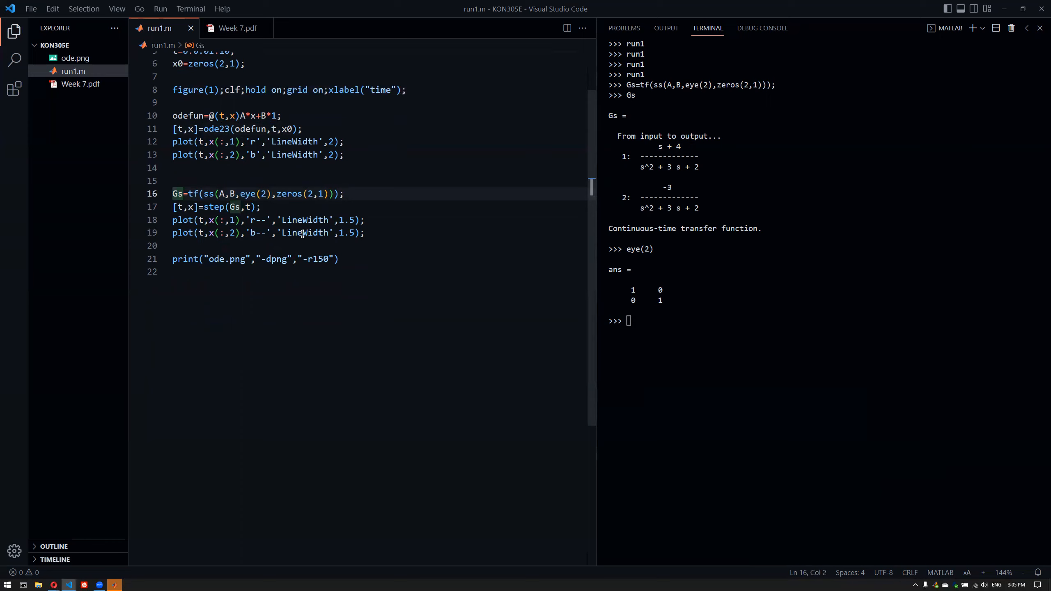
pyautogui.click(198, 208)
pyautogui.click(210, 233)
pyautogui.click(233, 247)
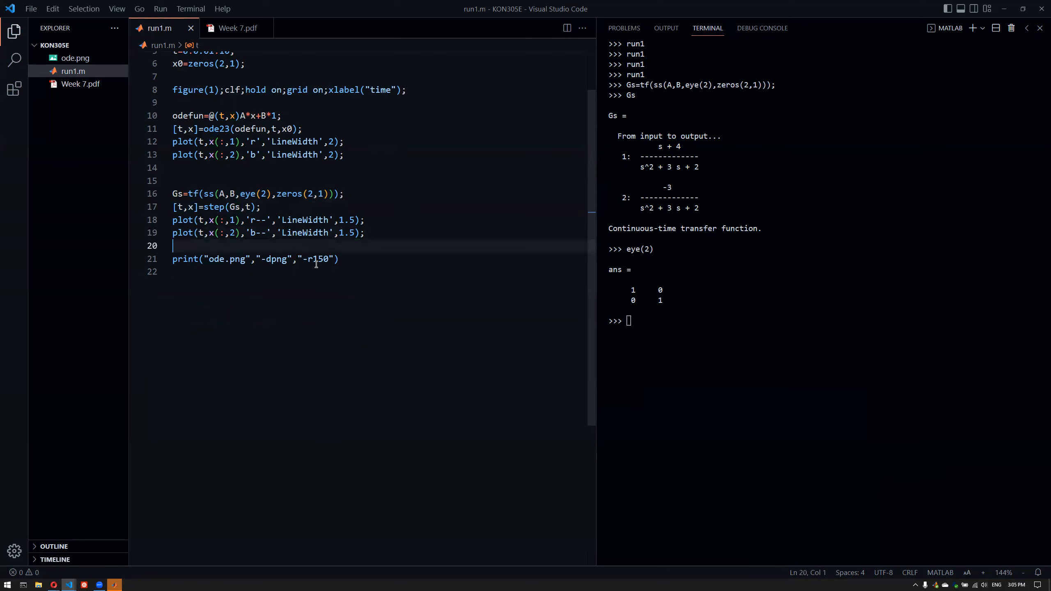
# Clear the MATLAB workspace and the terminal output
pyautogui.click(723, 323)
pyautogui.write('clear')
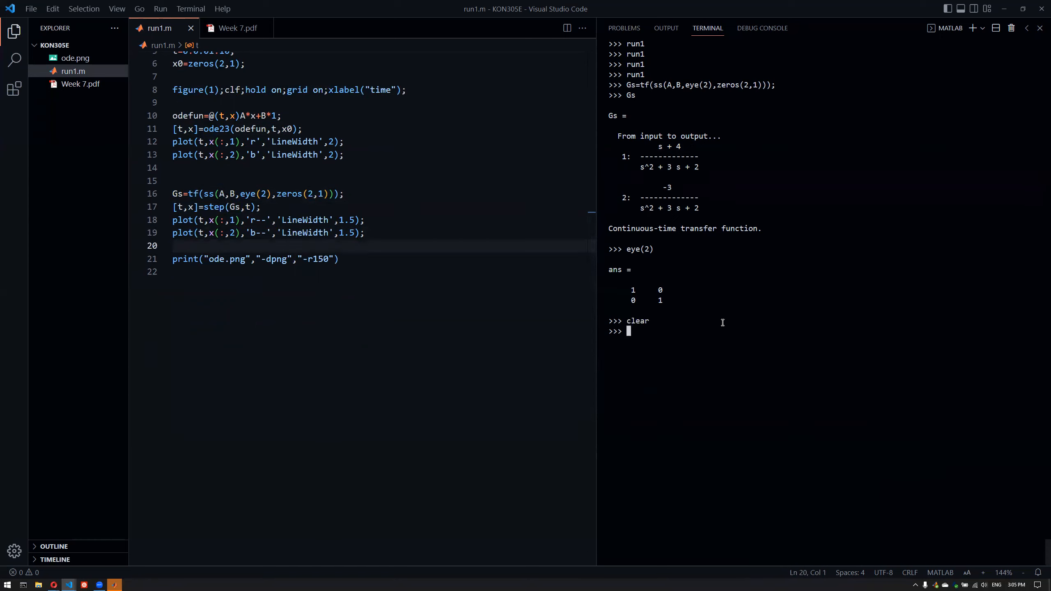
pyautogui.press('Return')
# Check the dashed plot commands and run the run1 script twice in the terminal
pyautogui.click(184, 220)
pyautogui.click(217, 233)
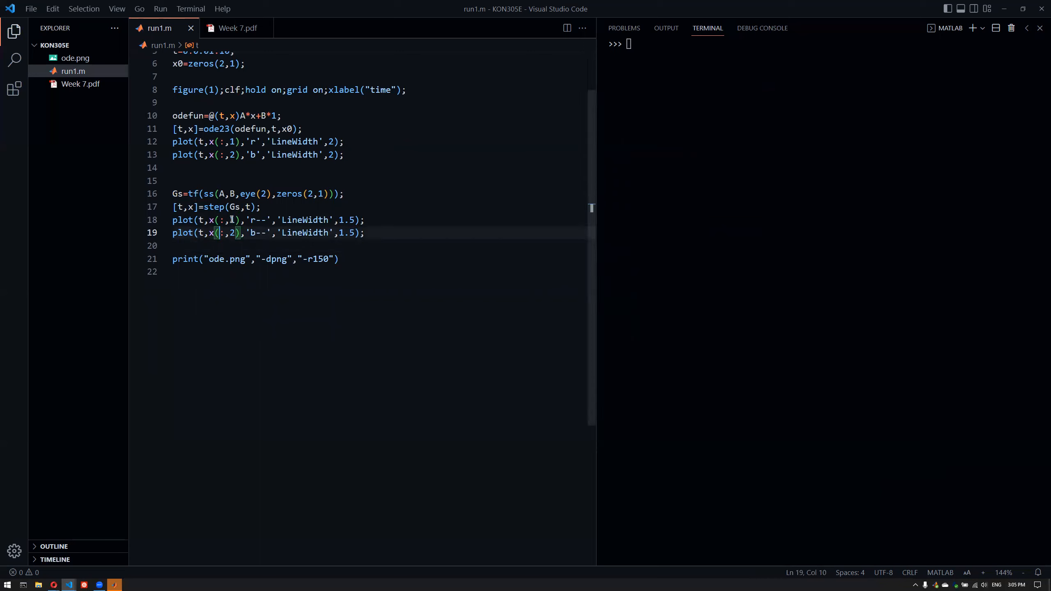
pyautogui.click(777, 252)
pyautogui.write('run1')
pyautogui.press('Return')
pyautogui.press('Up')
pyautogui.press('Return')
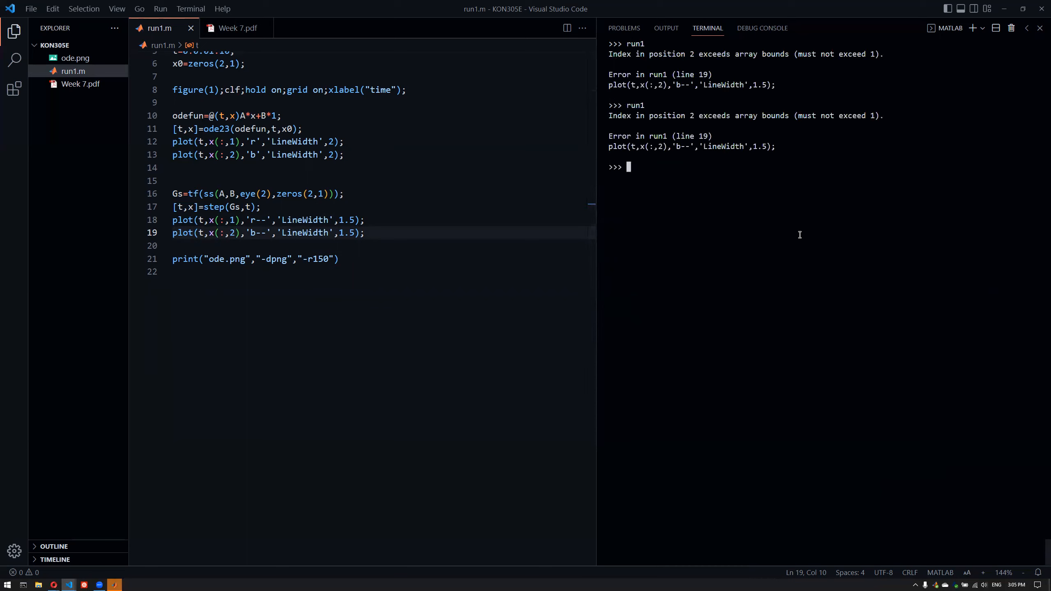
# Display the variable x in the terminal and examine its values from the last row back to the first
pyautogui.write('x')
pyautogui.press('Return')
pyautogui.scroll(8, 819, 220)
pyautogui.scroll(20, 820, 221)
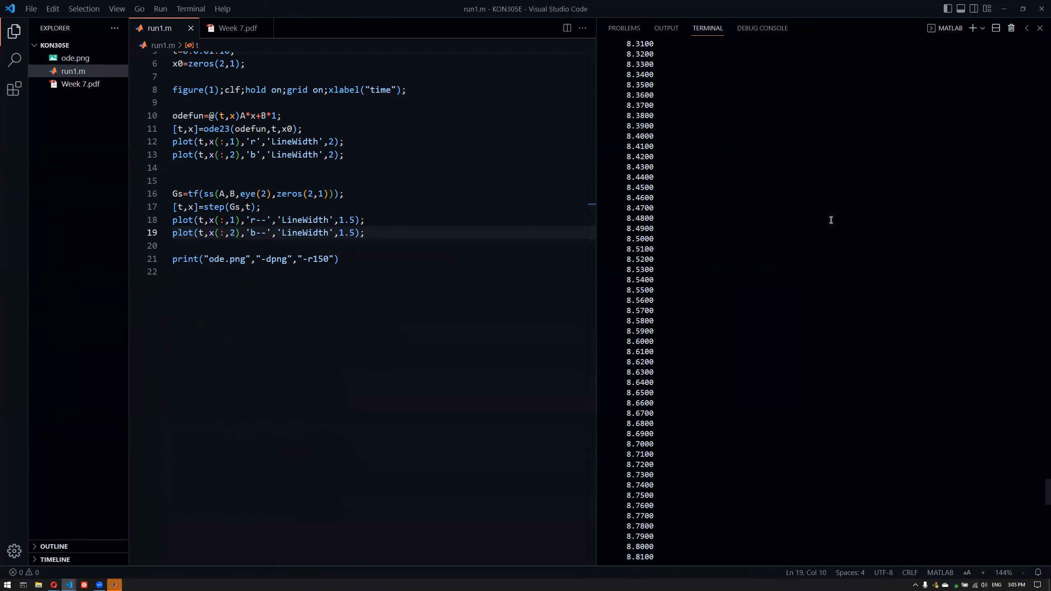
pyautogui.scroll(20, 837, 216)
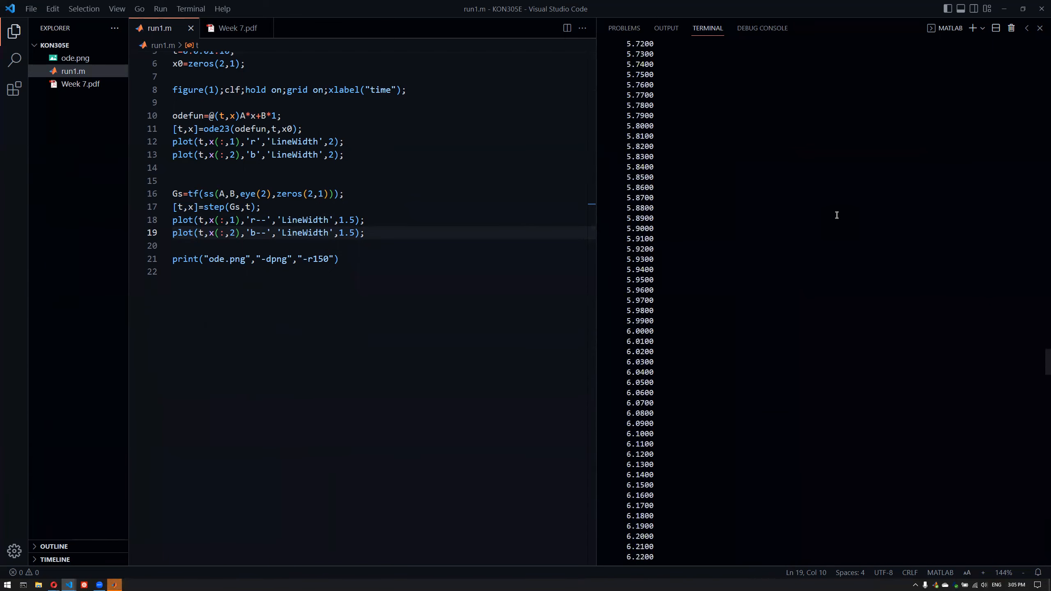
pyautogui.scroll(20, 833, 213)
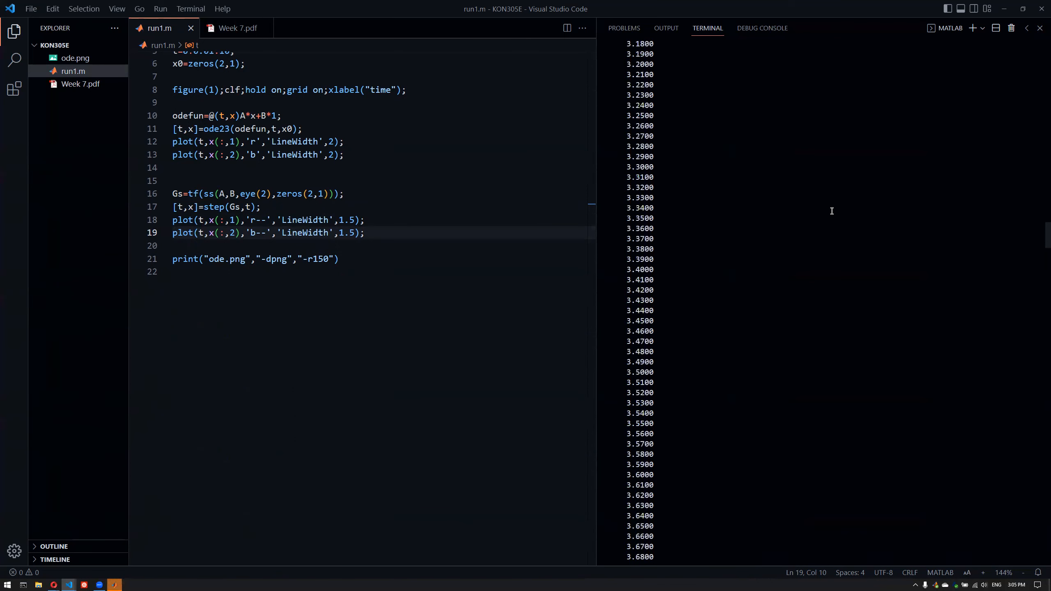
pyautogui.scroll(20, 822, 229)
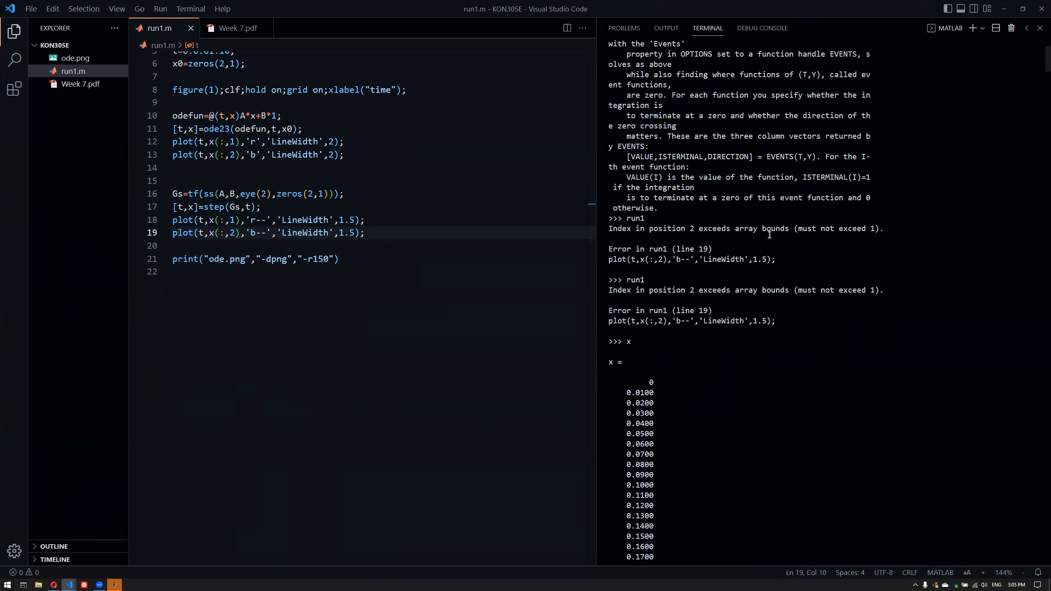
# Try to run the Gs definition and the [t,x]=step(Gs,t) call directly in the terminal
pyautogui.click(496, 250)
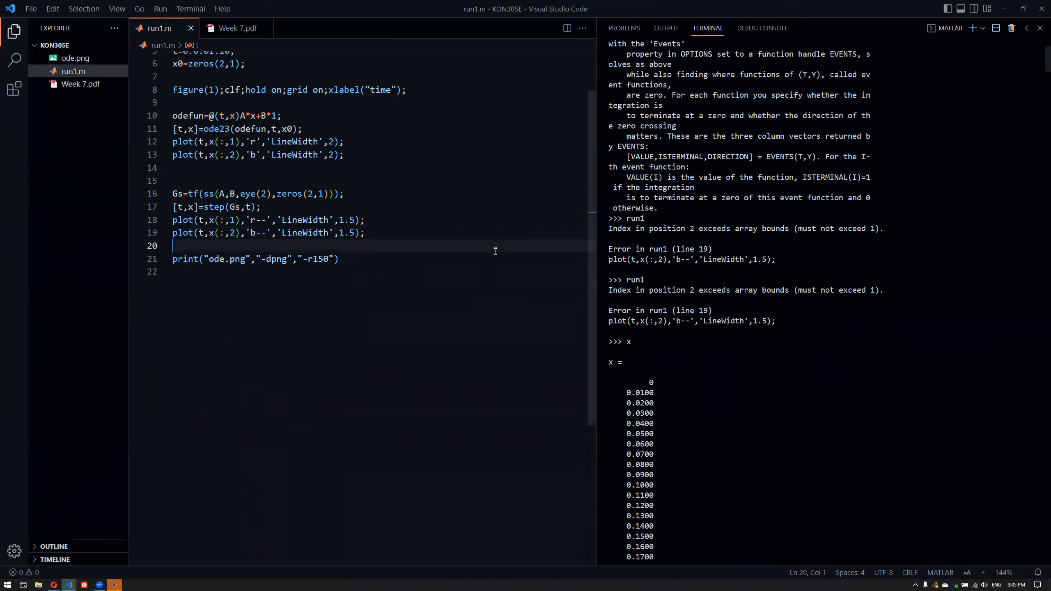
pyautogui.click(267, 208)
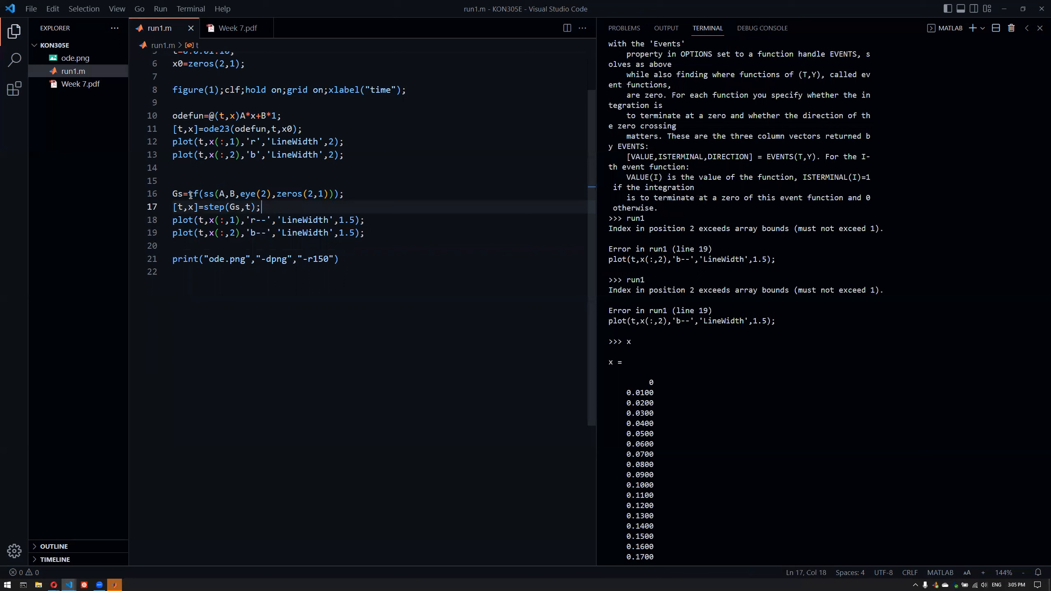
pyautogui.click(393, 286)
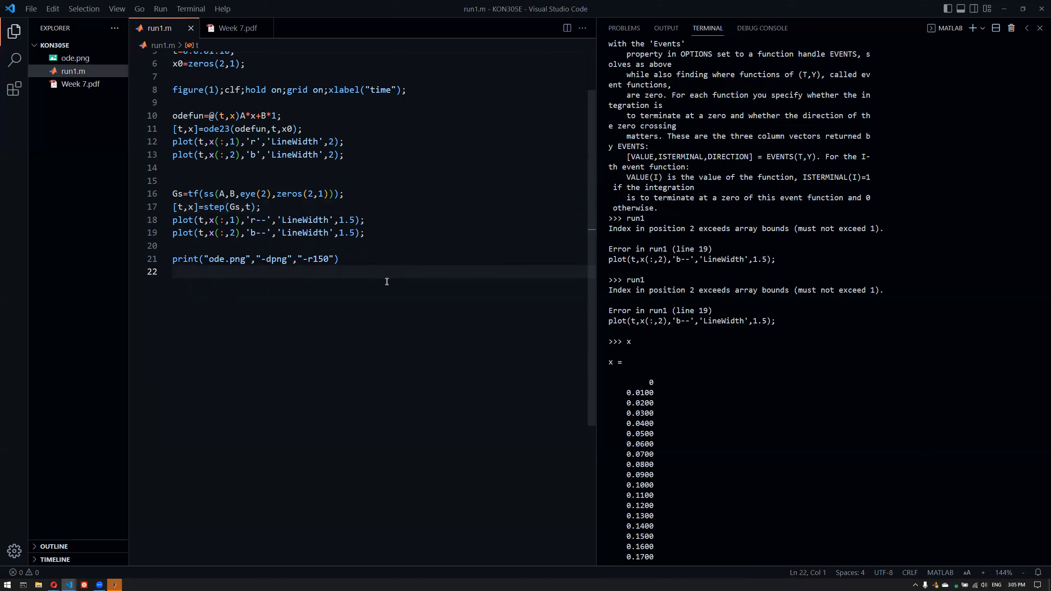
pyautogui.scroll(-1, 387, 281)
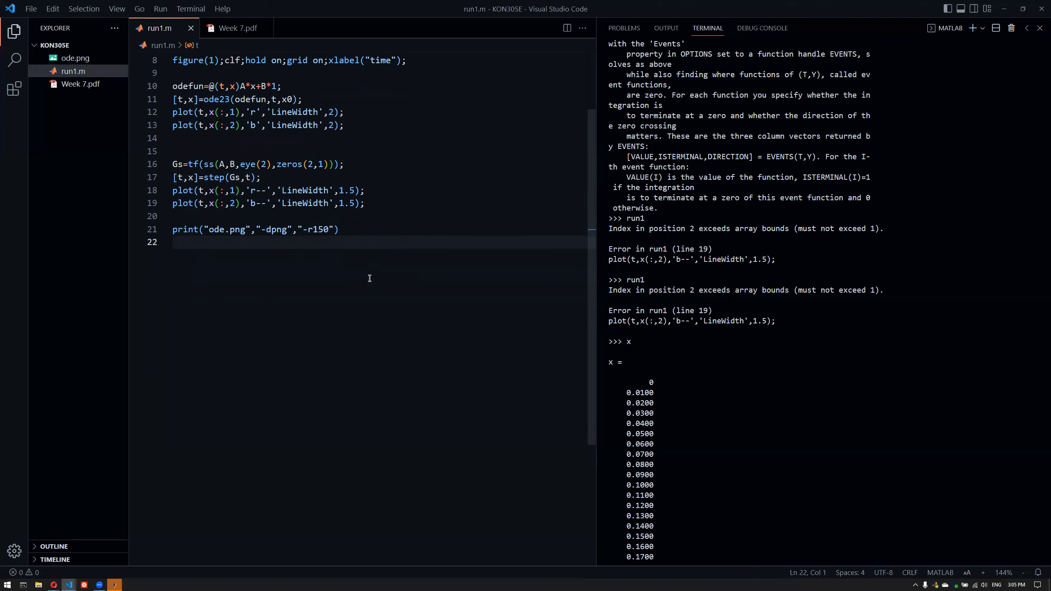
pyautogui.moveTo(265, 177); pyautogui.dragTo(173, 164)
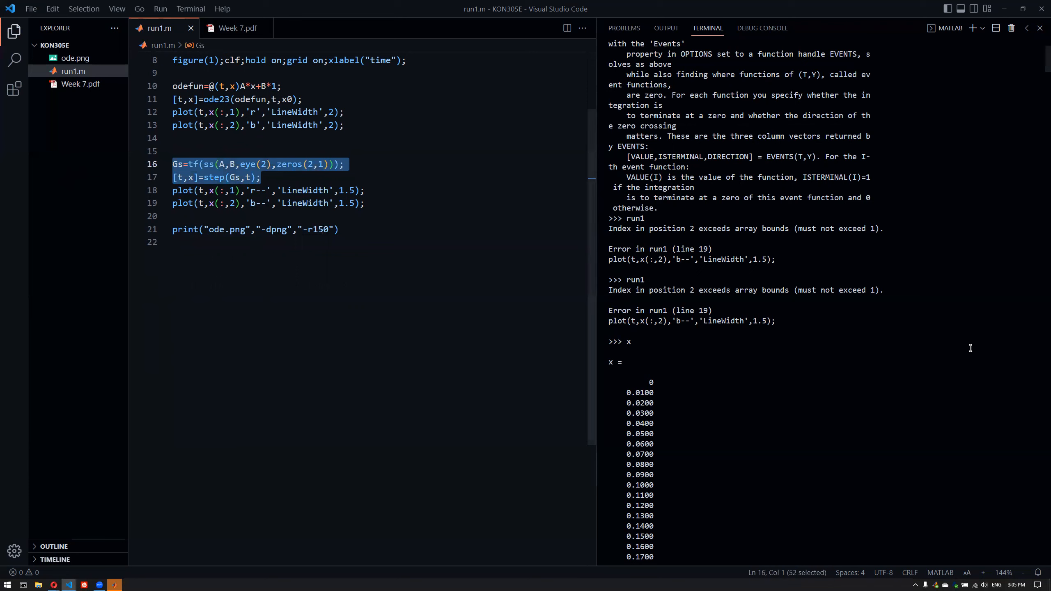
pyautogui.click(839, 373)
pyautogui.hotkey('ctrl', 'v')
pyautogui.press('Return')
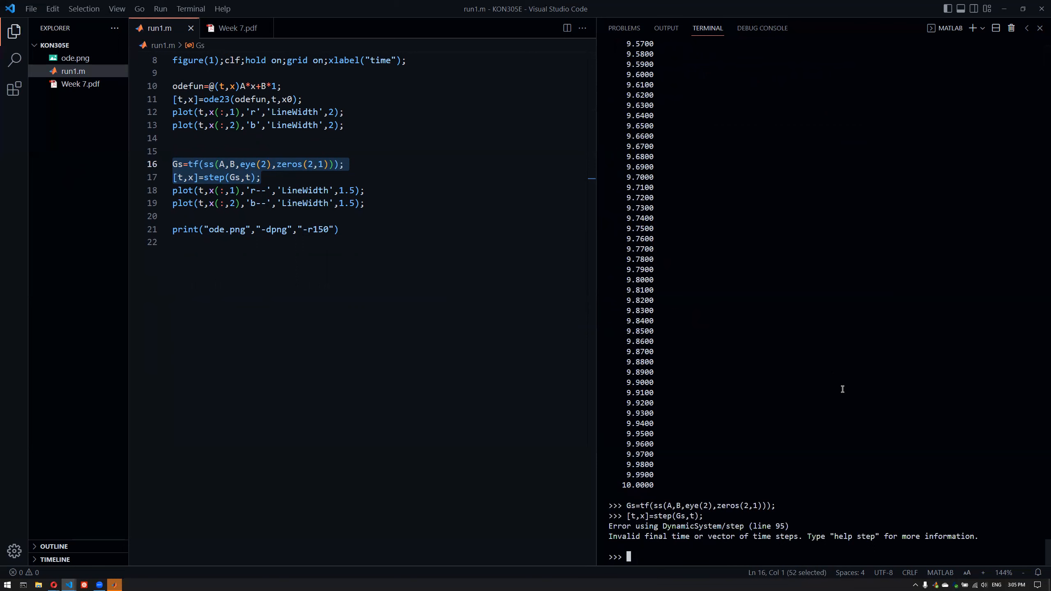
# Examine the terminal output of the step call and the definition of the time vector t in the script
pyautogui.moveTo(667, 530); pyautogui.dragTo(708, 518)
pyautogui.click(779, 558)
pyautogui.click(487, 337)
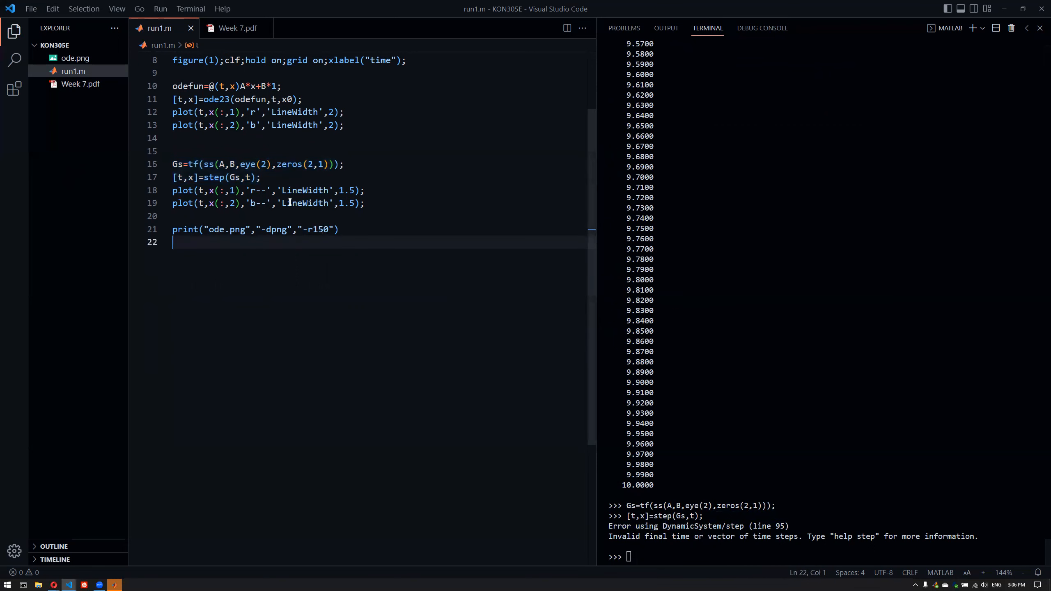
pyautogui.scroll(3, 242, 155)
pyautogui.click(258, 110)
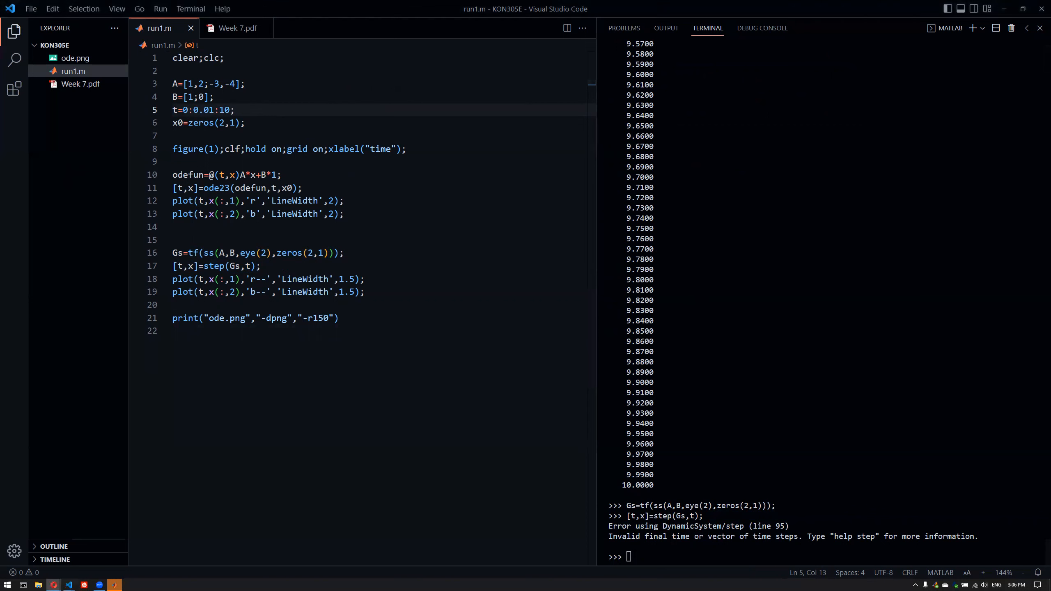
# Comment out the two dashed plot commands on lines 18 and 19 of run1.m
pyautogui.click(392, 297)
pyautogui.hotkey('ctrl', '/')
pyautogui.press('Up')
pyautogui.hotkey('ctrl', '/')
pyautogui.press('Up')
pyautogui.press('Home')
# Clear the workspace and the terminal output, and run the run1 script
pyautogui.click(714, 359)
pyautogui.write('clear')
pyautogui.press('Return')
pyautogui.write('clc')
pyautogui.press('Return')
pyautogui.write('run1')
pyautogui.press('Return')
# Query the sizes of the variables x and t in the terminal
pyautogui.write('siz')
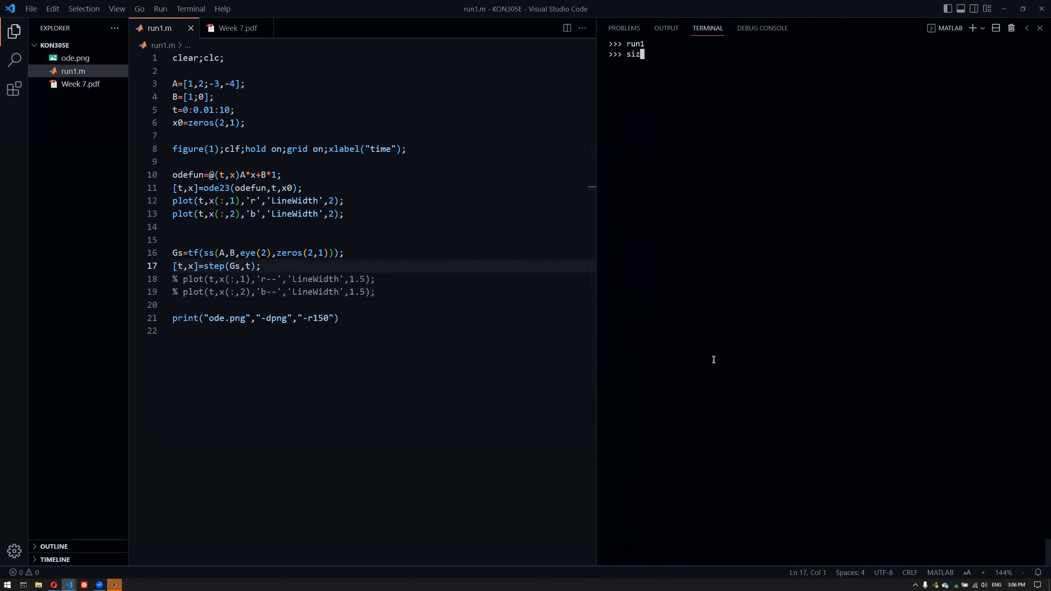
pyautogui.write('e(x)')
pyautogui.press('Return')
pyautogui.click(182, 266)
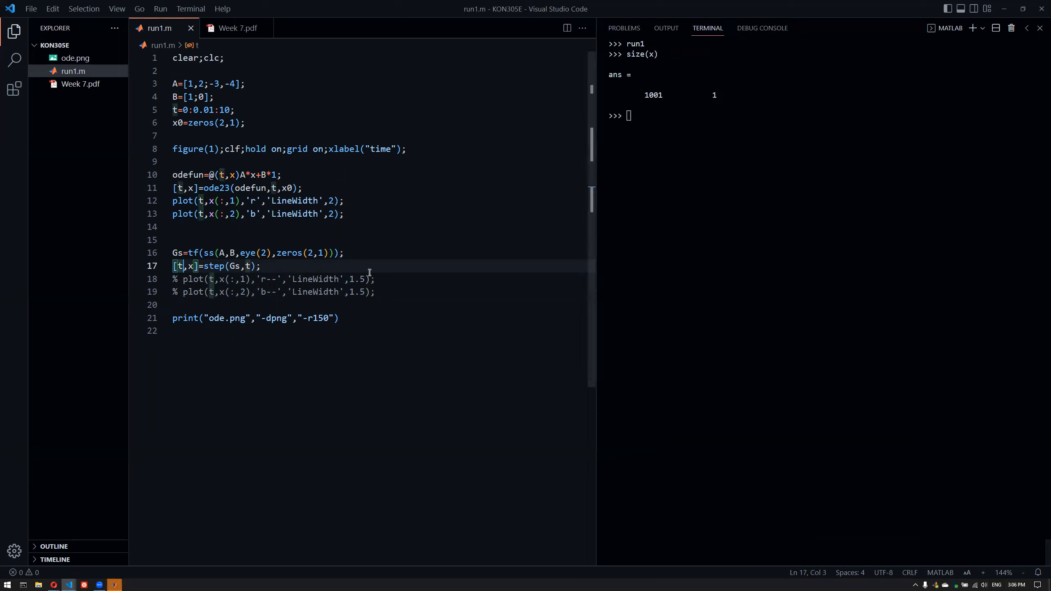
pyautogui.click(653, 241)
pyautogui.press('Up')
pyautogui.press('BackSpace')
pyautogui.write('t')
pyautogui.press('Return')
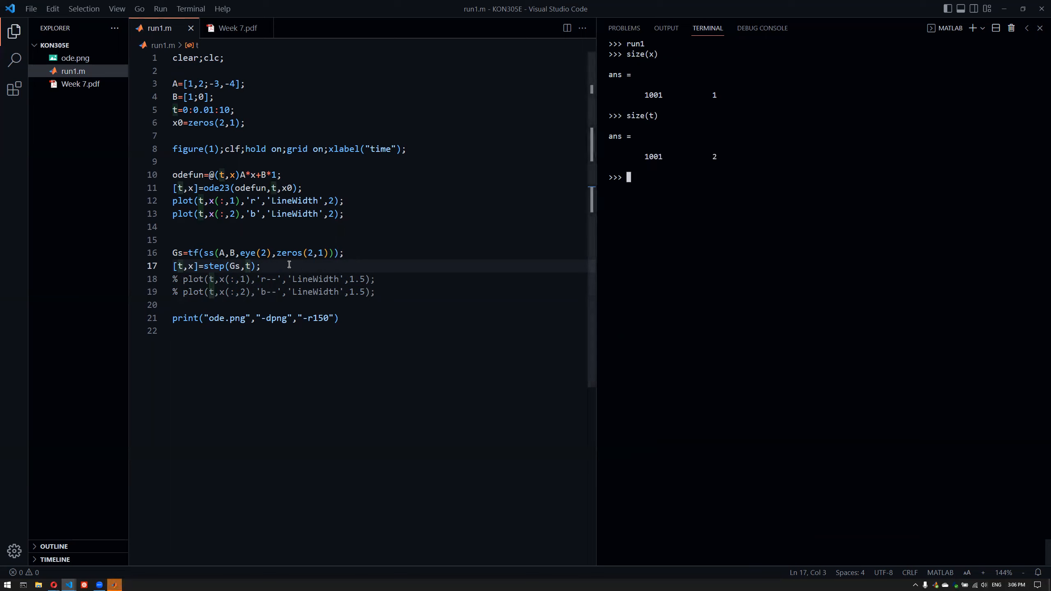
# Swap the outputs of the step call on line 17 so that it reads [x,t]=step(Gs,t)
pyautogui.click(193, 265)
pyautogui.press('BackSpace')
pyautogui.press('BackSpace')
pyautogui.press('Right')
pyautogui.write(',t')
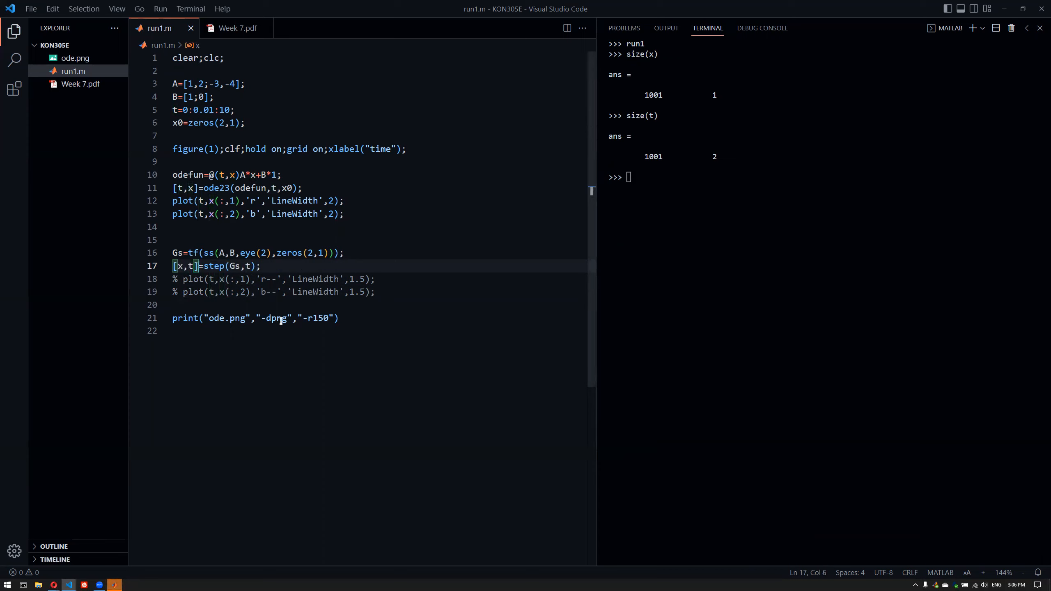
pyautogui.click(522, 308)
# Clear the workspace and run the corrected run1 script twice in the terminal
pyautogui.click(819, 317)
pyautogui.write('clear')
pyautogui.press('Return')
pyautogui.write('run1')
pyautogui.press('Return')
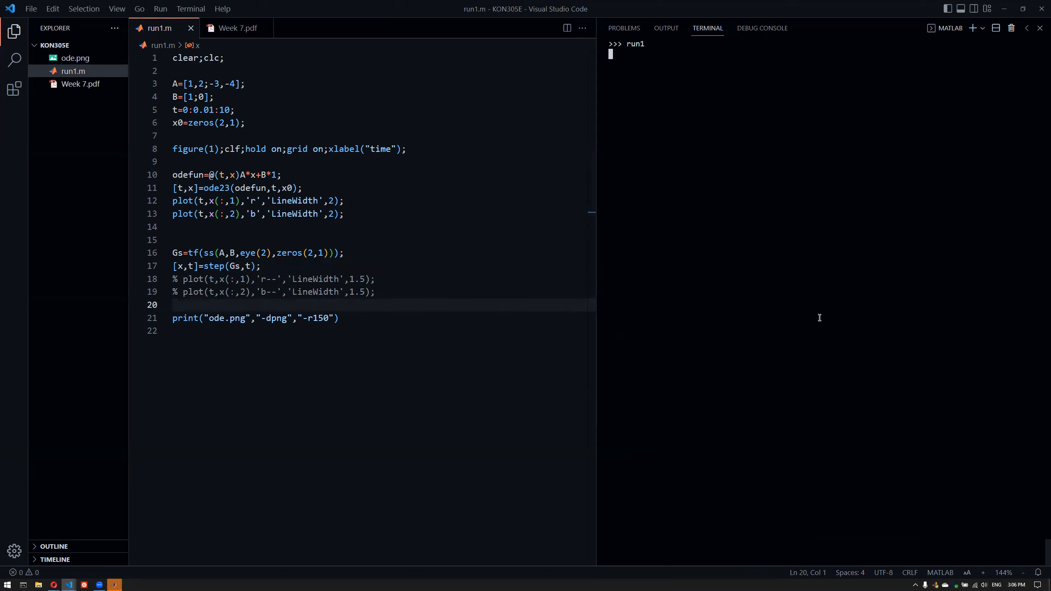
pyautogui.press('Up')
pyautogui.press('Return')
# Compare the output order of the ode23 and step calls, and uncomment the two dashed plot commands
pyautogui.moveTo(315, 188); pyautogui.dragTo(77, 187)
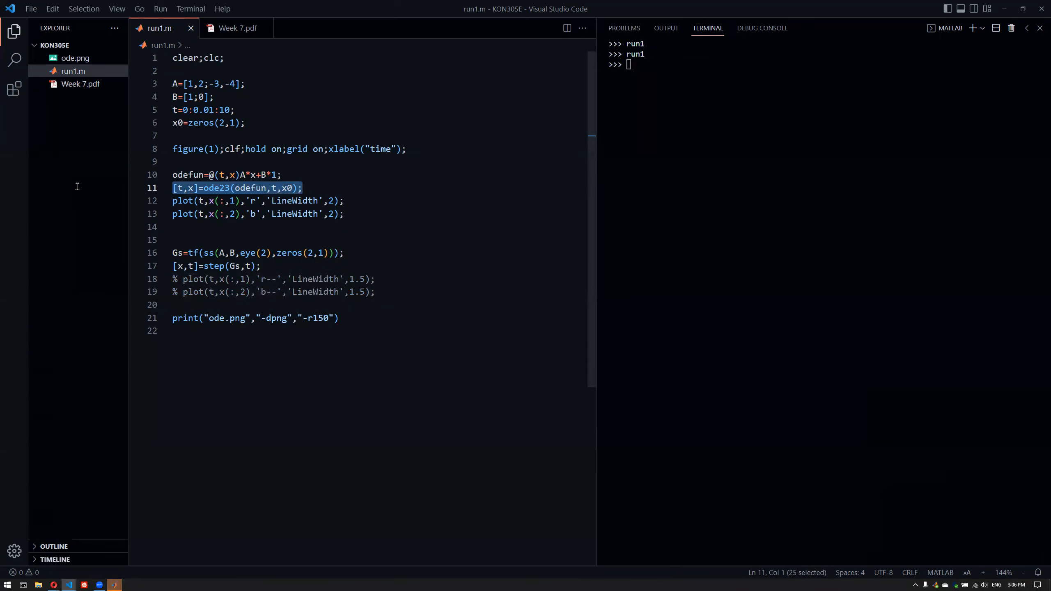
pyautogui.moveTo(199, 266); pyautogui.dragTo(173, 280)
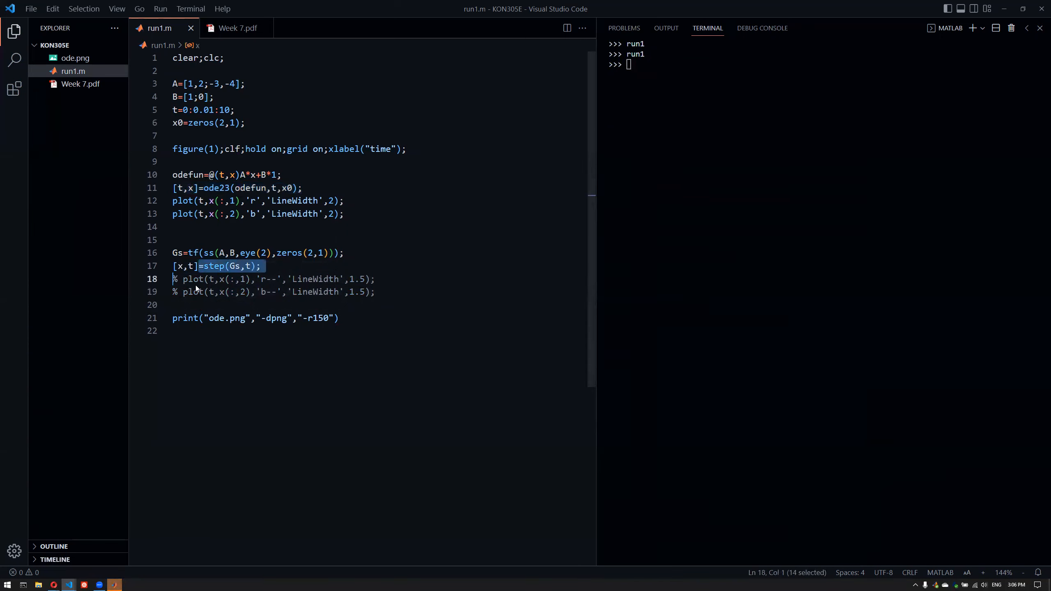
pyautogui.click(258, 279)
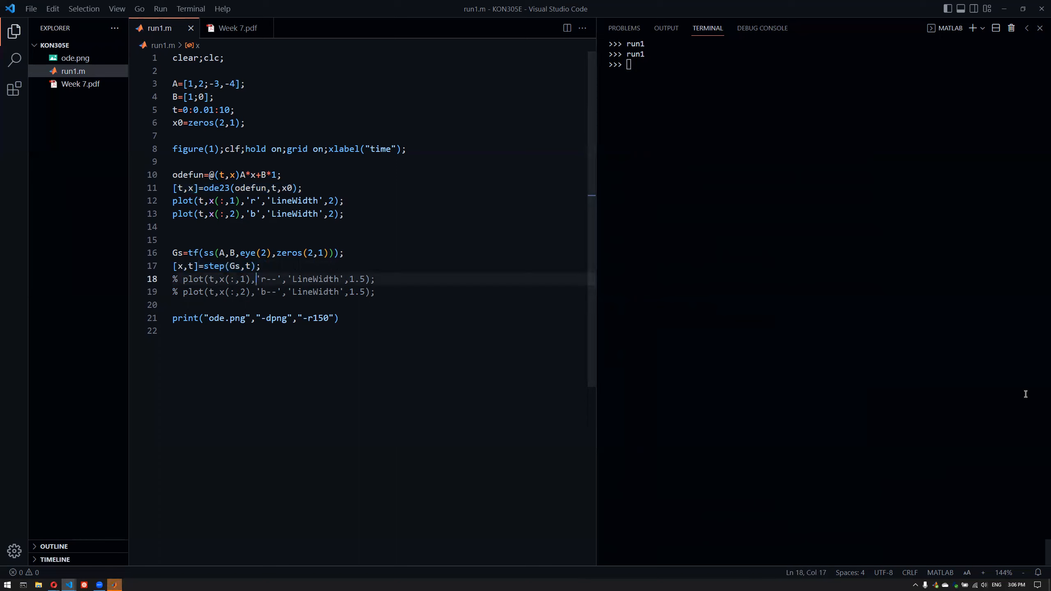
pyautogui.hotkey('ctrl', '/')
pyautogui.press('Down')
pyautogui.hotkey('ctrl', '/')
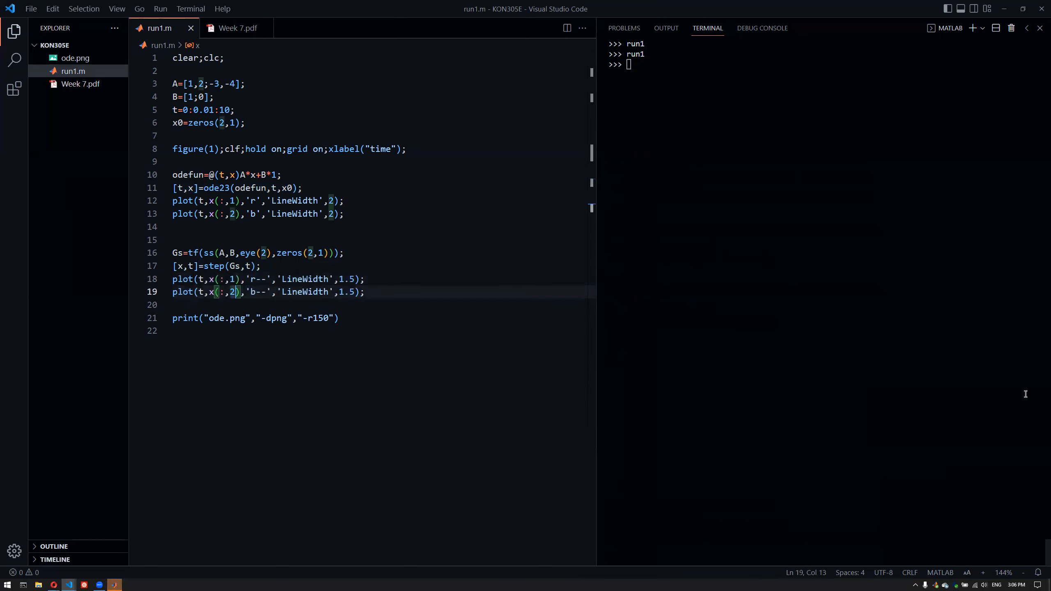
# Run the run1 script twice with the dashed plots active and inspect the figure at full size
pyautogui.click(795, 265)
pyautogui.press('Up')
pyautogui.press('Return')
pyautogui.press('Up')
pyautogui.press('Return')
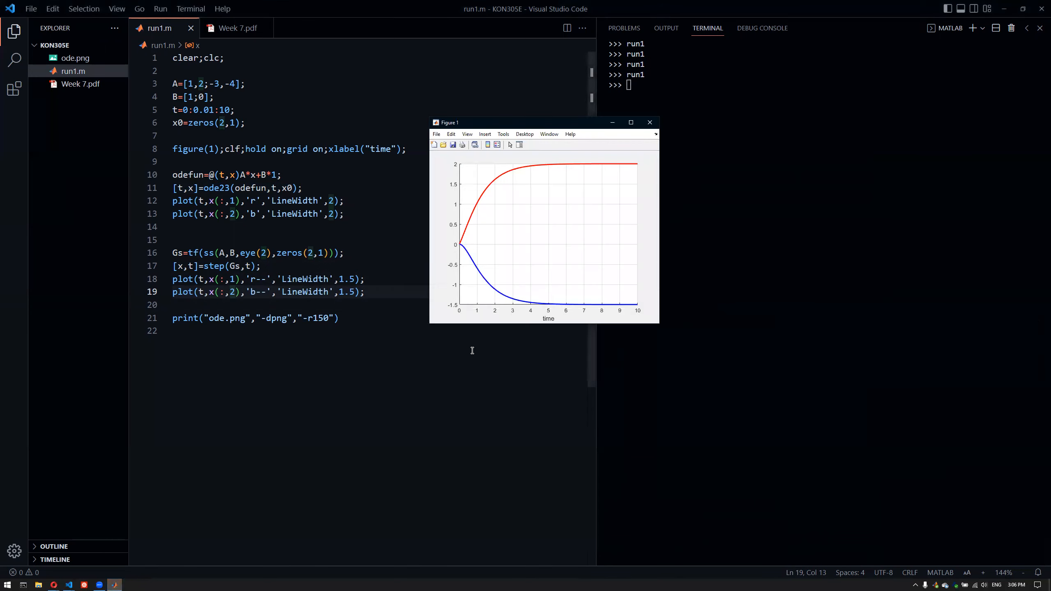
pyautogui.click(631, 122)
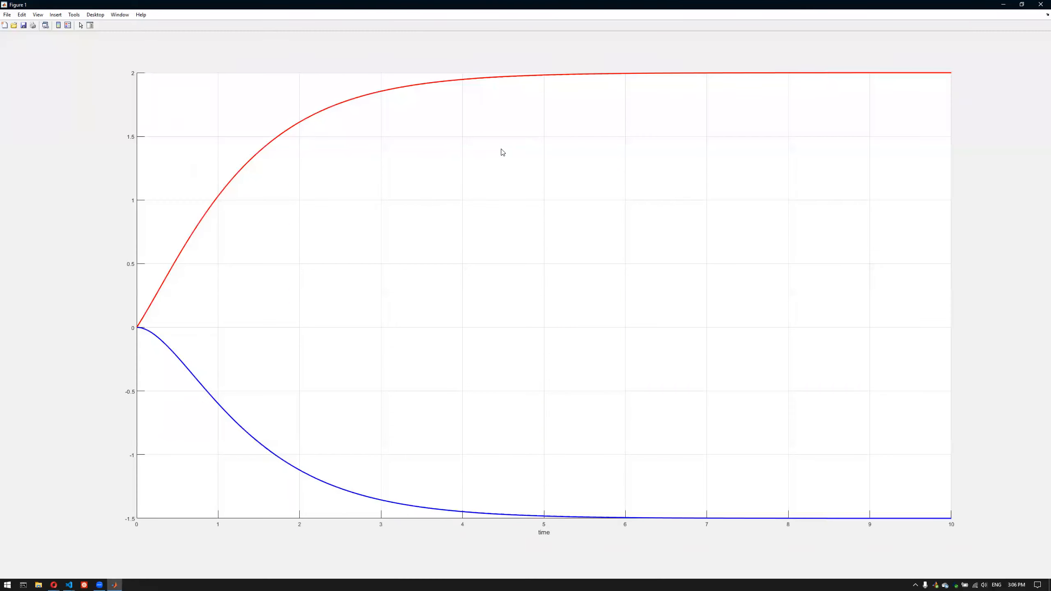
pyautogui.doubleClick(275, 2)
pyautogui.click(258, 334)
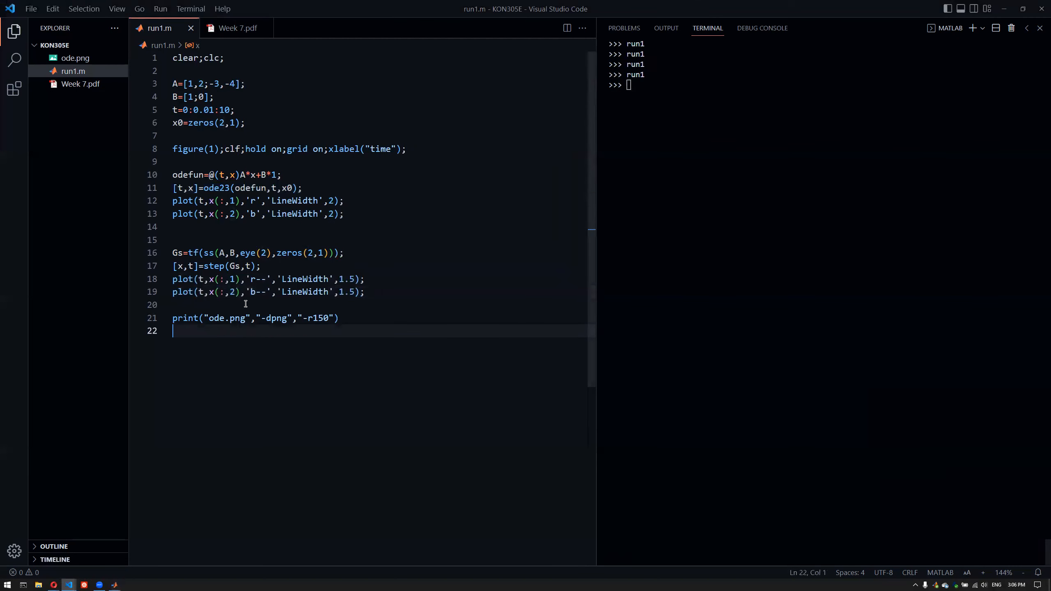
# Change the line specification of both step-response plots on lines 18 and 19 to ' k--'
pyautogui.click(252, 281)
pyautogui.hotkey('ctrl', 'alt', 'Down')
pyautogui.press('Delete')
pyautogui.write('k')
pyautogui.press('Escape')
pyautogui.press('Home')
pyautogui.press('Down')
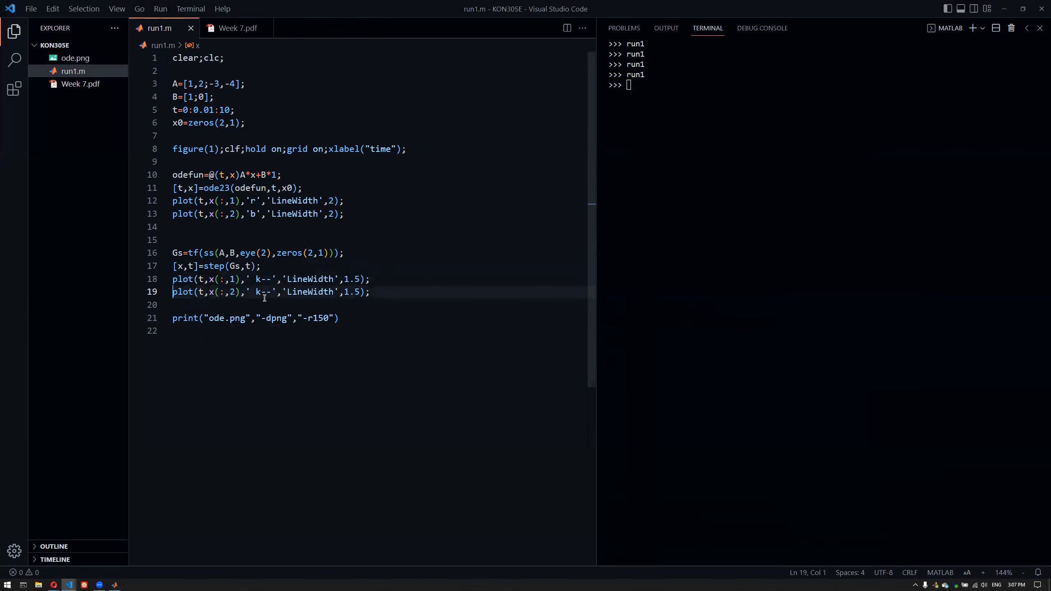
# Run the run1 script with the black dashed curves and enlarge the figure to full screen
pyautogui.click(780, 217)
pyautogui.press('Up')
pyautogui.press('Return')
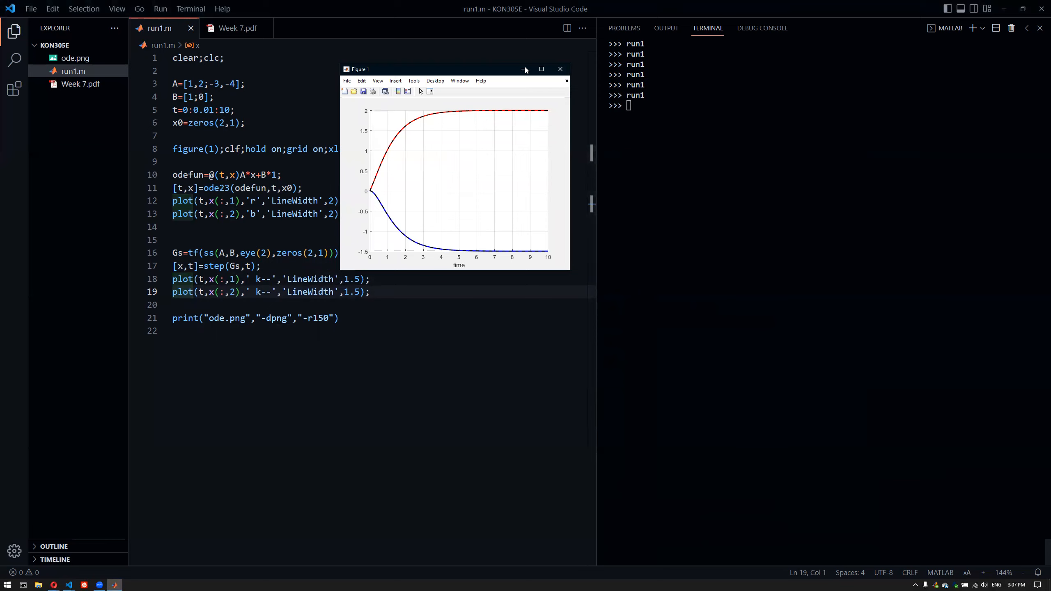
pyautogui.click(540, 69)
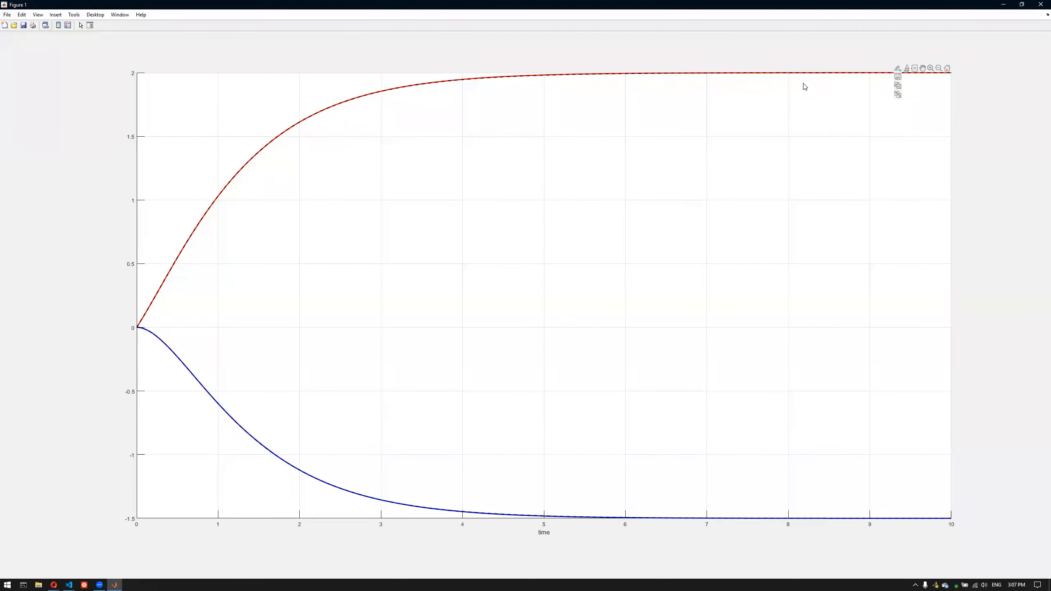
# Zoom in on the red and the blue curve to compare them with the dashed curves, and restore the figure view
pyautogui.moveTo(251, 149); pyautogui.dragTo(250, 169)
pyautogui.moveTo(271, 219); pyautogui.dragTo(246, 218)
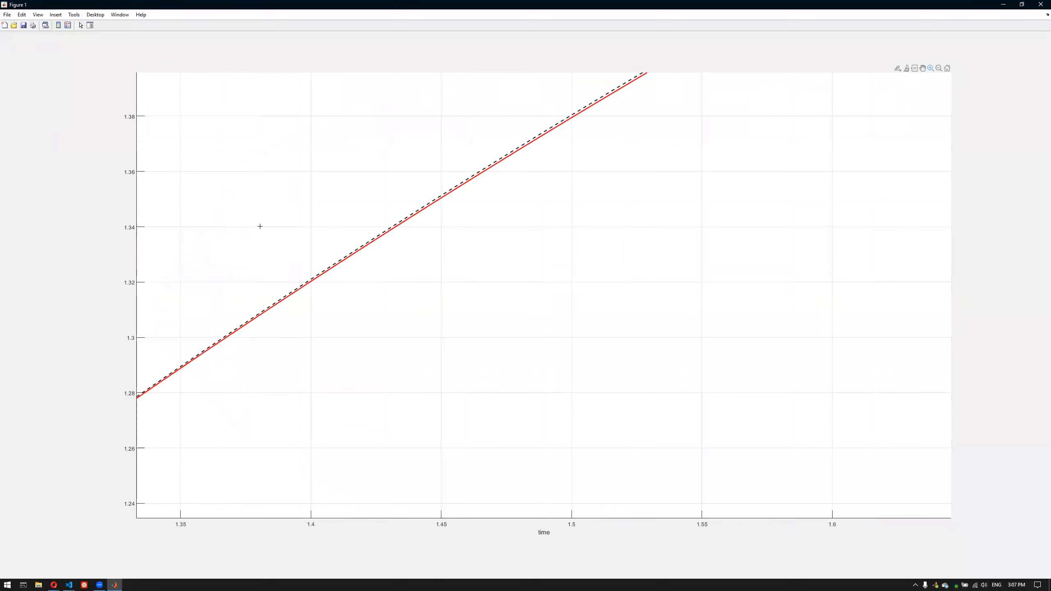
pyautogui.moveTo(340, 239); pyautogui.dragTo(338, 290)
pyautogui.doubleClick(327, 286)
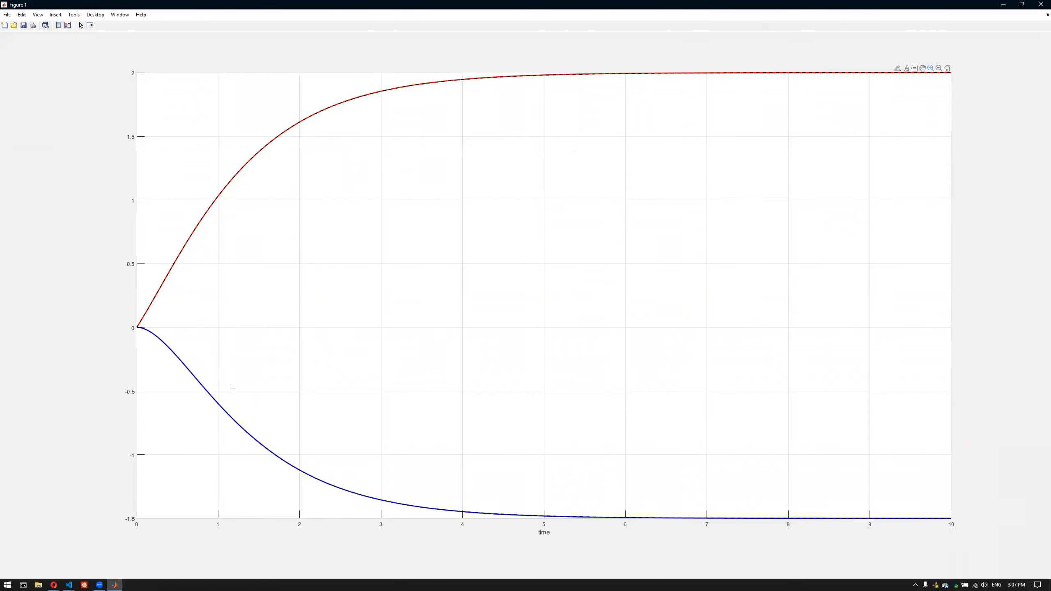
pyautogui.moveTo(246, 426)
pyautogui.mouseDown()
pyautogui.moveTo(244, 438)
pyautogui.moveTo(244, 424)
pyautogui.mouseUp()
pyautogui.moveTo(370, 287); pyautogui.dragTo(364, 335)
pyautogui.doubleClick(381, 268)
pyautogui.doubleClick(300, 5)
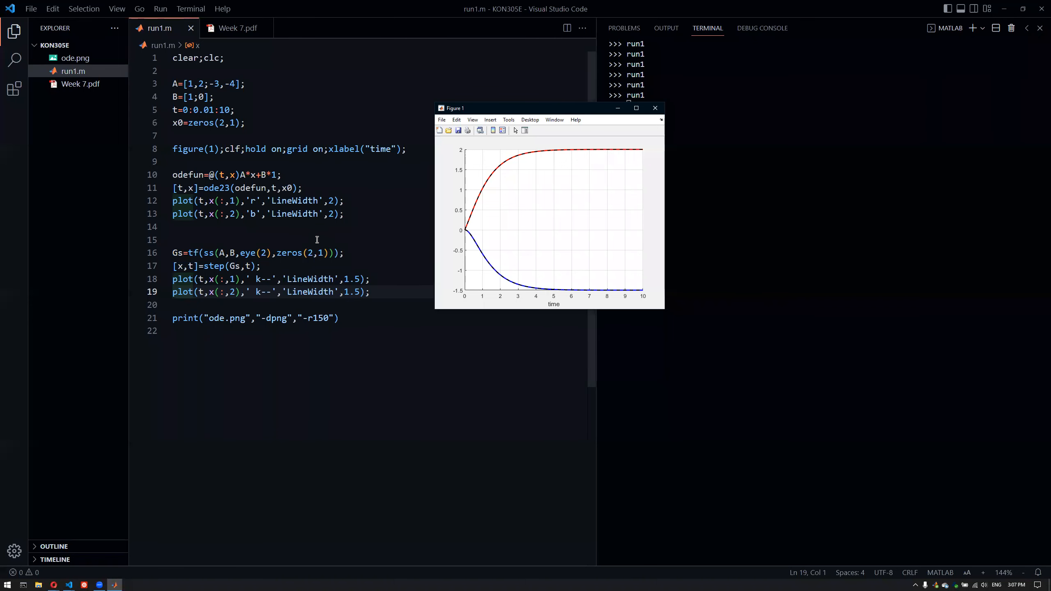
# Set the step size of the time vector t to 0.001 and change the solver on line 11 to ode45
pyautogui.click(229, 123)
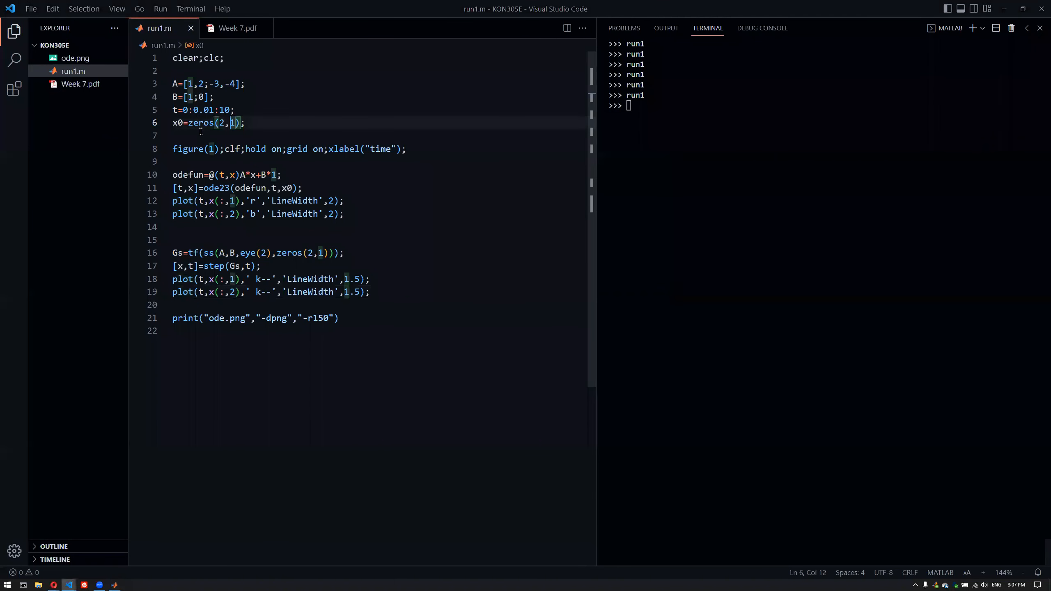
pyautogui.click(205, 110)
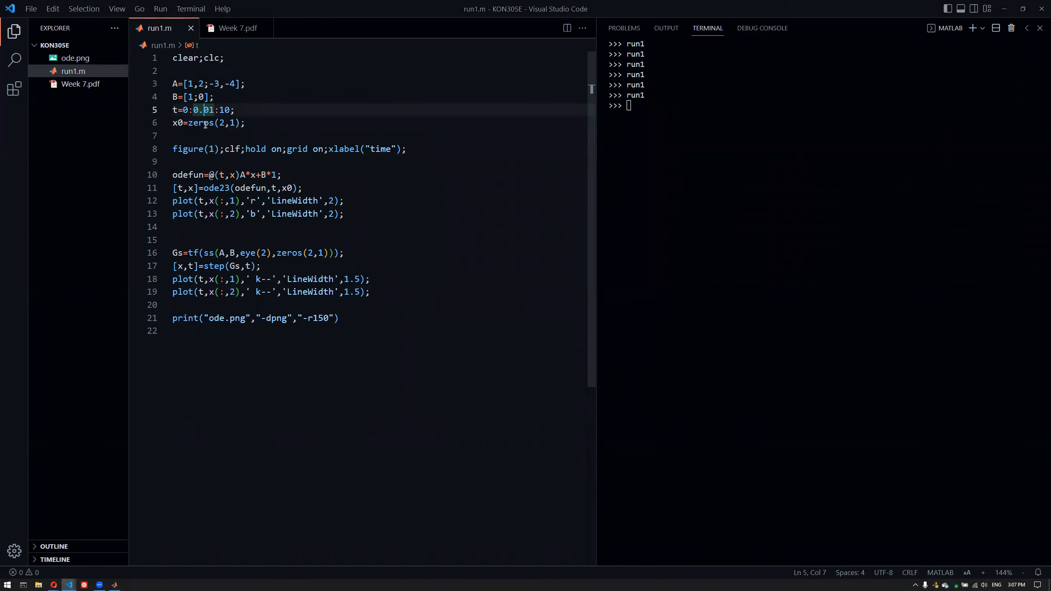
pyautogui.write('0')
pyautogui.moveTo(221, 186); pyautogui.dragTo(230, 188)
pyautogui.write('45')
# Run the run1 script and zoom far into the red curve to compare the ode45 solution with the step response
pyautogui.click(699, 159)
pyautogui.press('Up')
pyautogui.press('Return')
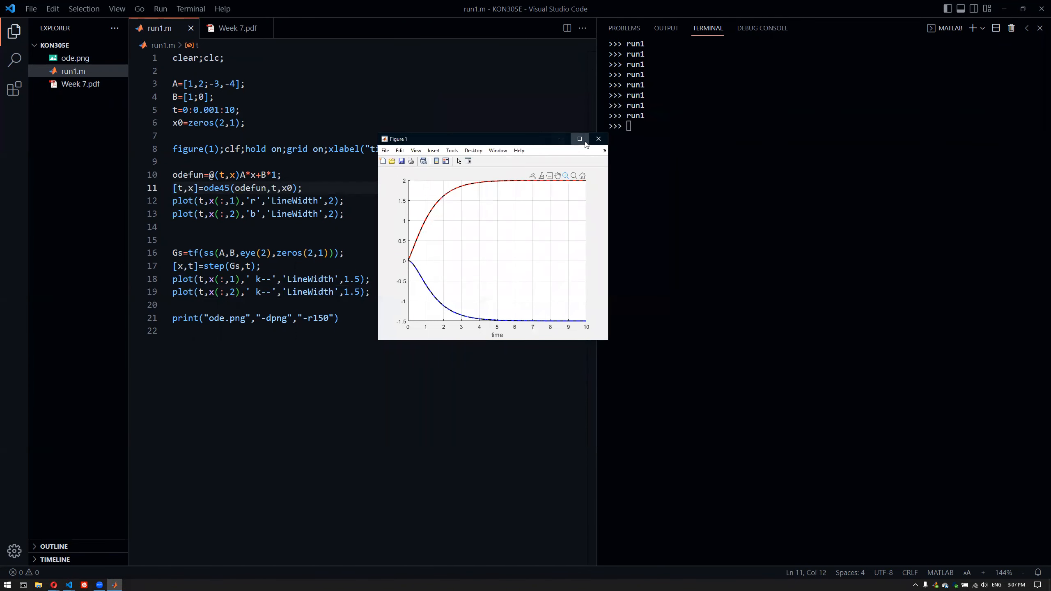
pyautogui.doubleClick(605, 112)
pyautogui.moveTo(171, 281); pyautogui.dragTo(174, 261)
pyautogui.moveTo(415, 338); pyautogui.dragTo(439, 416)
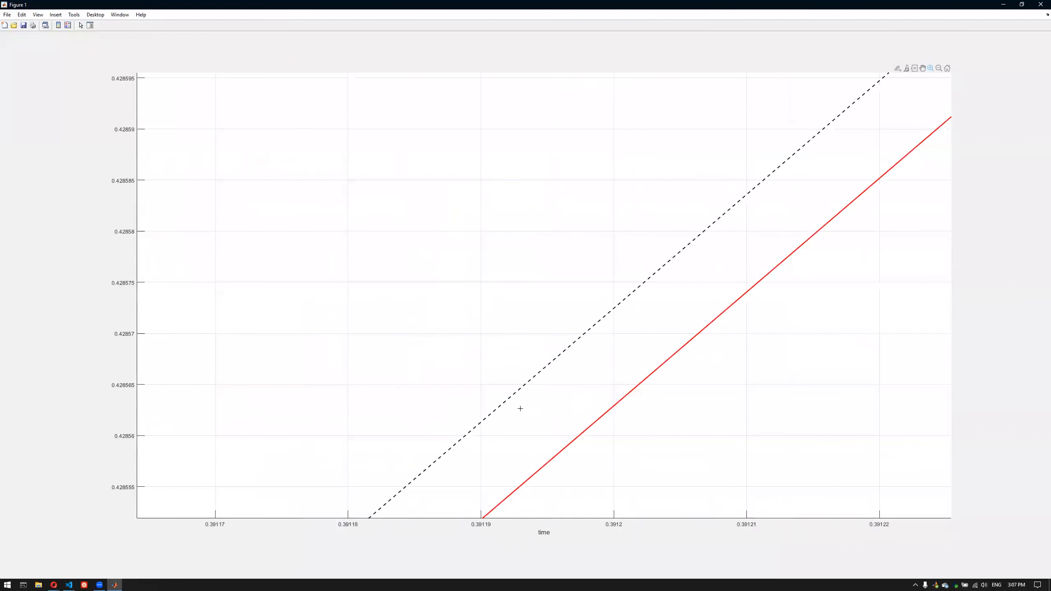
pyautogui.doubleClick(319, 328)
pyautogui.moveTo(301, 6); pyautogui.dragTo(529, 109)
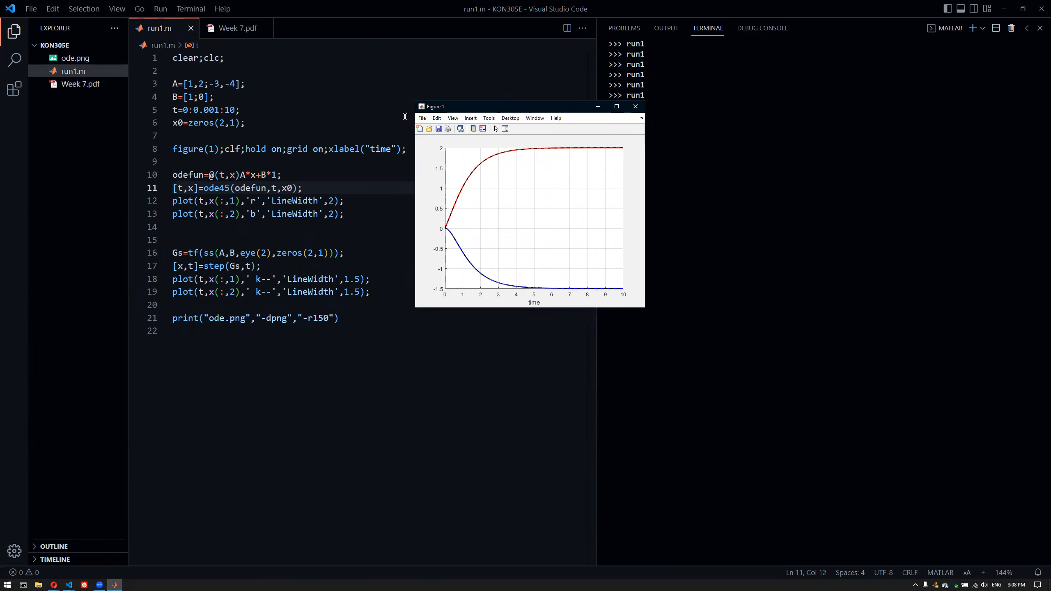
# Review the Gs step-response lines and the ode45 solution lines in run1.m
pyautogui.click(312, 123)
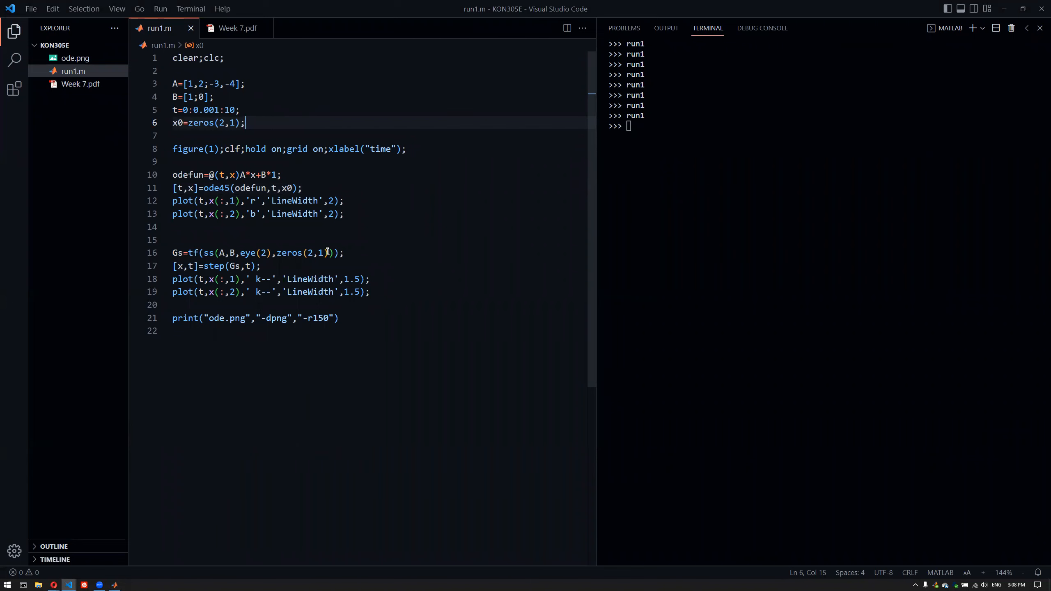
pyautogui.moveTo(324, 267); pyautogui.dragTo(162, 259)
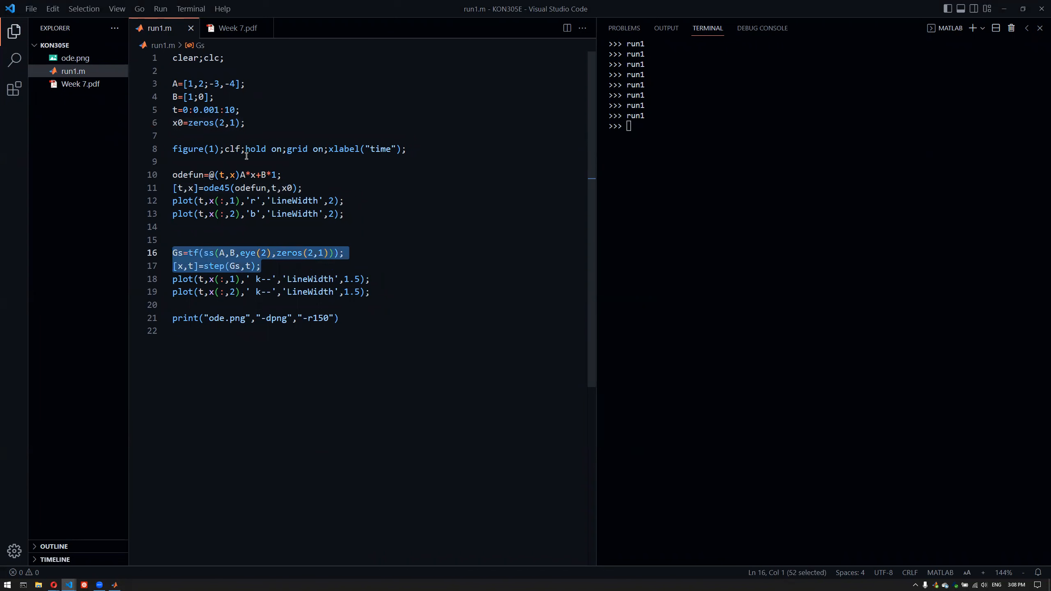
pyautogui.moveTo(202, 167); pyautogui.dragTo(306, 188)
pyautogui.click(324, 214)
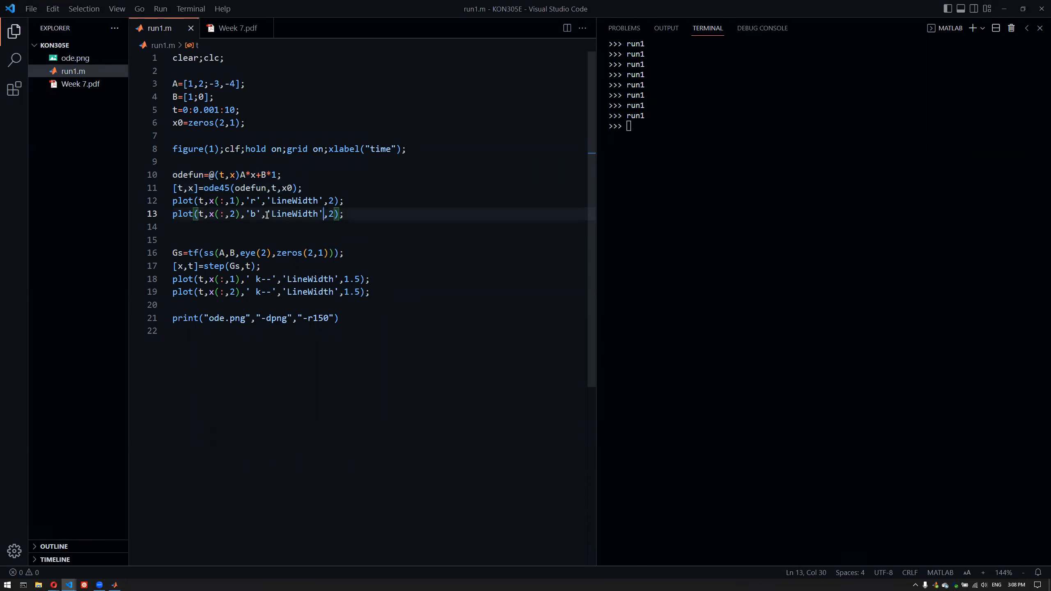
pyautogui.moveTo(295, 334); pyautogui.dragTo(187, 97)
pyautogui.click(353, 161)
# Show Week 7.pdf in a wider pane and read tasks a) and b)
pyautogui.click(239, 29)
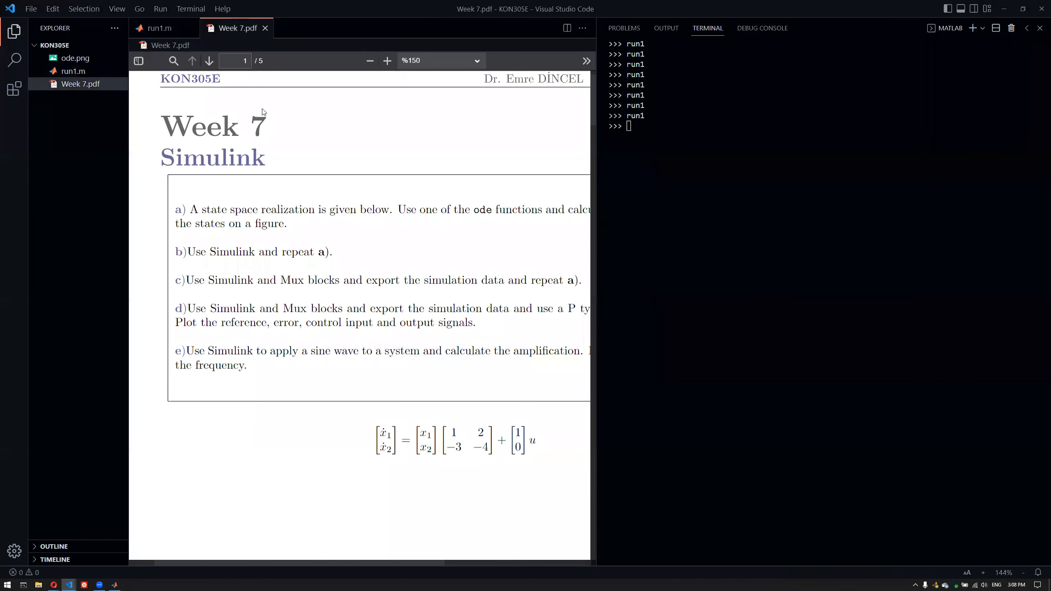
pyautogui.moveTo(595, 227); pyautogui.dragTo(770, 235)
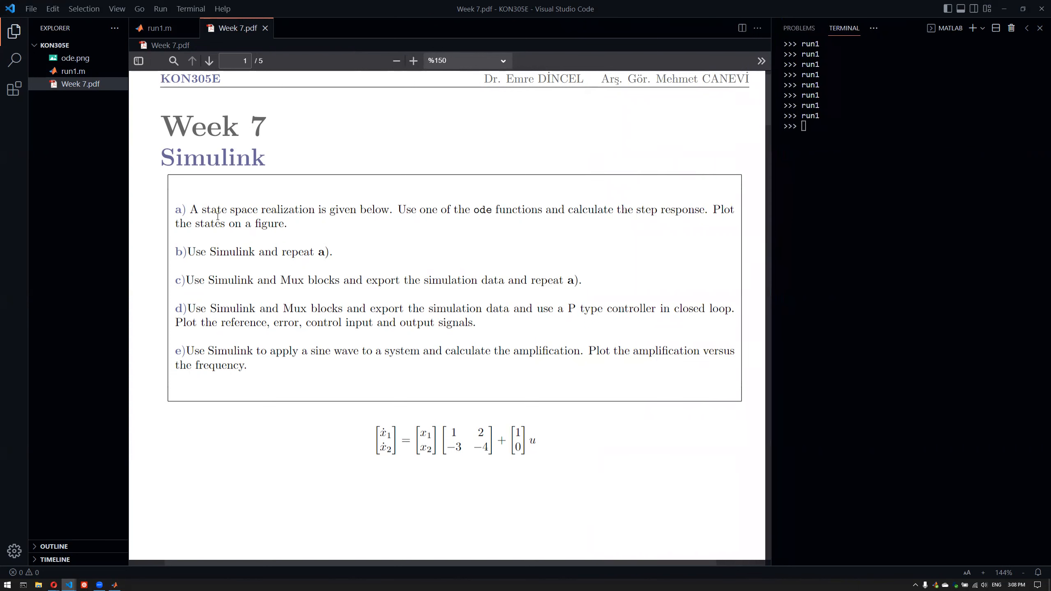
pyautogui.moveTo(271, 219); pyautogui.dragTo(305, 235)
pyautogui.click(237, 251)
pyautogui.moveTo(222, 253); pyautogui.dragTo(295, 253)
pyautogui.click(357, 236)
# Start Simulink from the terminal and create a blank model
pyautogui.click(932, 212)
pyautogui.write('simulink')
pyautogui.press('Return')
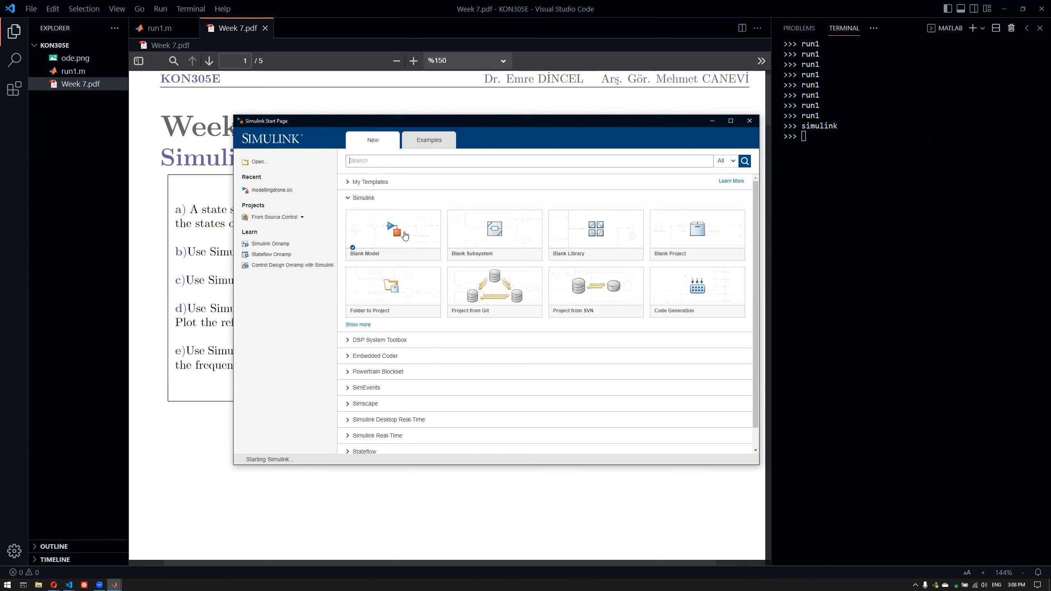
pyautogui.click(389, 231)
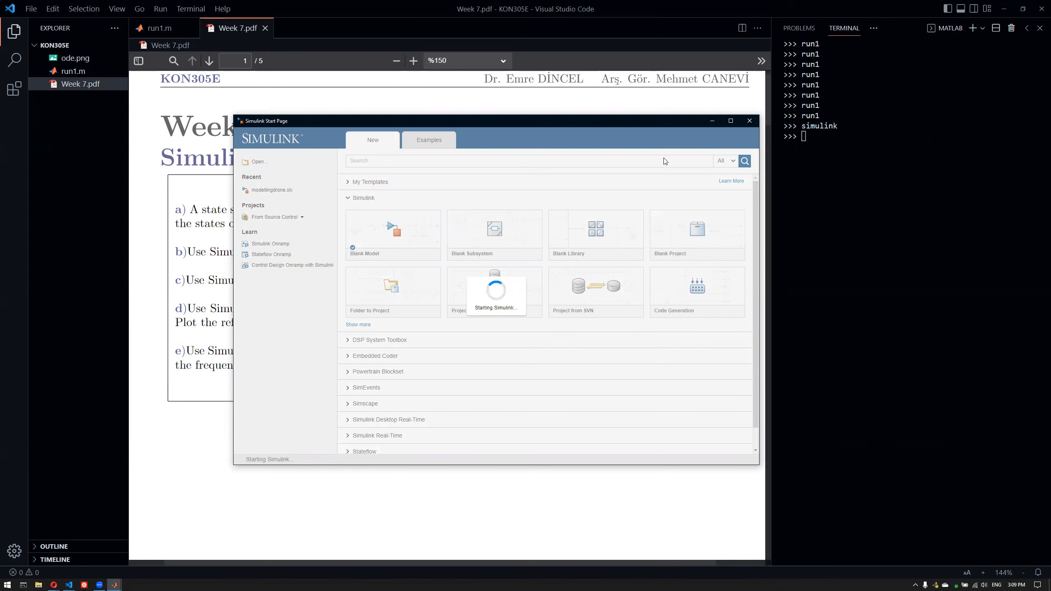
pyautogui.moveTo(647, 123); pyautogui.dragTo(638, 144)
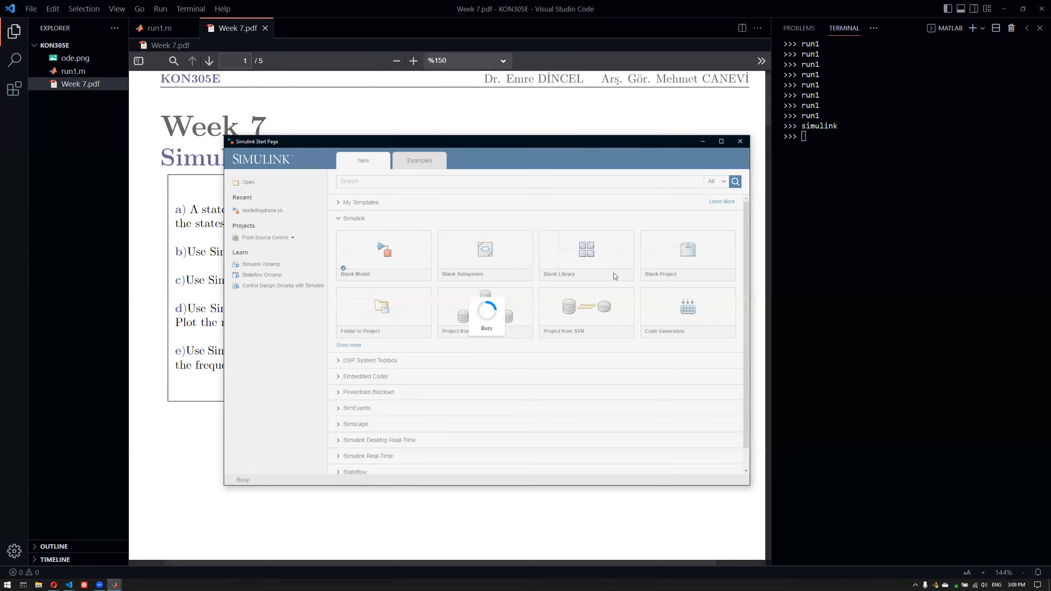
pyautogui.moveTo(504, 139); pyautogui.dragTo(531, 120)
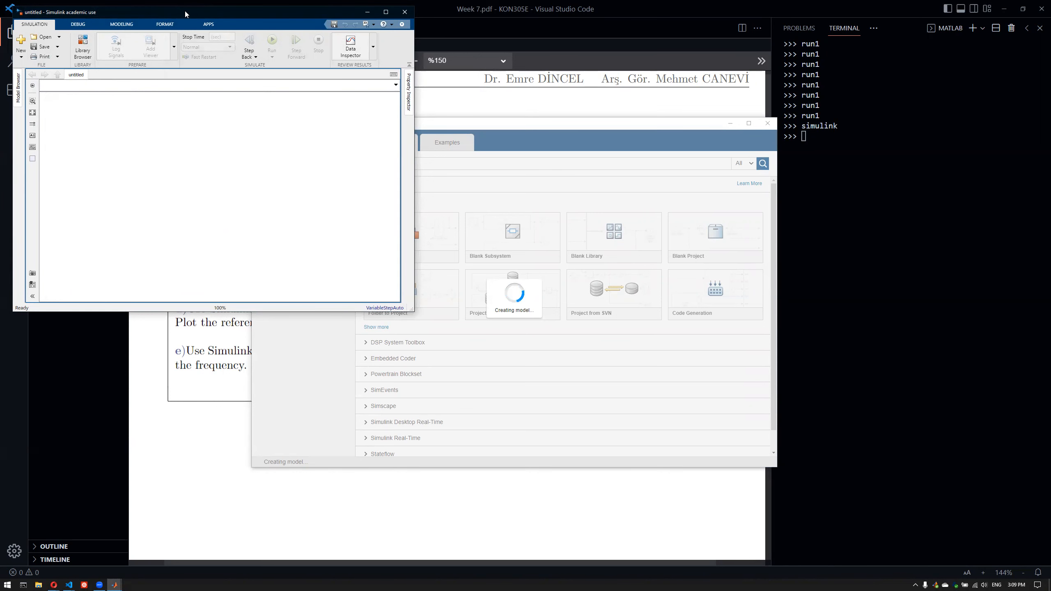
# Enlarge the blank model's window and set the model's solver to fixed-step ode4 (Runge-Kutta)
pyautogui.moveTo(192, 16); pyautogui.dragTo(326, 78)
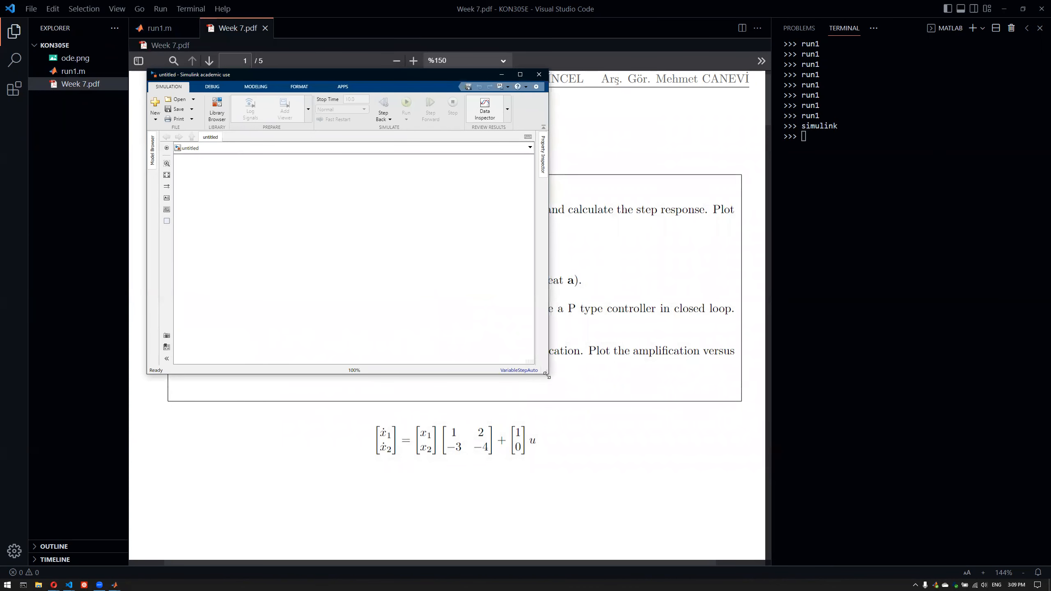
pyautogui.moveTo(547, 376); pyautogui.dragTo(773, 455)
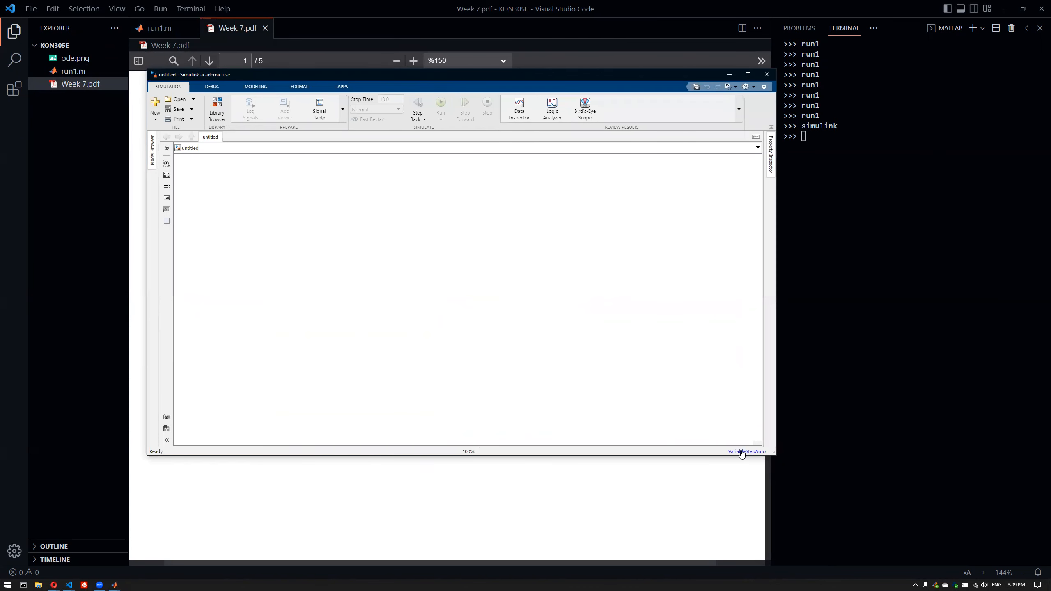
pyautogui.click(743, 452)
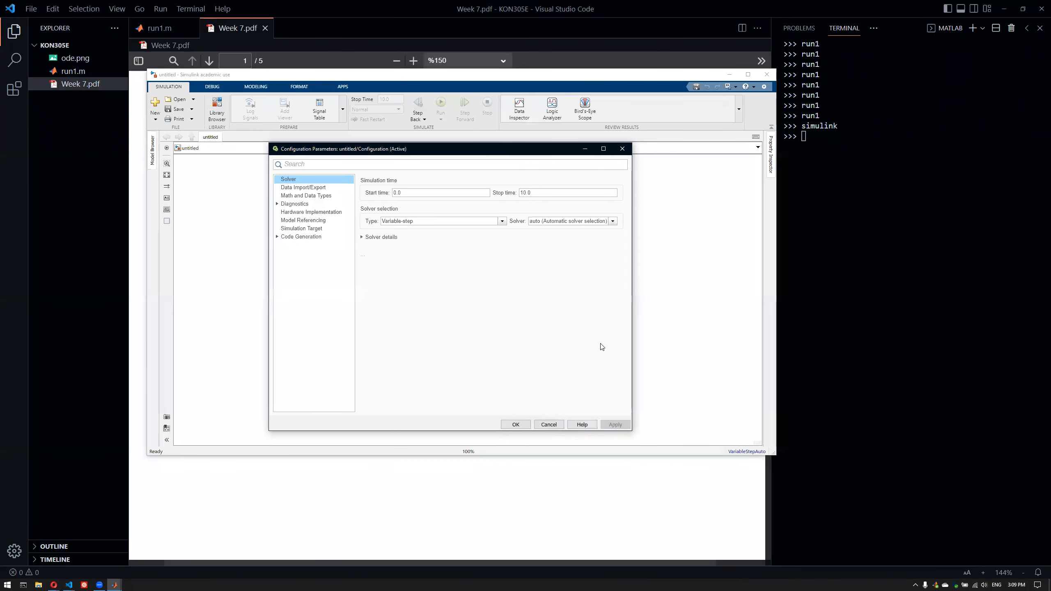
pyautogui.click(408, 222)
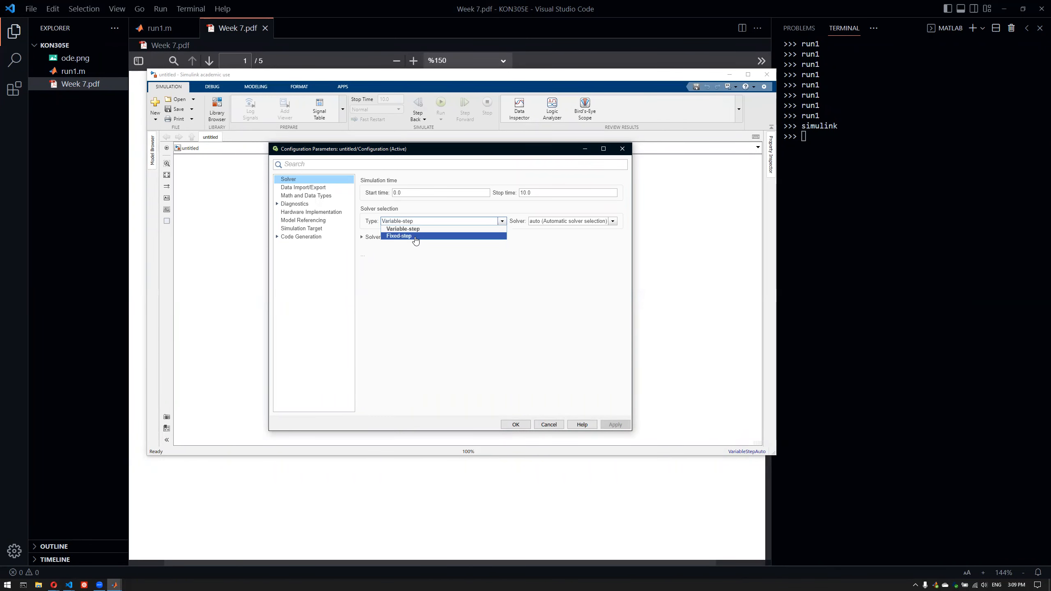
pyautogui.click(416, 236)
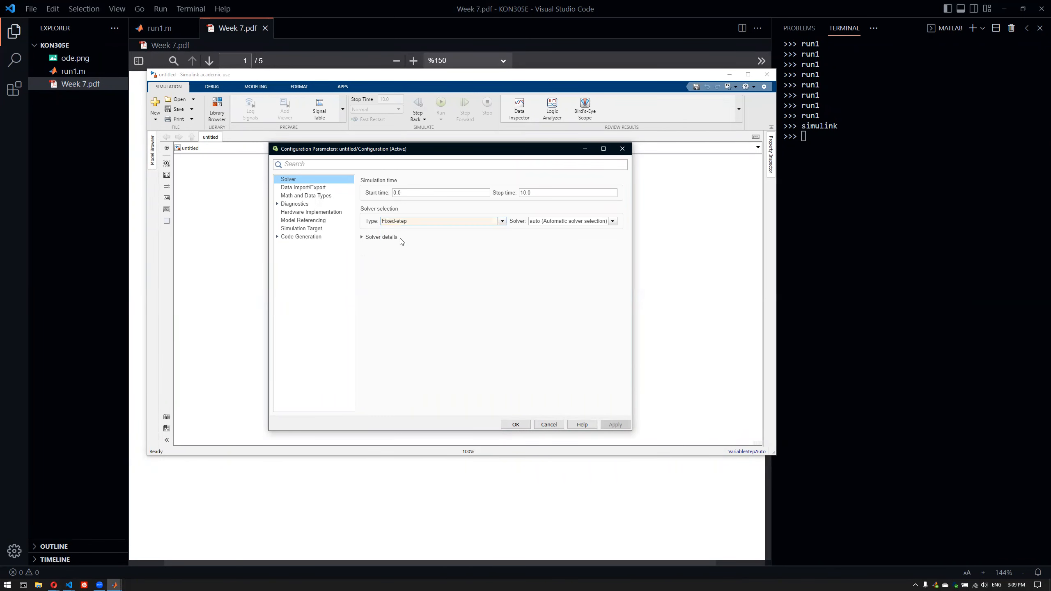
pyautogui.click(598, 224)
pyautogui.click(598, 223)
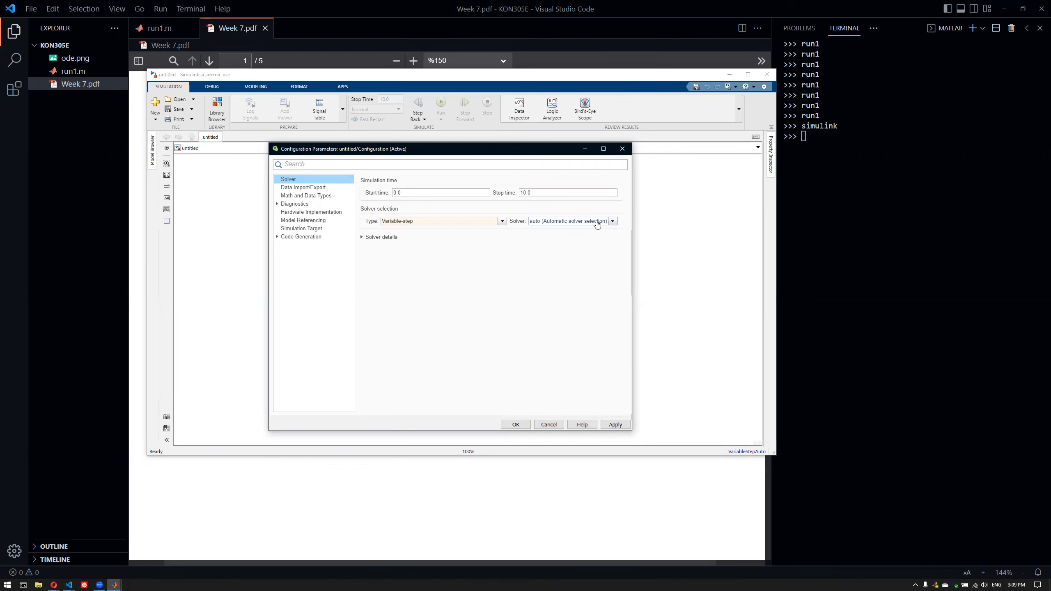
pyautogui.click(597, 223)
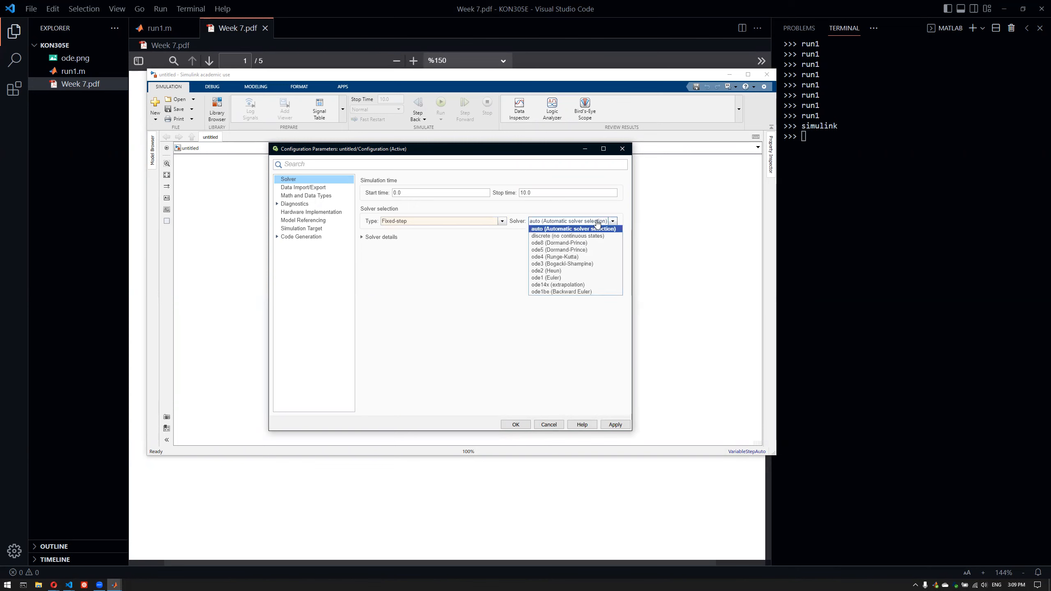
pyautogui.click(589, 259)
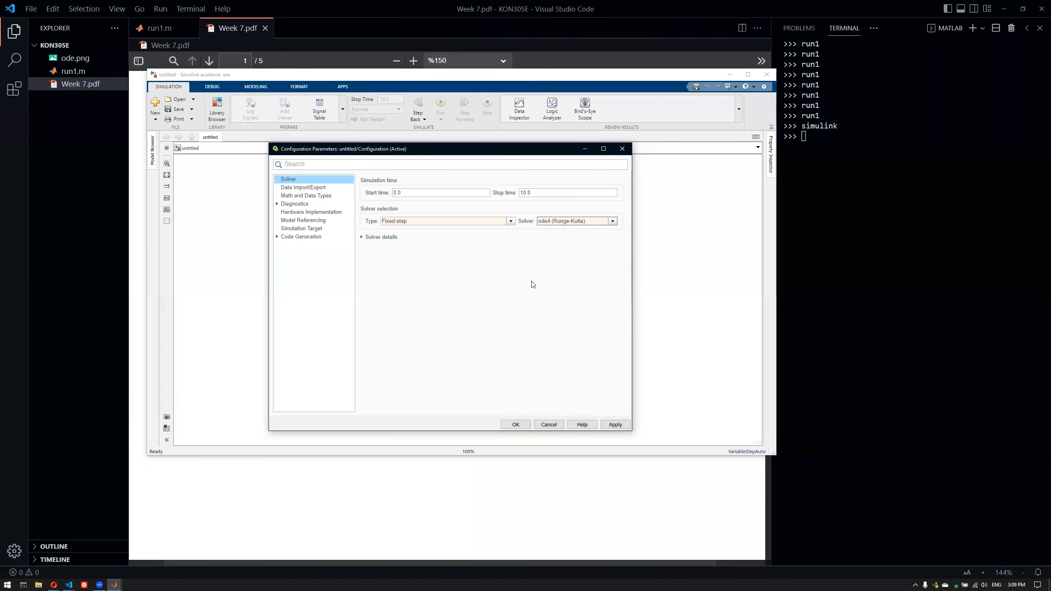
# Expand the solver details down to the fixed-step size, then apply and close the configuration parameters
pyautogui.click(362, 238)
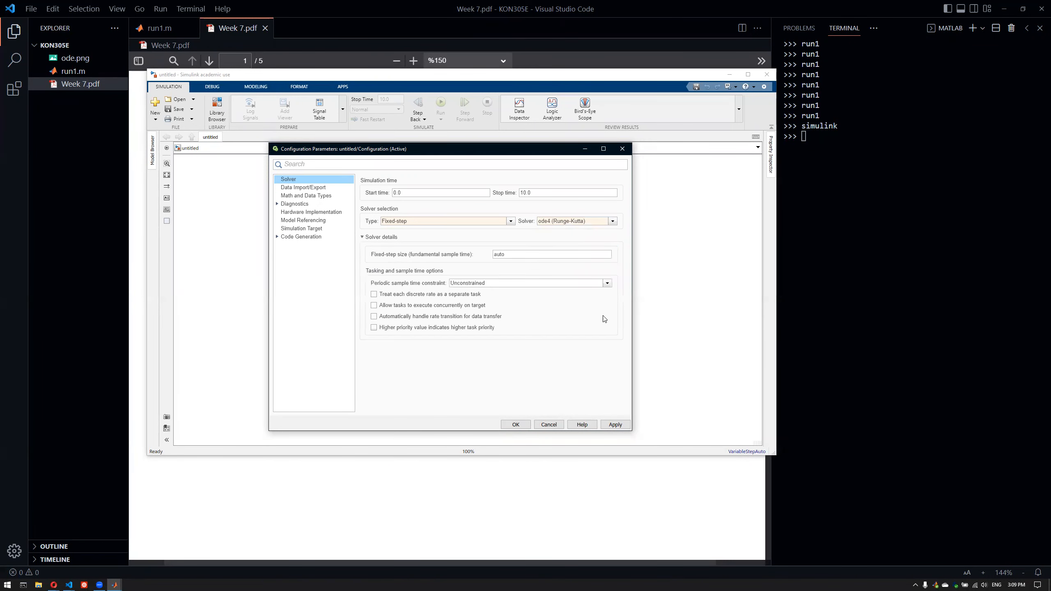
pyautogui.doubleClick(496, 255)
pyautogui.click(616, 426)
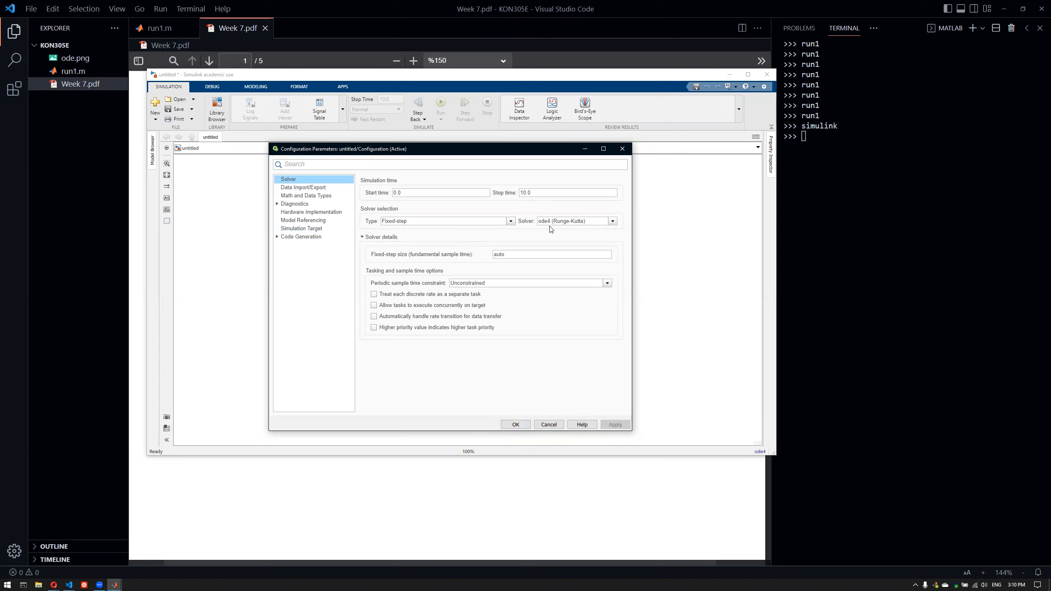
pyautogui.click(514, 426)
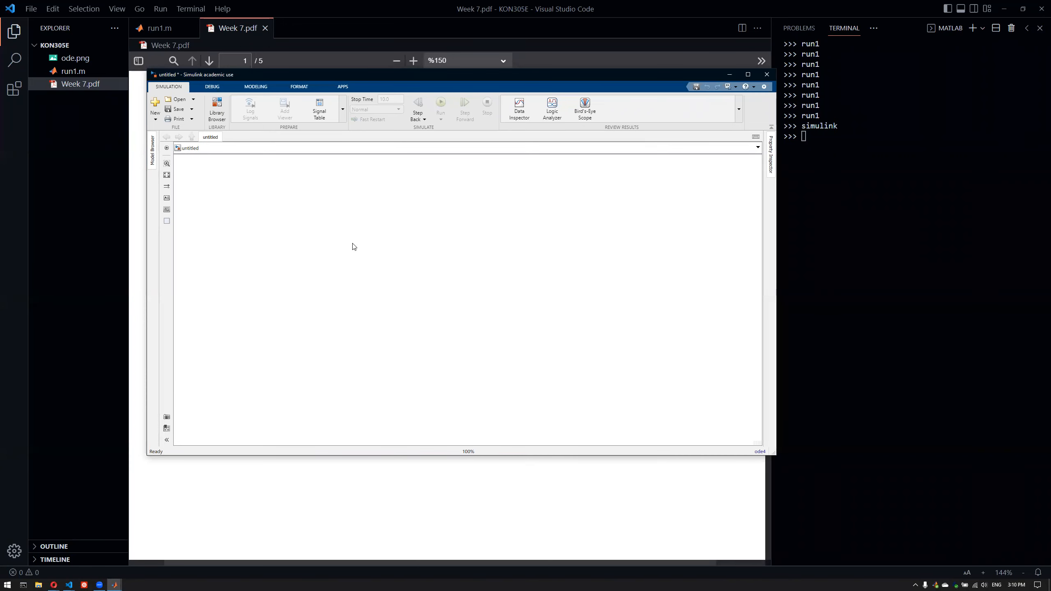
# Review the step size and the whole time vector definition in run1.m
pyautogui.click(161, 28)
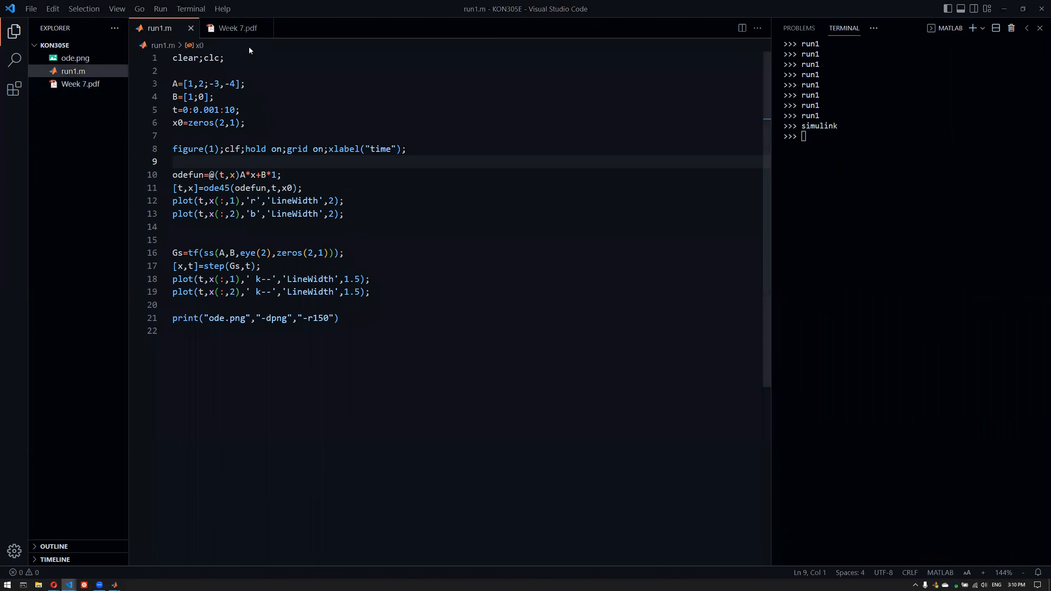
pyautogui.click(221, 110)
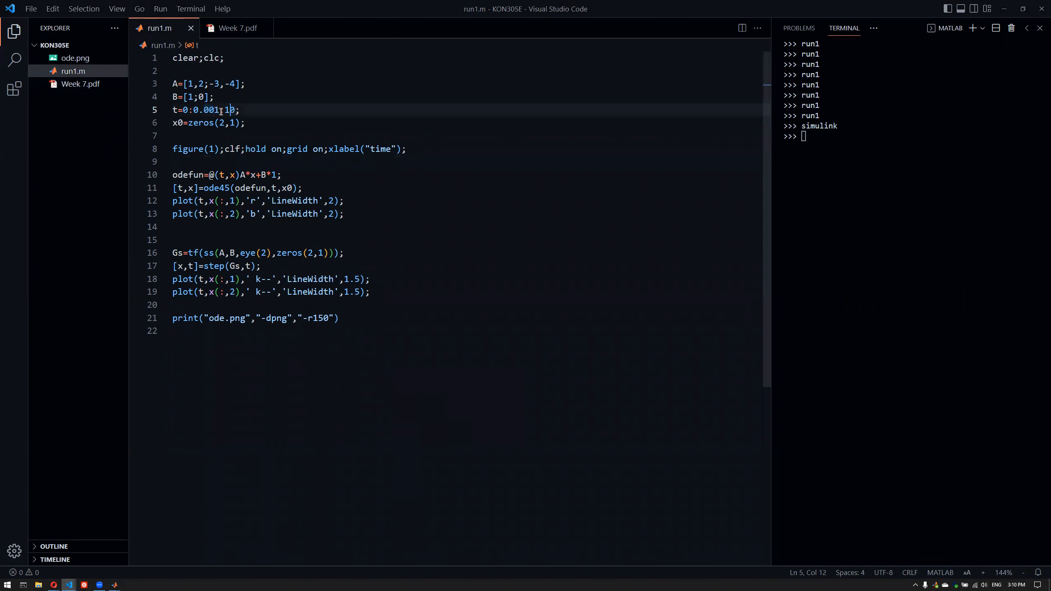
pyautogui.moveTo(193, 110); pyautogui.dragTo(218, 105)
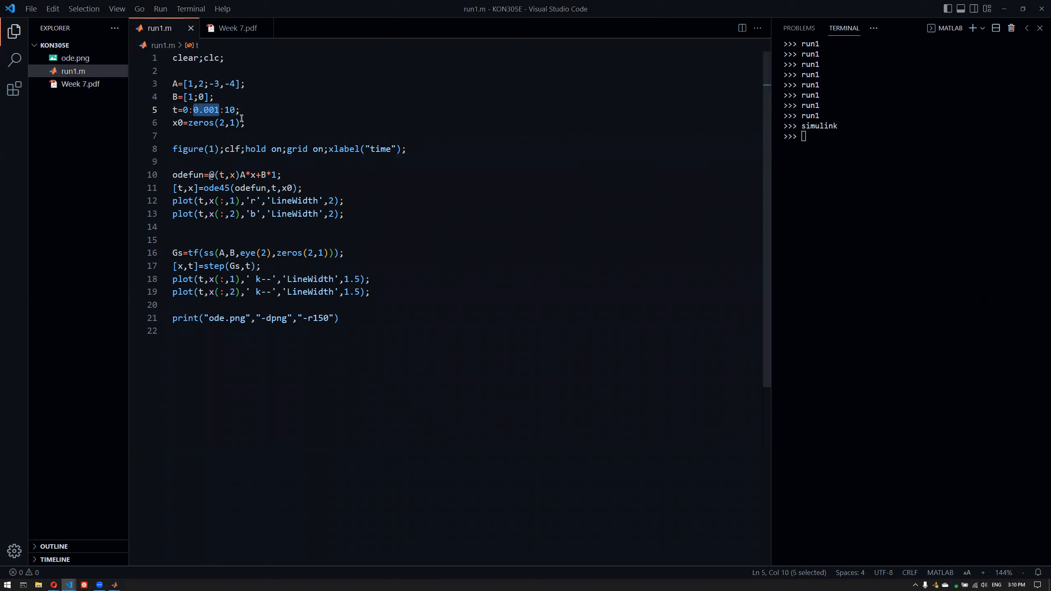
pyautogui.moveTo(241, 110); pyautogui.dragTo(147, 111)
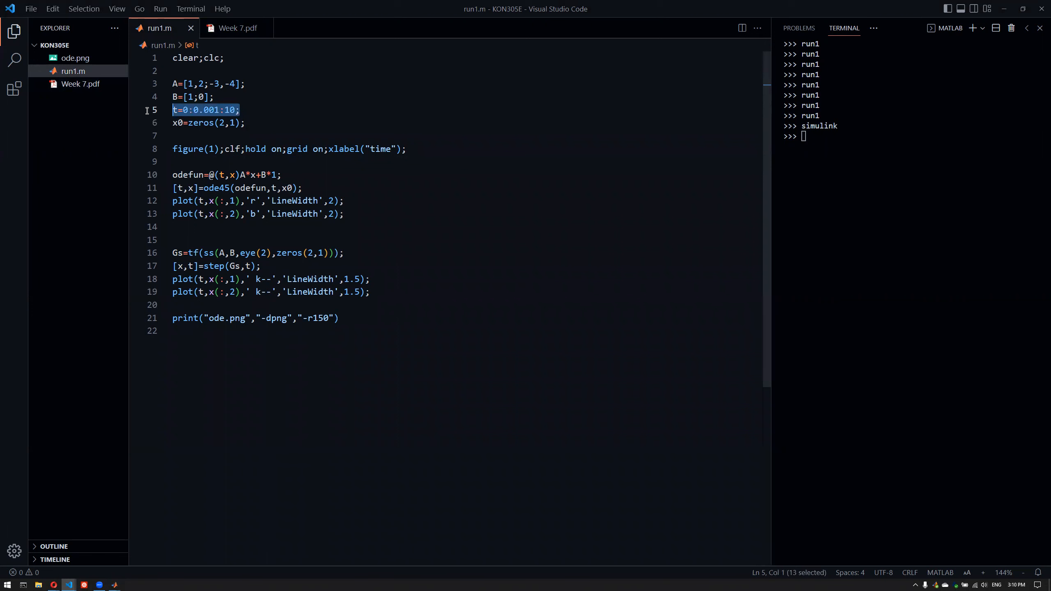
pyautogui.click(385, 132)
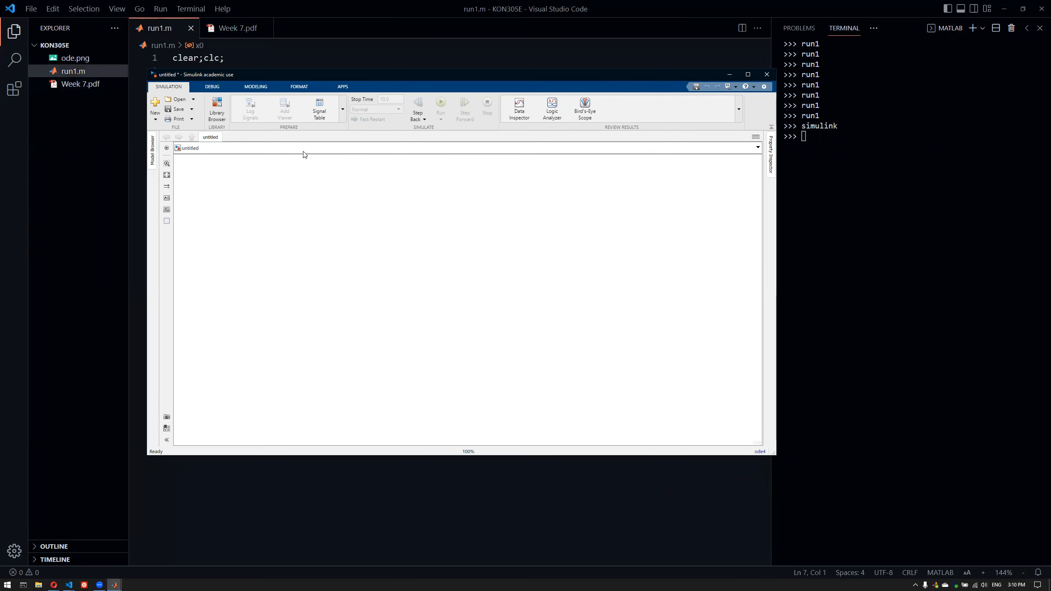
# Add a State-Space block to the blank Simulink model and place it near the middle of the canvas
pyautogui.moveTo(312, 75); pyautogui.dragTo(359, 155)
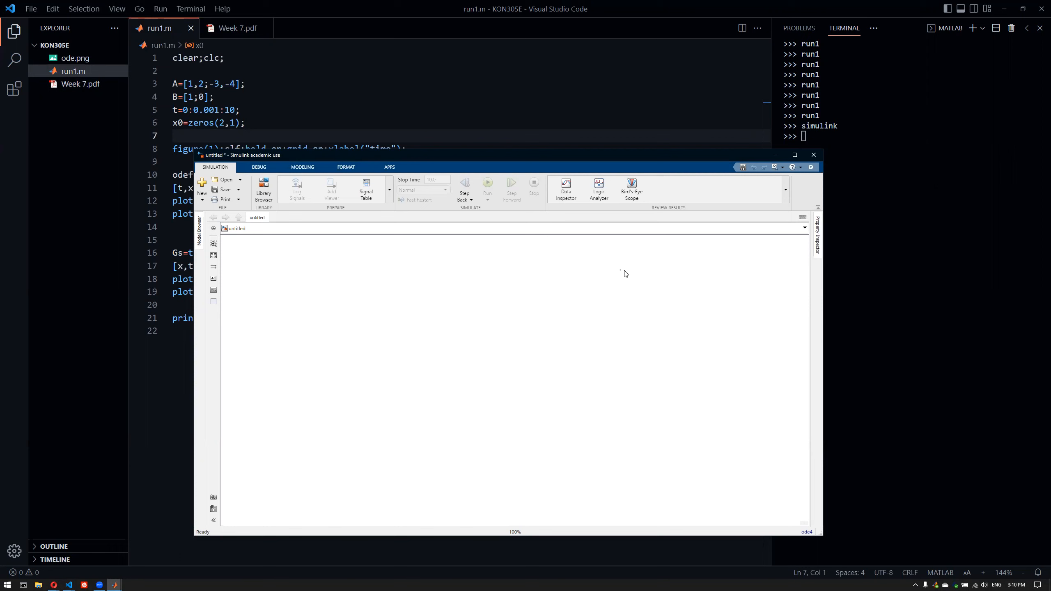
pyautogui.write('tate')
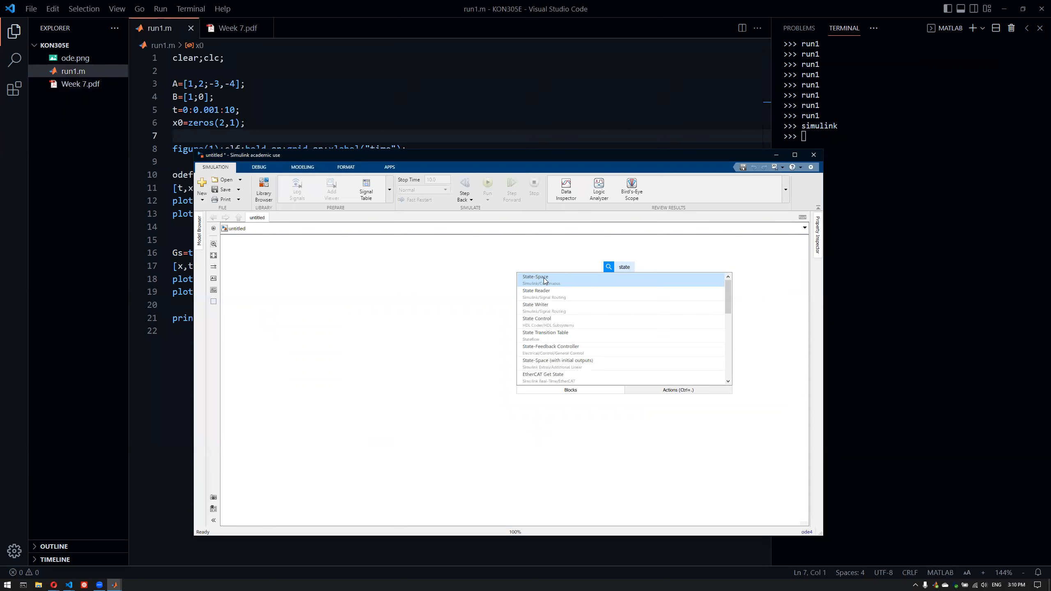
pyautogui.click(543, 278)
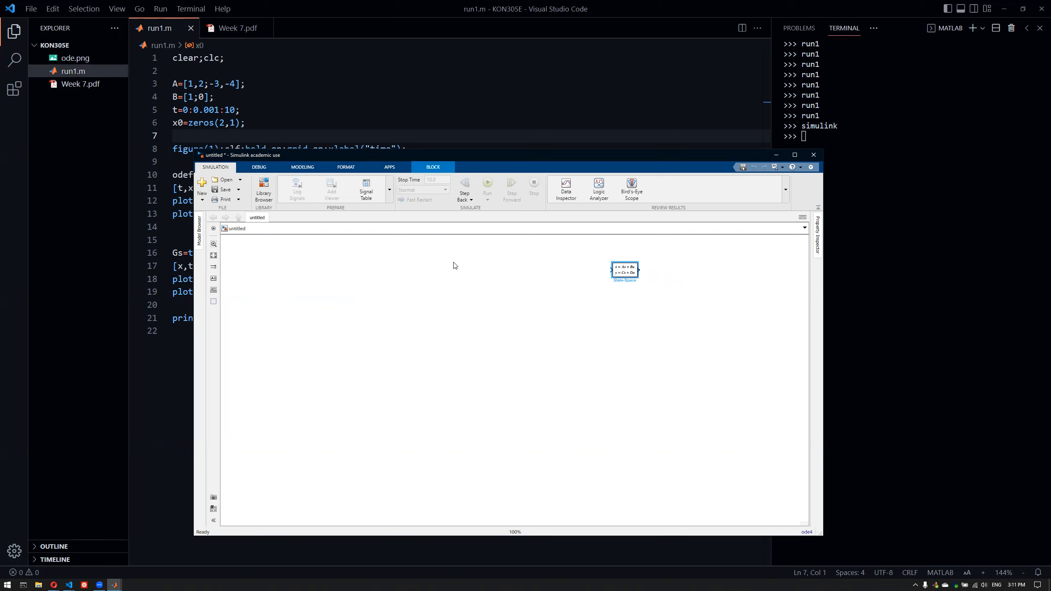
pyautogui.moveTo(625, 274); pyautogui.dragTo(489, 306)
pyautogui.scroll(8, 488, 306)
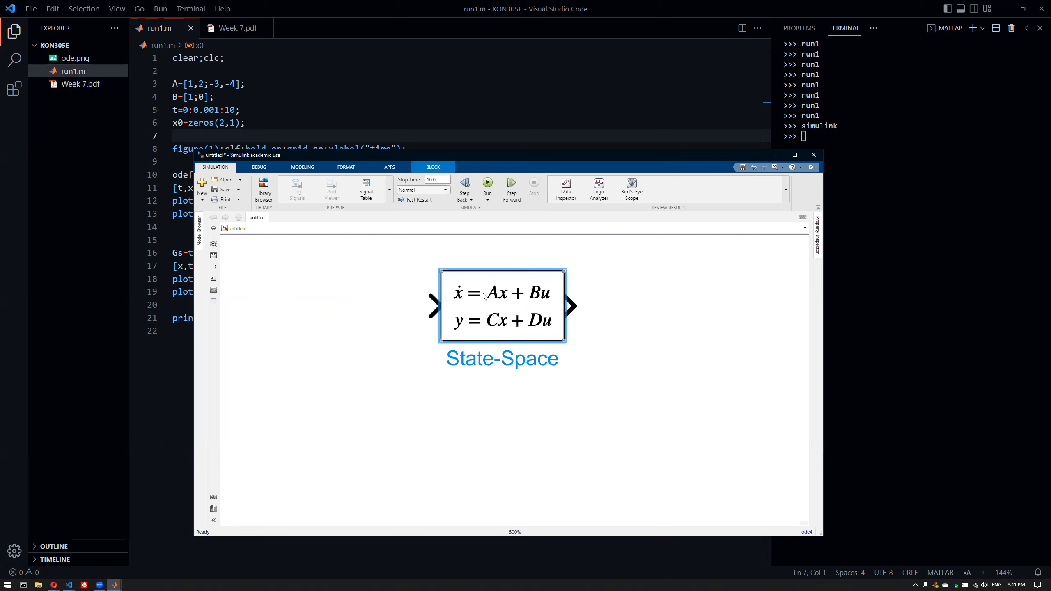
# Set the State-Space block's A matrix to [1,2;-3,-4] and its B matrix to [1;0]
pyautogui.doubleClick(484, 296)
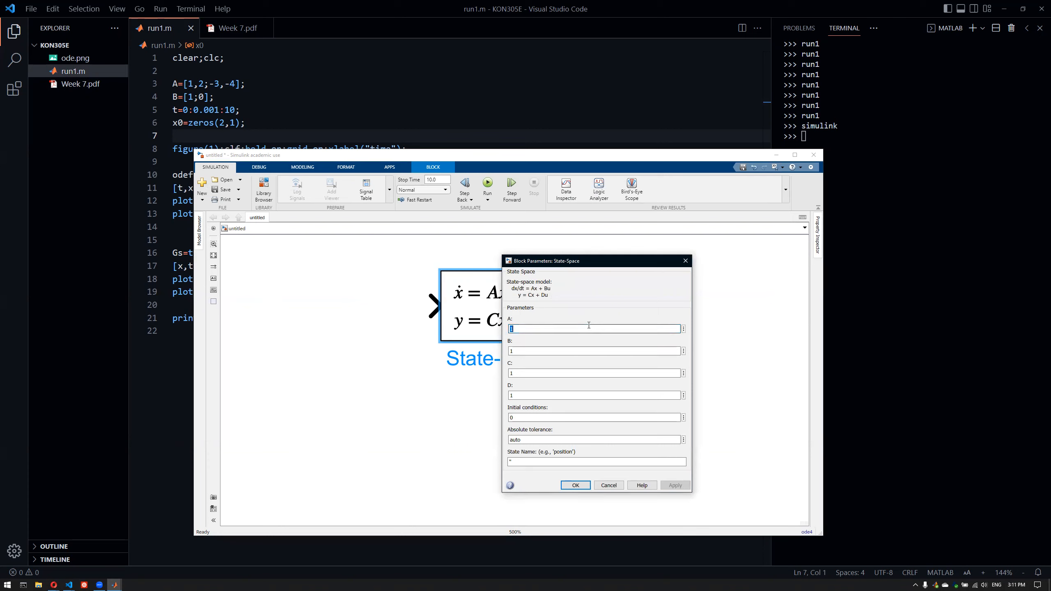
pyautogui.write('[1,2;-3,-4')
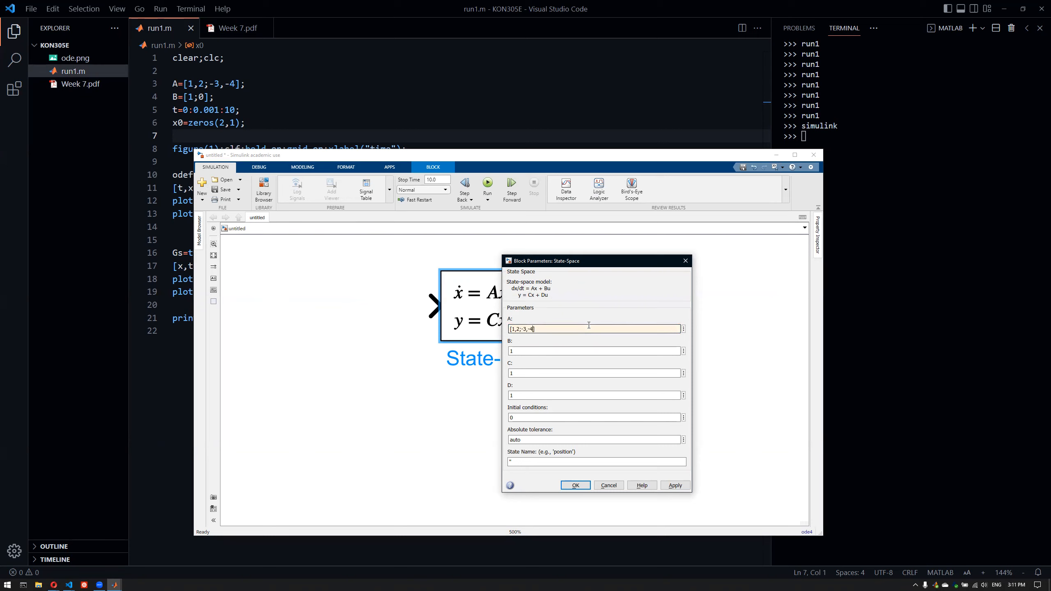
pyautogui.write(']')
pyautogui.click(566, 351)
pyautogui.write('[1;0')
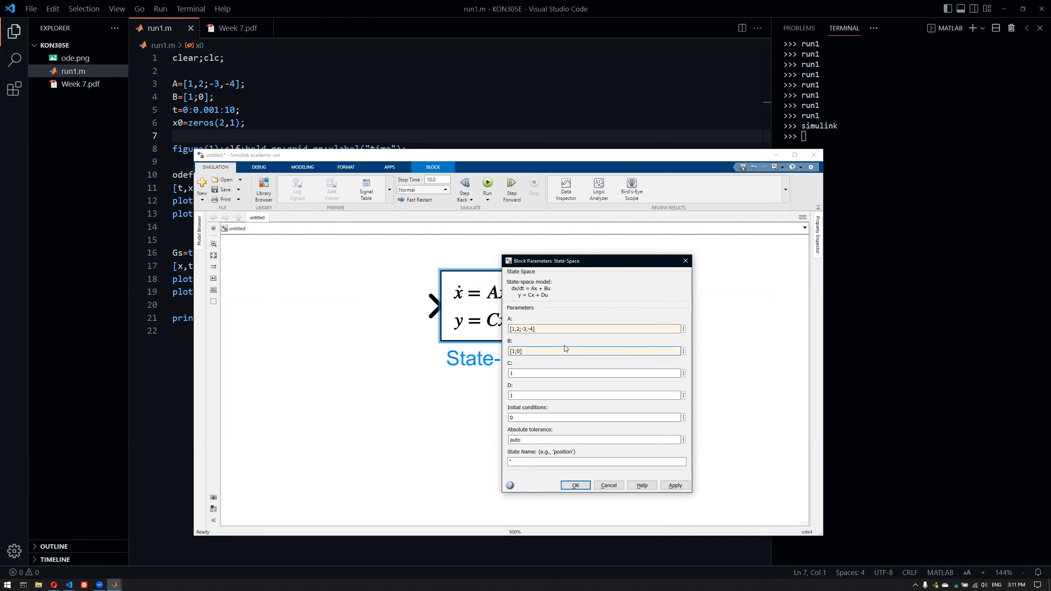
# Set the State-Space block's C matrix to eye(2) and D matrix to zeros(2,1), and apply the parameters
pyautogui.click(530, 372)
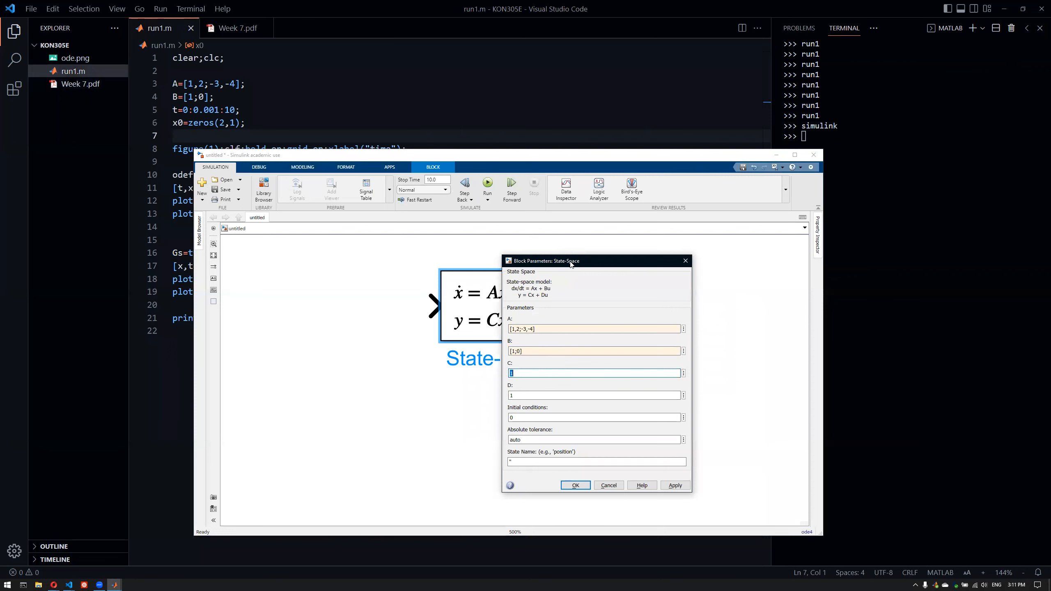
pyautogui.moveTo(572, 264); pyautogui.dragTo(635, 217)
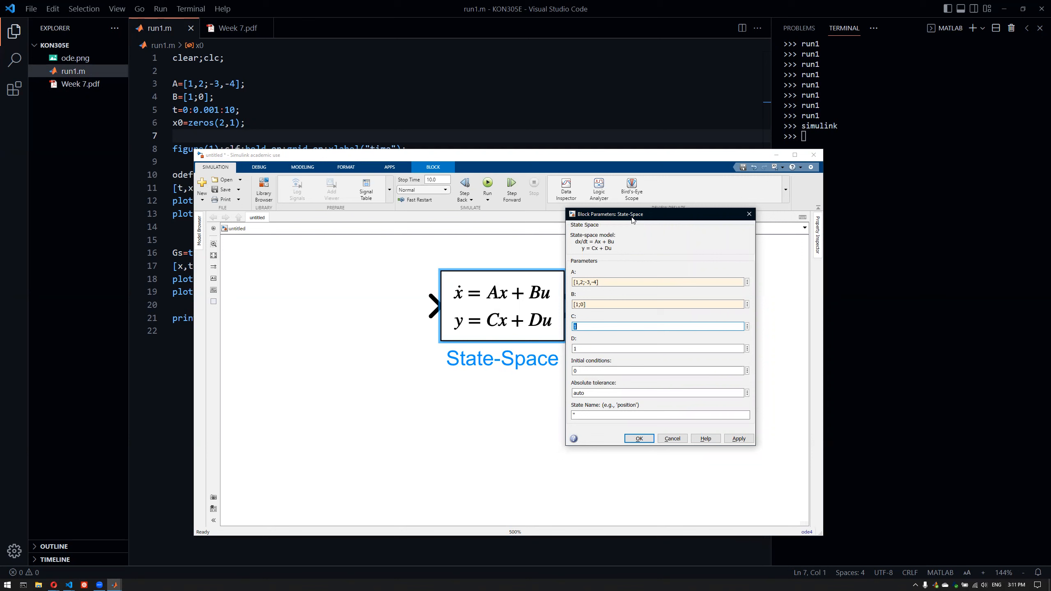
pyautogui.moveTo(632, 220); pyautogui.dragTo(664, 240)
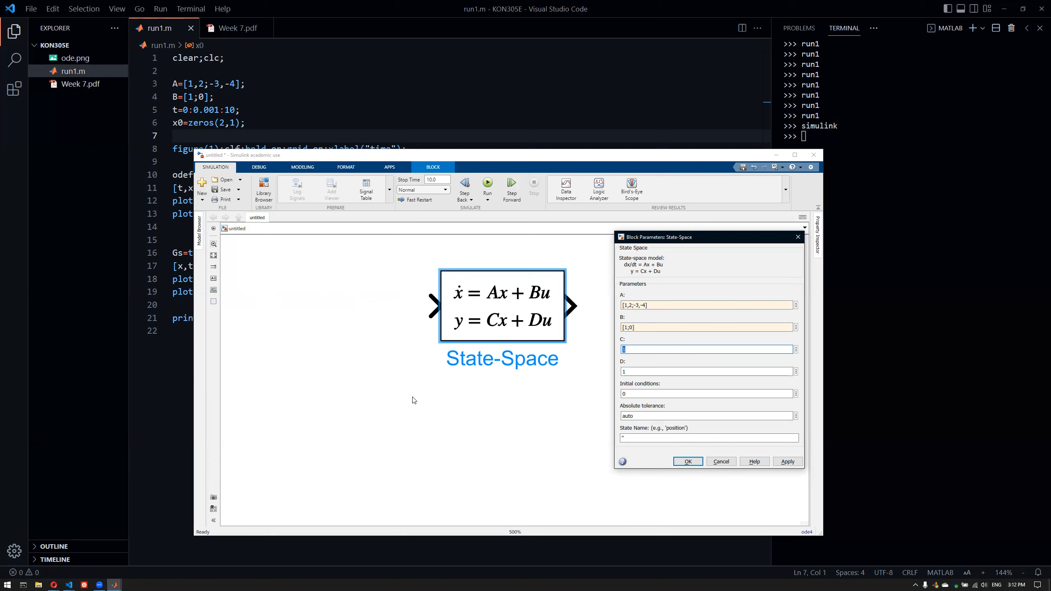
pyautogui.click(633, 350)
pyautogui.write('eye(2')
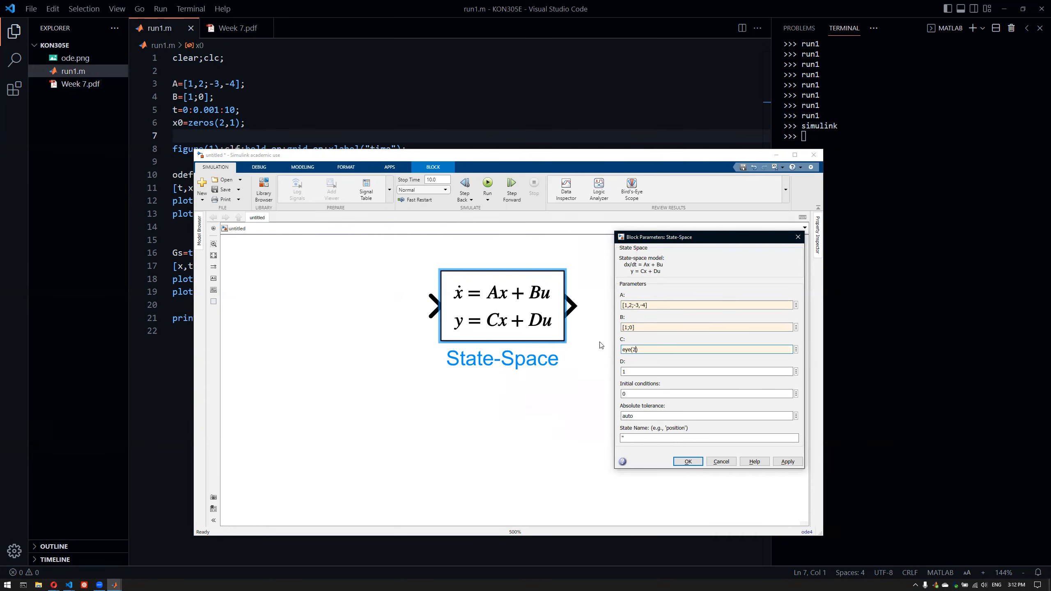
pyautogui.click(641, 373)
pyautogui.press('BackSpace')
pyautogui.write('zeros')
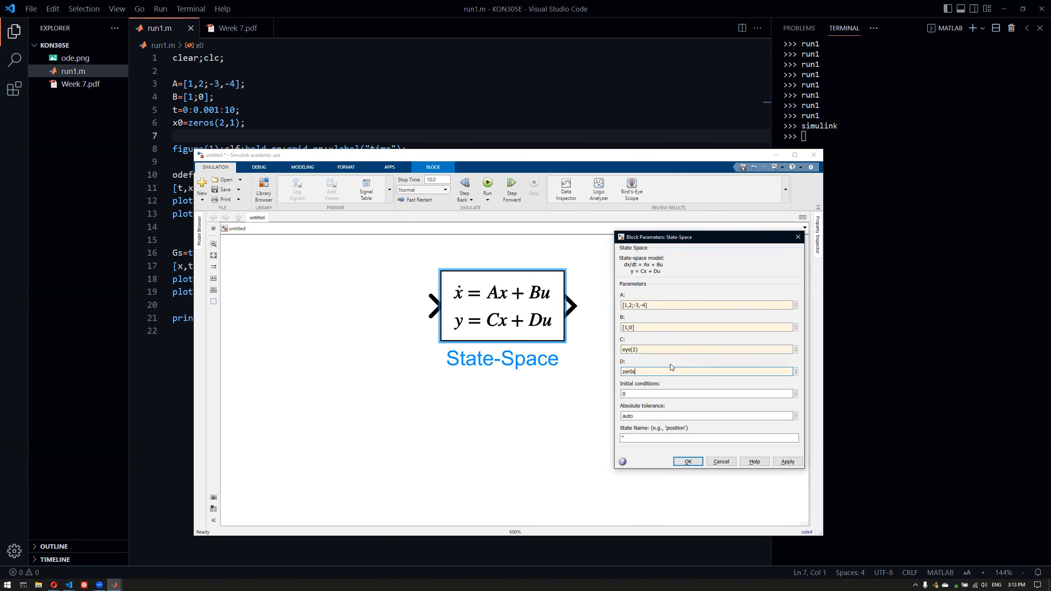
pyautogui.write('(2,1)')
pyautogui.click(788, 462)
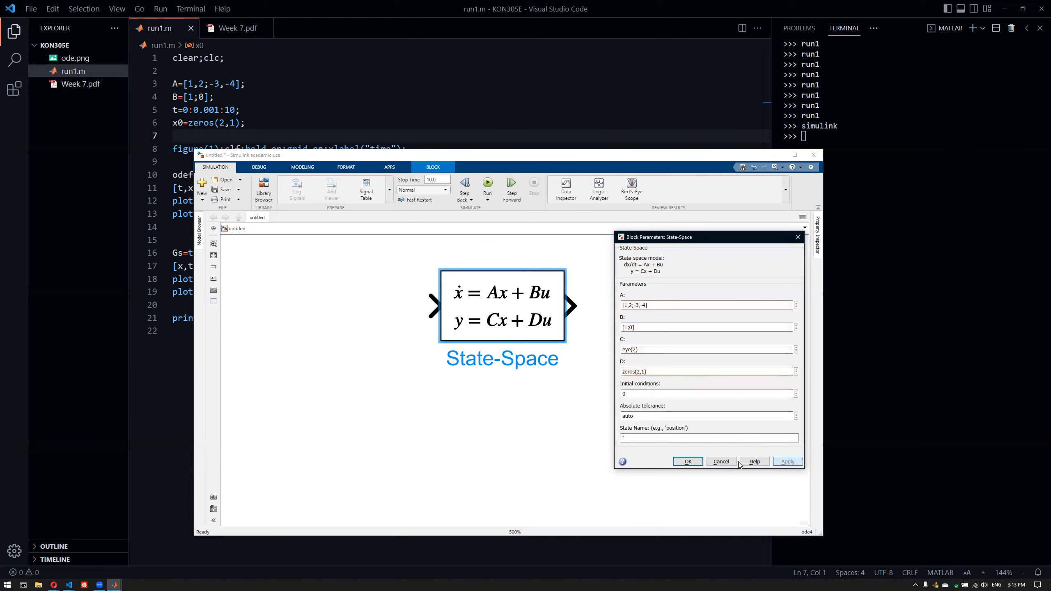
pyautogui.click(688, 462)
pyautogui.click(606, 427)
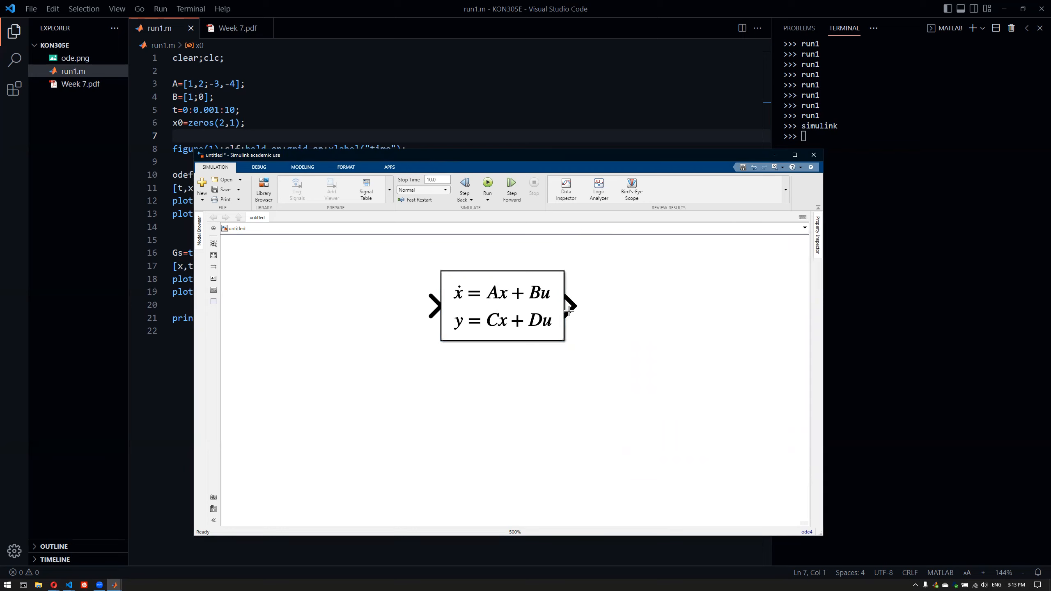
# Add a Demux block and connect its input to the State-Space block's output
pyautogui.doubleClick(512, 380)
pyautogui.write('demux')
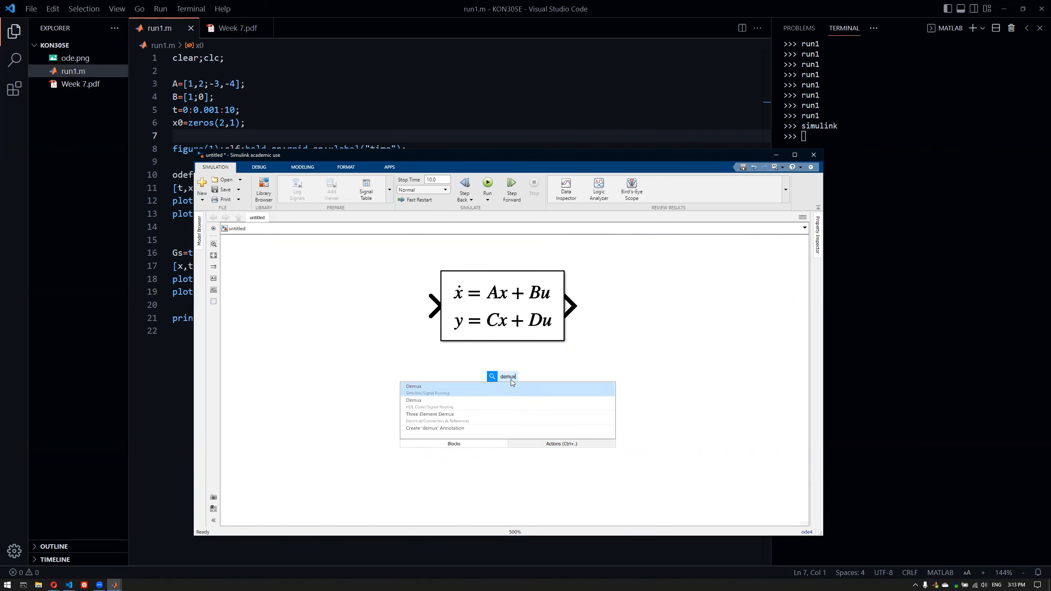
pyautogui.press('Return')
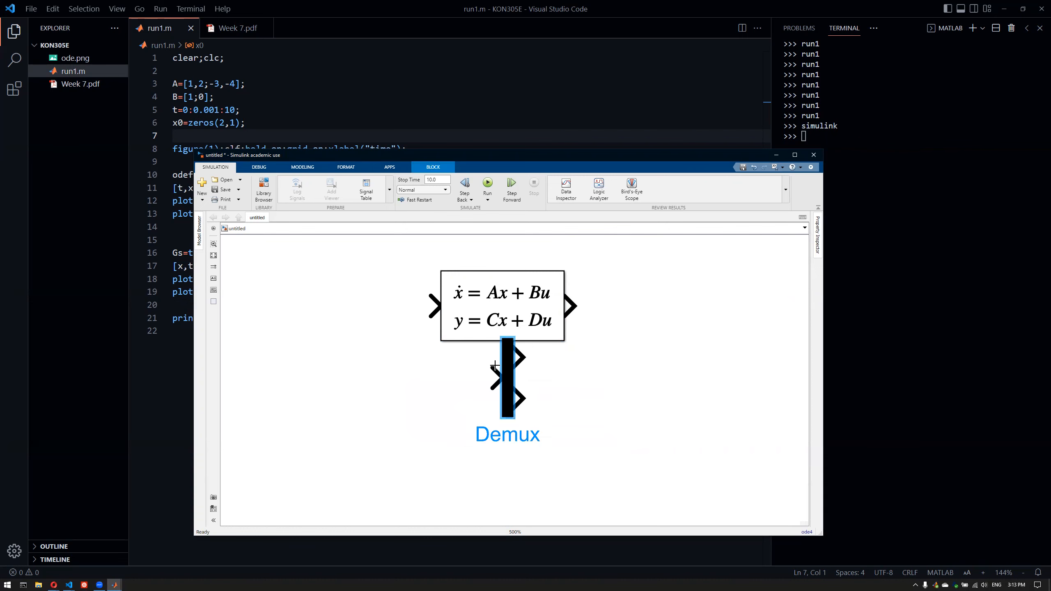
pyautogui.moveTo(505, 373); pyautogui.dragTo(608, 302)
pyautogui.click(581, 422)
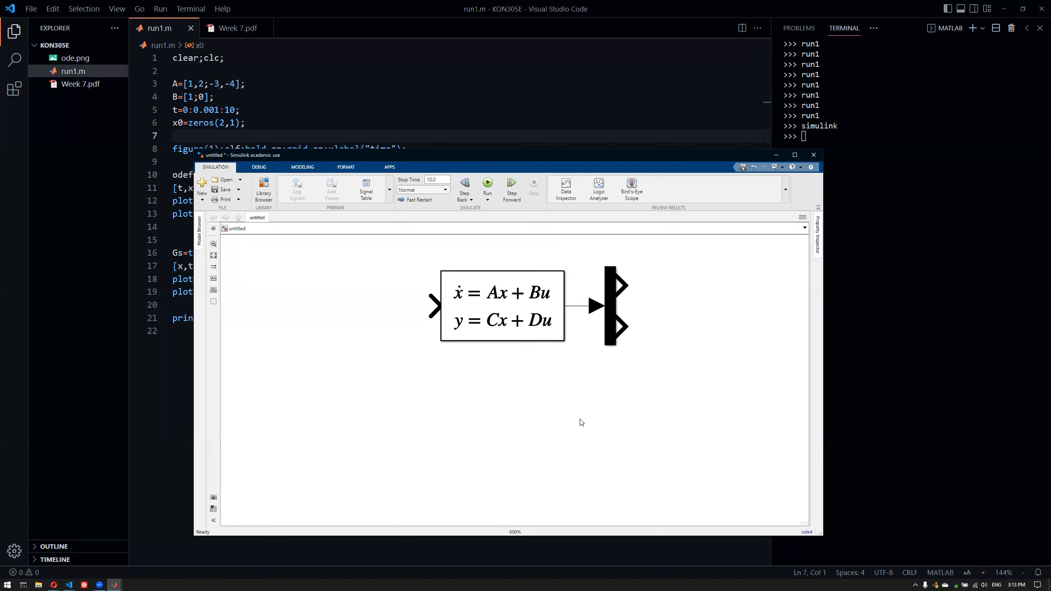
# Accept the Demux block's parameters and draw a signal line out of each of its two outputs
pyautogui.click(583, 306)
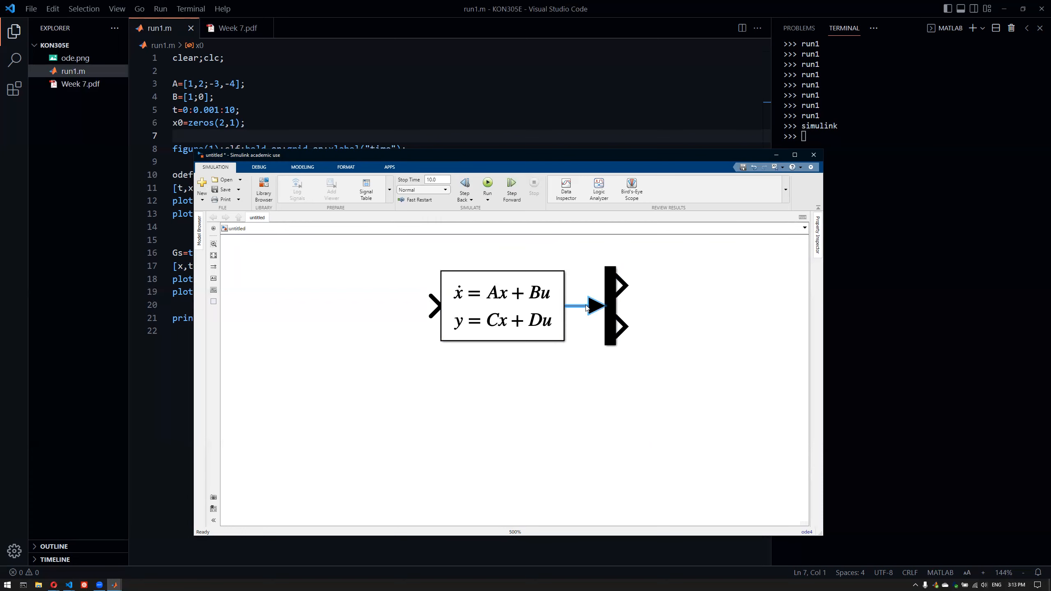
pyautogui.doubleClick(612, 306)
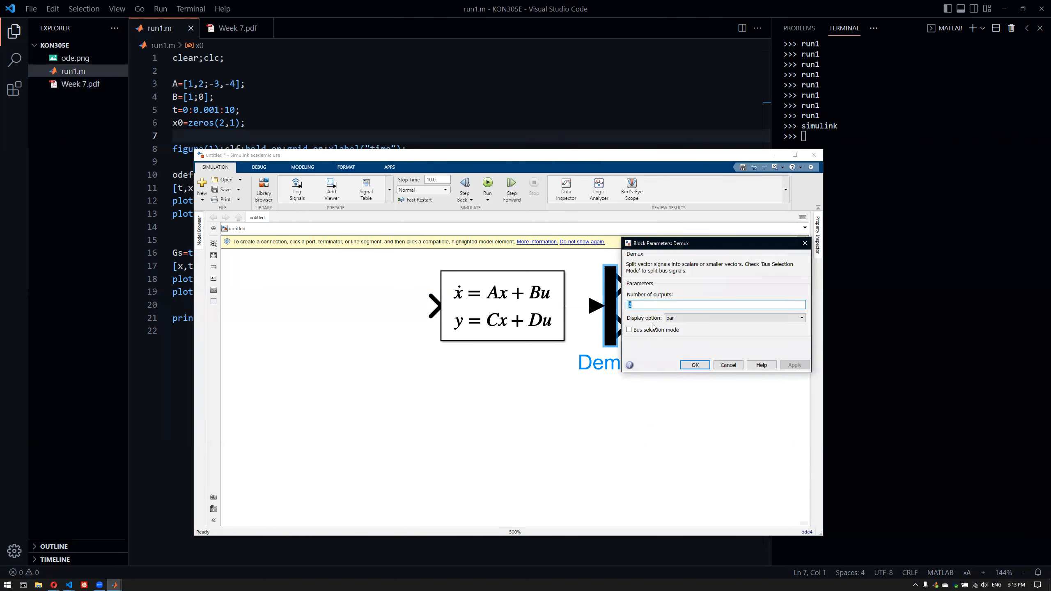
pyautogui.click(694, 366)
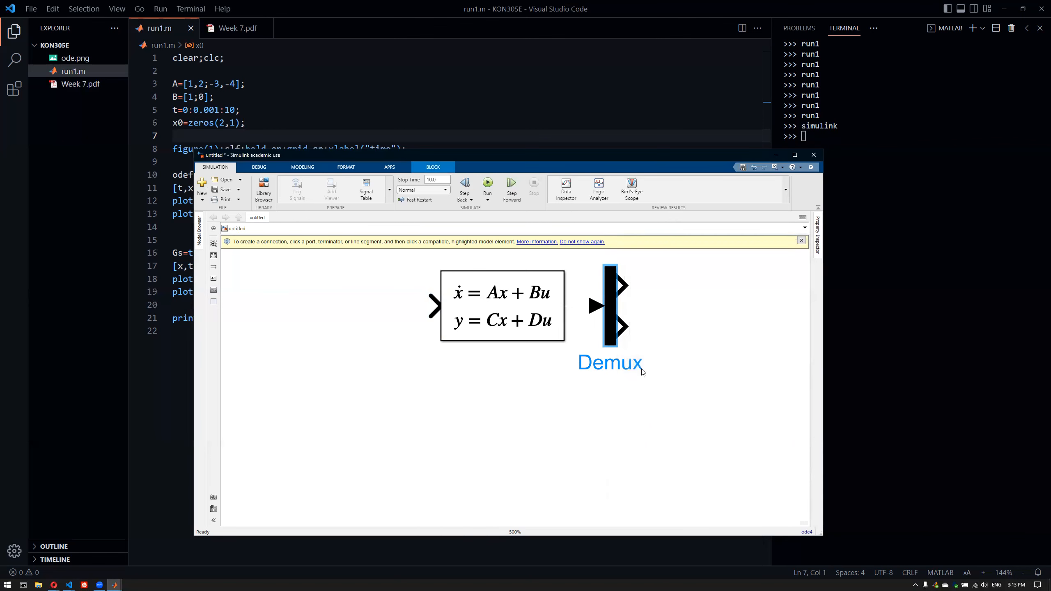
pyautogui.click(674, 341)
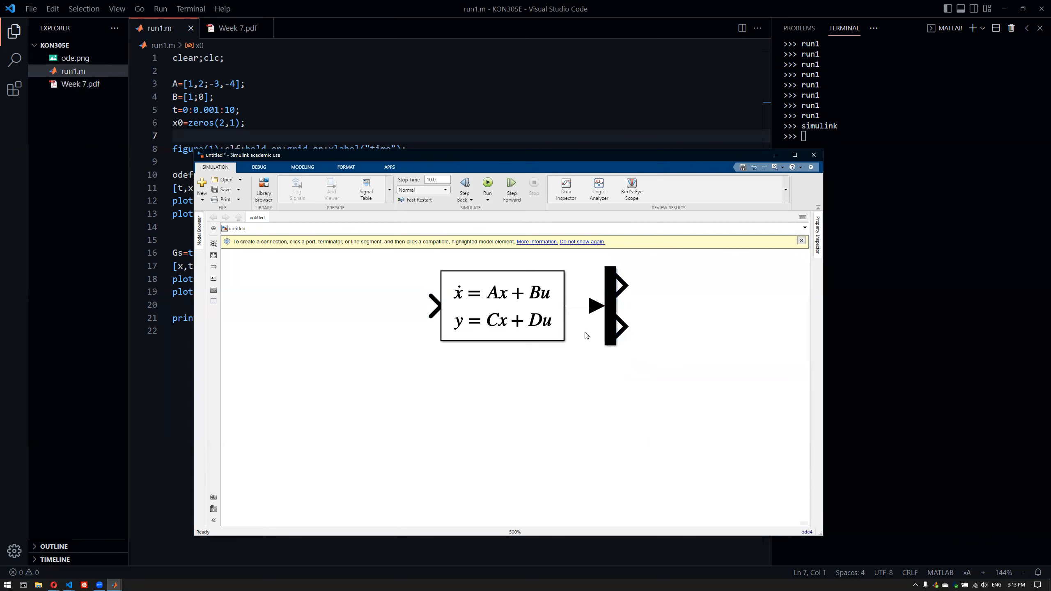
pyautogui.moveTo(623, 284); pyautogui.dragTo(684, 285)
pyautogui.moveTo(623, 326); pyautogui.dragTo(687, 326)
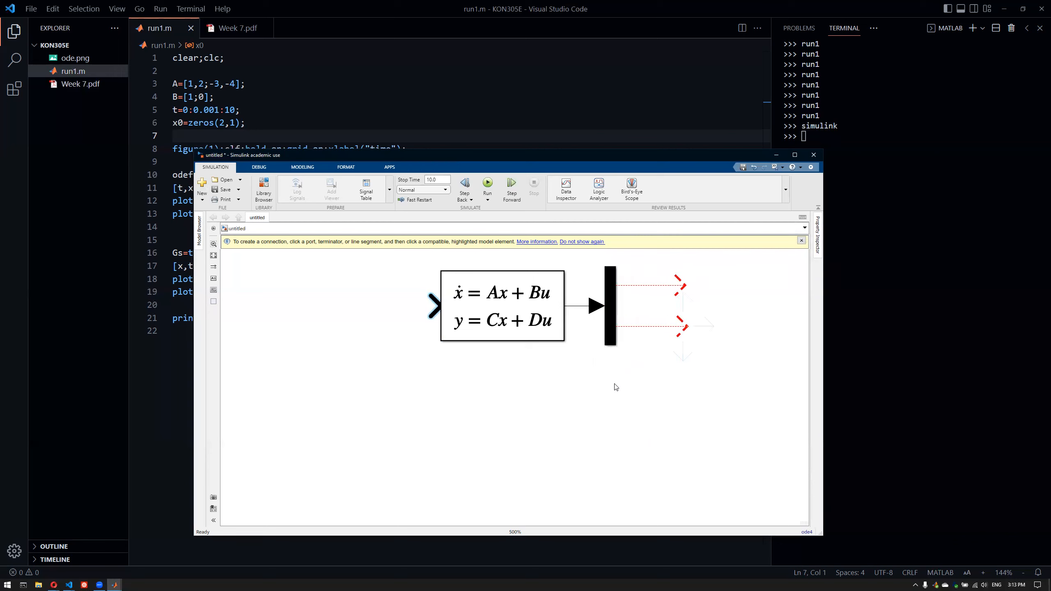
# Add a Step block before the State-Space block and connect its output to the State-Space input
pyautogui.write('step')
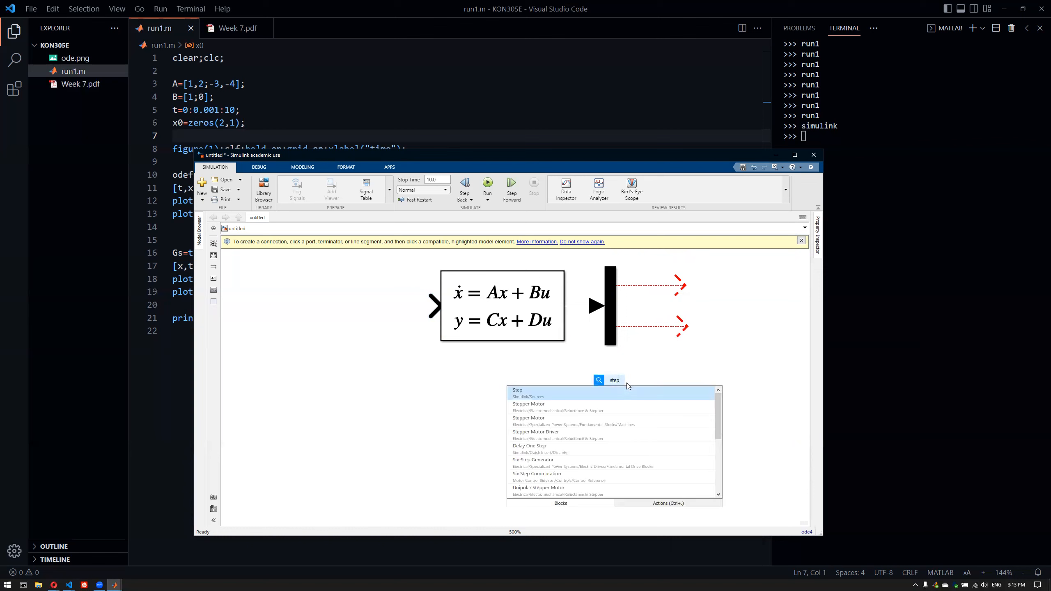
pyautogui.press('Return')
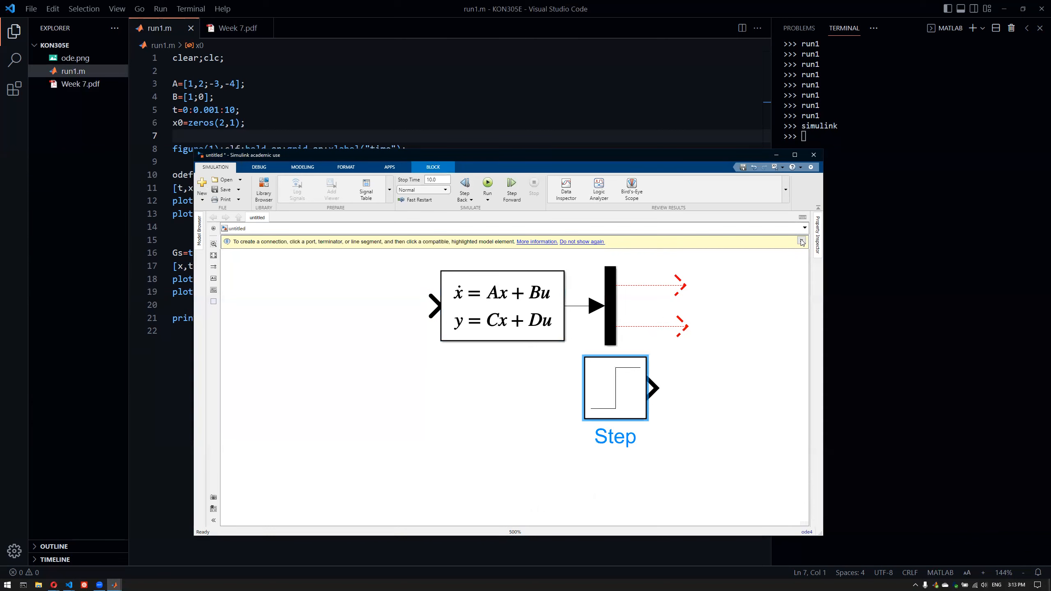
pyautogui.click(802, 241)
pyautogui.moveTo(601, 380); pyautogui.dragTo(312, 297)
pyautogui.click(469, 452)
# Add a Scope block to the model in the empty area below the Demux
pyautogui.moveTo(614, 415); pyautogui.dragTo(566, 446)
pyautogui.write('scope')
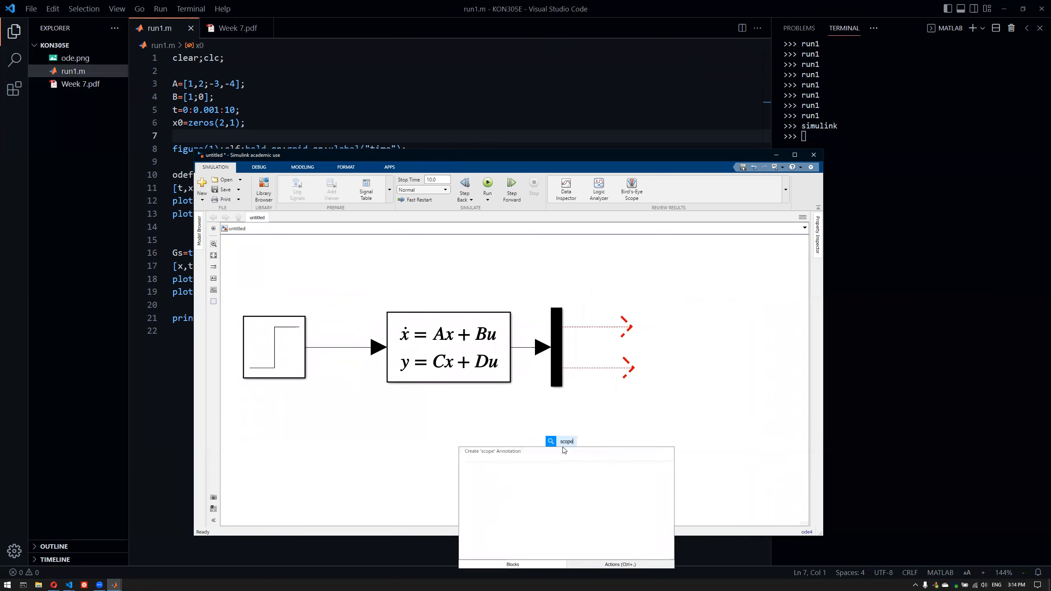
pyautogui.press('Return')
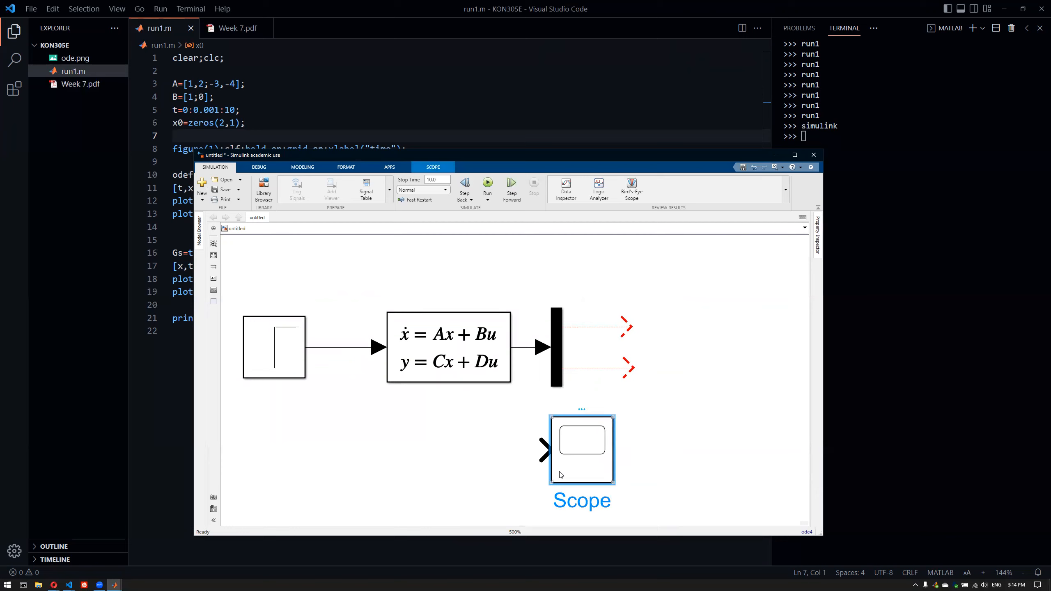
# Set the Scope block's number of input ports to 2
pyautogui.doubleClick(580, 458)
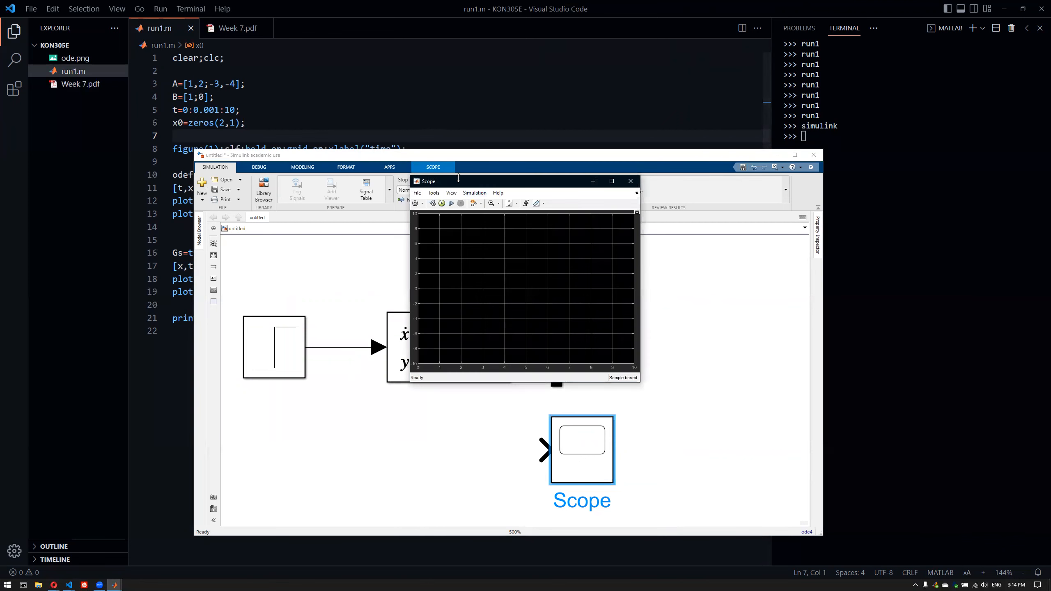
pyautogui.click(583, 435)
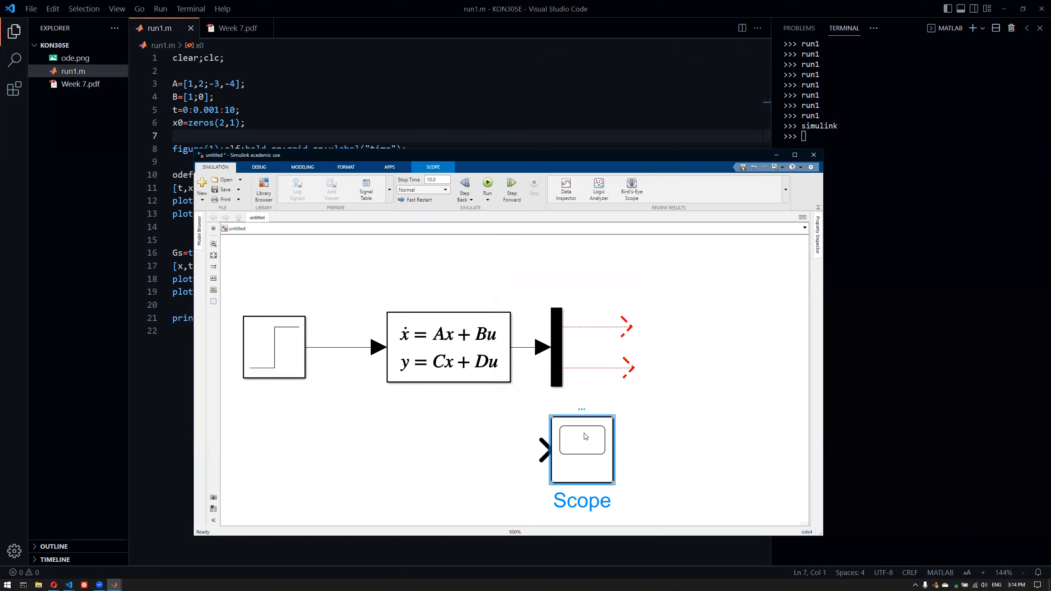
pyautogui.rightClick(600, 404)
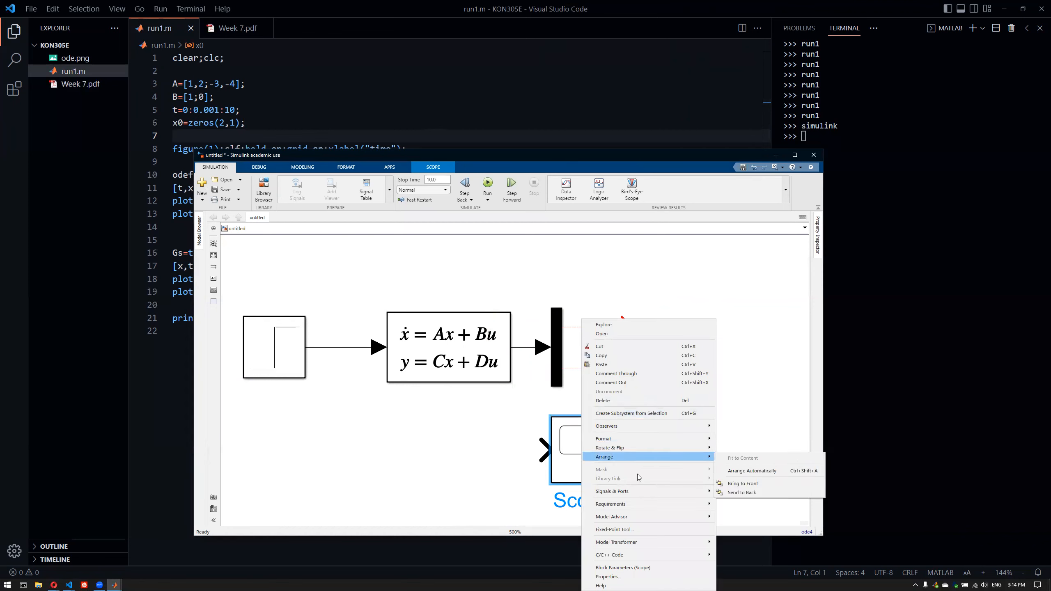
pyautogui.moveTo(633, 495)
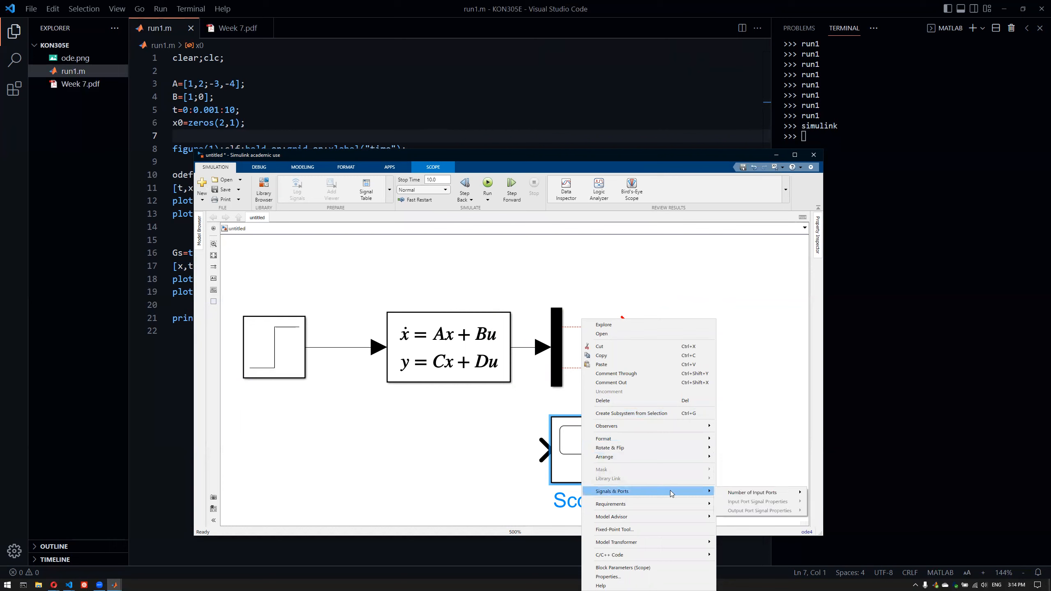
pyautogui.moveTo(781, 494)
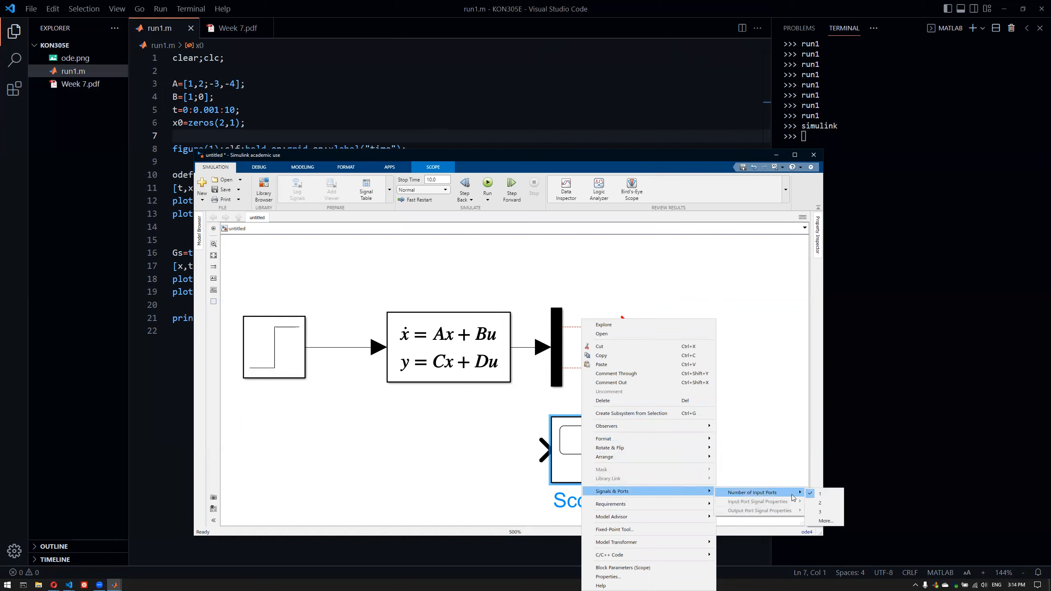
pyautogui.click(821, 503)
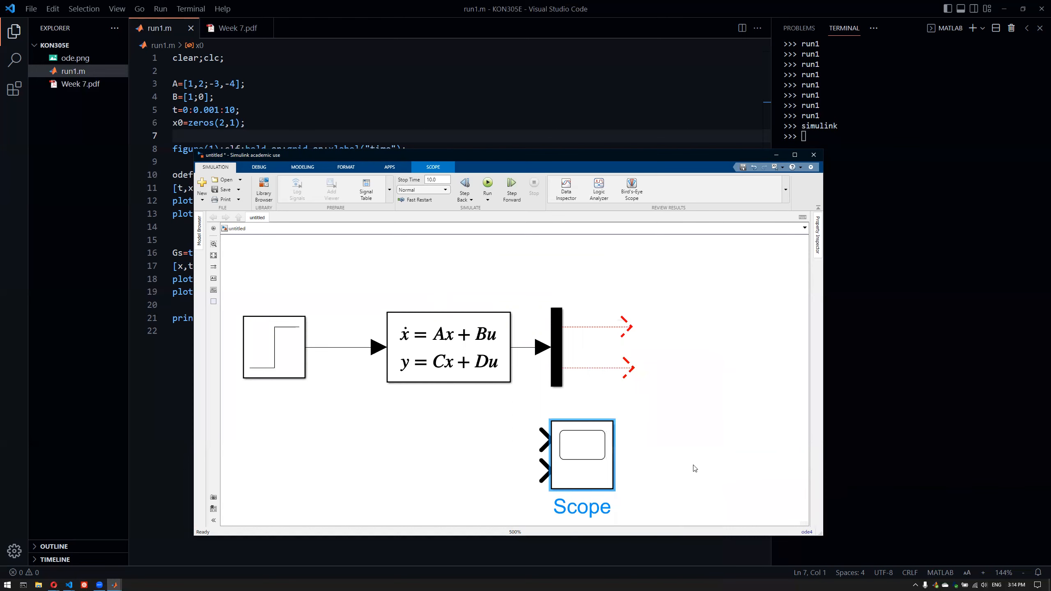
# Place the Scope beyond the Demux and connect the two Demux outputs to its two inputs
pyautogui.moveTo(601, 453); pyautogui.dragTo(726, 341)
pyautogui.moveTo(628, 328); pyautogui.dragTo(663, 327)
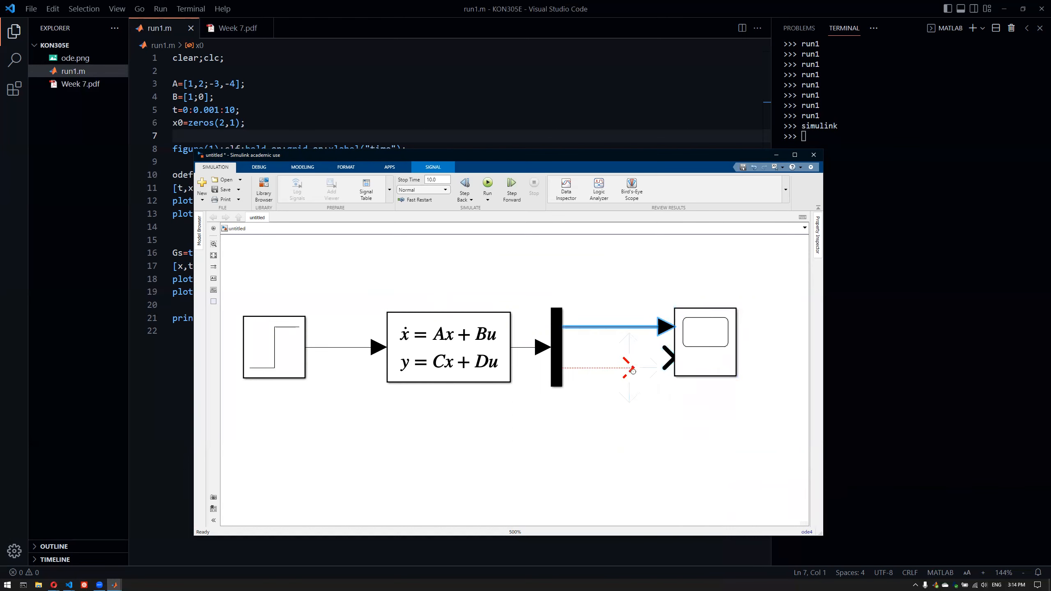
pyautogui.moveTo(630, 366); pyautogui.dragTo(689, 359)
pyautogui.click(641, 418)
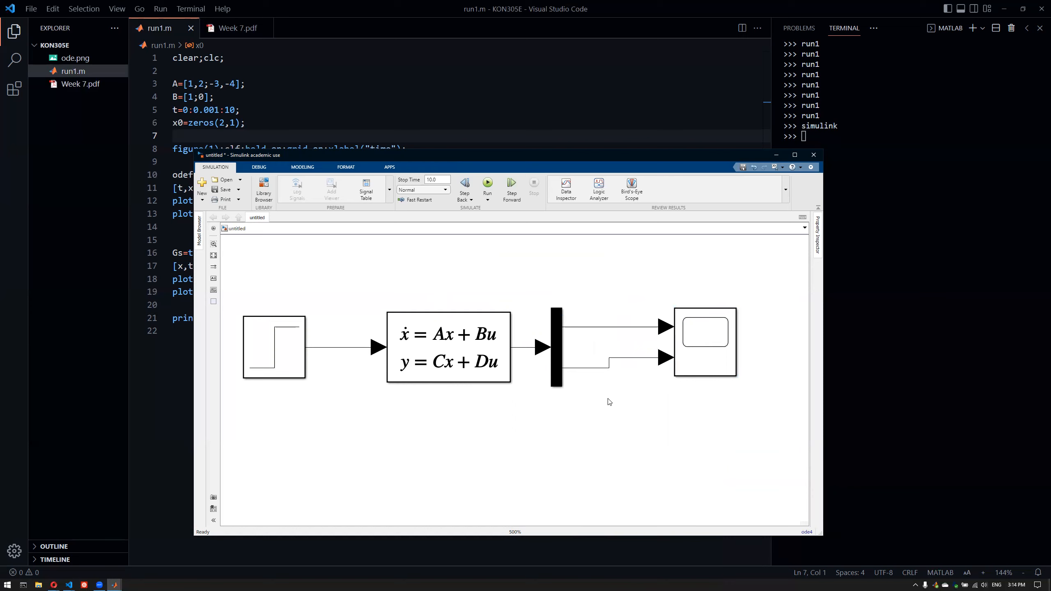
# Shift the Scope slightly to straighten the lower signal line, and move the Demux a little closer to it
pyautogui.click(714, 352)
pyautogui.click(718, 365)
pyautogui.moveTo(718, 364); pyautogui.dragTo(728, 375)
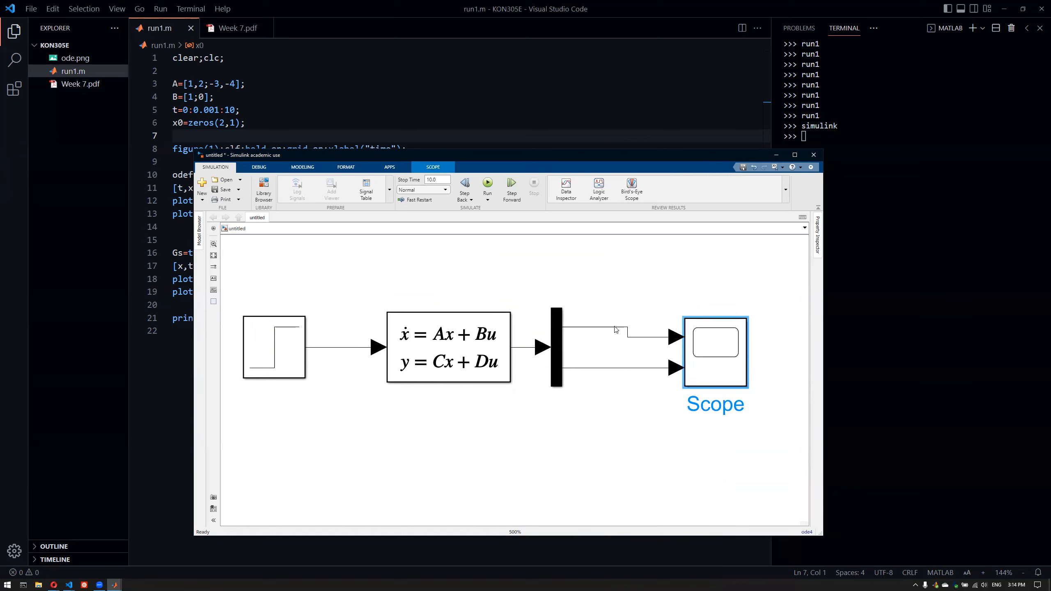
pyautogui.click(601, 328)
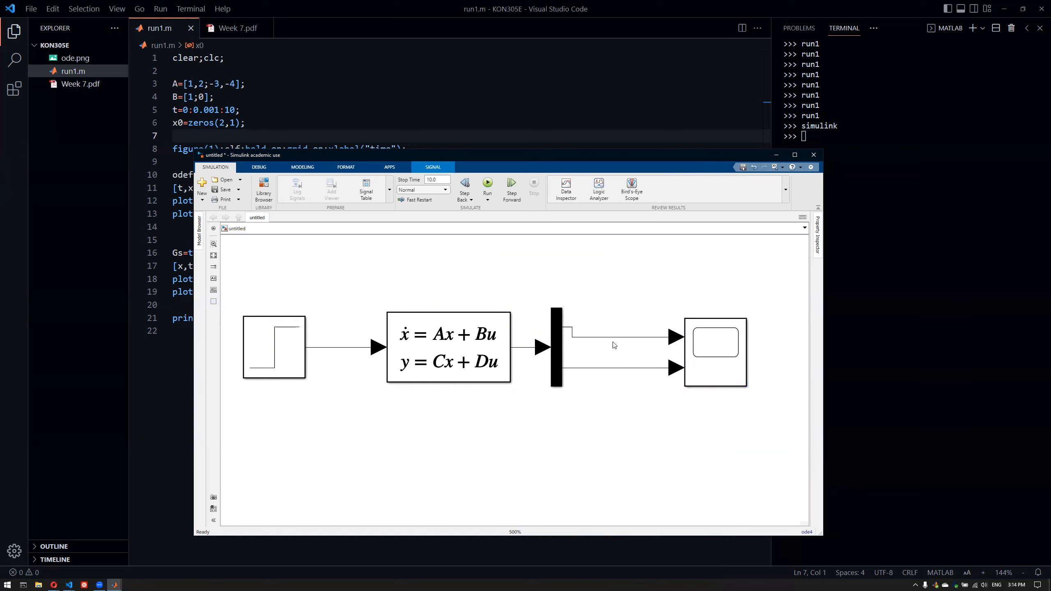
pyautogui.click(573, 348)
pyautogui.moveTo(563, 357); pyautogui.dragTo(583, 357)
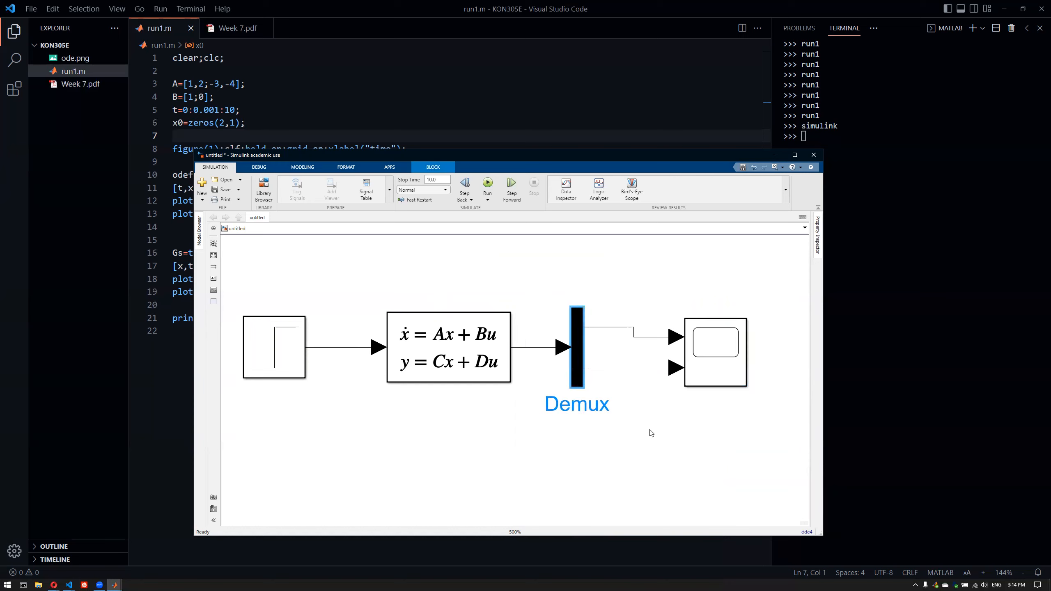
# Label the Demux's upper output signal x1 and its lower output signal x2
pyautogui.click(622, 334)
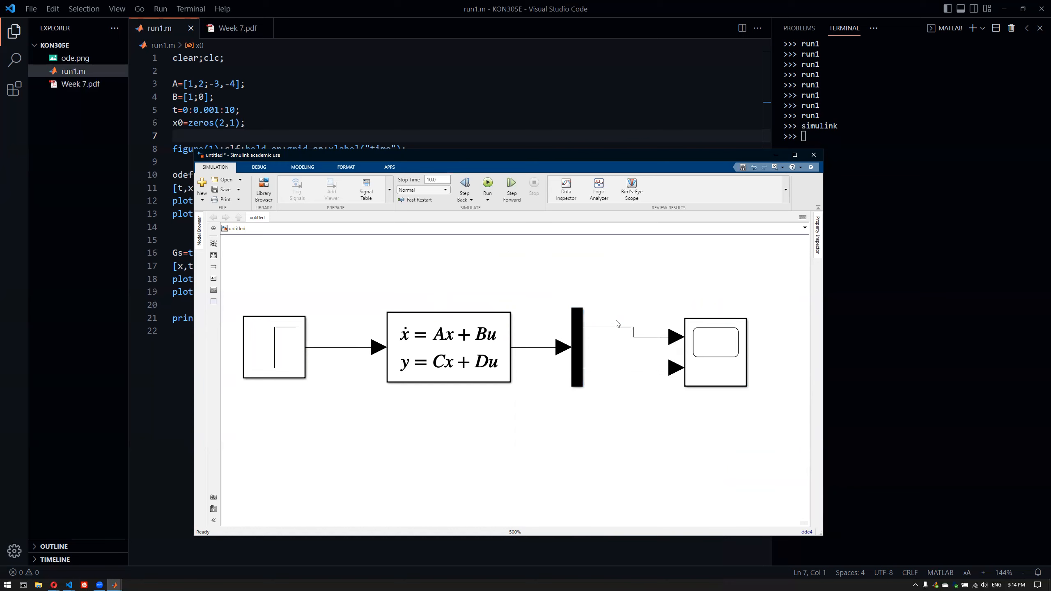
pyautogui.doubleClick(620, 329)
pyautogui.write('x1')
pyautogui.click(637, 285)
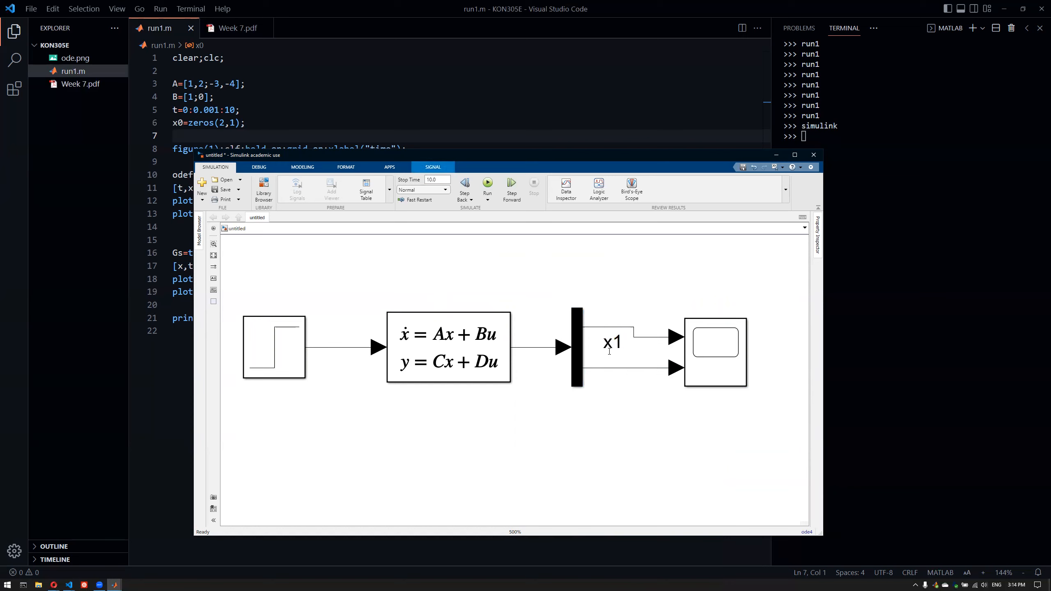
pyautogui.click(689, 366)
pyautogui.click(653, 373)
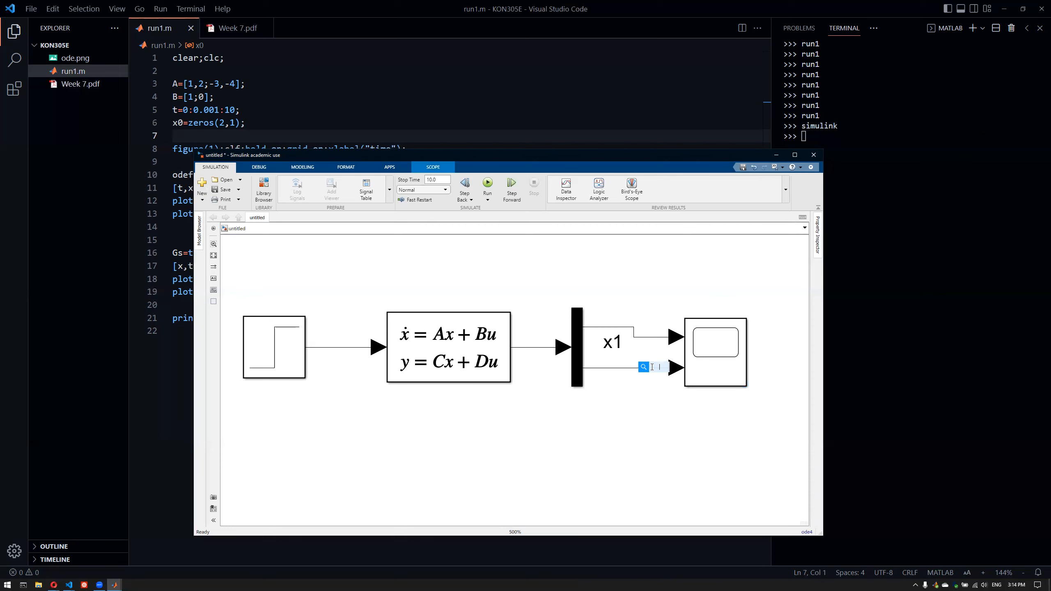
pyautogui.doubleClick(602, 369)
pyautogui.write('x2')
pyautogui.click(543, 421)
# Label the signal between the Step block and the State-Space block u
pyautogui.doubleClick(339, 349)
pyautogui.write('u')
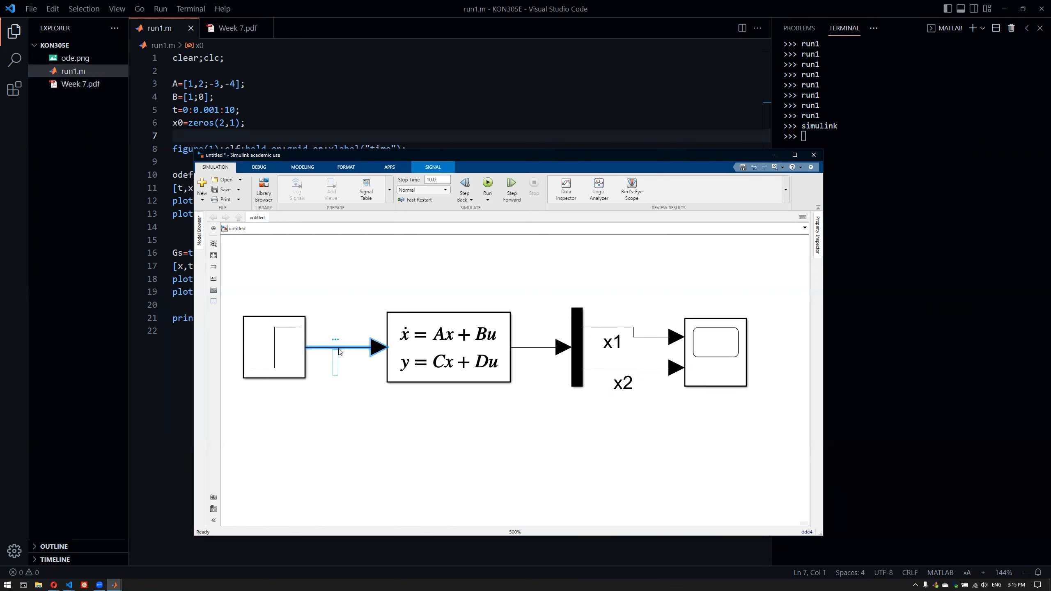
pyautogui.click(350, 296)
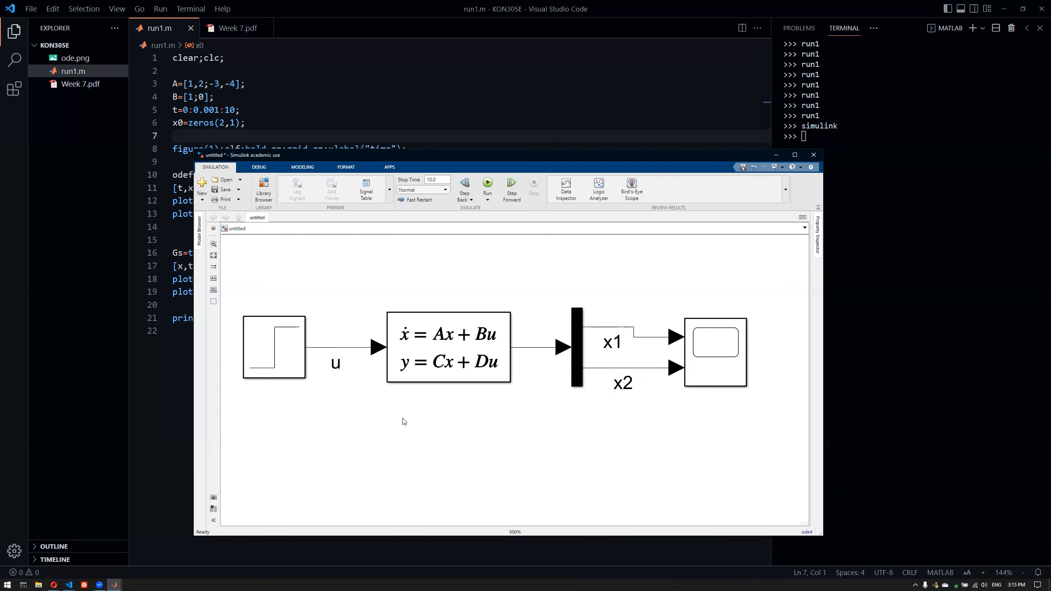
# Save the Simulink model in the KON305E folder under the file name model
pyautogui.scroll(1, 408, 418)
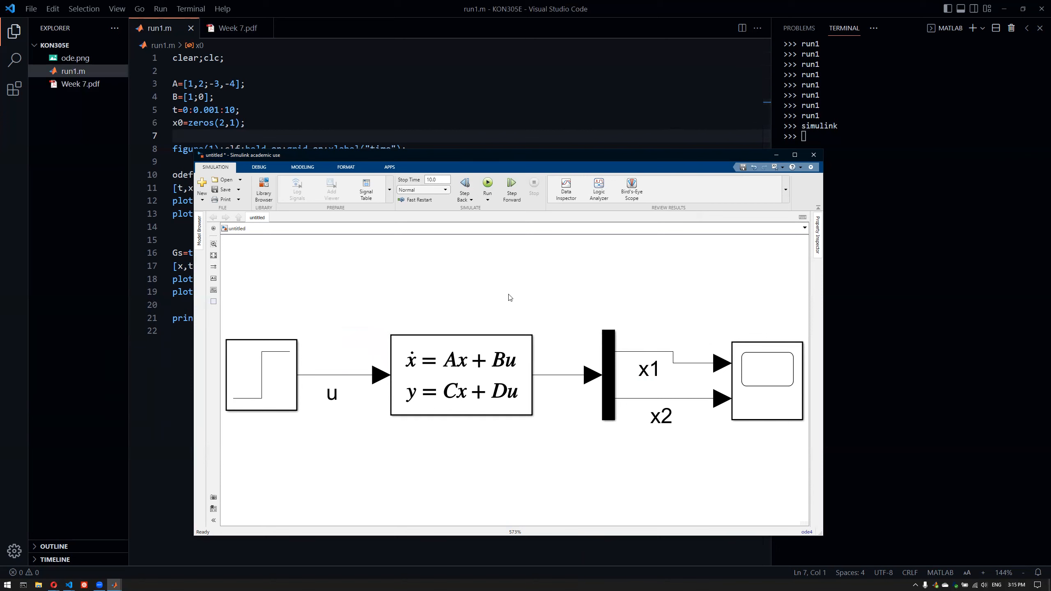
pyautogui.hotkey('ctrl', 's')
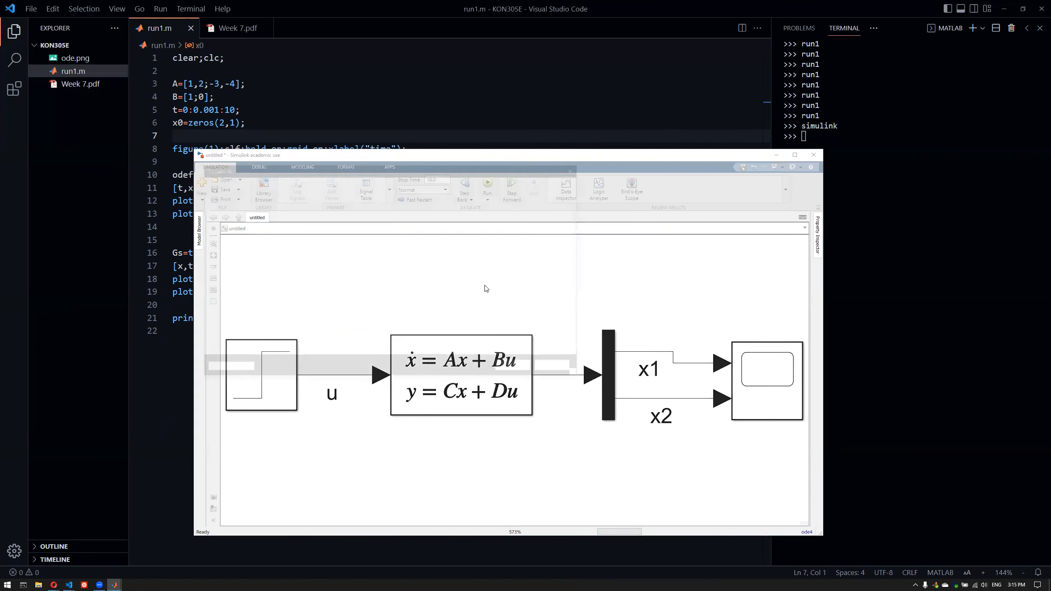
pyautogui.write('model')
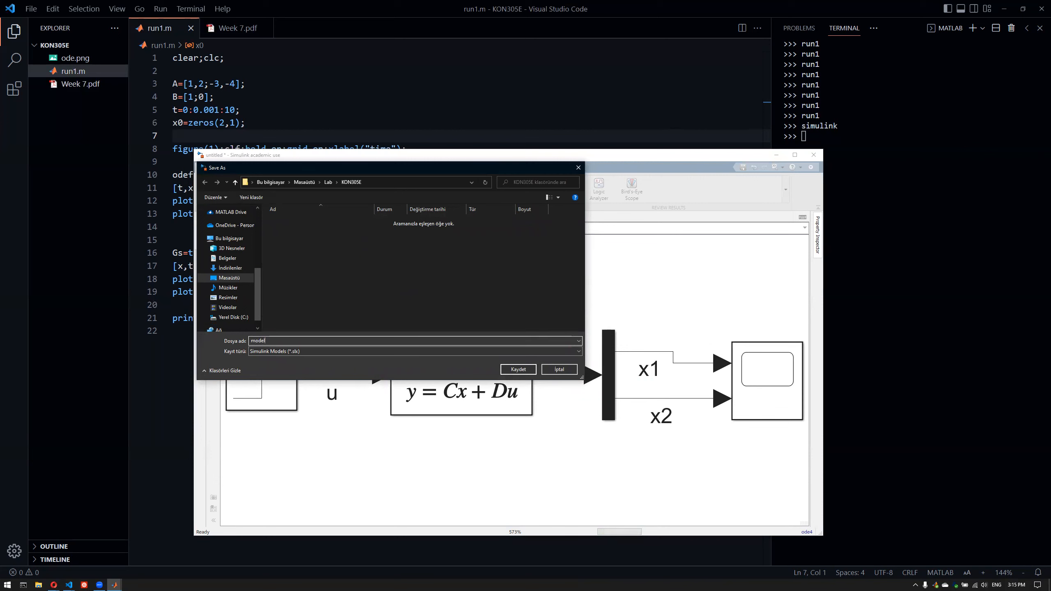
pyautogui.press('Return')
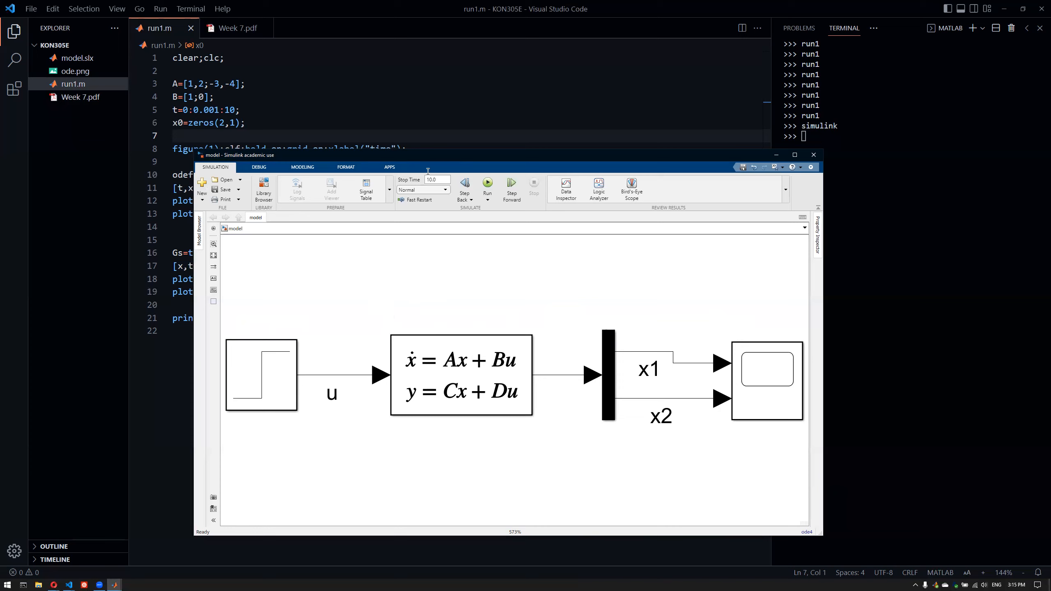
pyautogui.moveTo(441, 150); pyautogui.dragTo(455, 125)
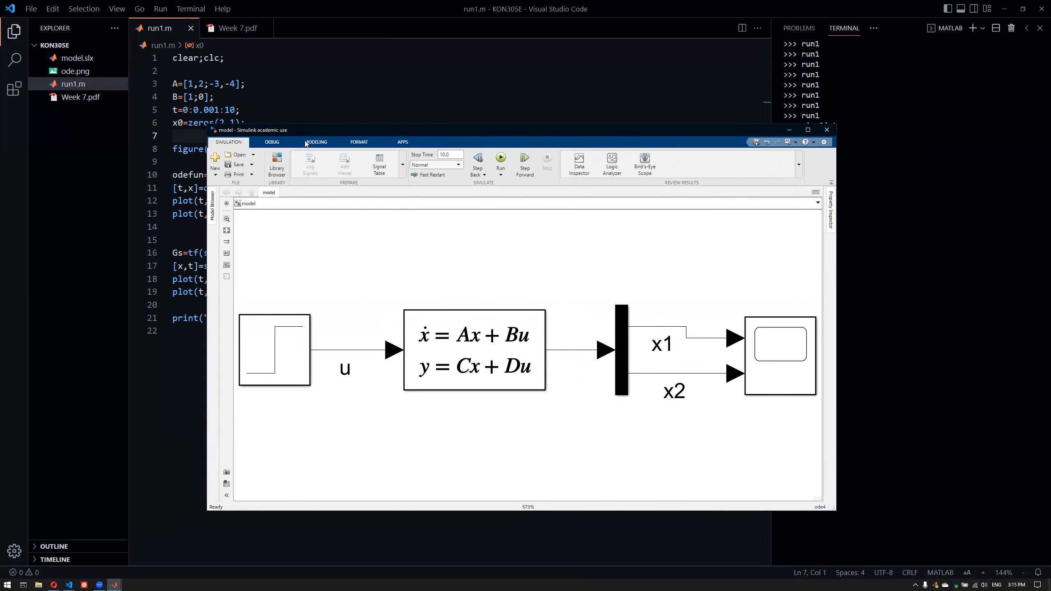
pyautogui.moveTo(461, 133); pyautogui.dragTo(461, 115)
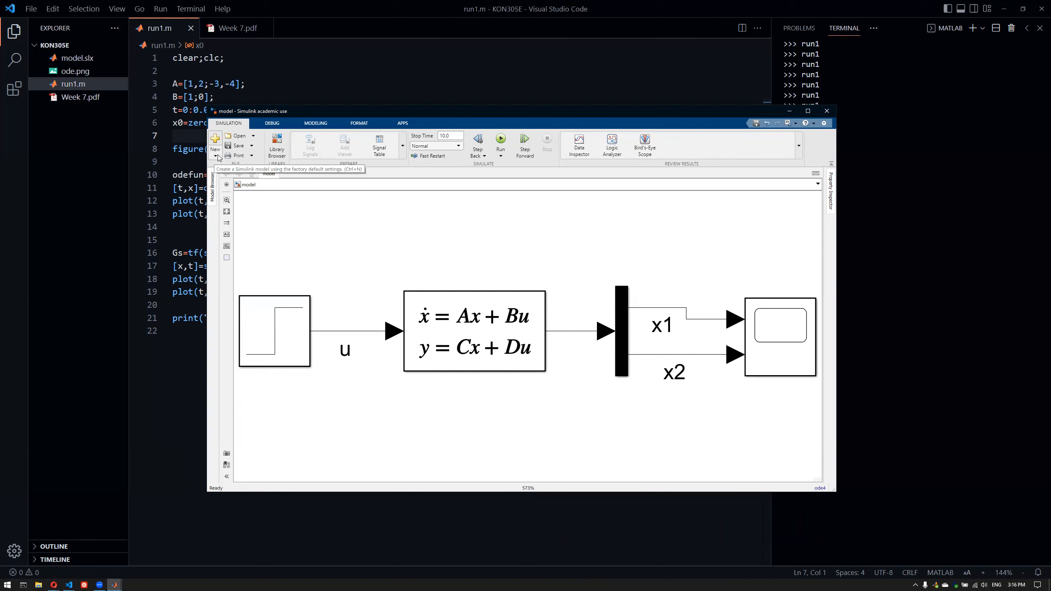
pyautogui.click(251, 146)
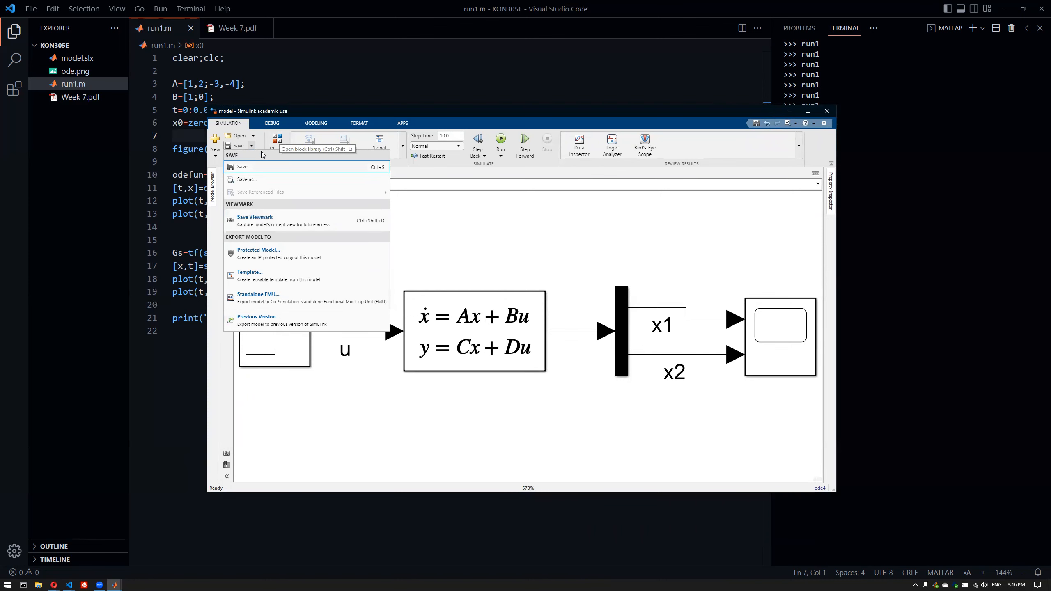
pyautogui.press('Escape')
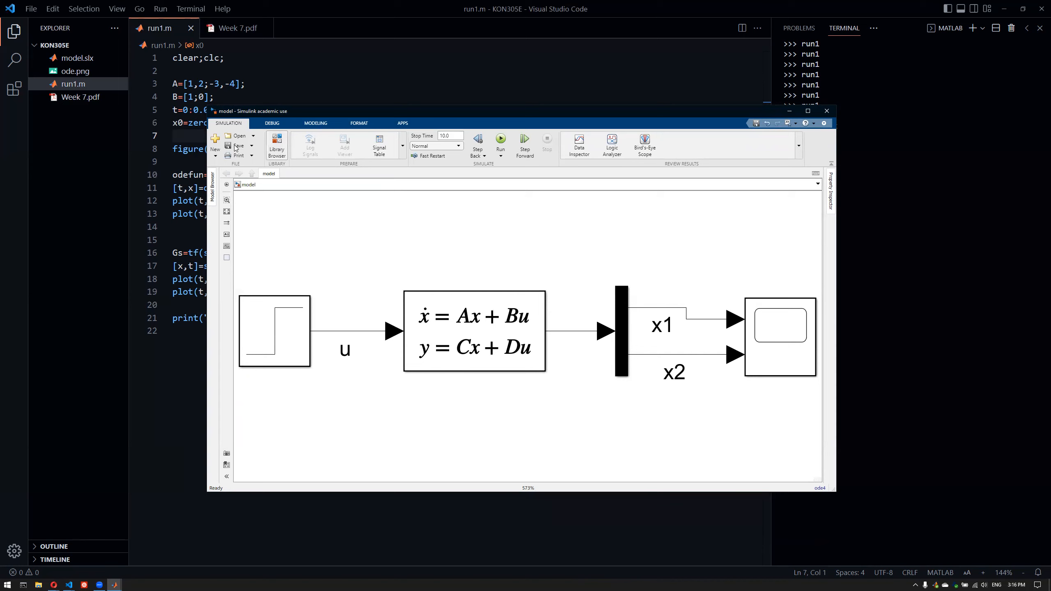
pyautogui.click(389, 220)
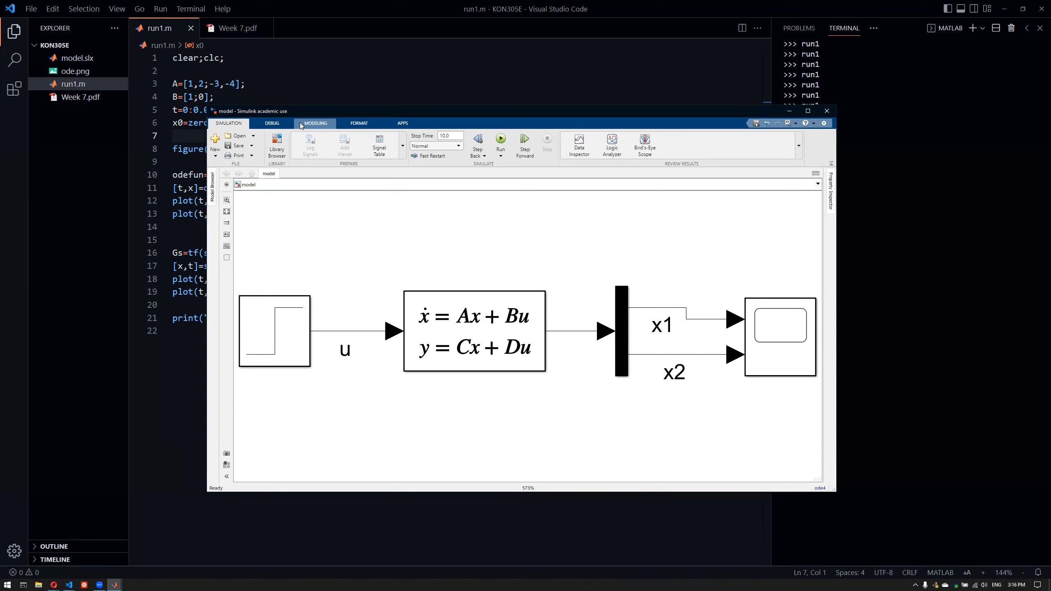
pyautogui.click(357, 125)
pyautogui.click(265, 125)
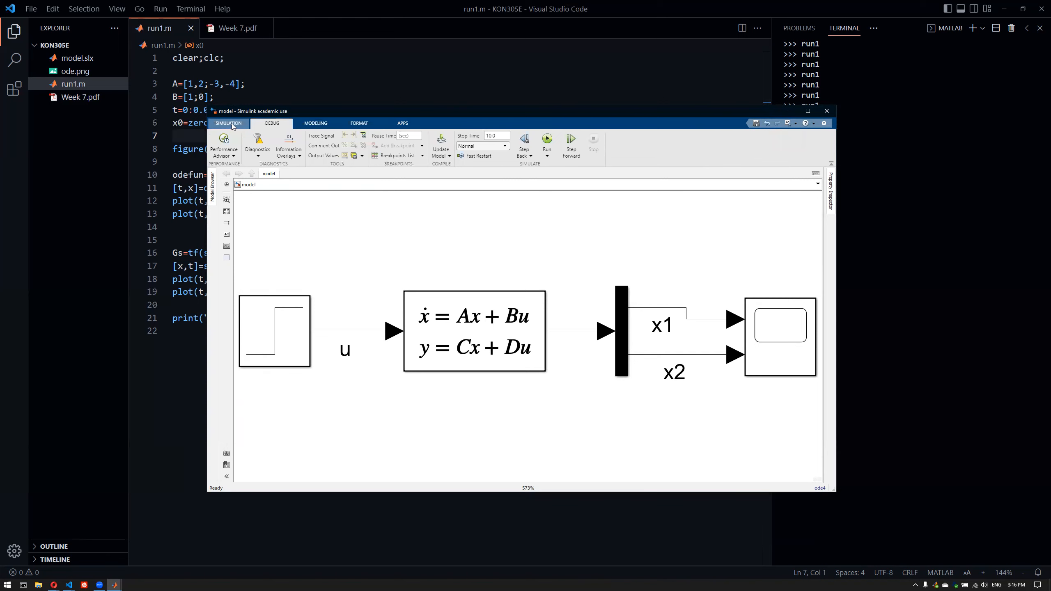
# Check which file types are offered for saving the model under another name, without saving it
pyautogui.click(232, 125)
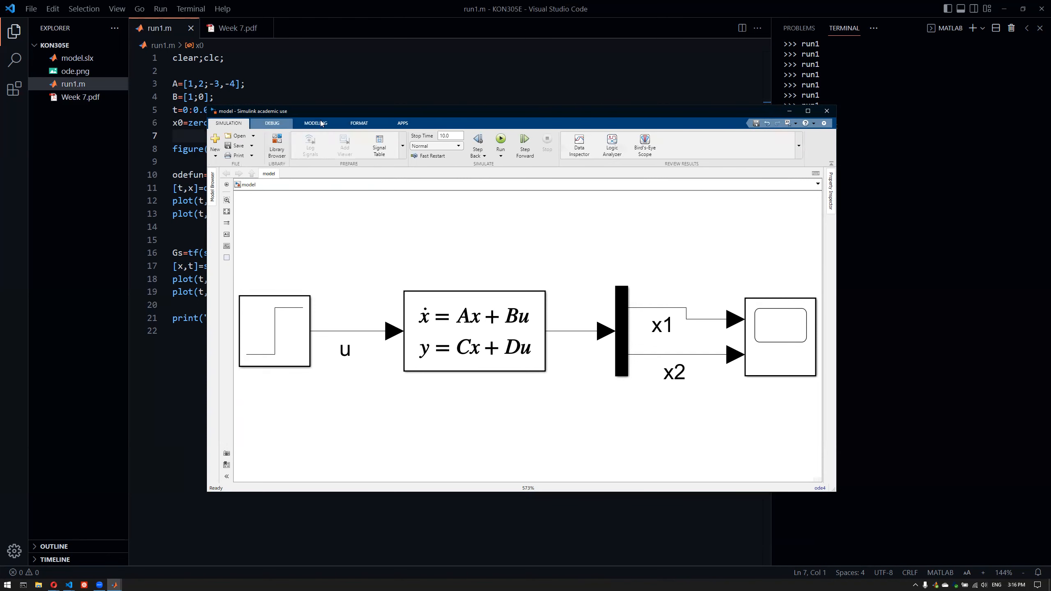
pyautogui.doubleClick(489, 112)
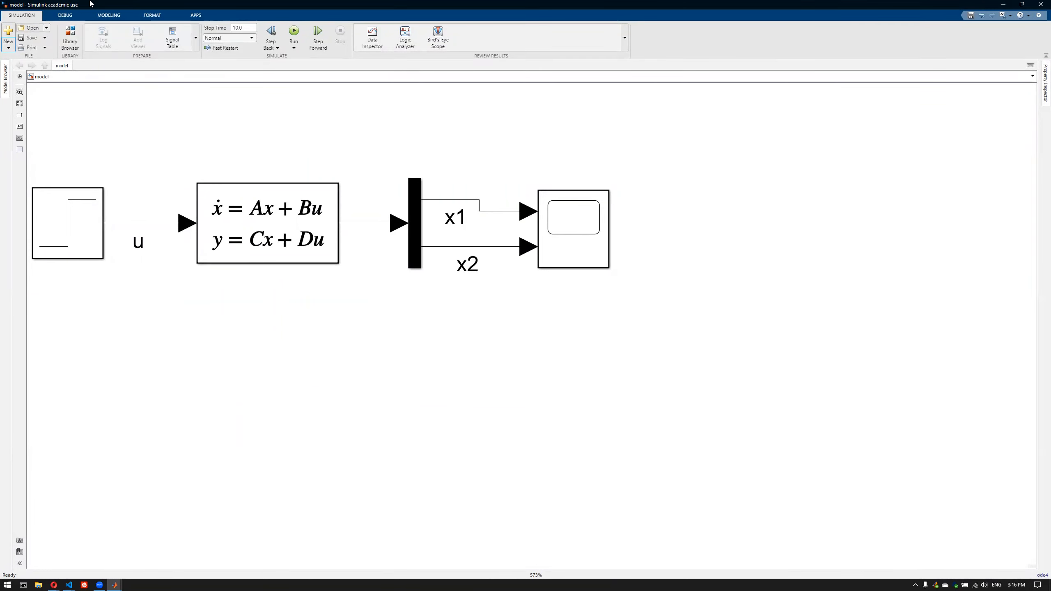
pyautogui.doubleClick(126, 5)
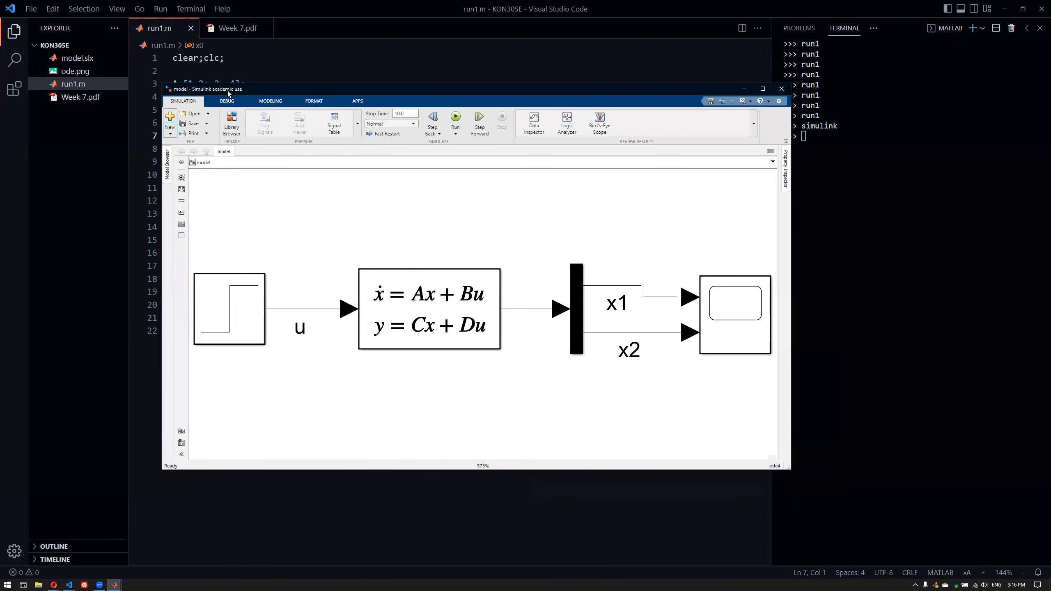
pyautogui.click(207, 123)
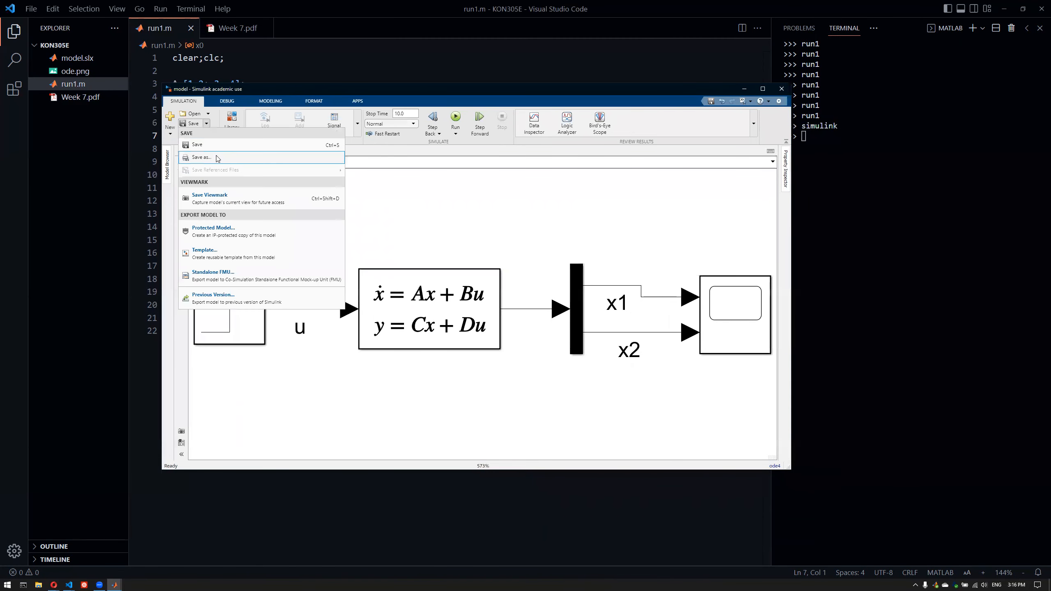
pyautogui.click(222, 162)
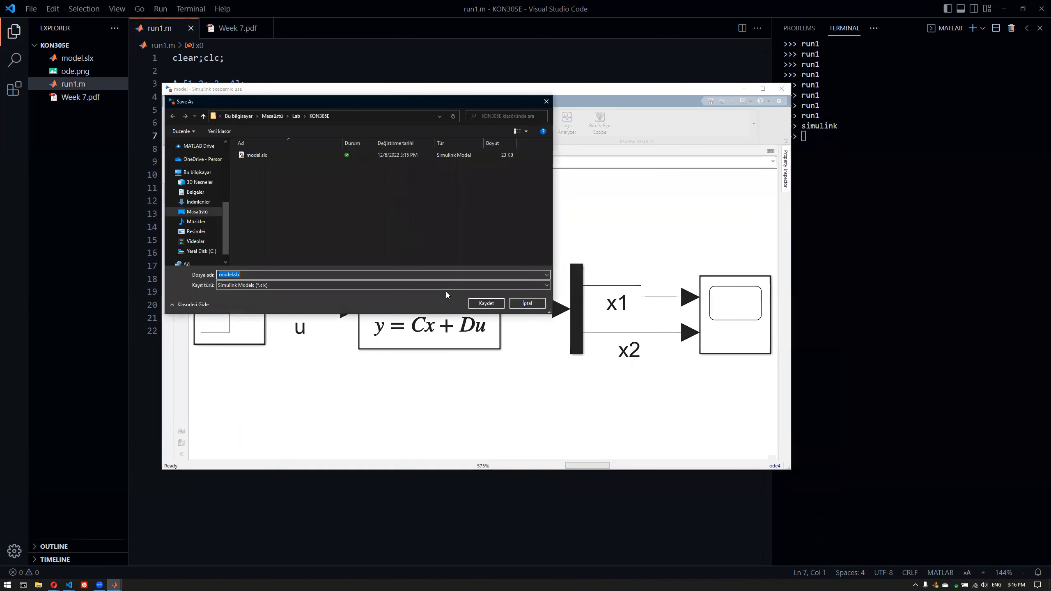
pyautogui.click(368, 287)
pyautogui.click(432, 219)
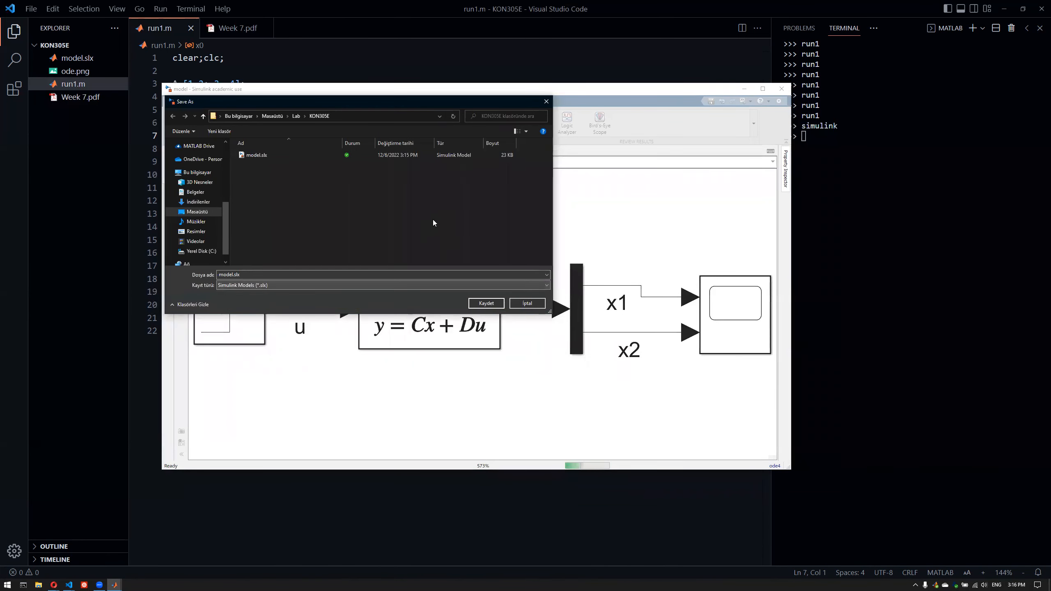
pyautogui.click(547, 102)
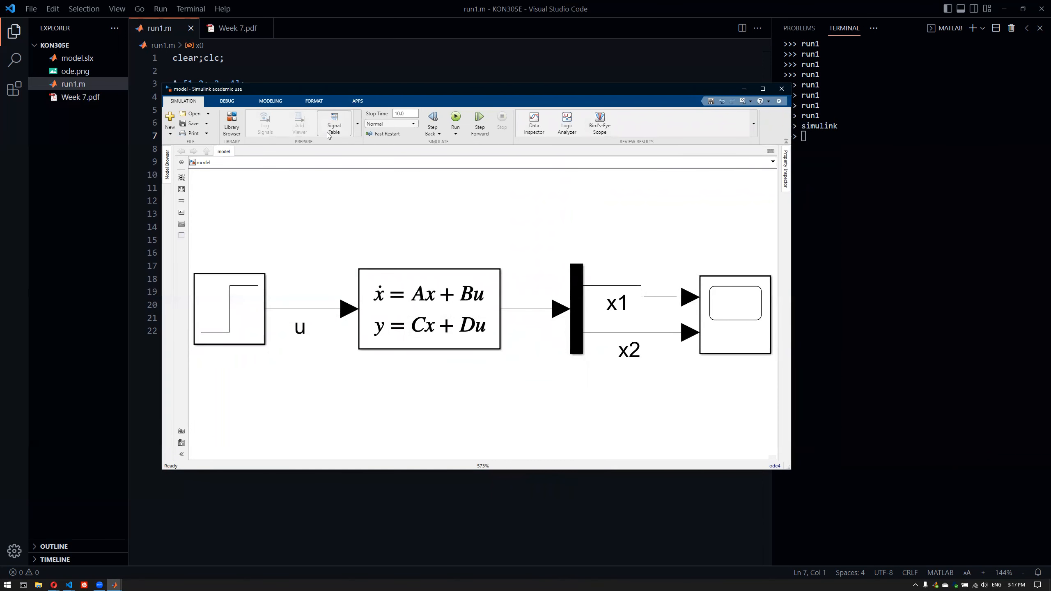
# Look through the debugging, modeling, format, apps and print options for a way to export the model to an earlier version
pyautogui.click(242, 103)
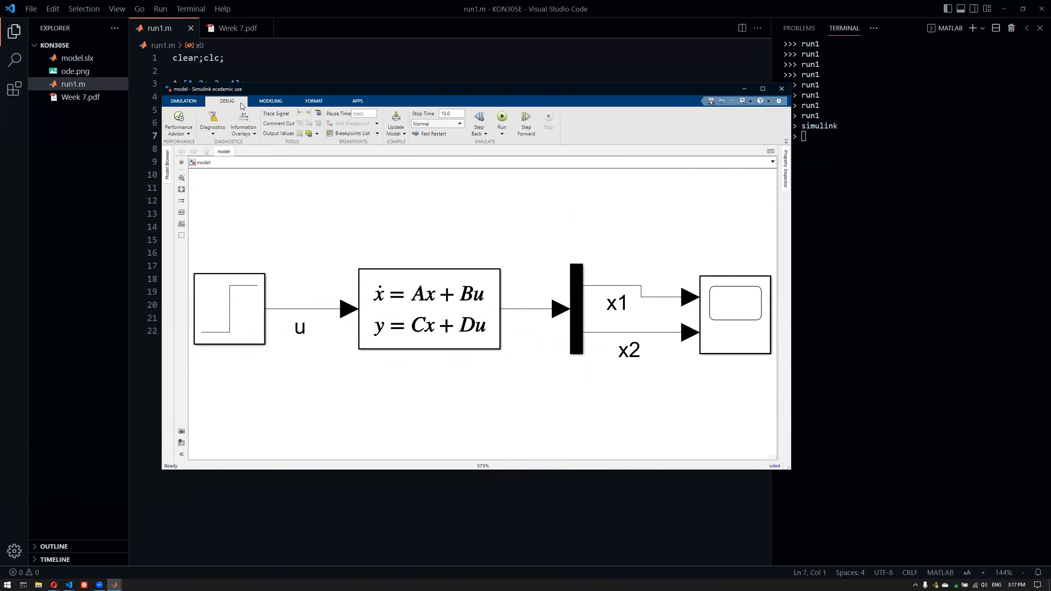
pyautogui.click(282, 104)
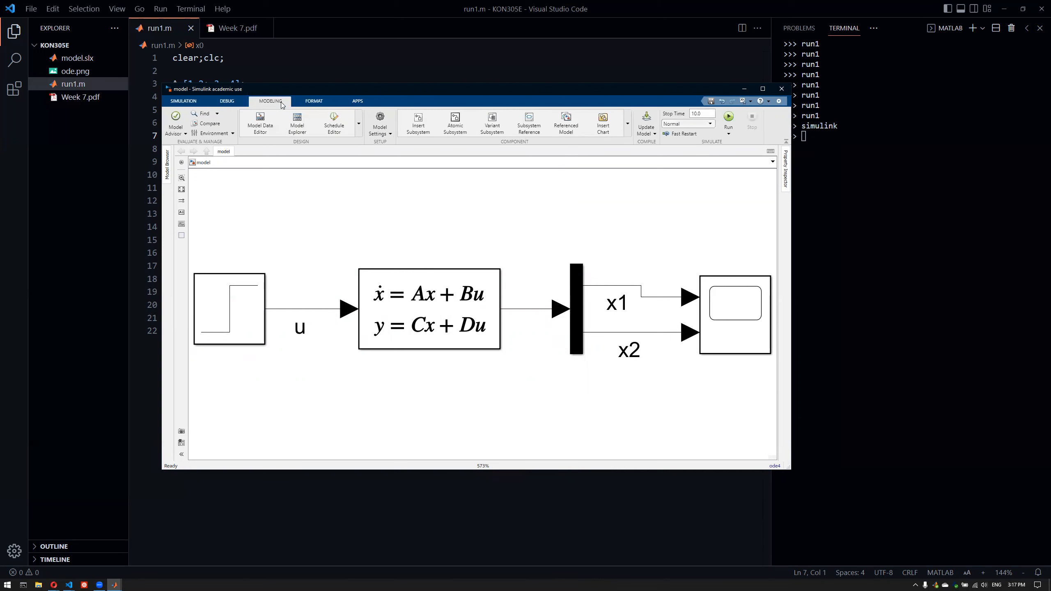
pyautogui.click(386, 137)
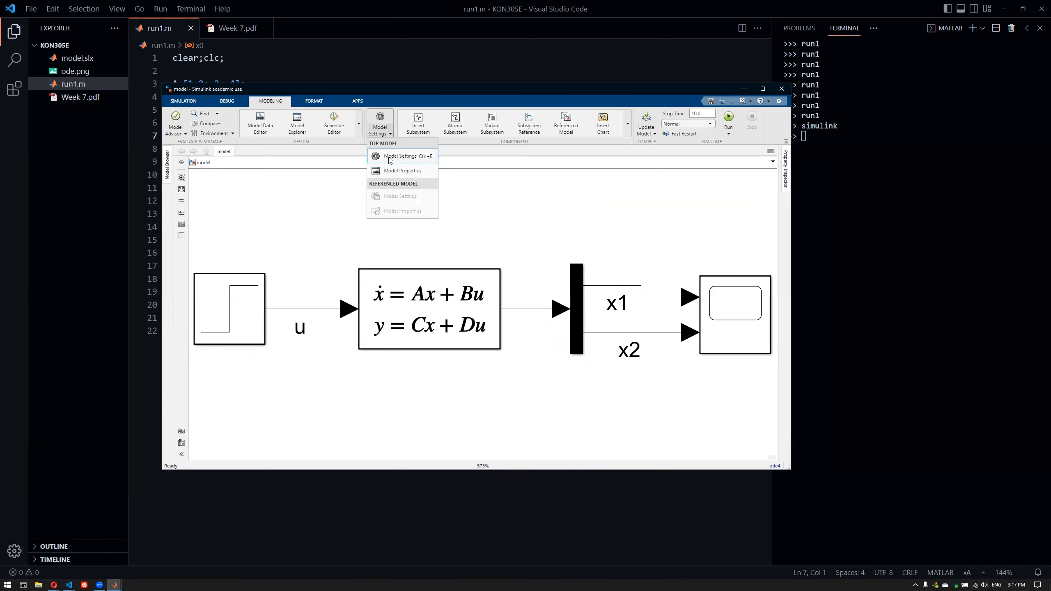
pyautogui.click(337, 207)
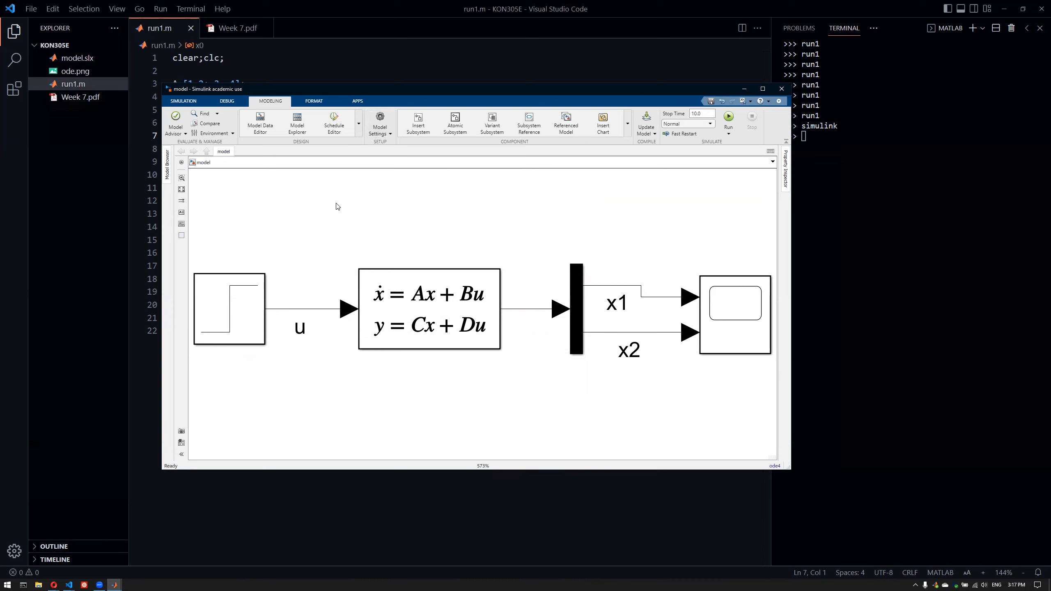
pyautogui.click(329, 102)
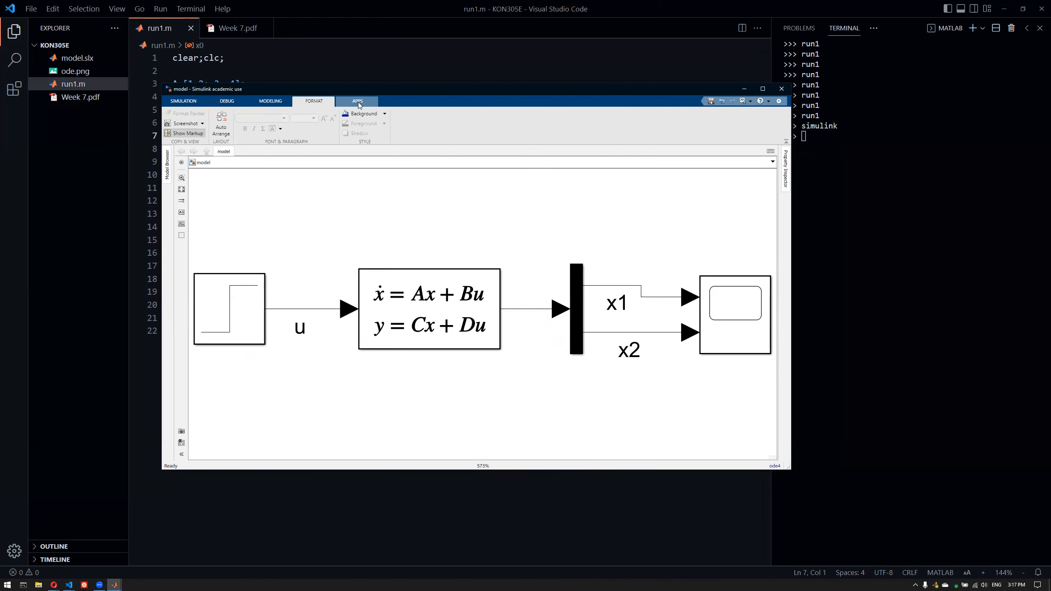
pyautogui.click(358, 102)
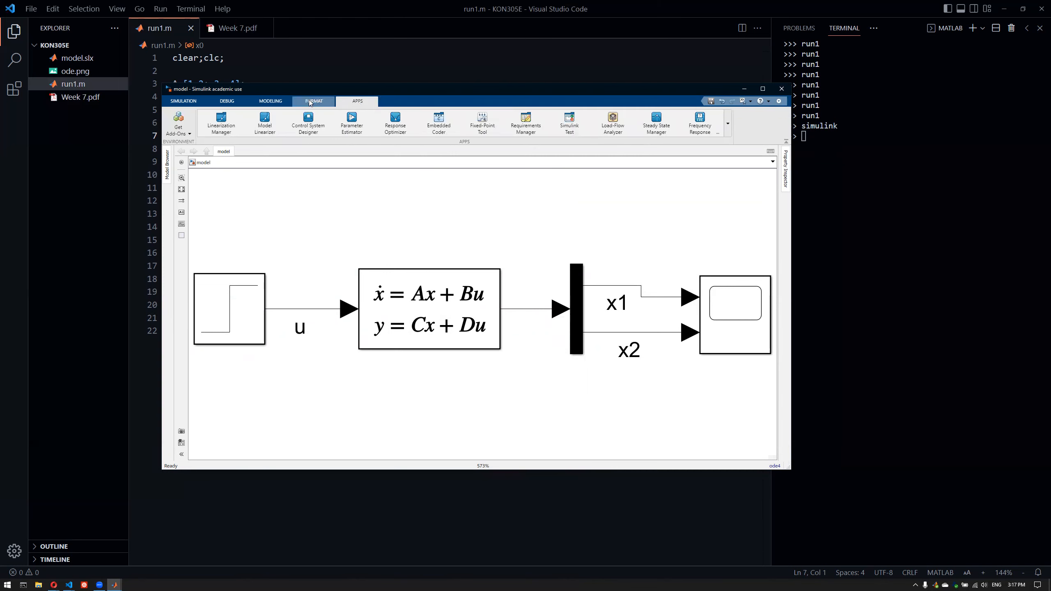
pyautogui.click(311, 102)
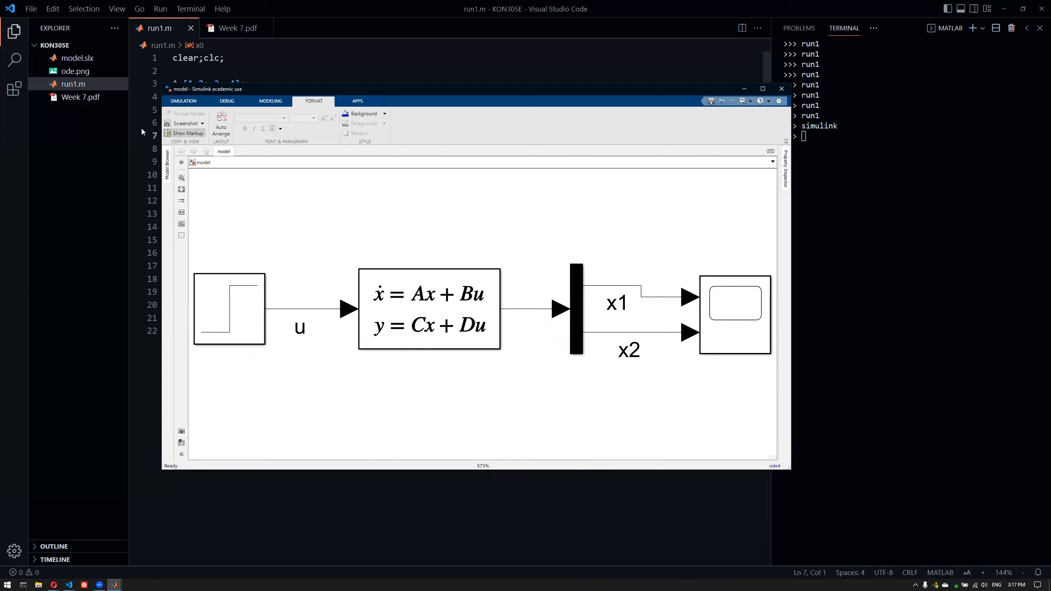
pyautogui.click(177, 101)
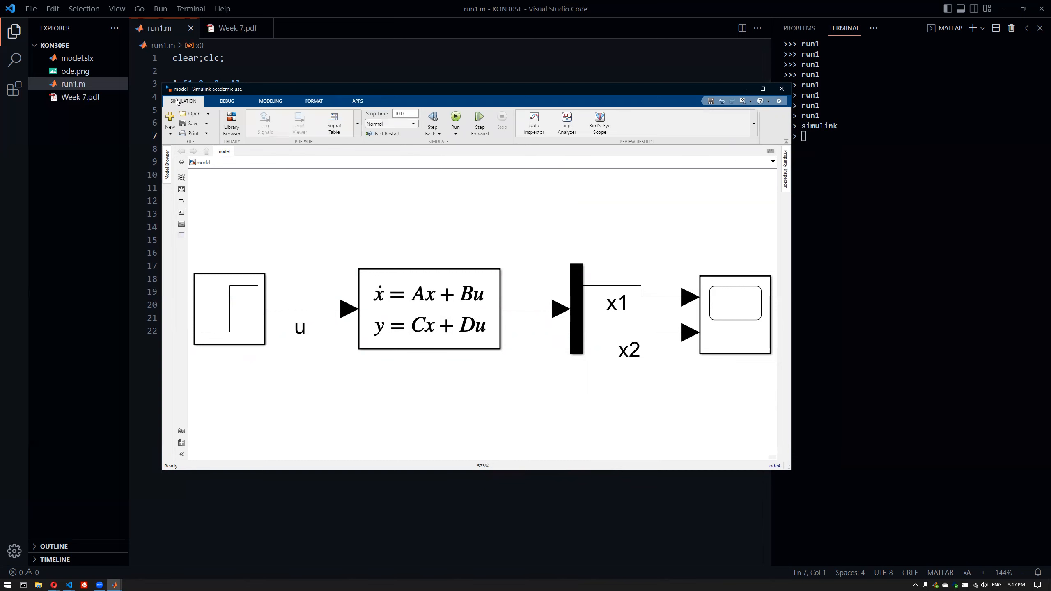
pyautogui.click(206, 134)
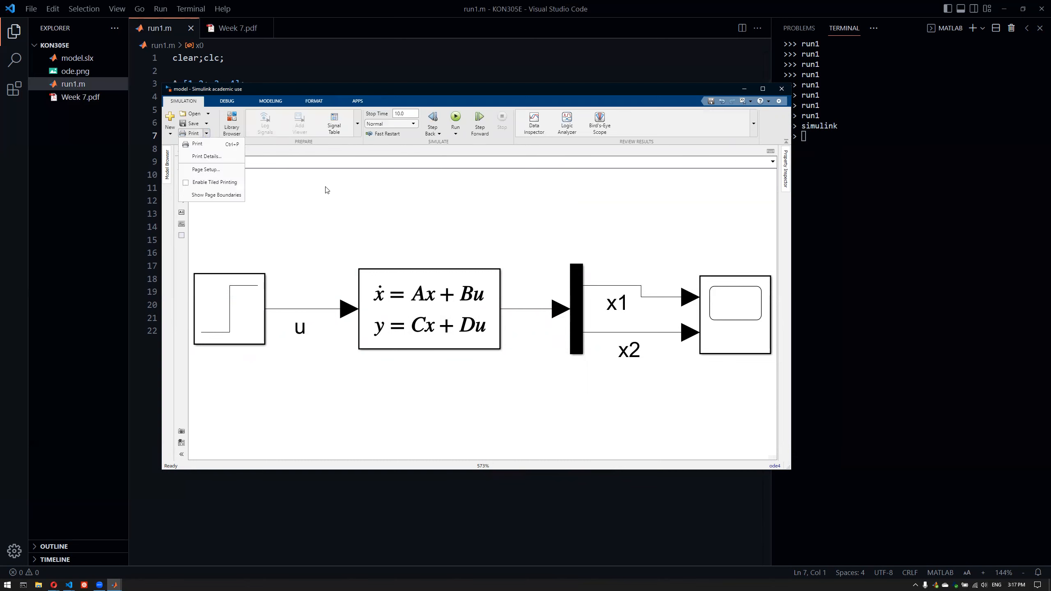
pyautogui.click(327, 190)
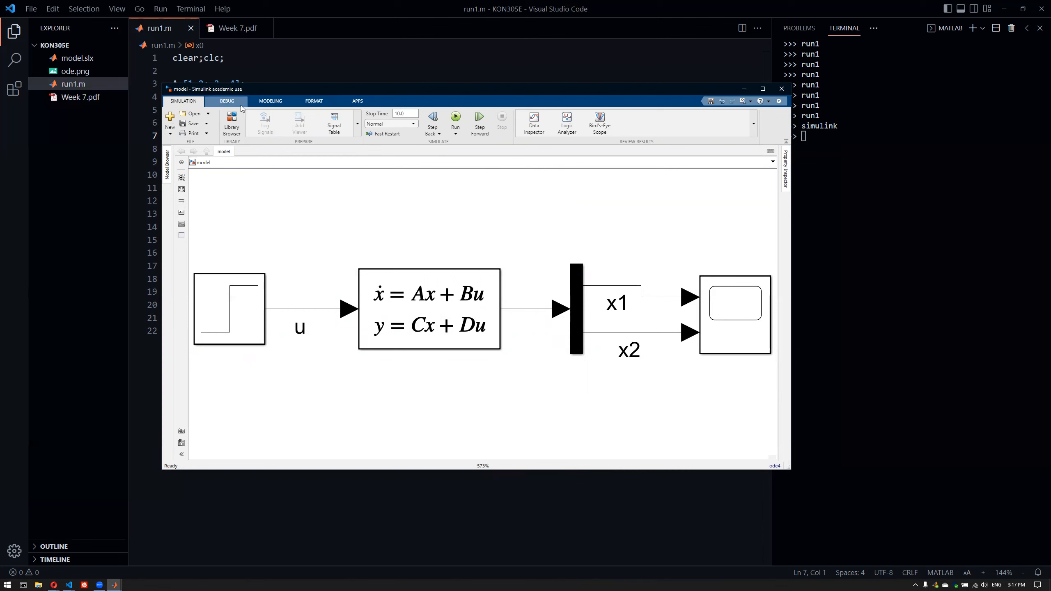
# Examine the earlier Simulink releases available for exporting the model to a previous version, keeping Simulink 10.1/R2020a Models (*.slx) selected
pyautogui.click(206, 123)
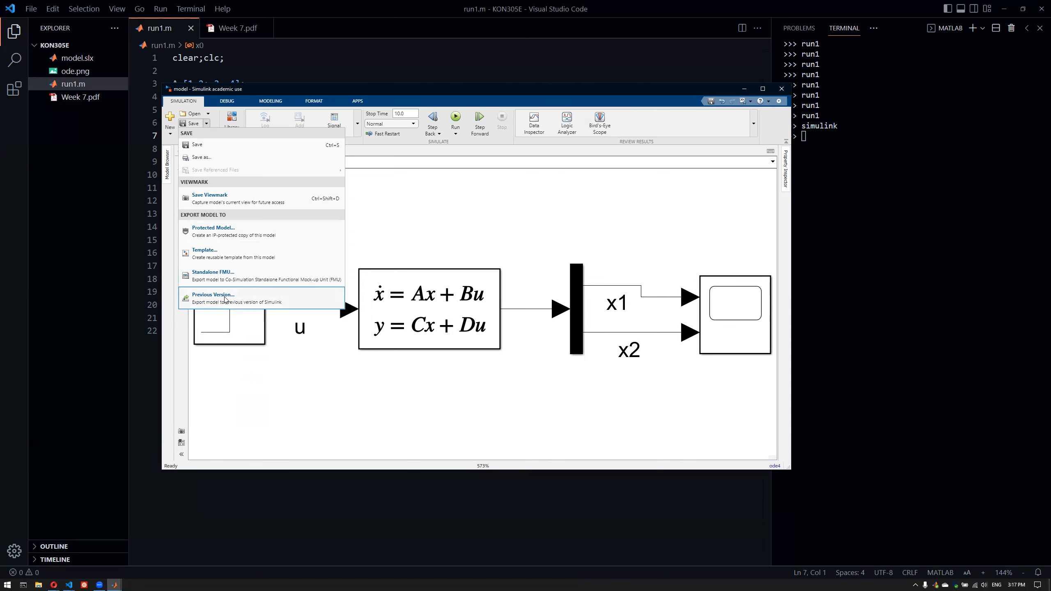
pyautogui.click(213, 295)
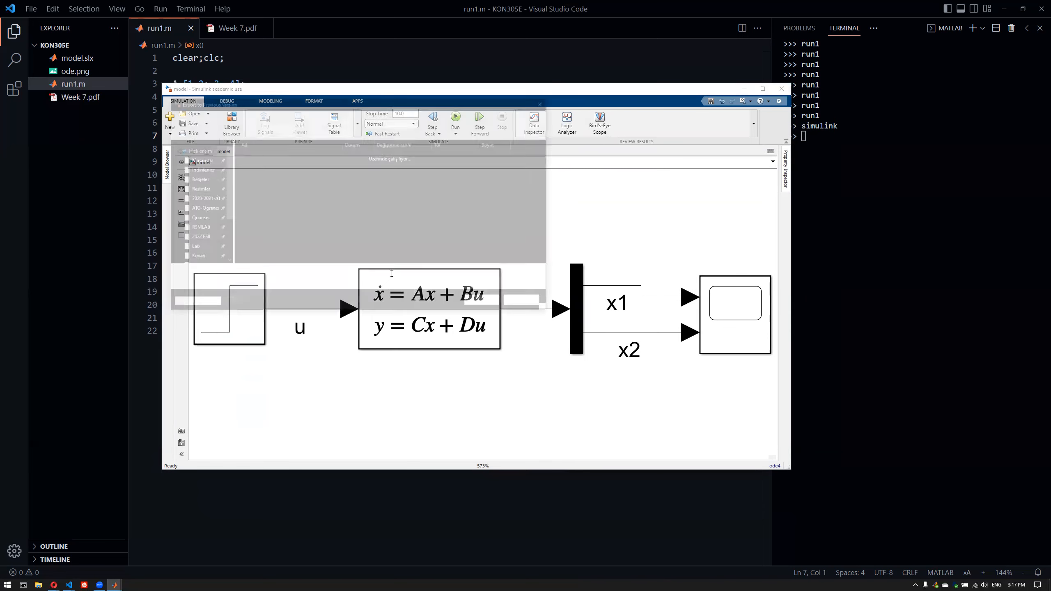
pyautogui.click(333, 285)
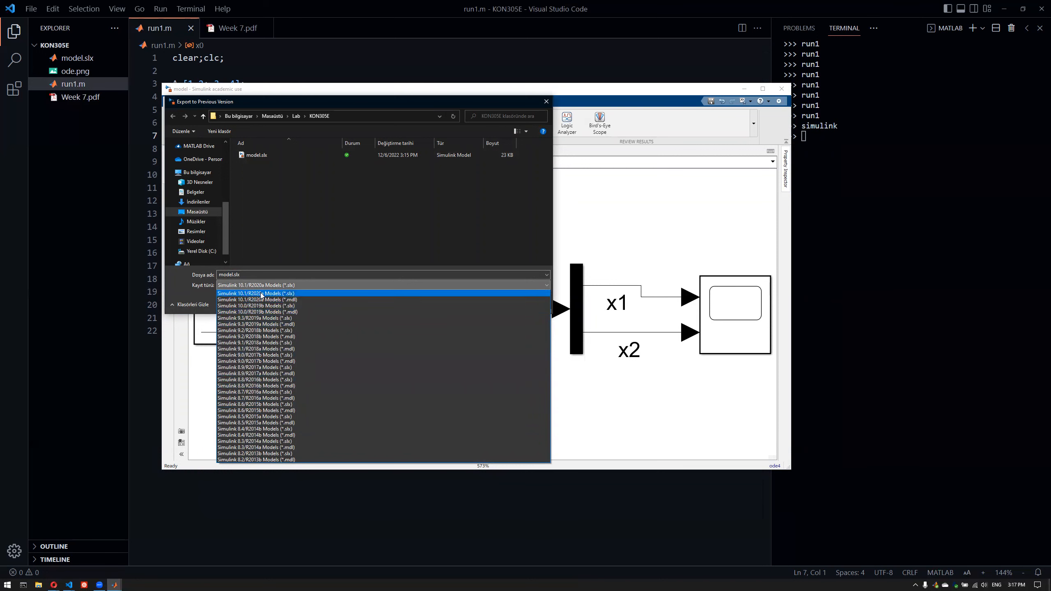
pyautogui.click(294, 224)
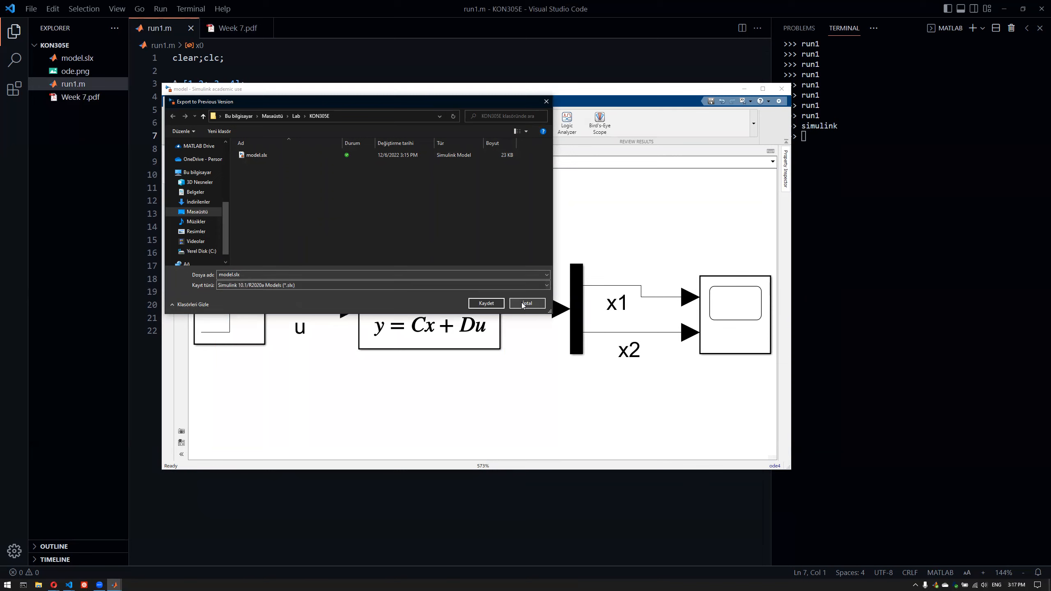
pyautogui.click(480, 303)
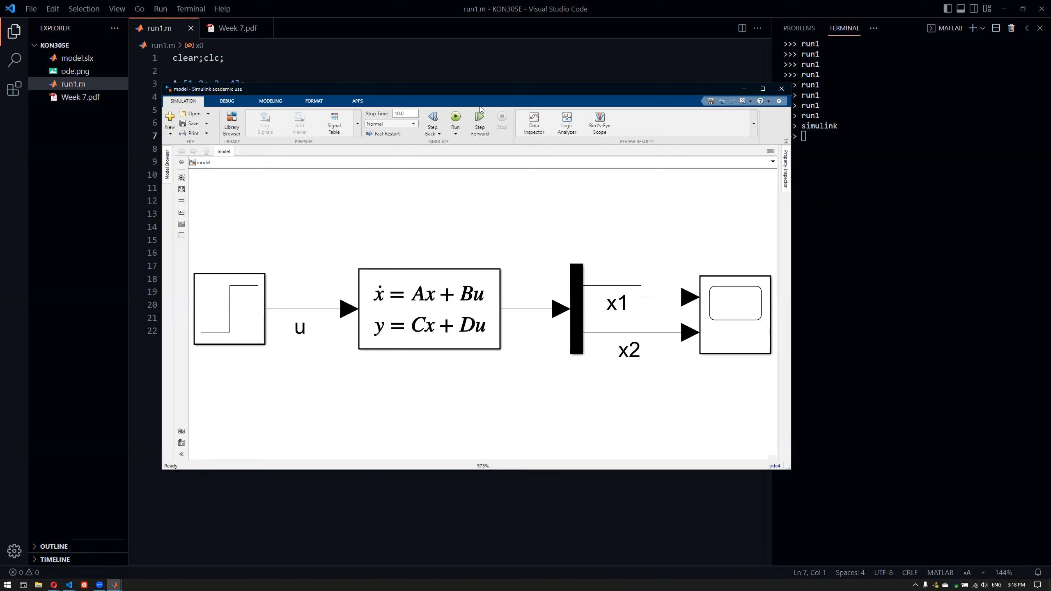
# Run the simulation and view the x1 and x2 responses in the Scope
pyautogui.click(455, 117)
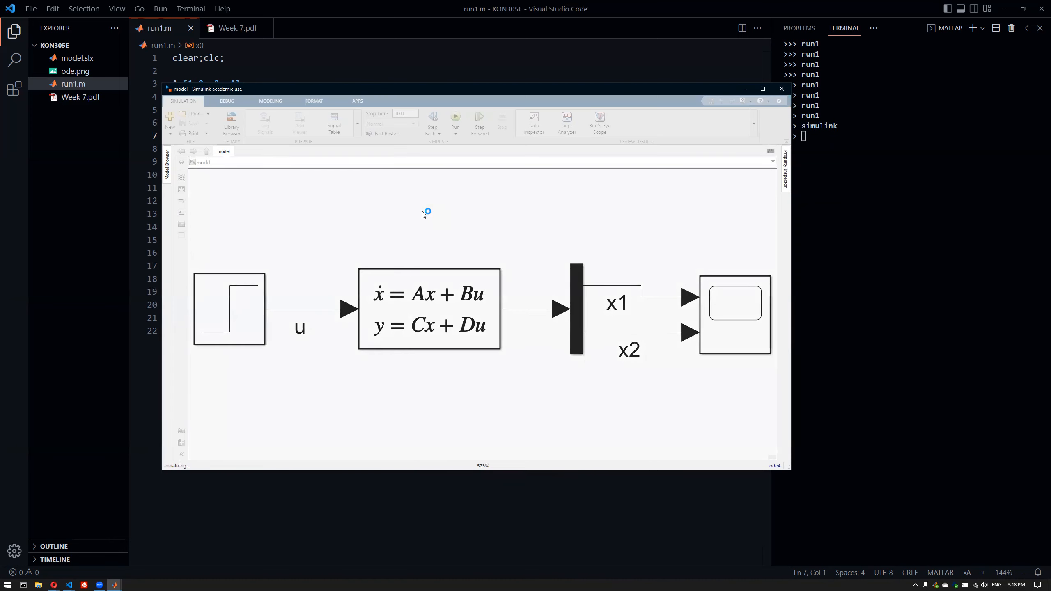
pyautogui.doubleClick(739, 307)
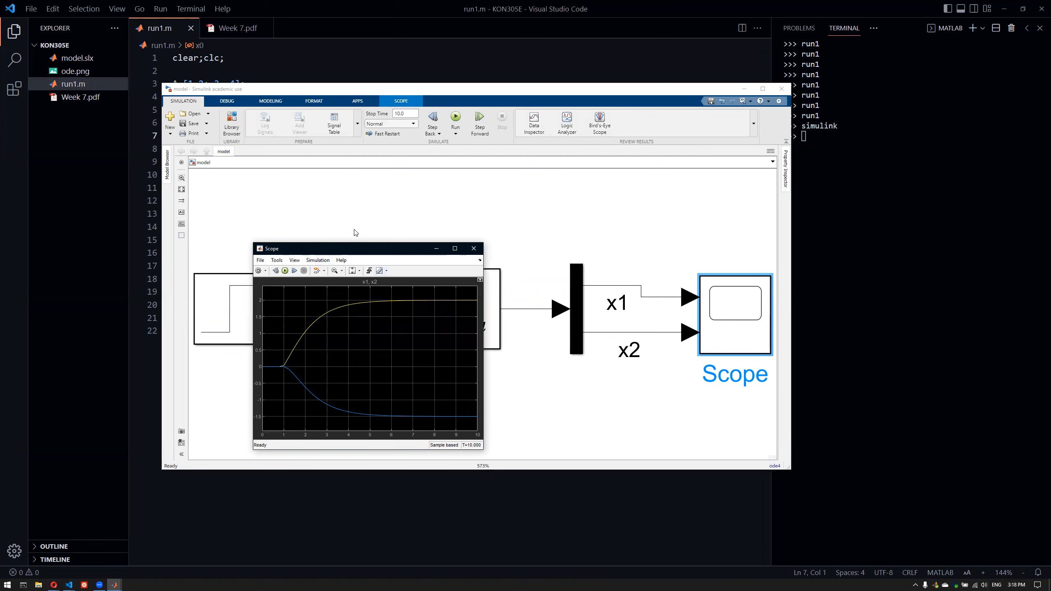
pyautogui.moveTo(356, 249); pyautogui.dragTo(578, 137)
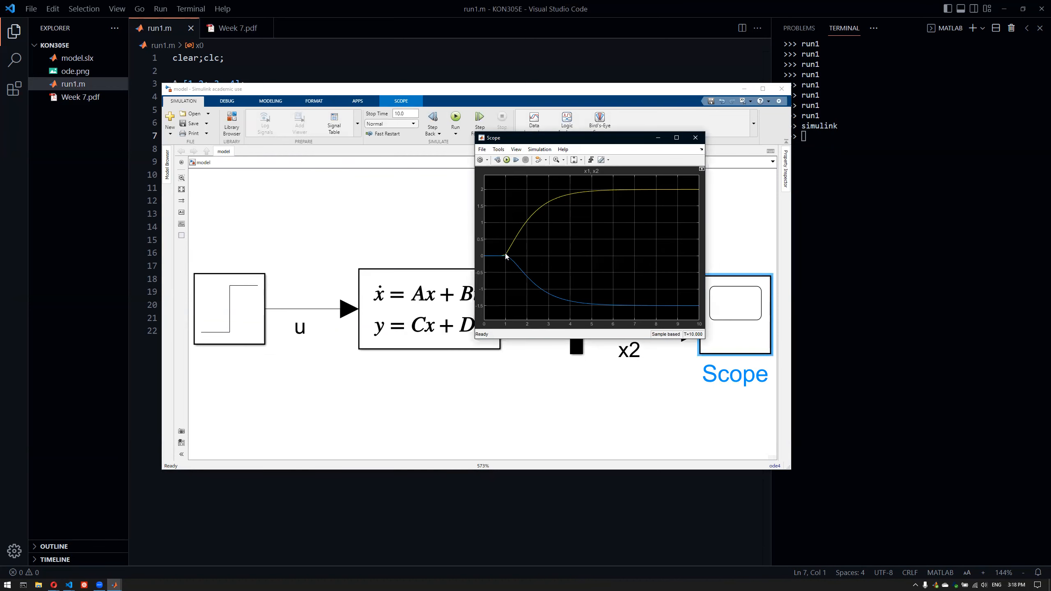
# Check the Step block's step time against the moment when the x1 and x2 responses begin in the Scope
pyautogui.click(213, 311)
pyautogui.doubleClick(212, 310)
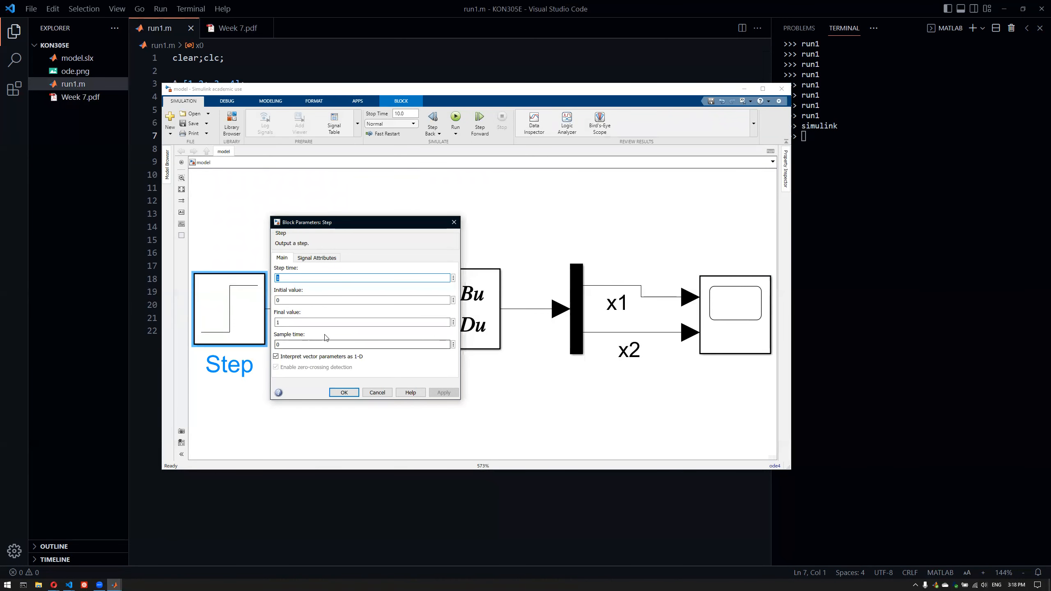
pyautogui.click(282, 279)
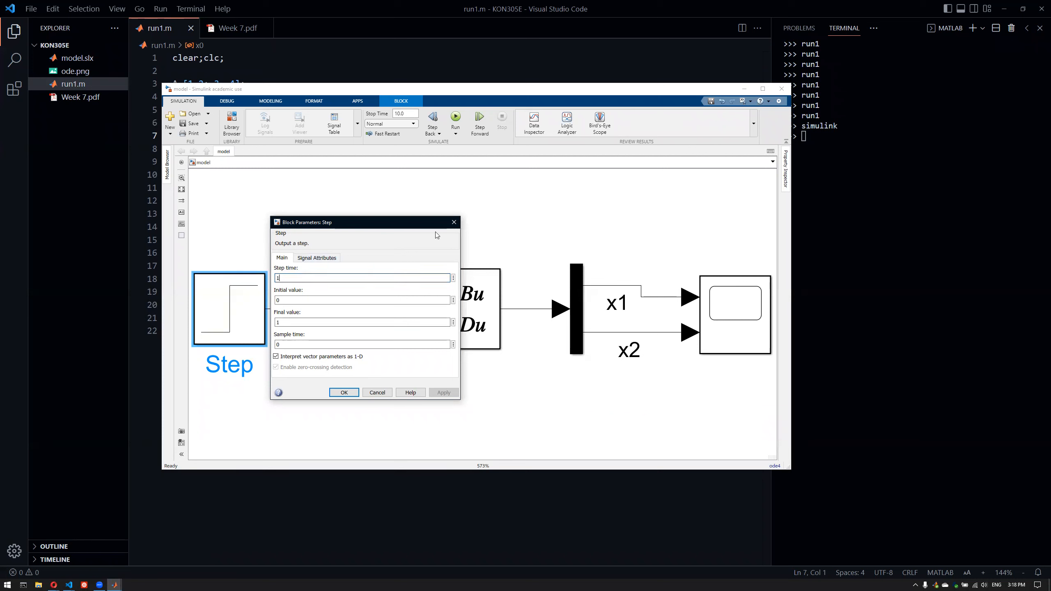
pyautogui.click(452, 224)
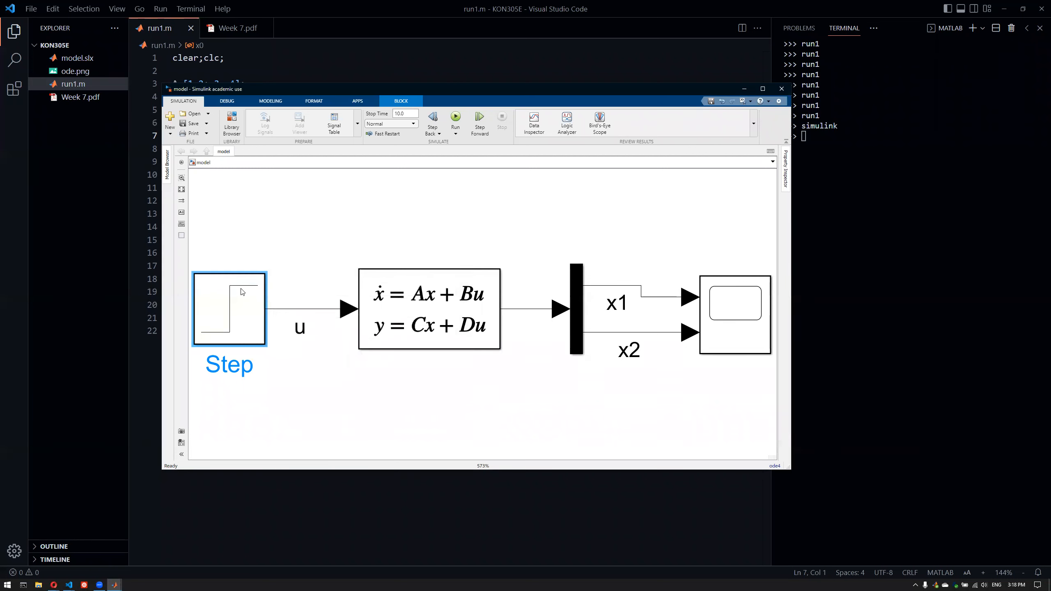
pyautogui.click(700, 277)
pyautogui.doubleClick(715, 302)
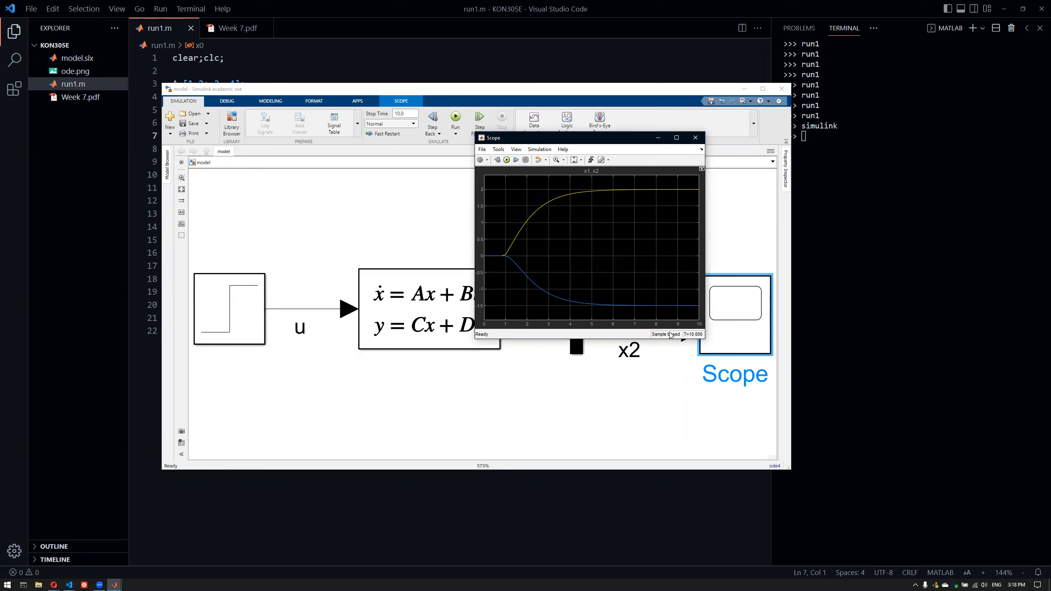
pyautogui.click(474, 401)
# Set the Step block's step time to 0
pyautogui.doubleClick(258, 308)
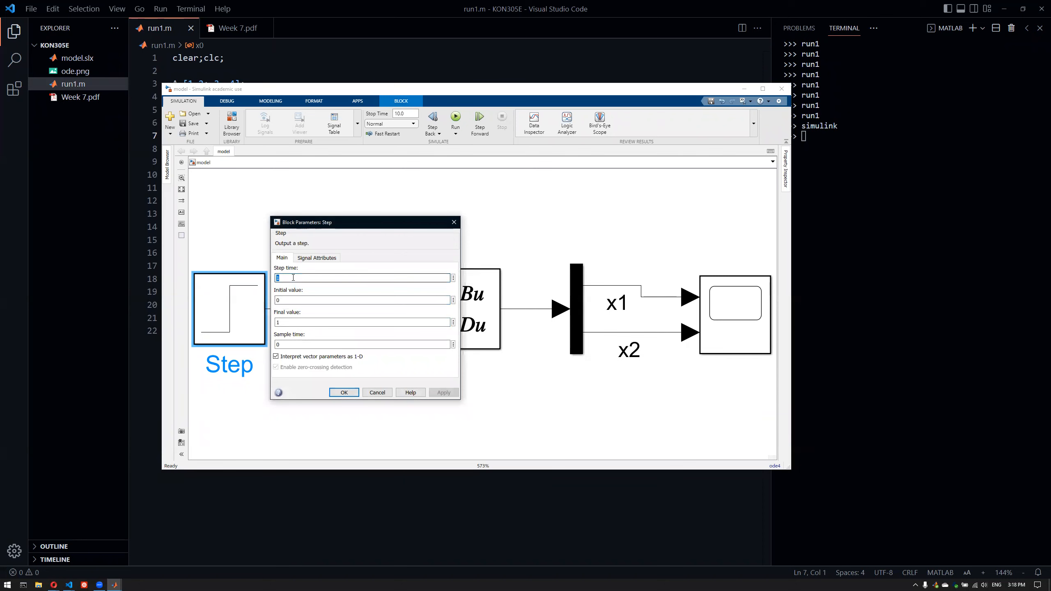
pyautogui.write('0')
pyautogui.click(344, 392)
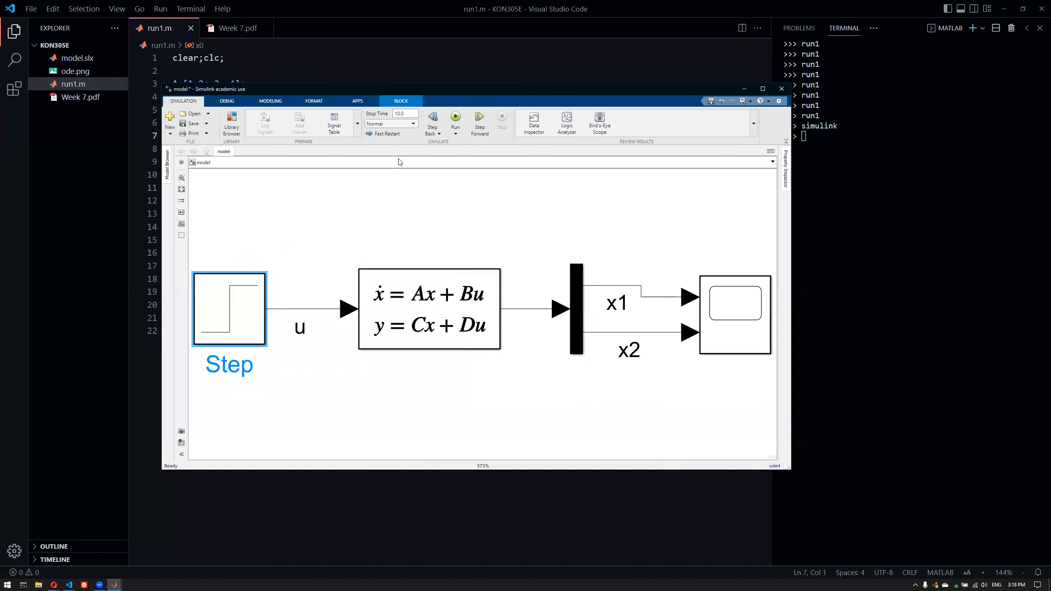
# Rerun the simulation with the changed step time and bring up the x1 and x2 responses in the Scope
pyautogui.click(455, 117)
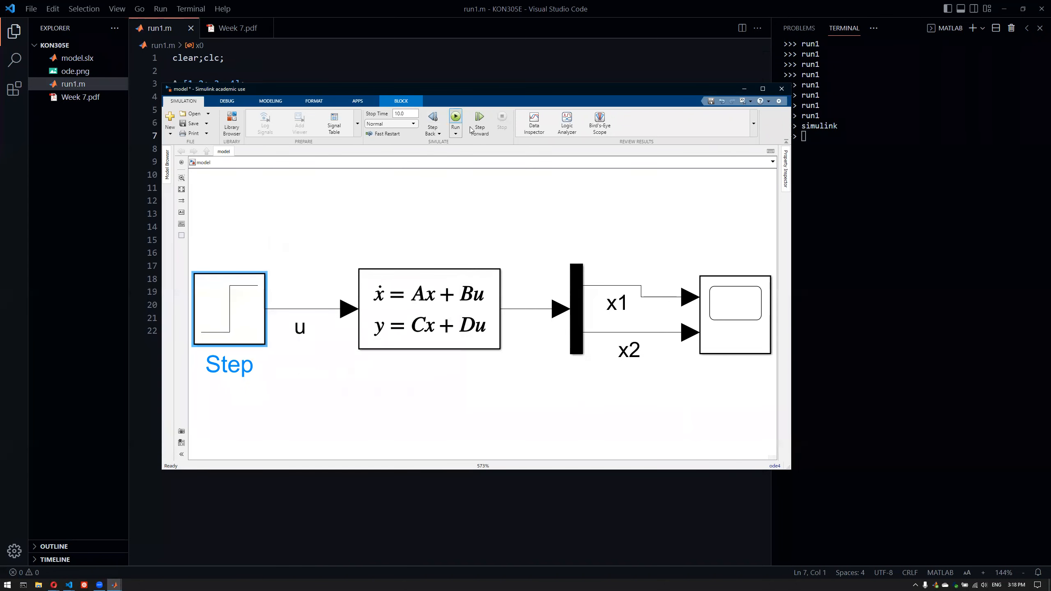
pyautogui.doubleClick(722, 327)
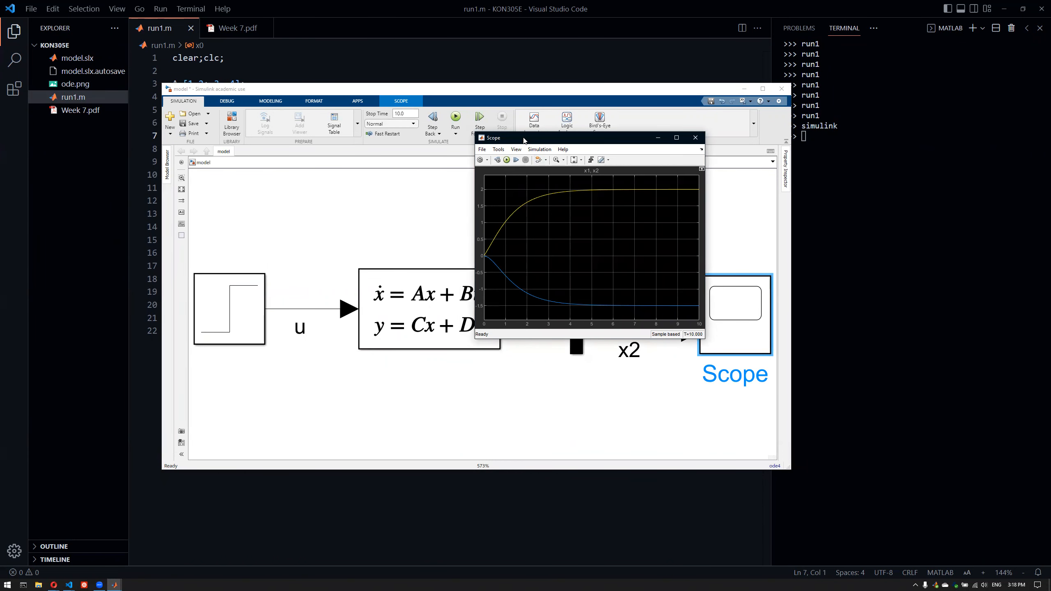
pyautogui.moveTo(515, 138); pyautogui.dragTo(435, 246)
# Open the Scope's style settings and apply a white figure color
pyautogui.click(418, 258)
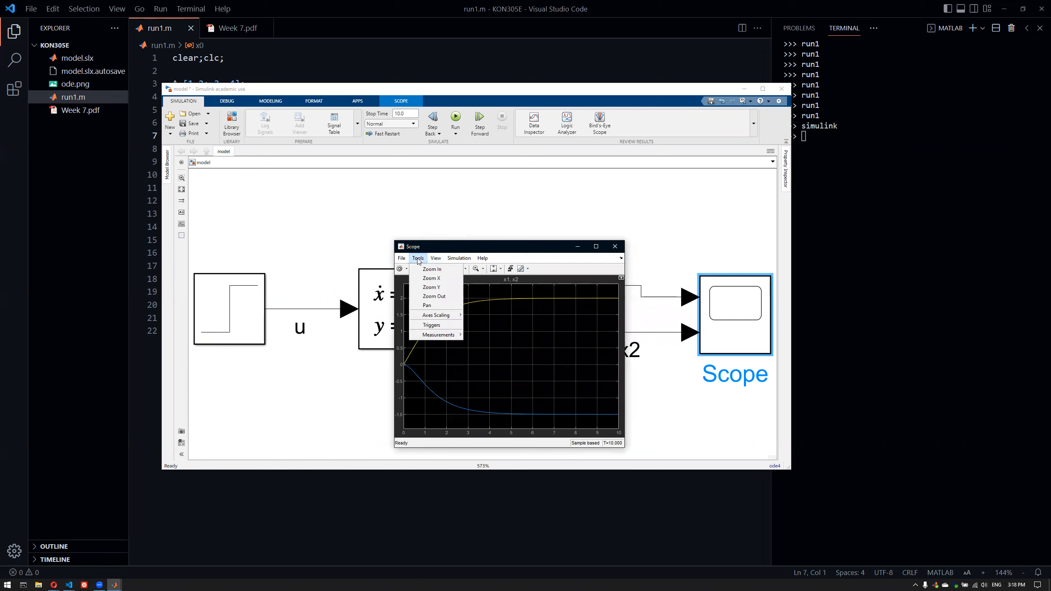
pyautogui.moveTo(437, 257)
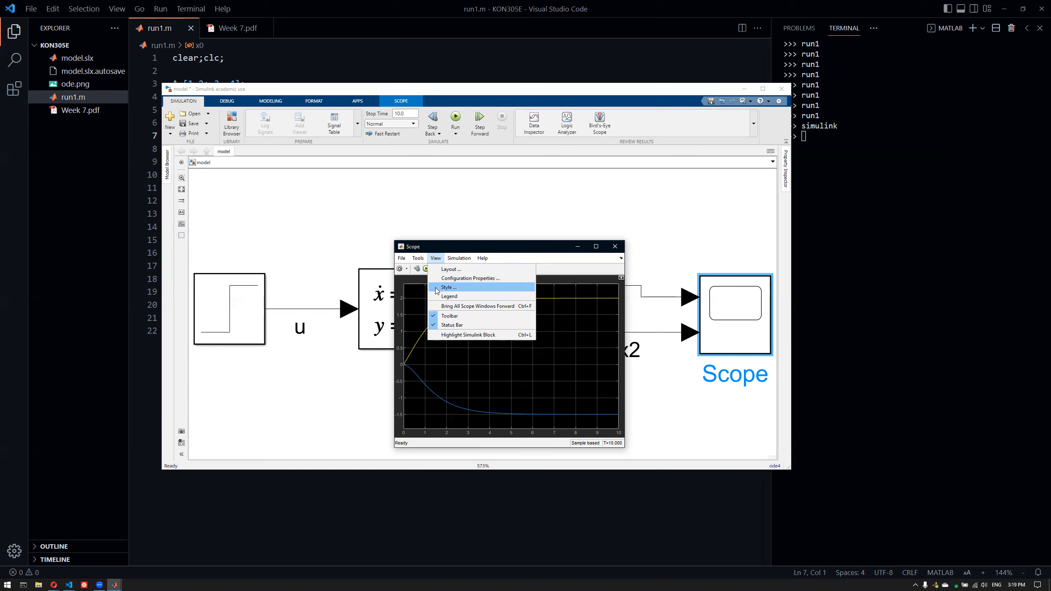
pyautogui.click(449, 335)
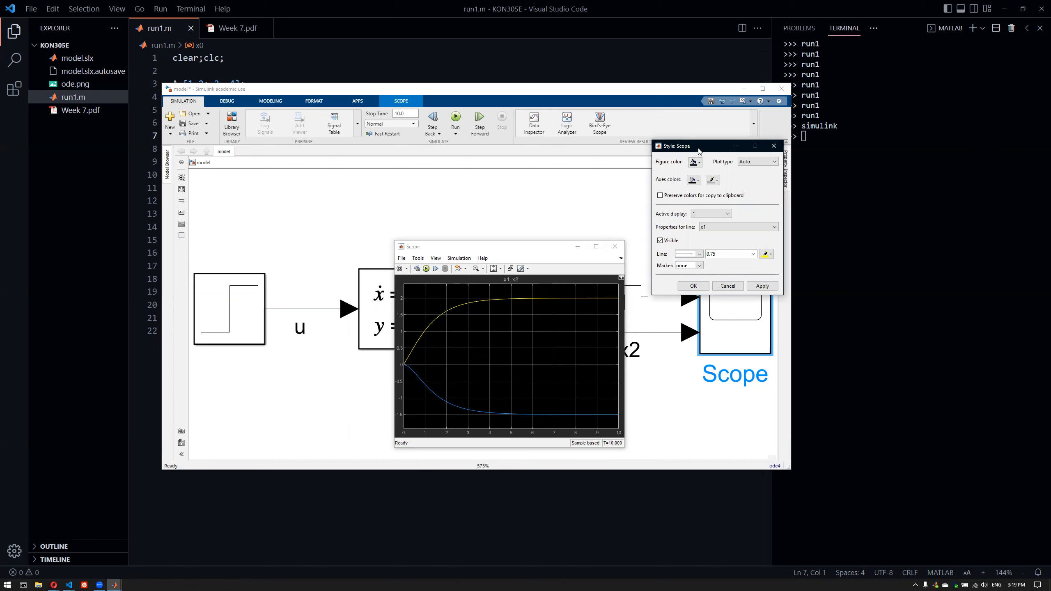
pyautogui.moveTo(685, 152); pyautogui.dragTo(282, 204)
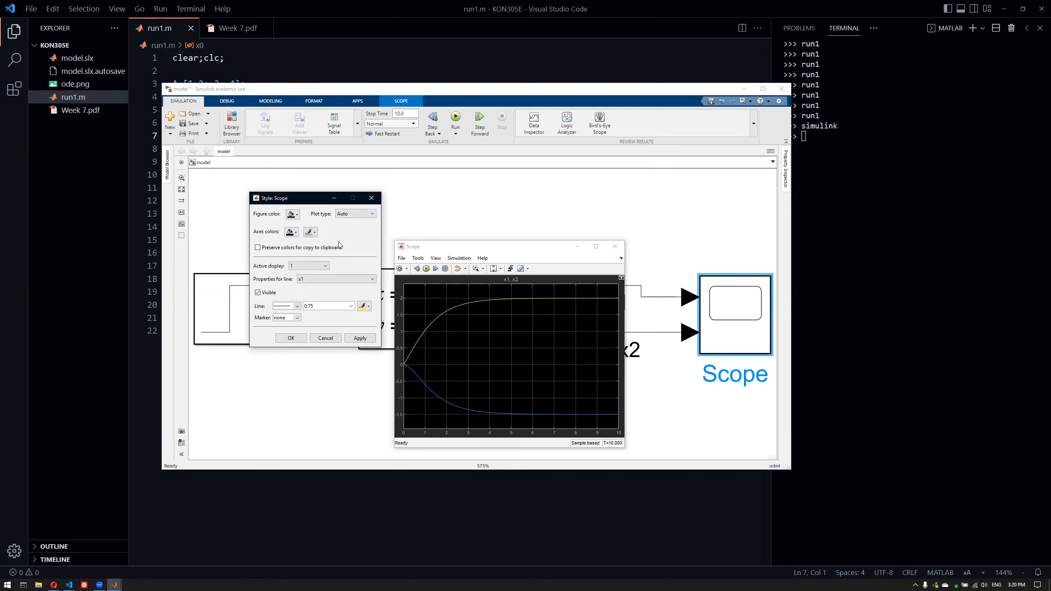
pyautogui.click(294, 214)
pyautogui.click(301, 226)
pyautogui.click(359, 339)
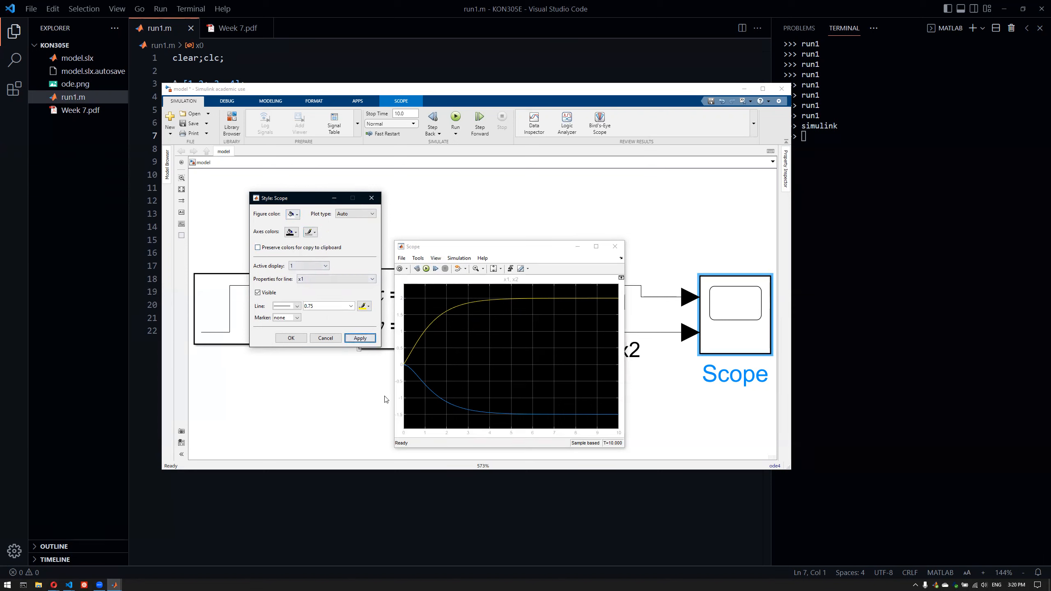
# Apply a white axes background and black ticks, labels and grid to the Scope plot
pyautogui.click(299, 235)
pyautogui.click(301, 256)
pyautogui.click(359, 339)
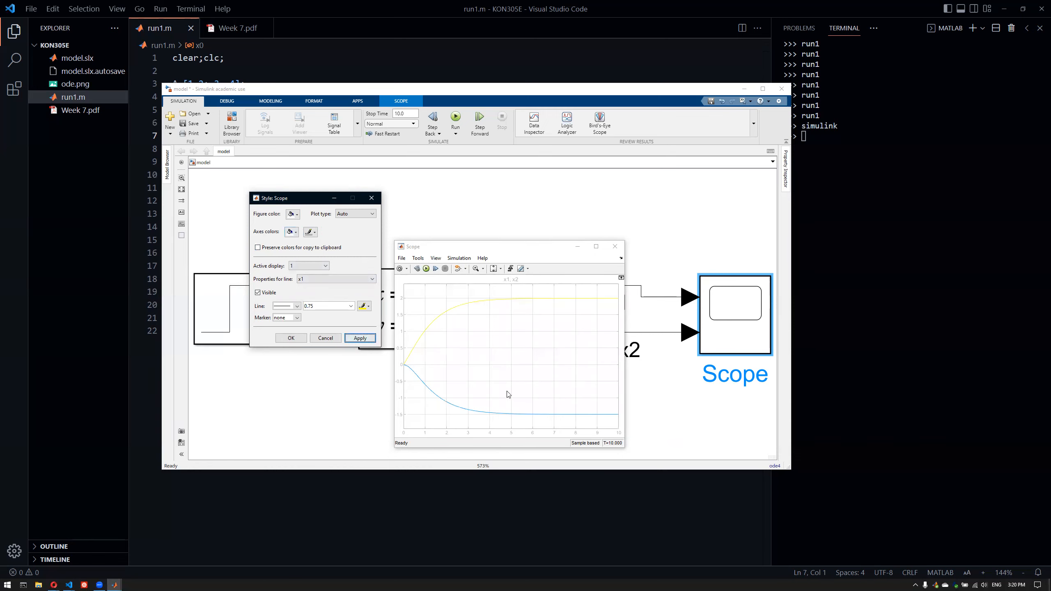
pyautogui.click(313, 235)
pyautogui.click(309, 245)
pyautogui.click(366, 340)
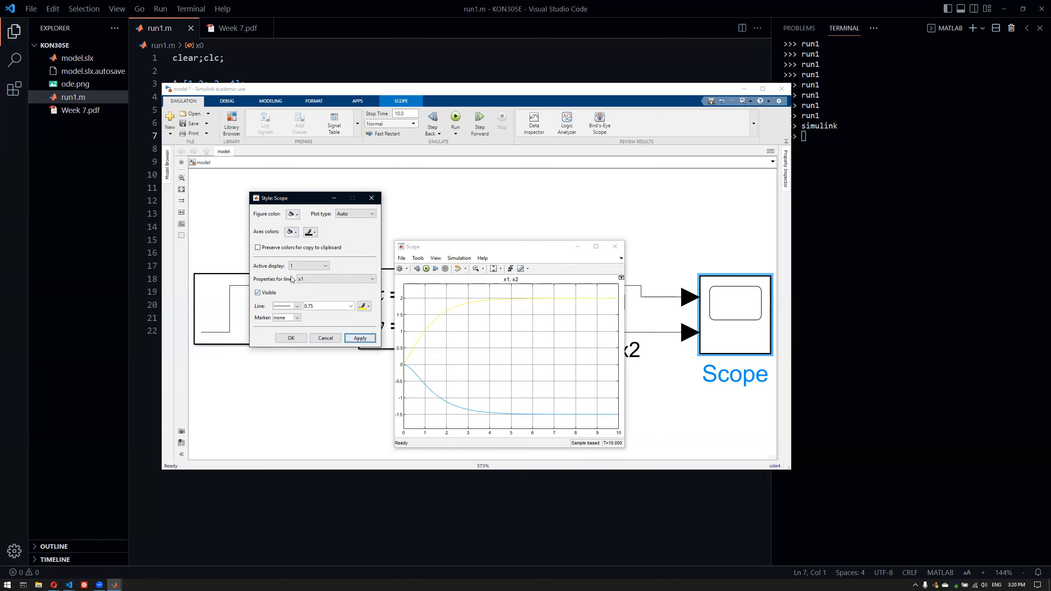
# Style the x1 line in the Scope with a width of 2 and red color
pyautogui.click(358, 280)
pyautogui.click(365, 260)
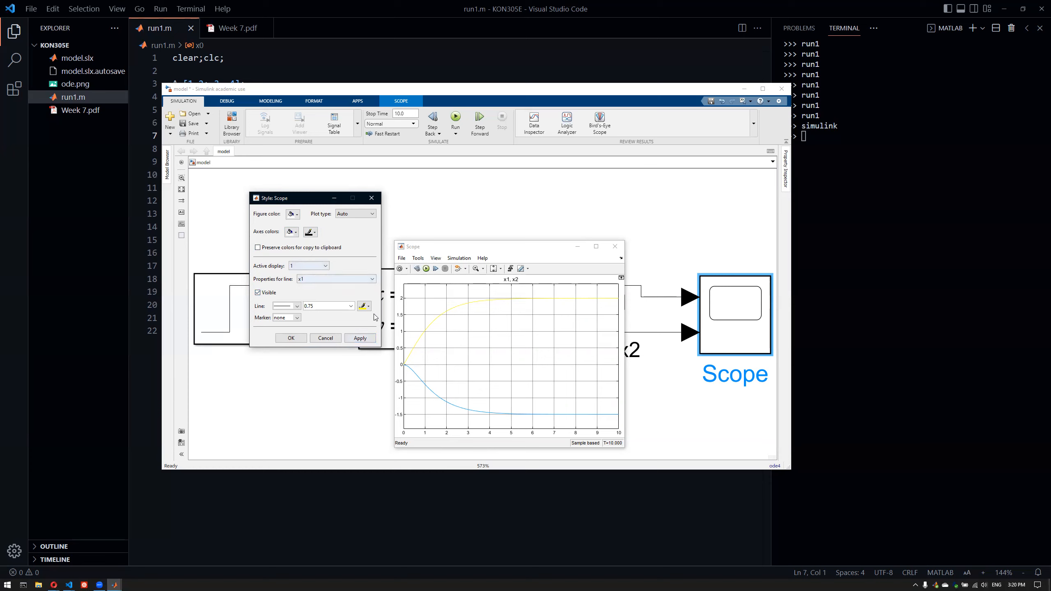
pyautogui.click(351, 306)
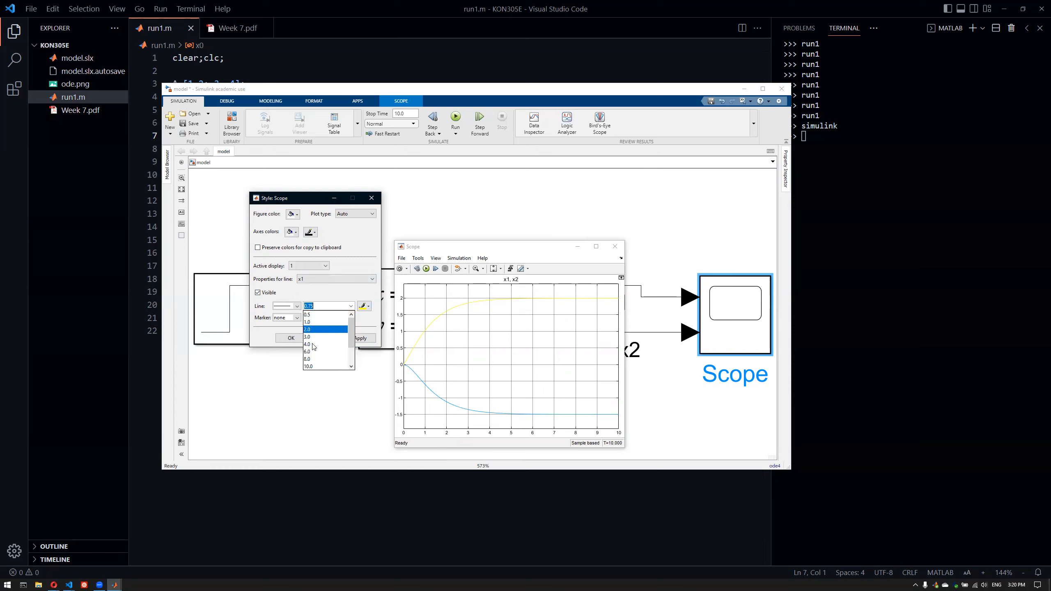
pyautogui.click(320, 330)
pyautogui.click(360, 338)
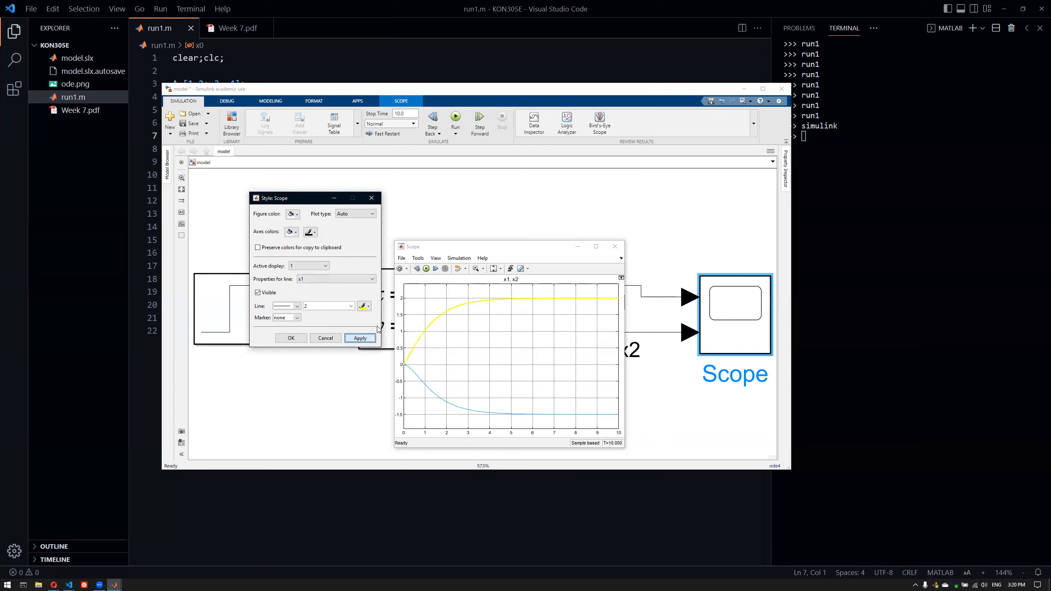
pyautogui.click(365, 306)
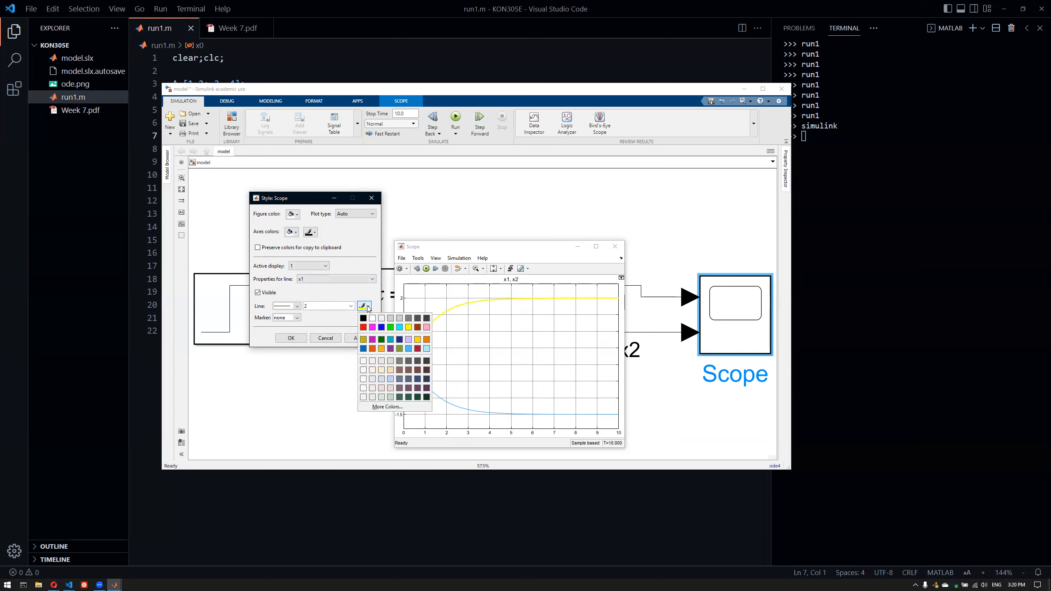
pyautogui.click(364, 327)
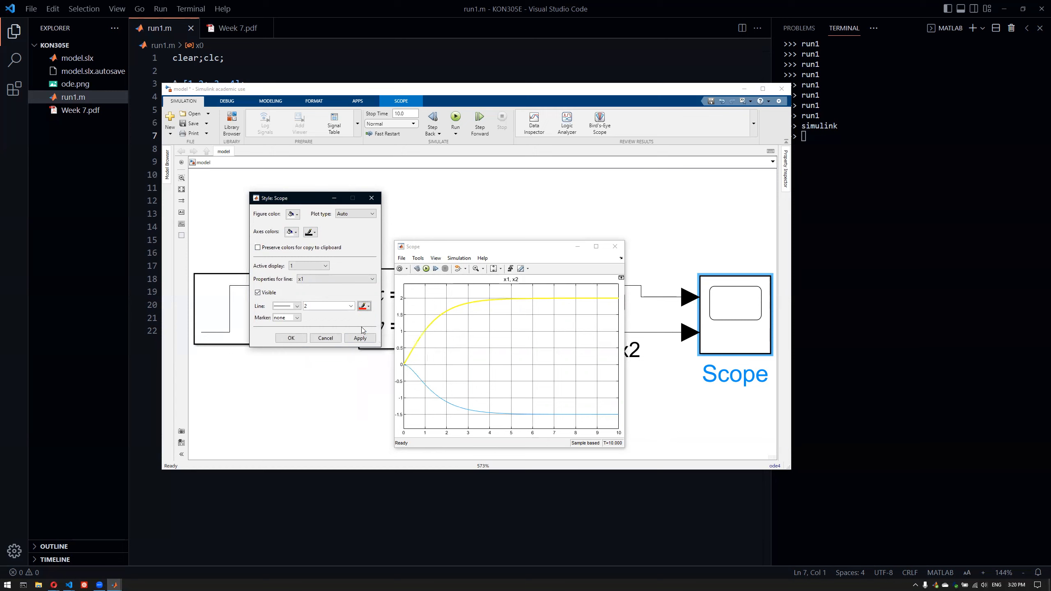
pyautogui.click(360, 338)
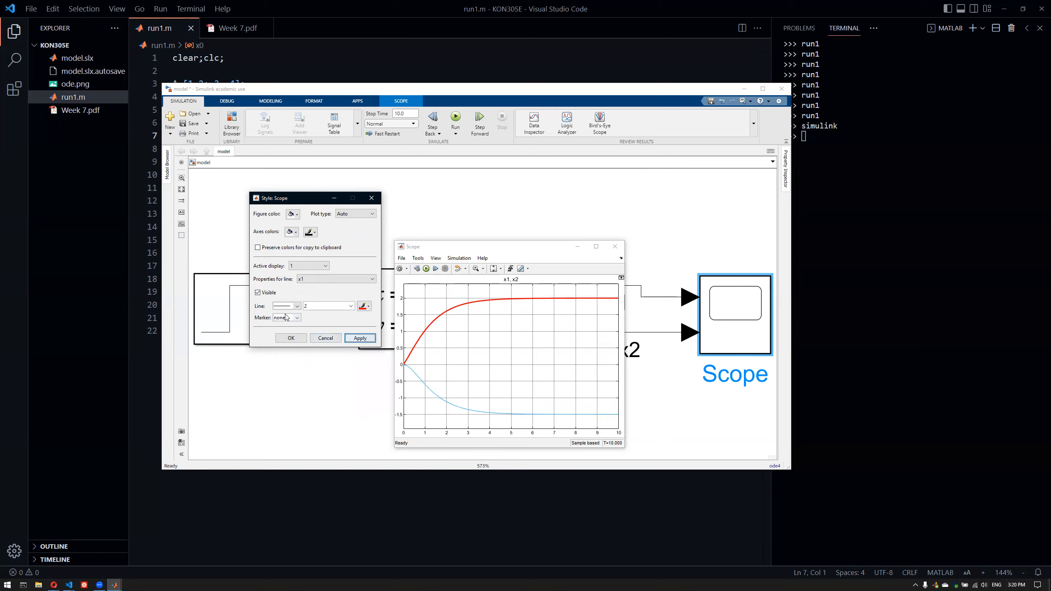
# Style the x2 line in the Scope with blue color and a width of 2, and finish the style settings
pyautogui.click(314, 279)
pyautogui.click(313, 293)
pyautogui.click(369, 309)
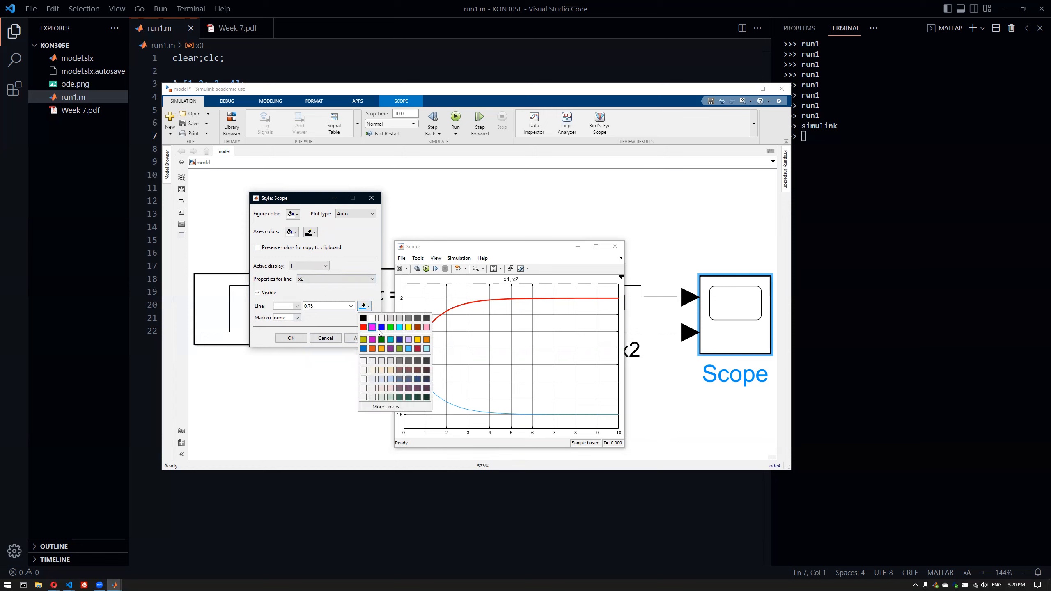
pyautogui.click(378, 328)
pyautogui.click(351, 306)
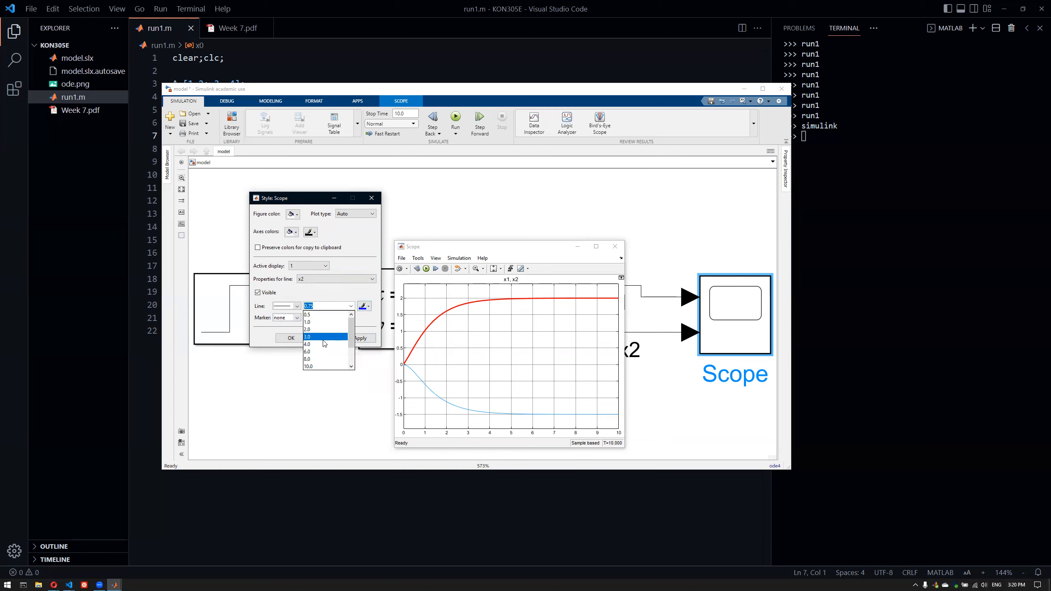
pyautogui.click(315, 329)
pyautogui.click(360, 338)
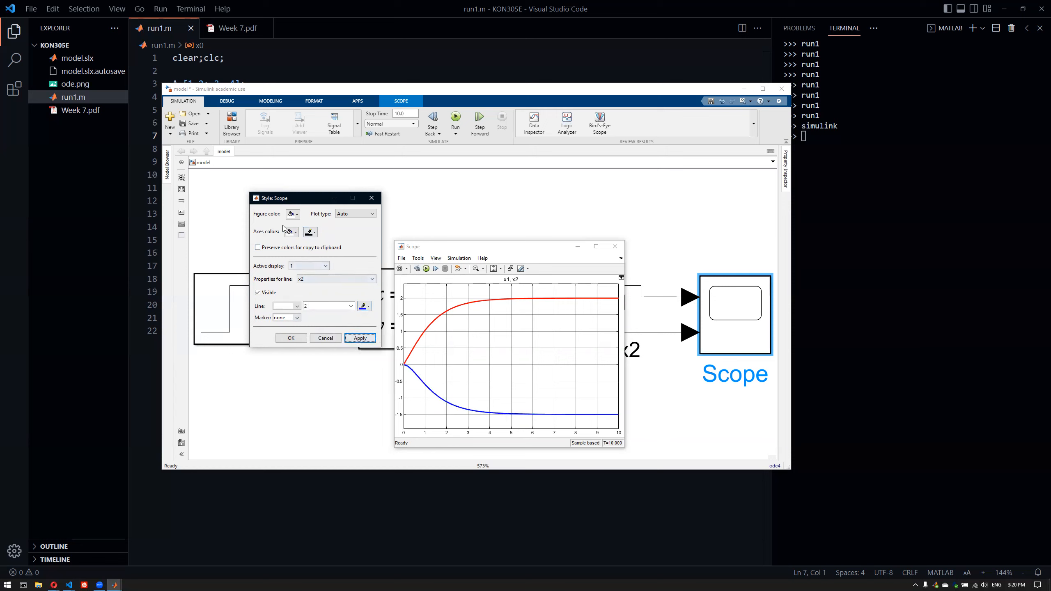
pyautogui.click(292, 338)
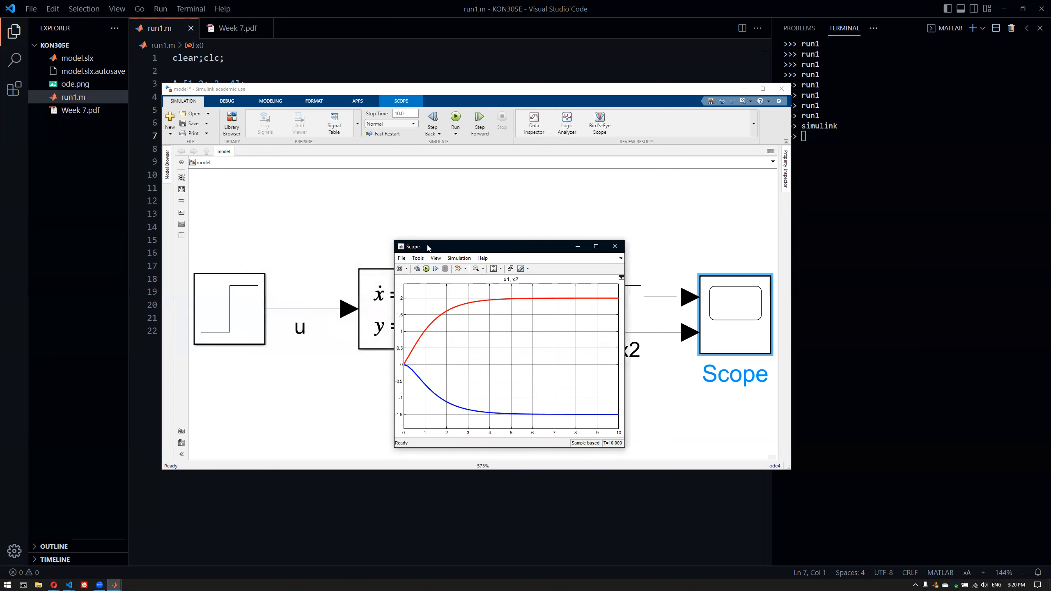
# Look over the restyled x1 and x2 responses and close the Scope
pyautogui.moveTo(427, 245); pyautogui.dragTo(390, 127)
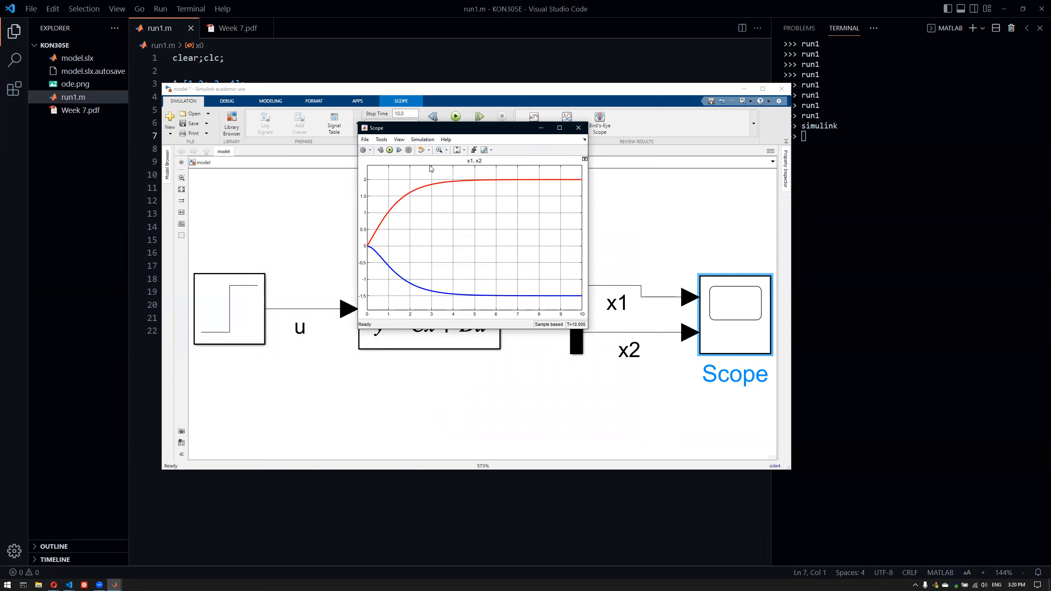
pyautogui.moveTo(483, 132); pyautogui.dragTo(359, 150)
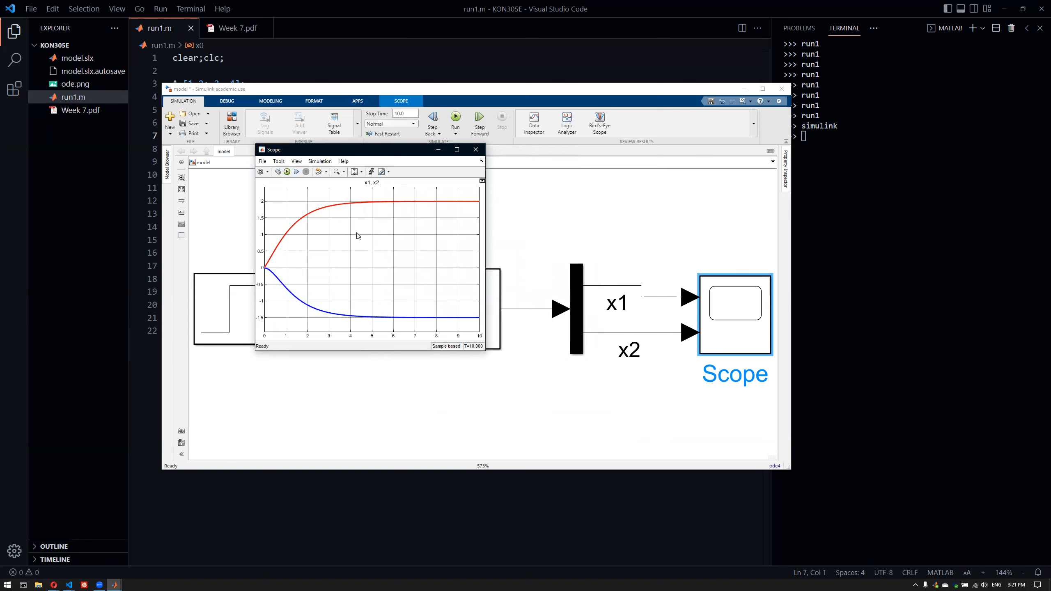
pyautogui.moveTo(348, 153); pyautogui.dragTo(383, 103)
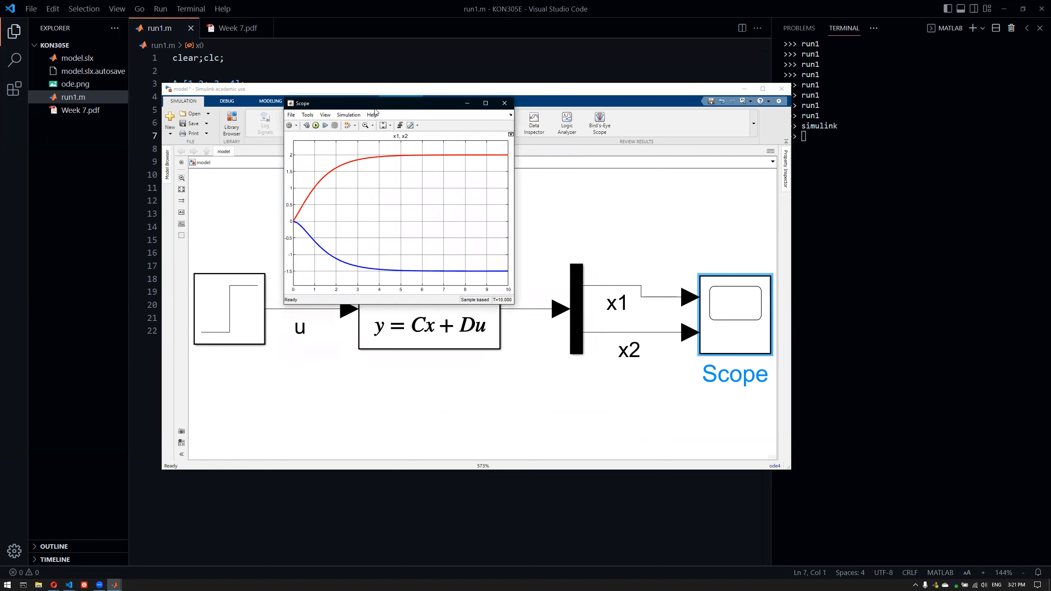
pyautogui.click(511, 99)
pyautogui.click(683, 390)
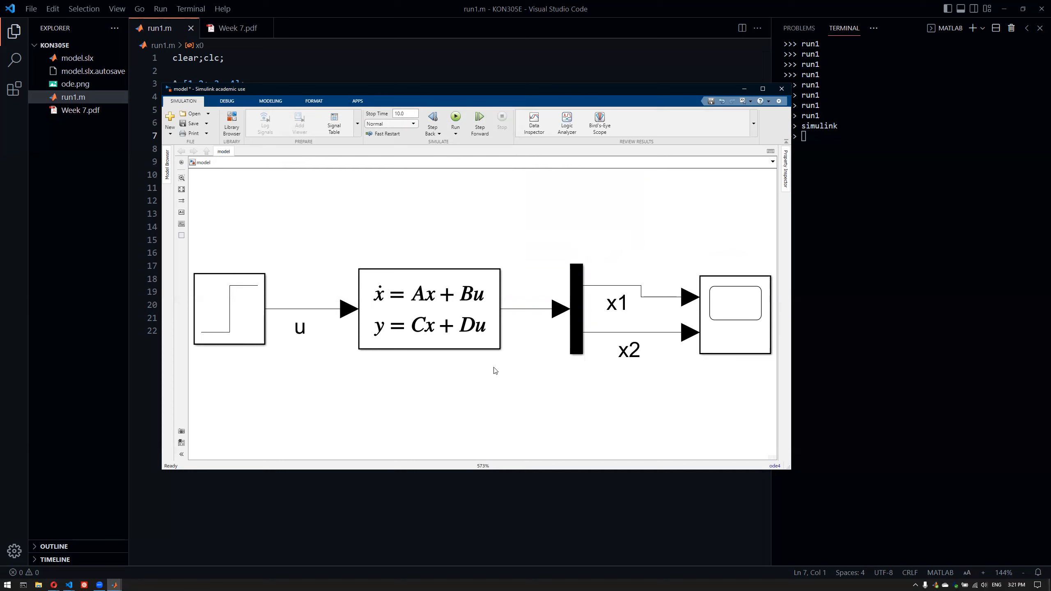
# Review the State-Space block's parameters without changing them and save the model
pyautogui.scroll(-1, 487, 395)
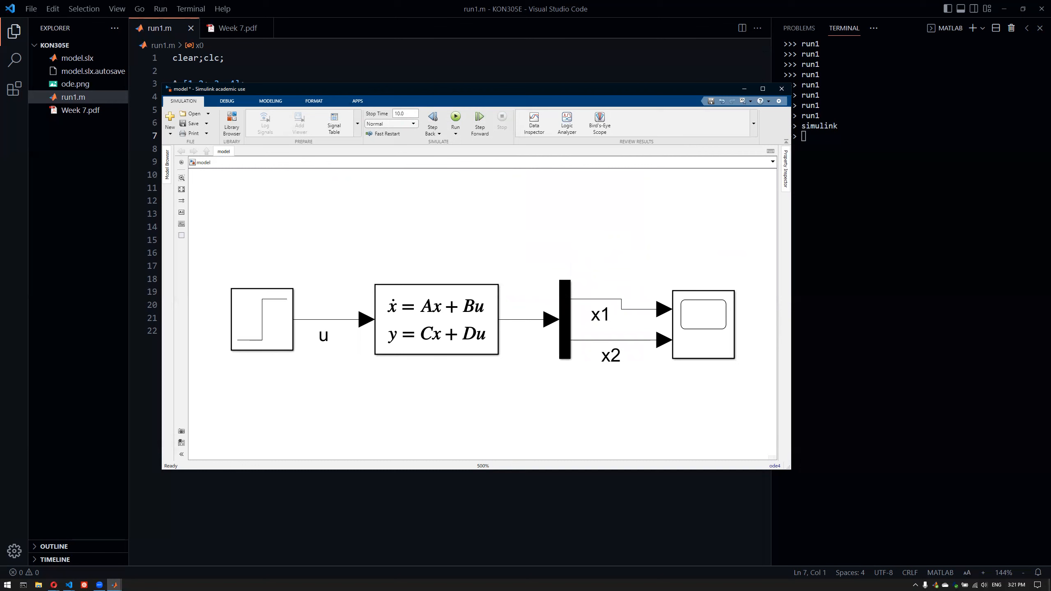
pyautogui.doubleClick(401, 307)
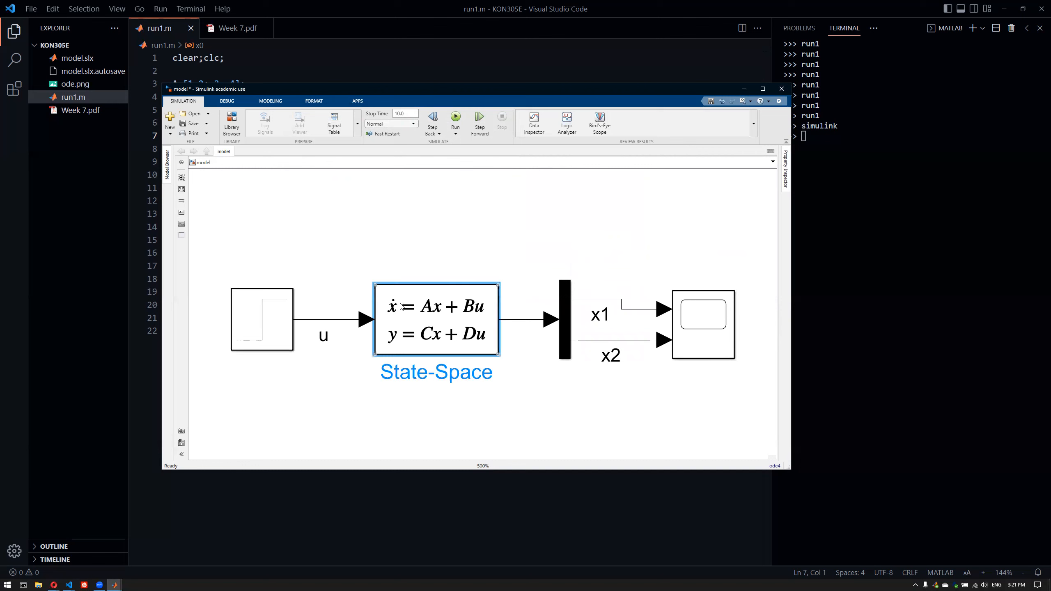
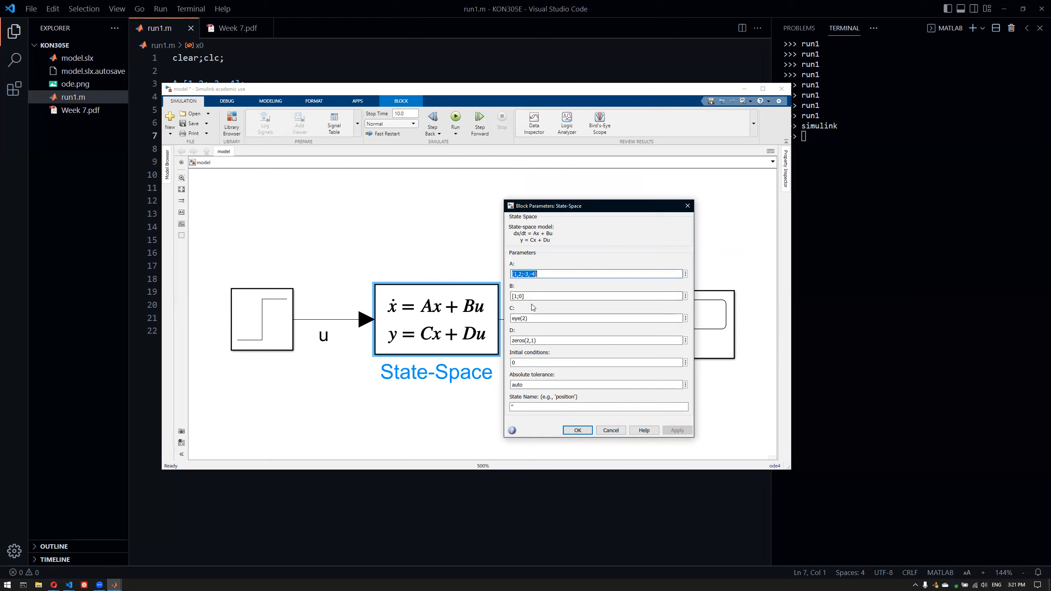
pyautogui.click(578, 431)
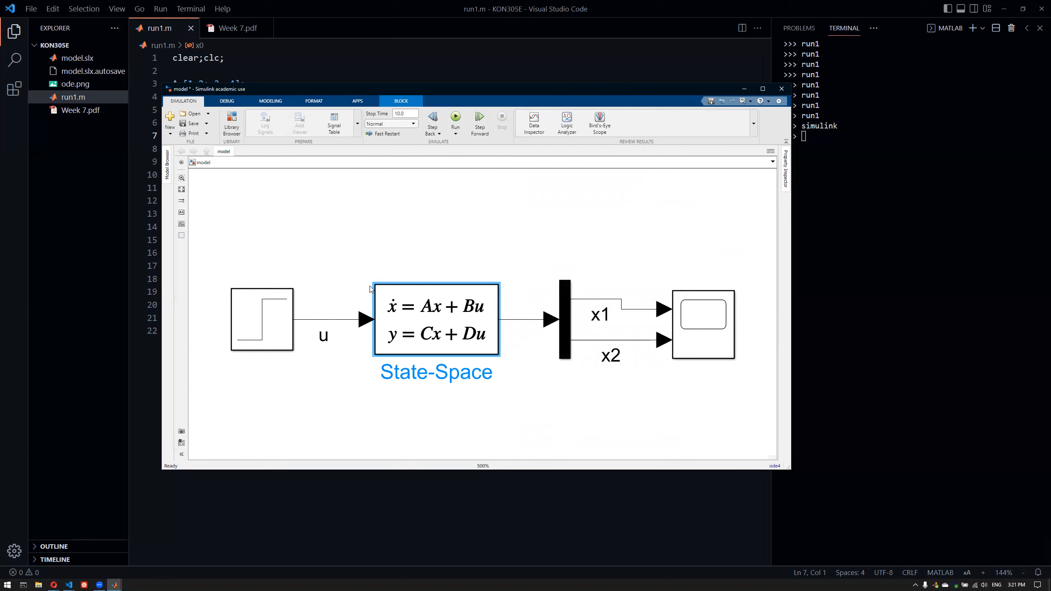
pyautogui.click(341, 238)
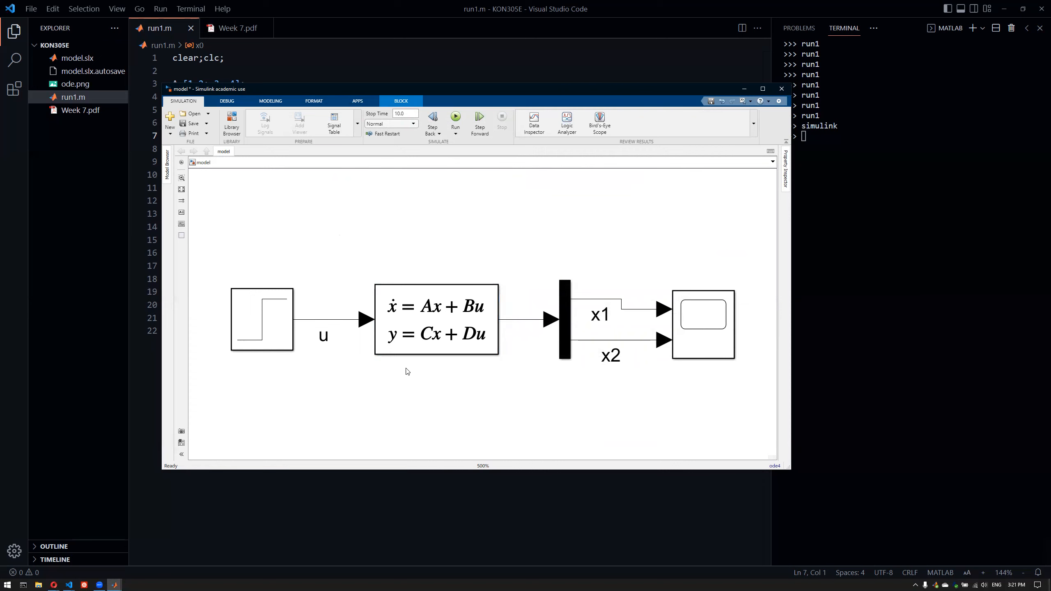
pyautogui.doubleClick(422, 330)
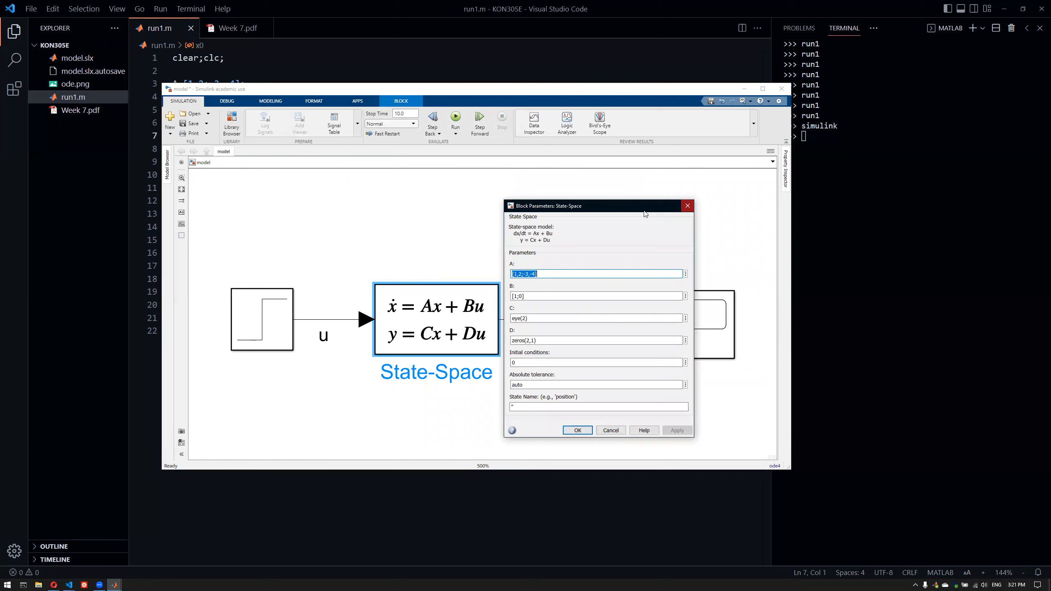
pyautogui.click(688, 206)
pyautogui.click(189, 124)
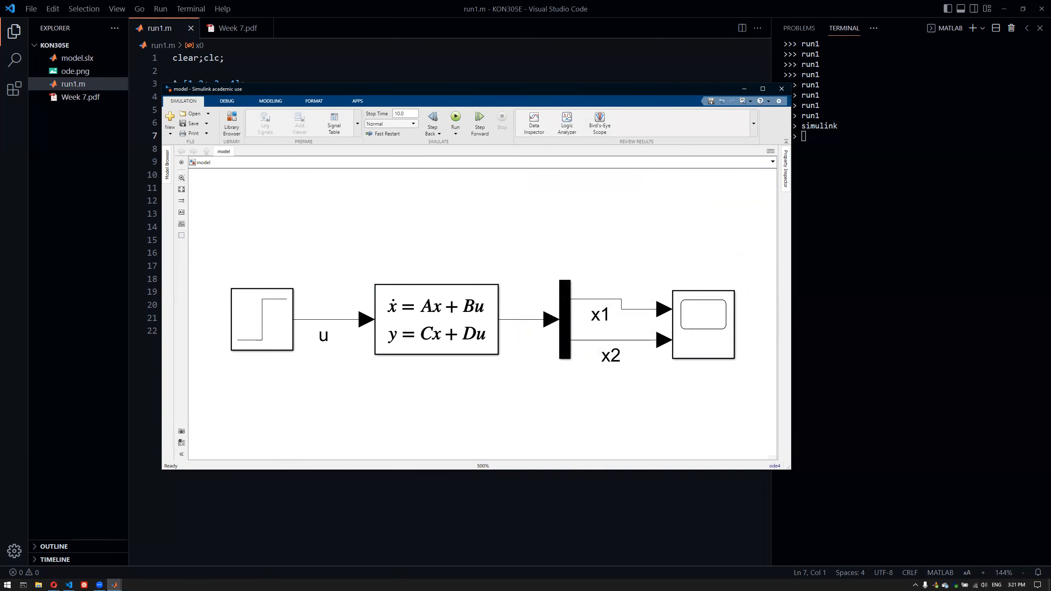
# Read part b) of the Week 7 assignment in Week 7.pdf
pyautogui.click(246, 29)
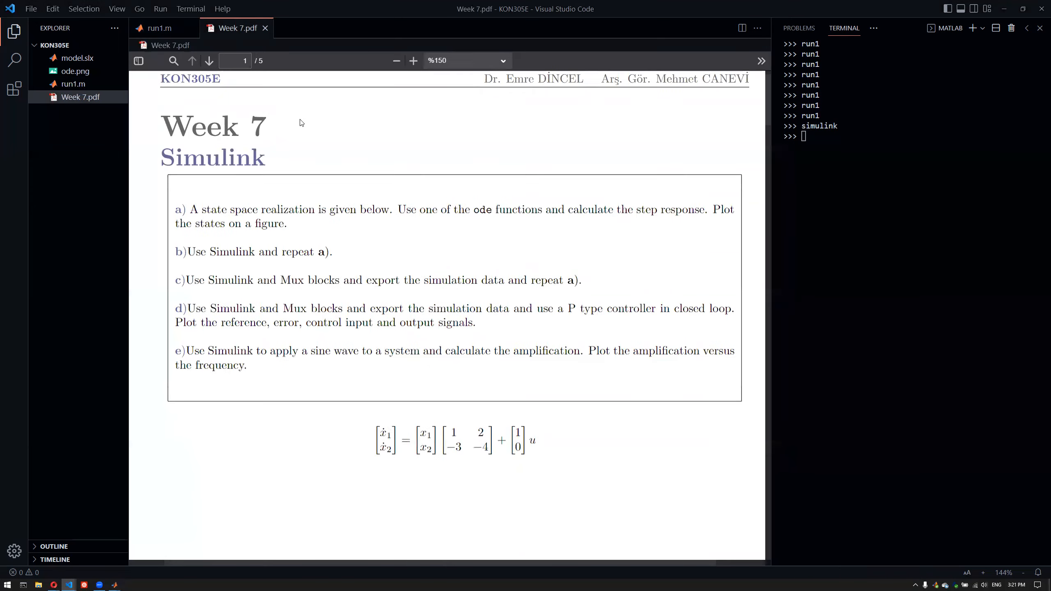
pyautogui.moveTo(223, 252); pyautogui.dragTo(331, 252)
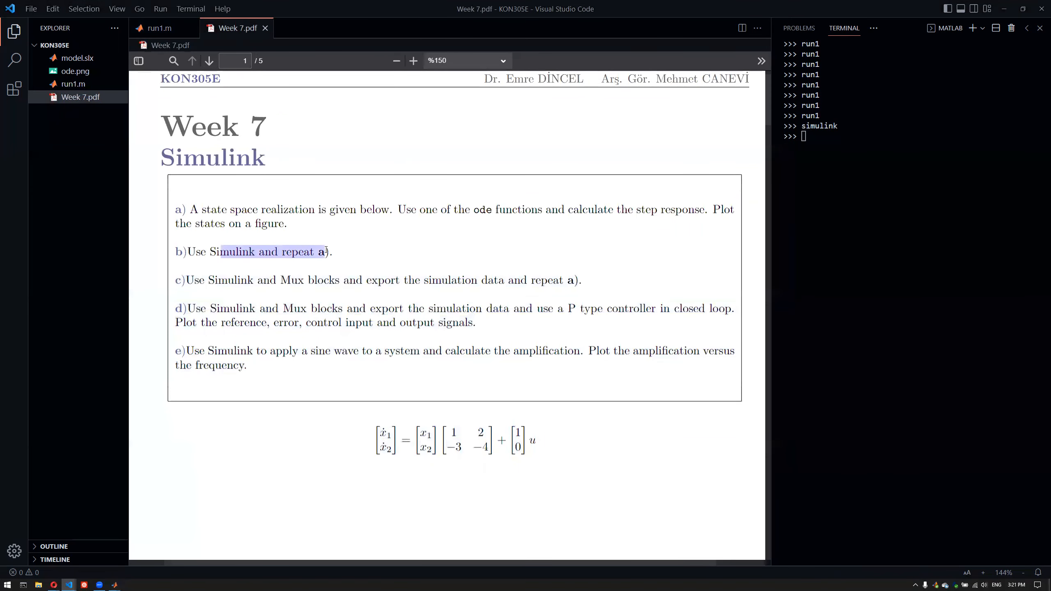
pyautogui.click(260, 129)
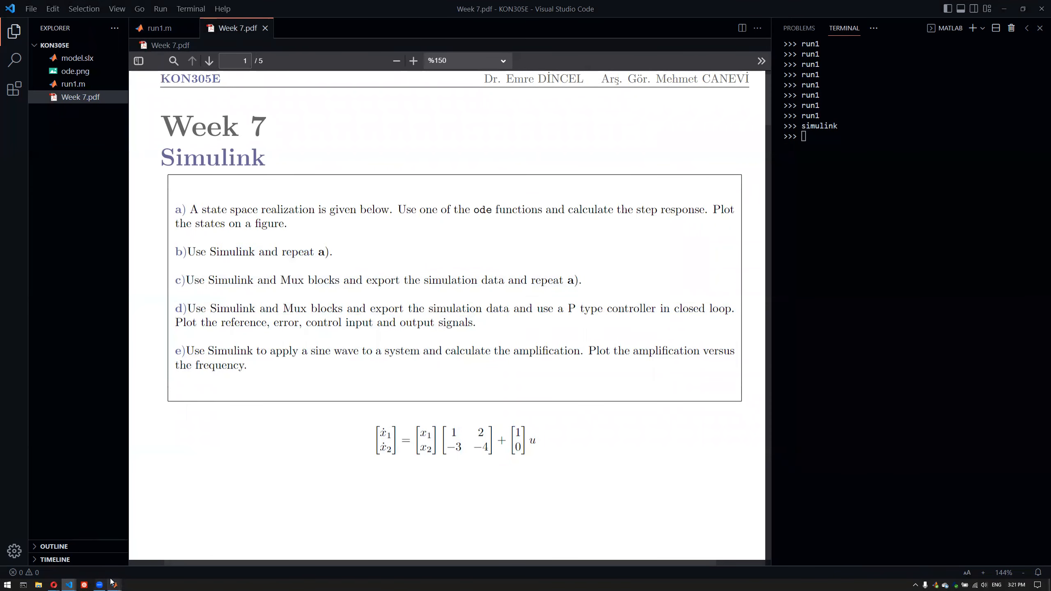
# Switch to the Simulink model, open the Scope and copy its x1, x2 plot to the clipboard
pyautogui.moveTo(114, 585)
pyautogui.click(139, 547)
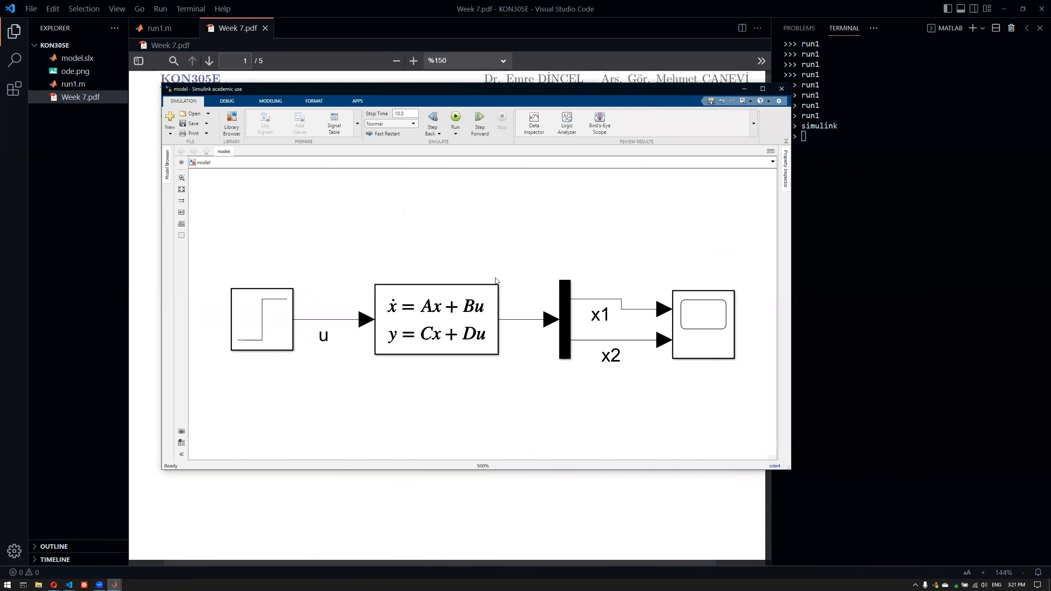
pyautogui.click(696, 339)
pyautogui.doubleClick(695, 338)
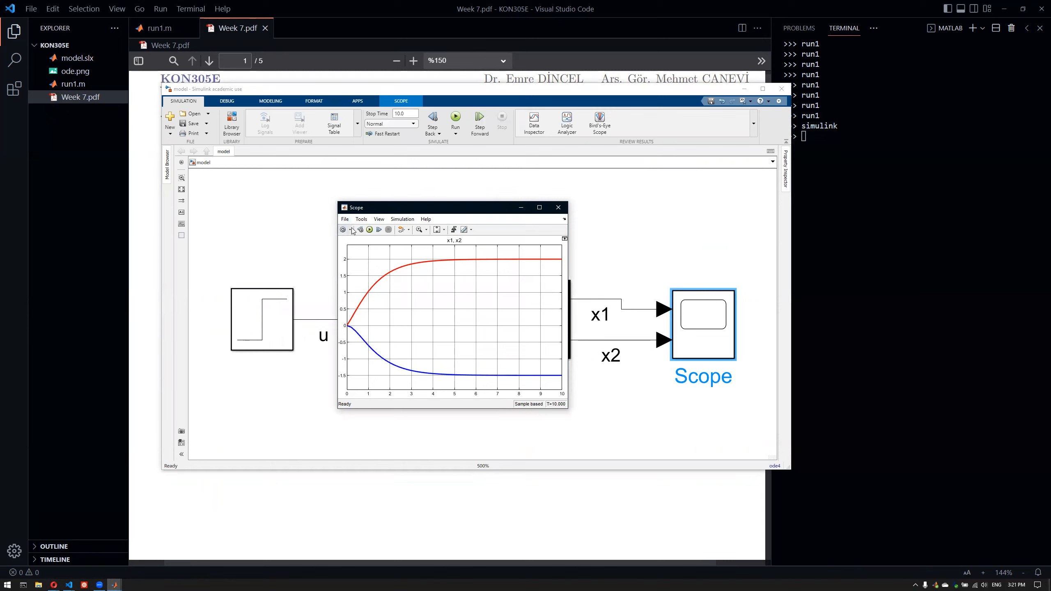
pyautogui.click(351, 230)
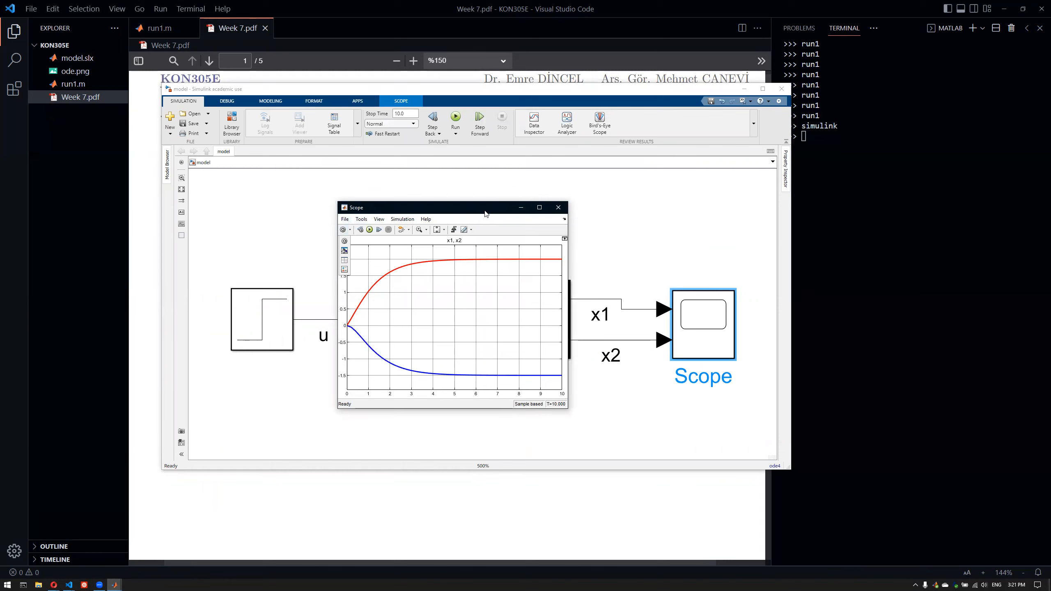
pyautogui.click(342, 220)
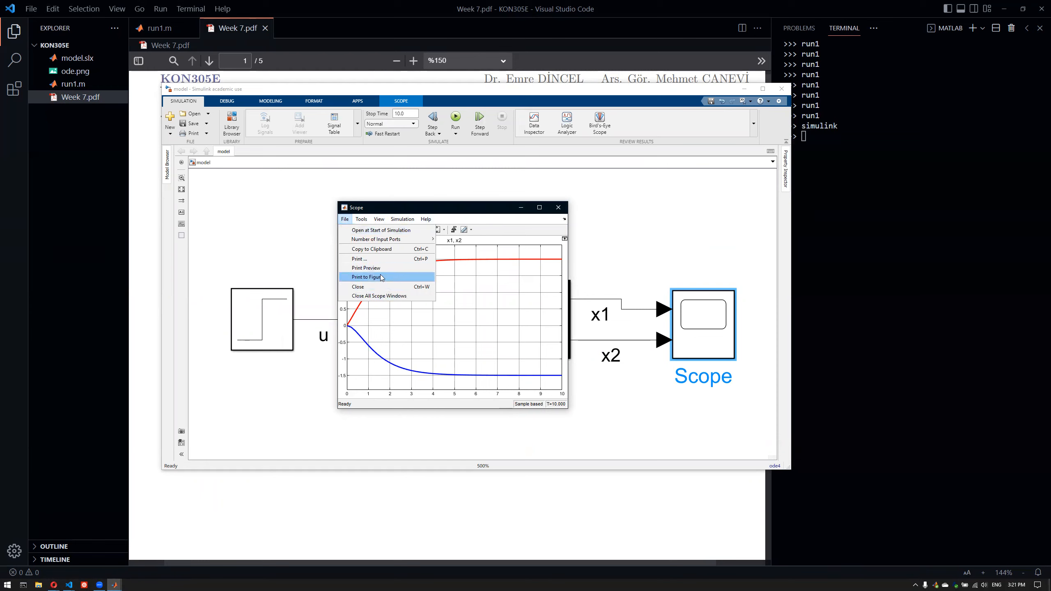
pyautogui.click(372, 249)
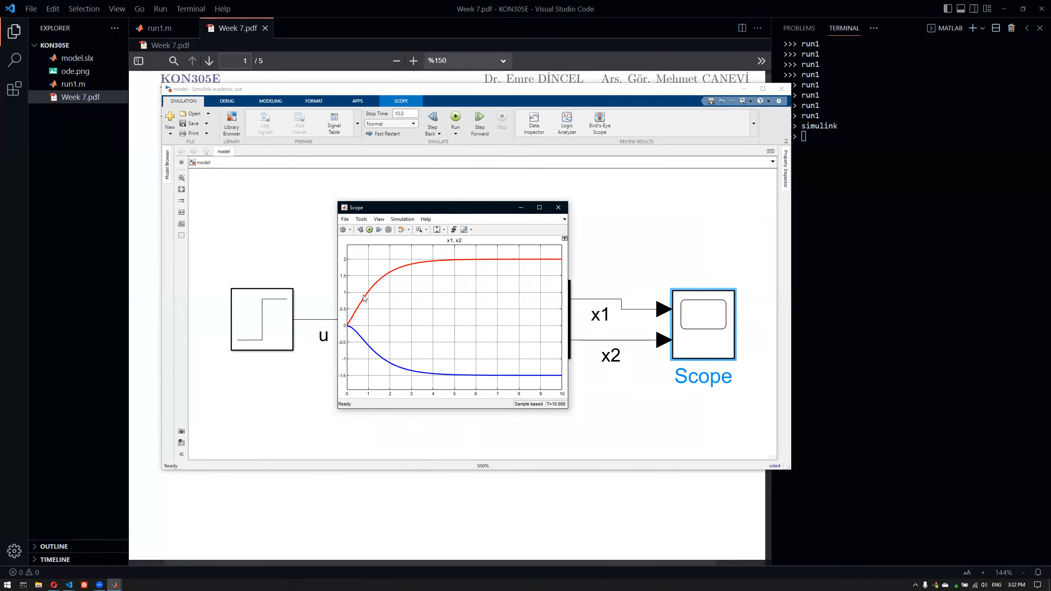
# Open Paint, paste the copied Scope plot into it and close Paint without saving
pyautogui.press('super')
pyautogui.write('pai')
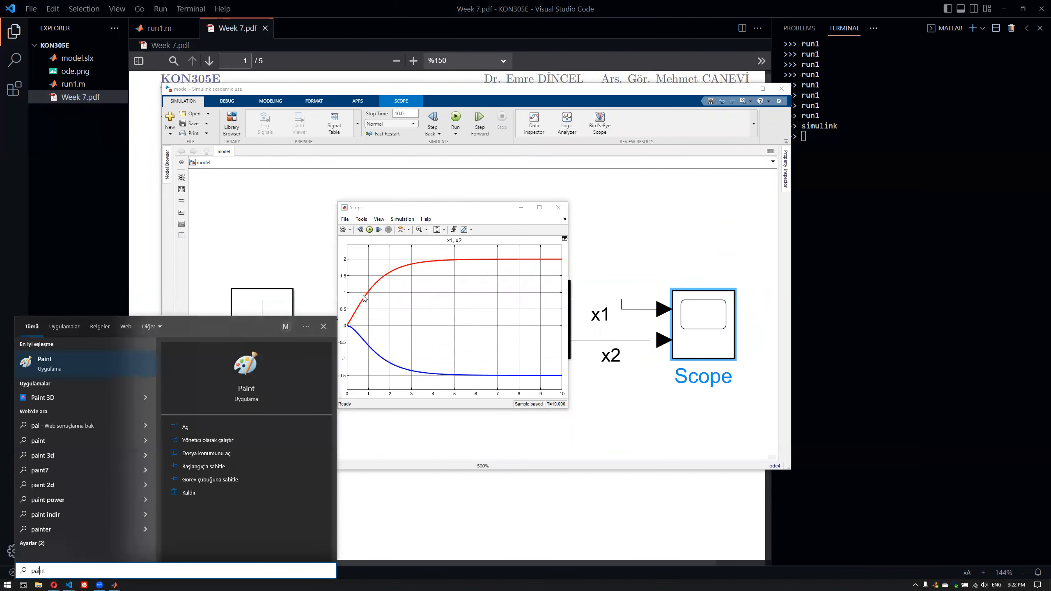
pyautogui.press('Return')
pyautogui.hotkey('ctrl', 'v')
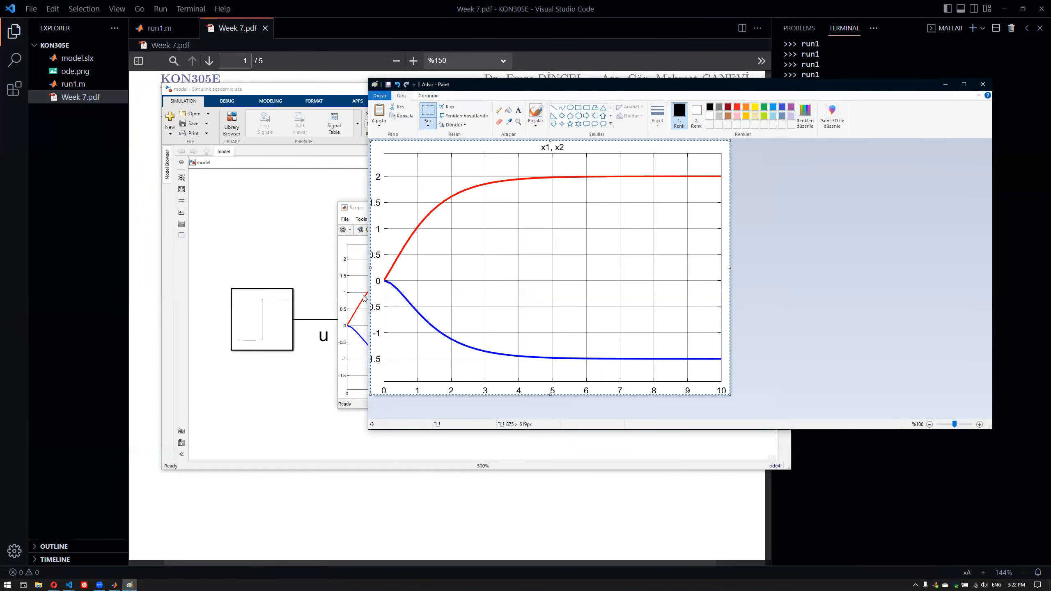
pyautogui.click(774, 318)
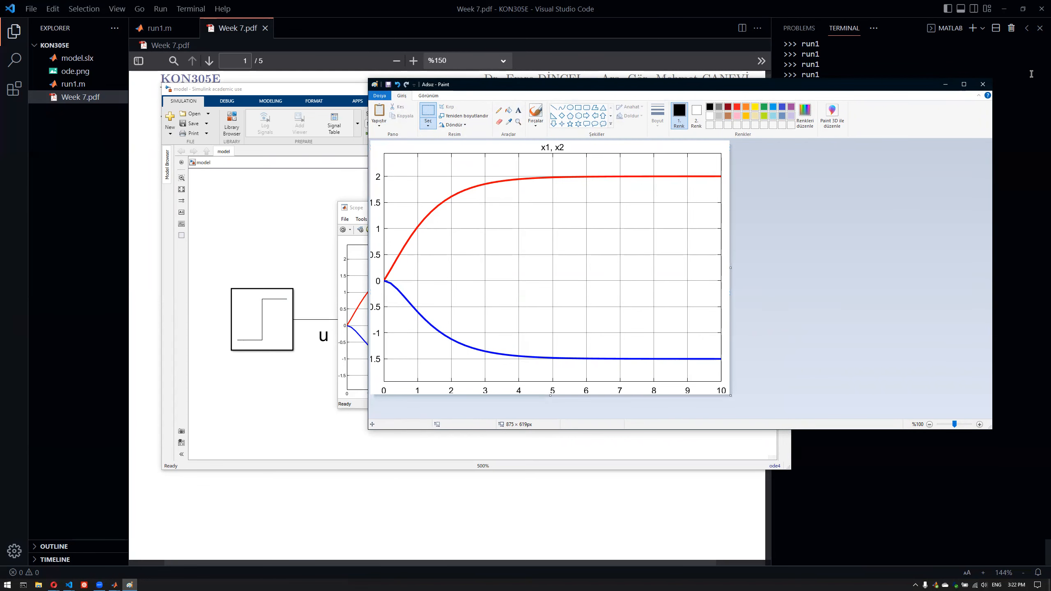
pyautogui.click(984, 85)
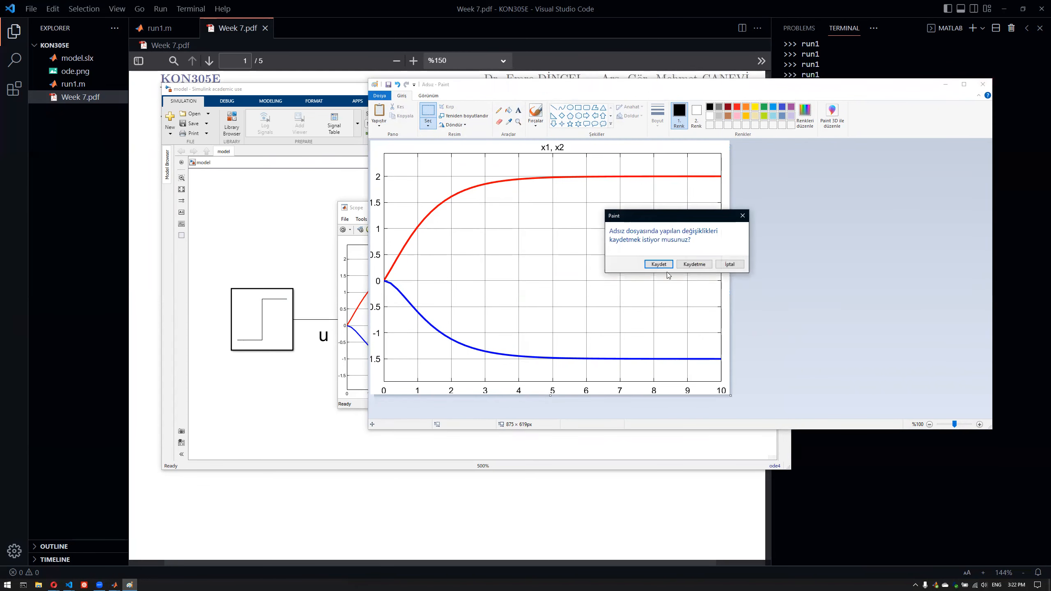
pyautogui.click(703, 265)
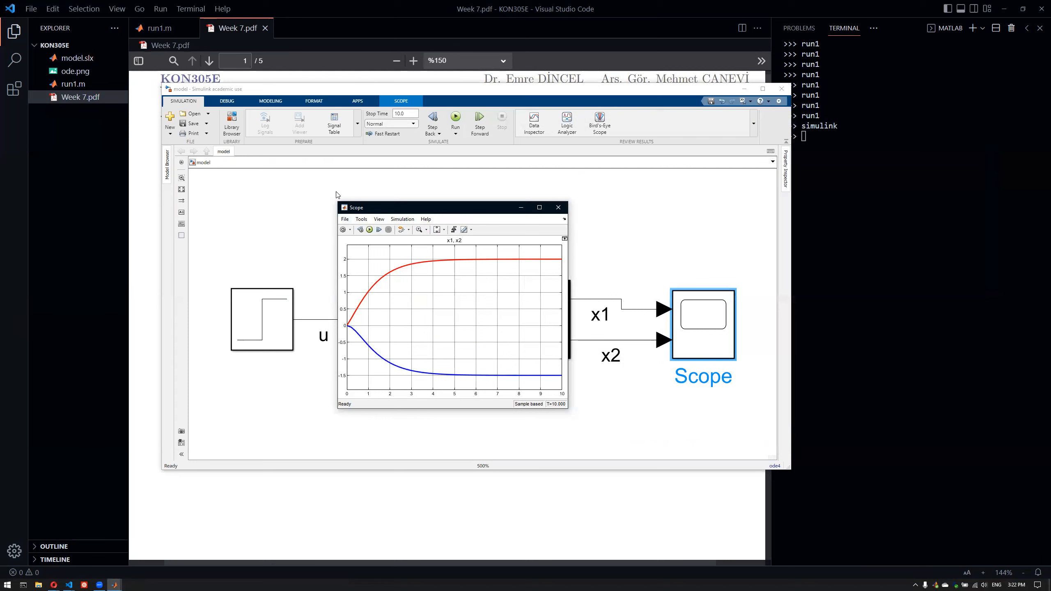
# Print the Scope plot to a MATLAB figure and move the figure window beside the Scope
pyautogui.click(347, 220)
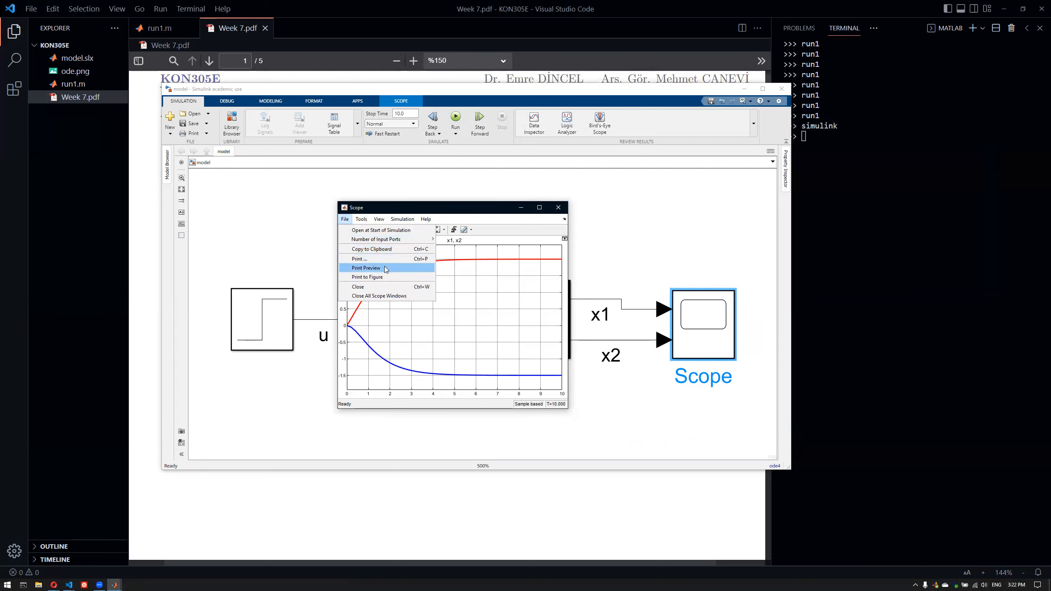
pyautogui.click(387, 278)
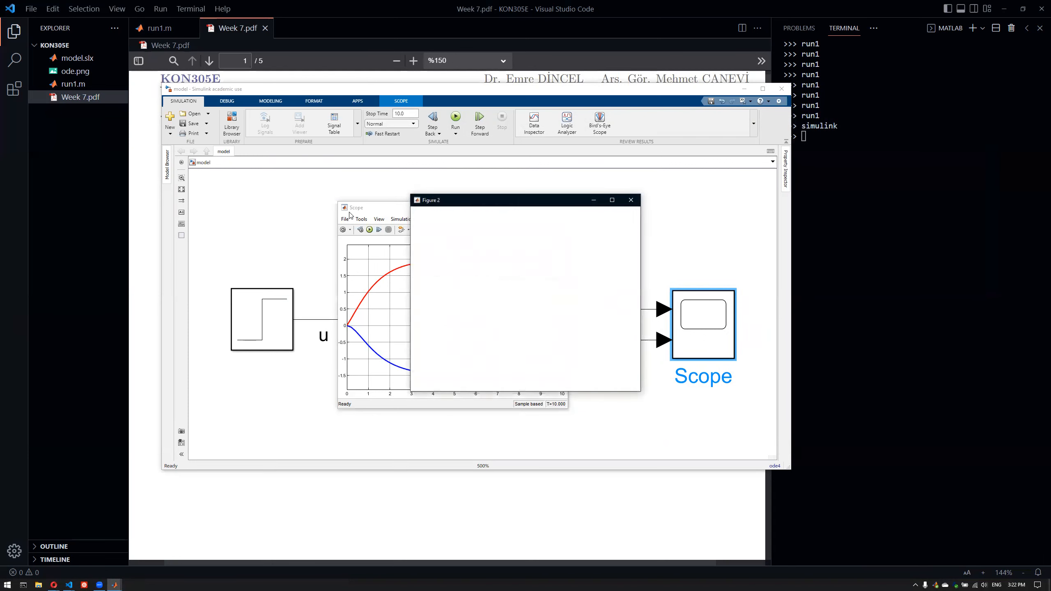
pyautogui.moveTo(459, 201); pyautogui.dragTo(699, 205)
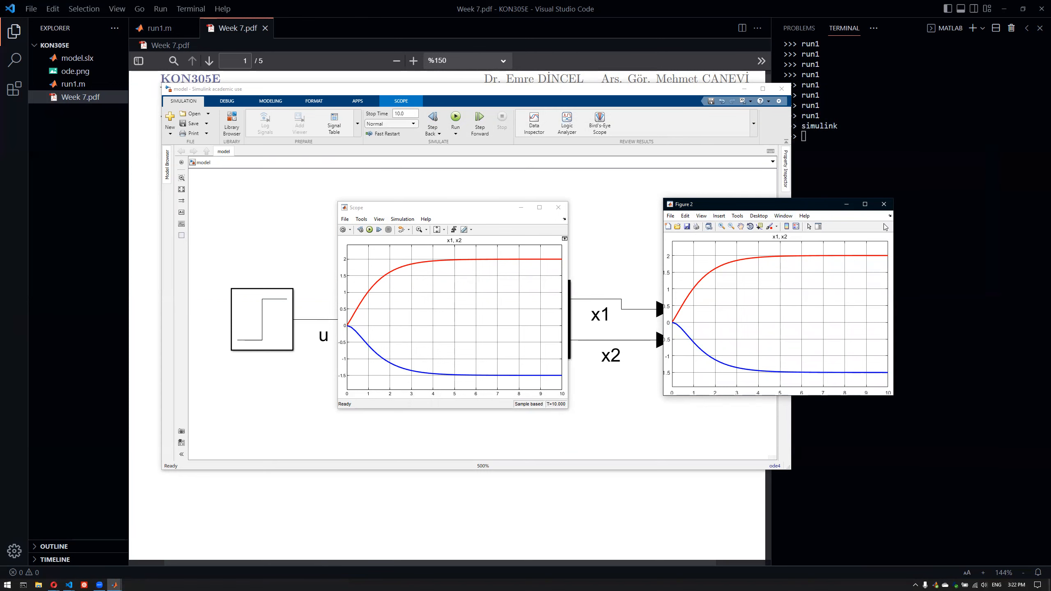
# Switch to Visual Studio Code and add figure(2); in front of the print command in run1.m
pyautogui.click(836, 160)
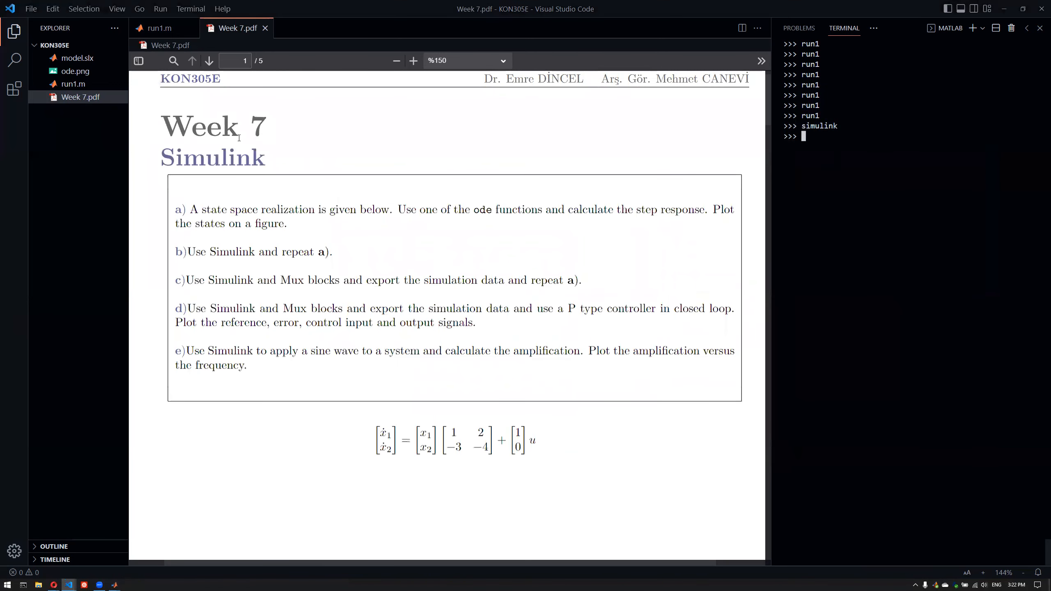
pyautogui.click(153, 28)
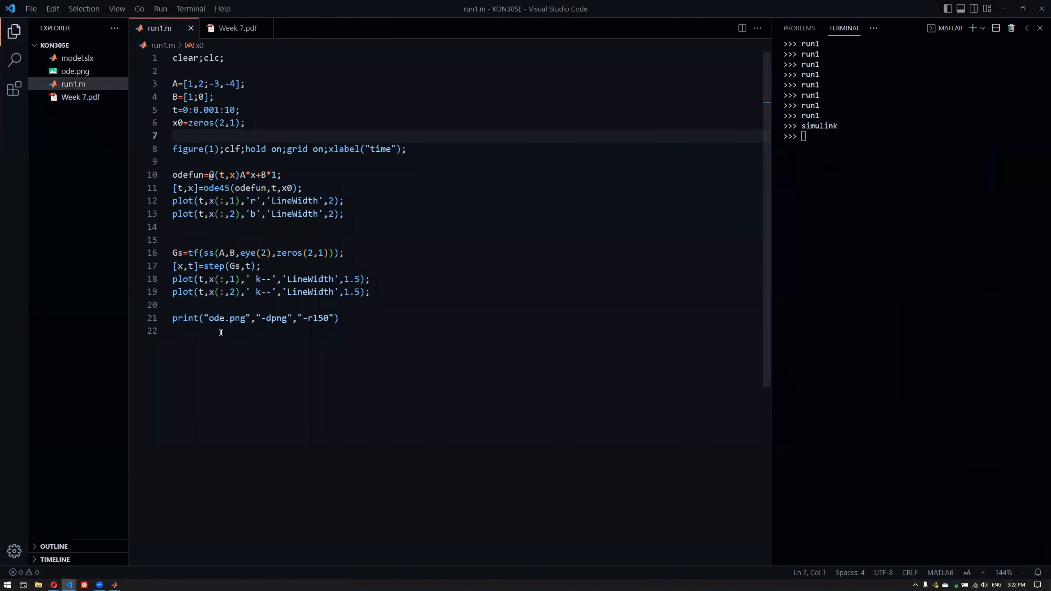
pyautogui.moveTo(223, 331); pyautogui.dragTo(159, 313)
pyautogui.hotkey('ctrl', '`')
pyautogui.write('fig')
pyautogui.press('BackSpace')
pyautogui.press('BackSpace')
pyautogui.press('BackSpace')
pyautogui.moveTo(265, 285); pyautogui.dragTo(268, 289)
pyautogui.press('Left')
pyautogui.press('Home')
pyautogui.press('Down')
pyautogui.press('Right')
pyautogui.press('Down')
pyautogui.press('Return')
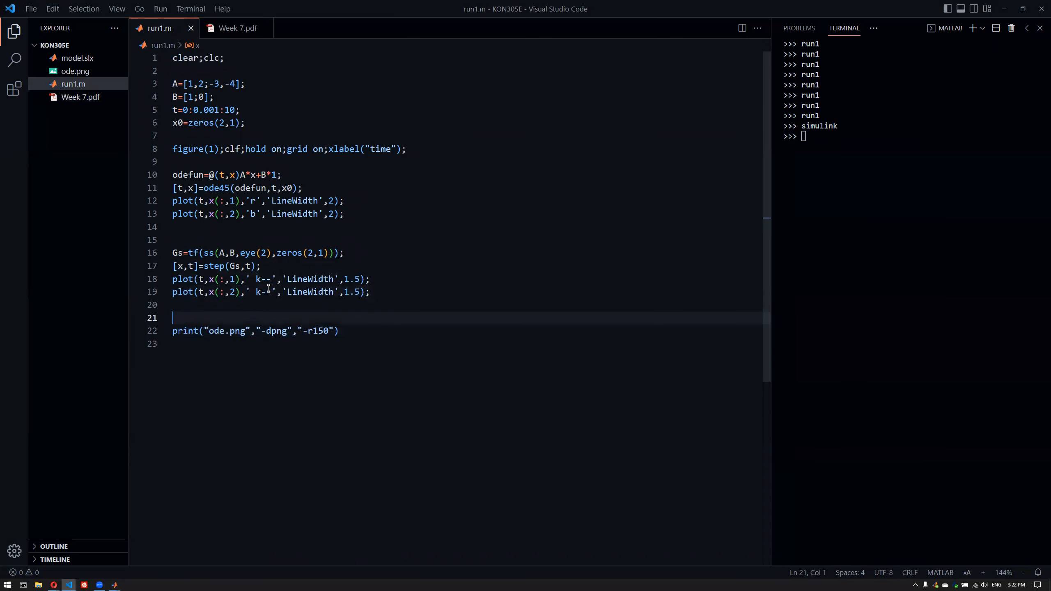
pyautogui.write('figure(2);')
pyautogui.press('Delete')
# Run only the figure(2);print("ode.png","-dpng","-r150") line in MATLAB and open the exported ode.png
pyautogui.hotkey('ctrl', 'l')
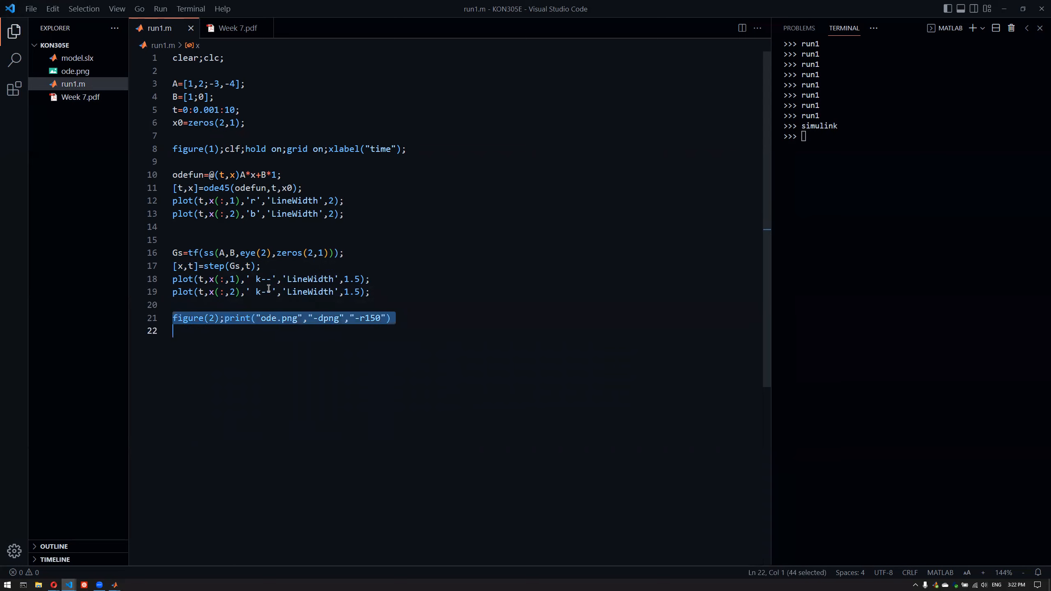
pyautogui.press('F9')
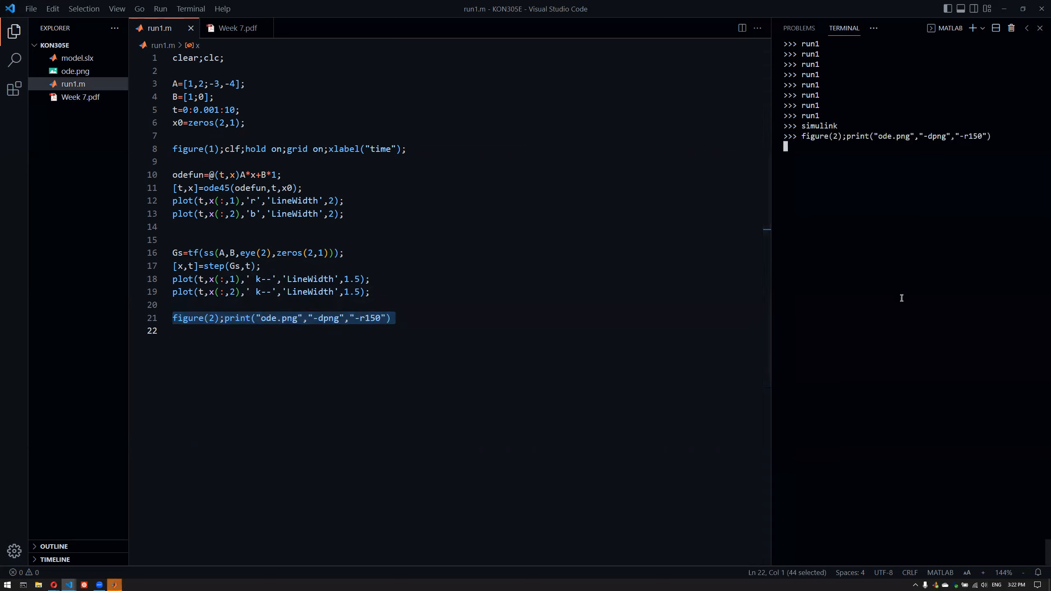
pyautogui.click(77, 74)
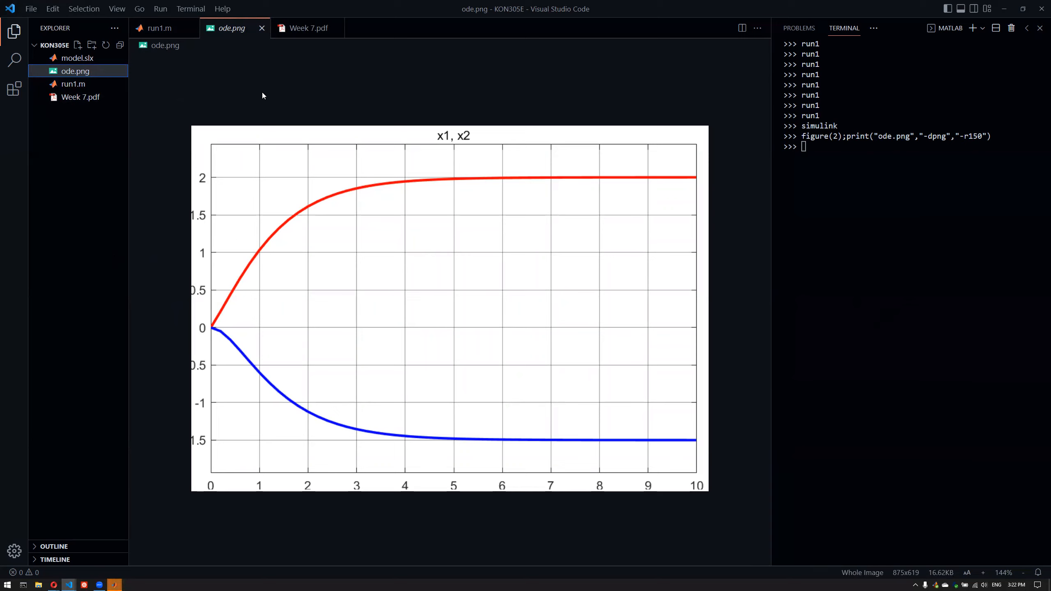
# Review the print command in run1.m, examining its file name, format and resolution arguments
pyautogui.click(171, 28)
pyautogui.click(213, 329)
pyautogui.moveTo(225, 318); pyautogui.dragTo(251, 318)
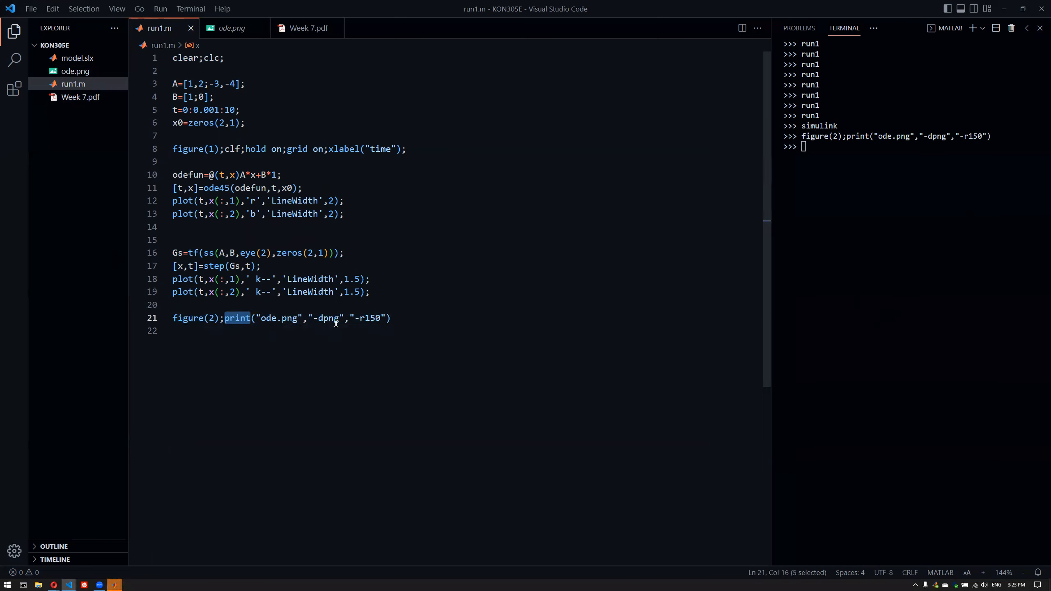
pyautogui.moveTo(344, 317)
pyautogui.mouseDown()
pyautogui.moveTo(308, 314)
pyautogui.moveTo(325, 316)
pyautogui.mouseUp()
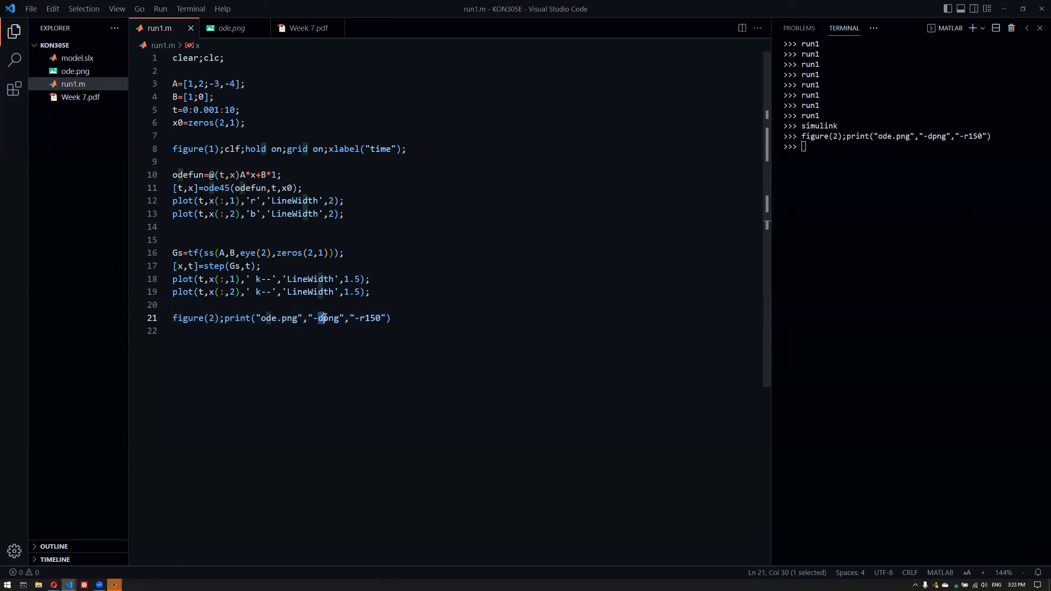
pyautogui.click(342, 327)
pyautogui.doubleClick(335, 318)
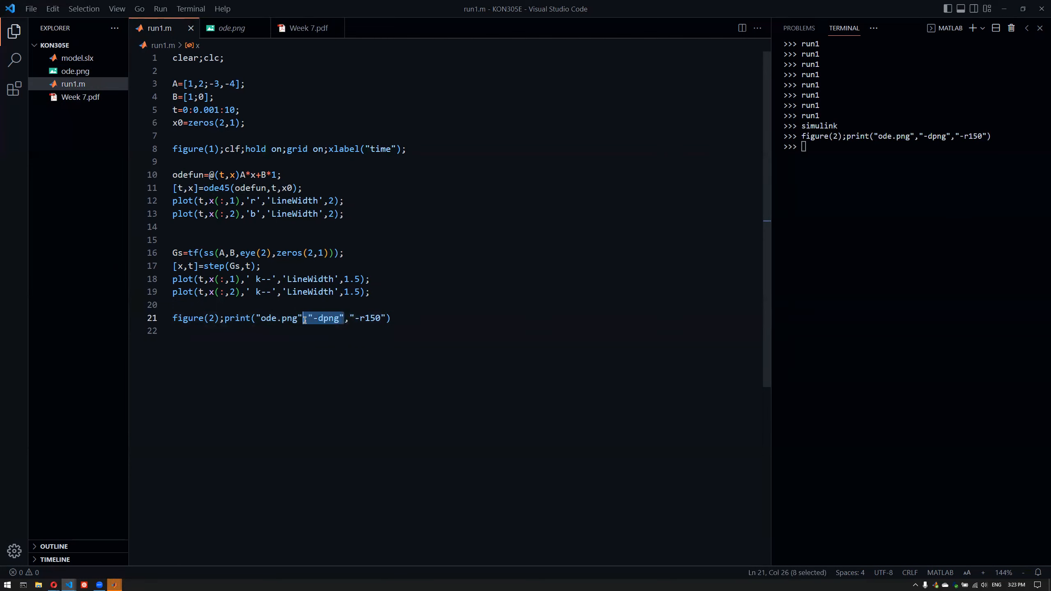
pyautogui.click(301, 345)
pyautogui.moveTo(365, 318); pyautogui.dragTo(360, 317)
pyautogui.click(358, 342)
pyautogui.doubleClick(370, 317)
pyautogui.click(331, 338)
pyautogui.doubleClick(264, 318)
pyautogui.click(249, 365)
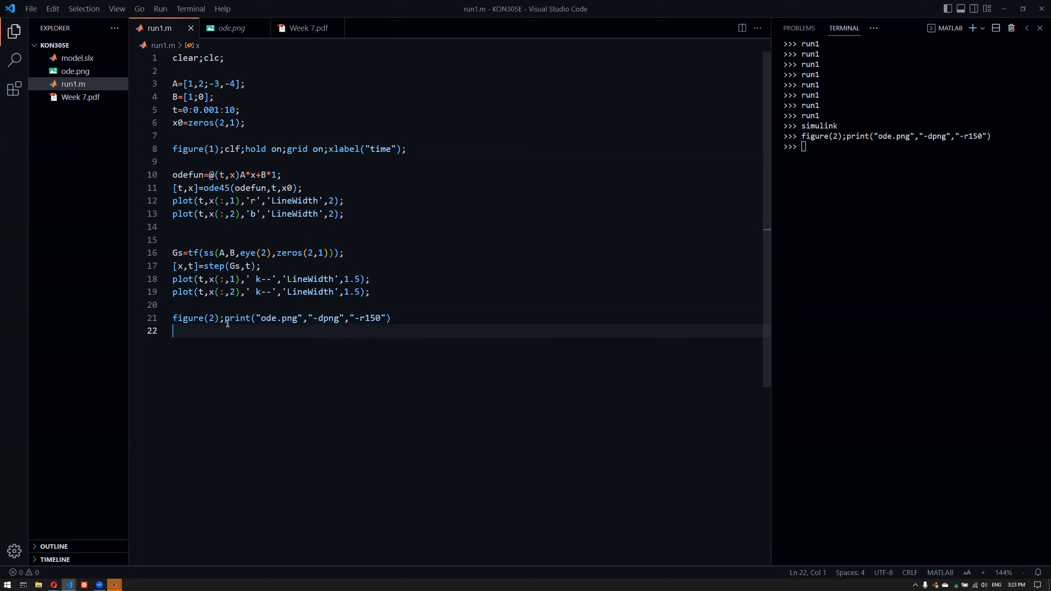
pyautogui.moveTo(222, 322); pyautogui.dragTo(256, 360)
pyautogui.press('Delete')
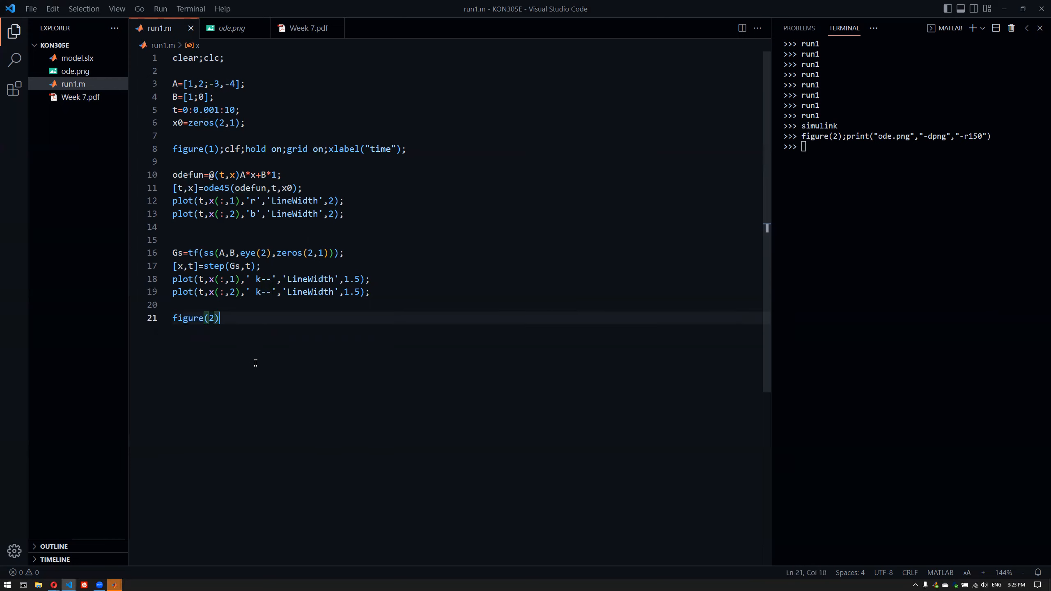
pyautogui.hotkey('ctrl', 'z')
# Remove figure(2); from the last line of run1.m, leaving only the print command
pyautogui.click(221, 318)
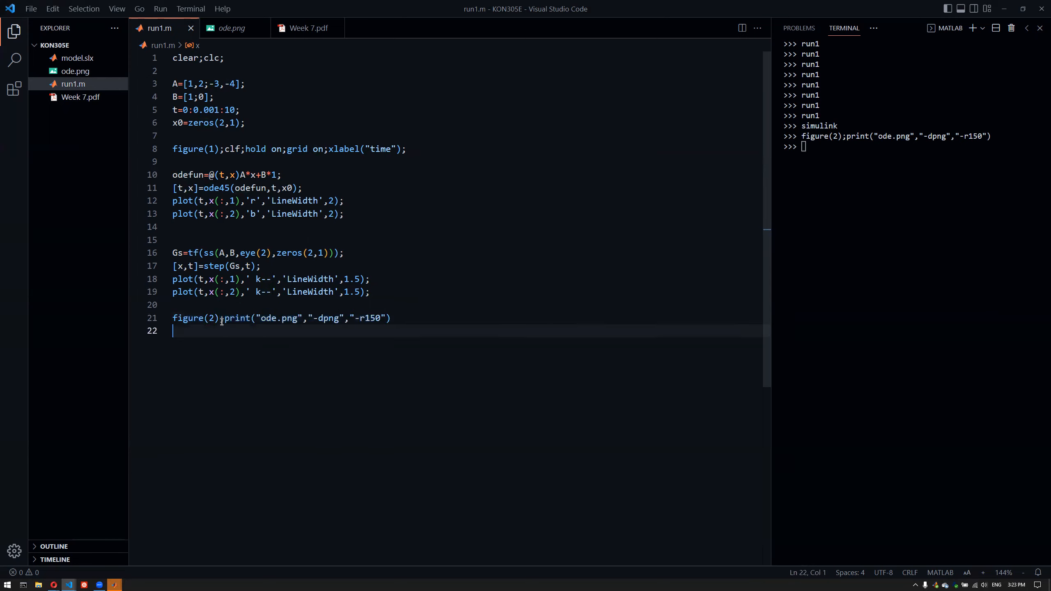
pyautogui.moveTo(222, 318); pyautogui.dragTo(161, 324)
pyautogui.press('Delete')
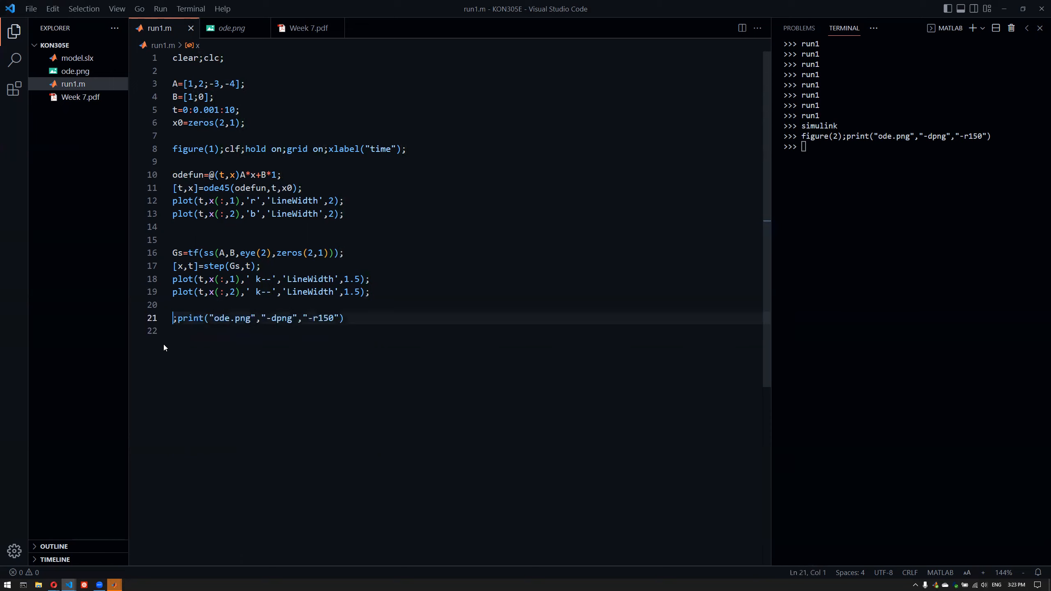
pyautogui.press('Delete')
pyautogui.click(232, 343)
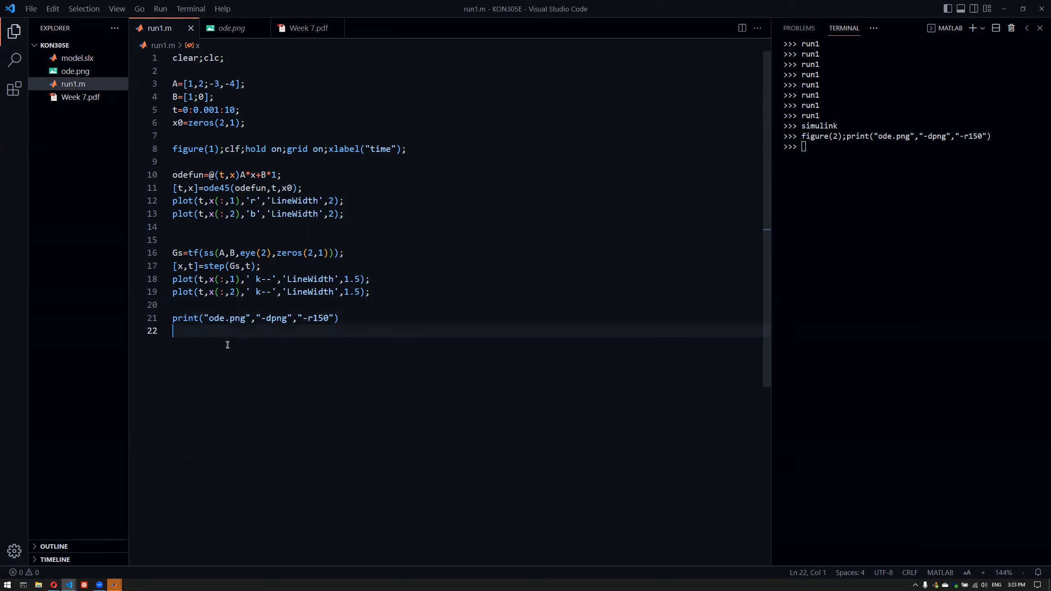
# Read part c) of the assignment in Week 7.pdf, about Mux blocks and exporting simulation data
pyautogui.click(313, 29)
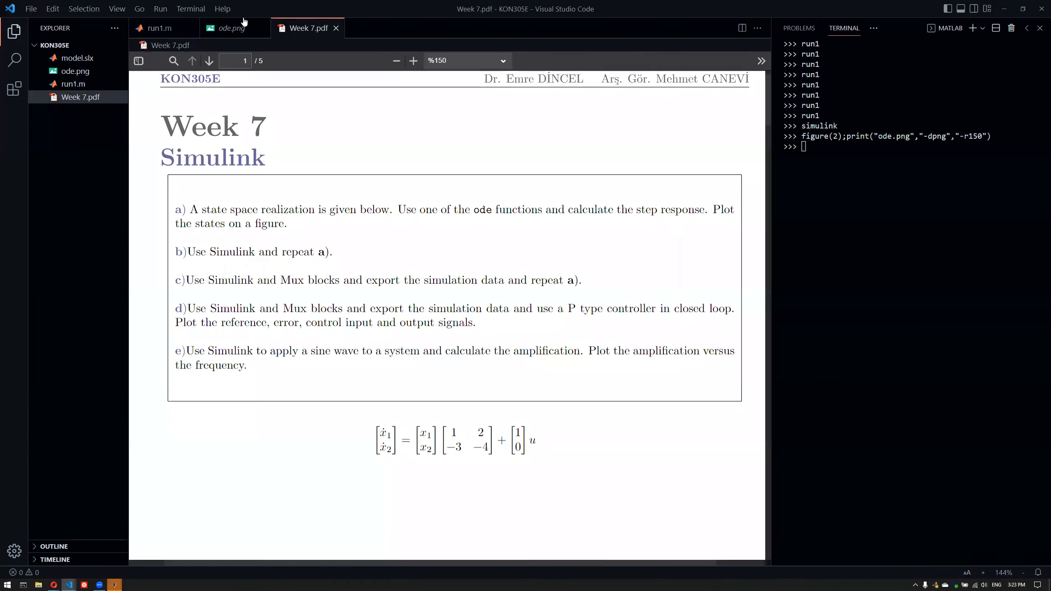
pyautogui.moveTo(396, 324); pyautogui.dragTo(390, 324)
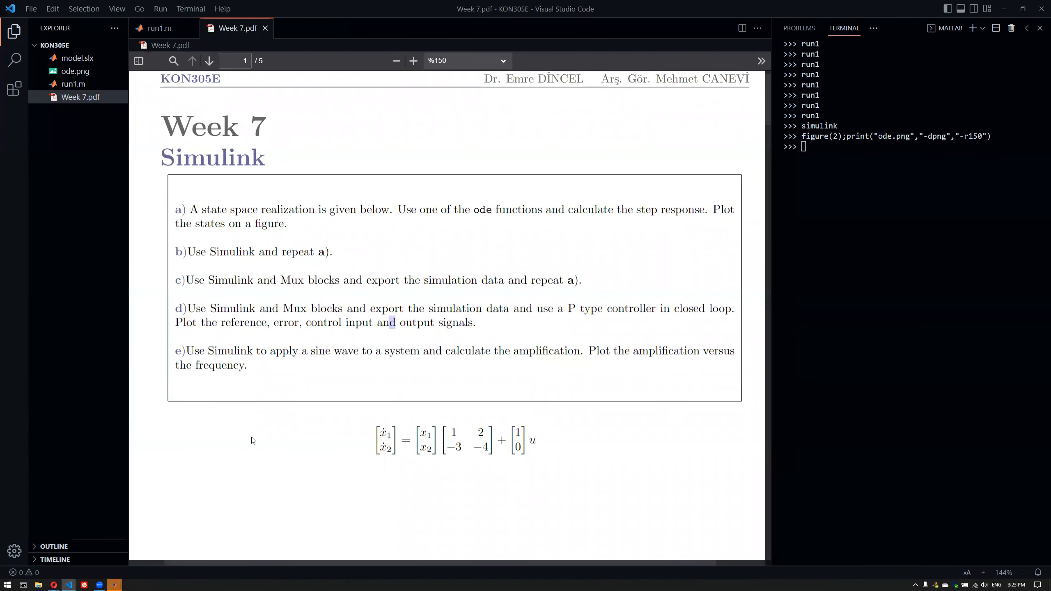
pyautogui.click(255, 324)
pyautogui.moveTo(305, 285); pyautogui.dragTo(475, 279)
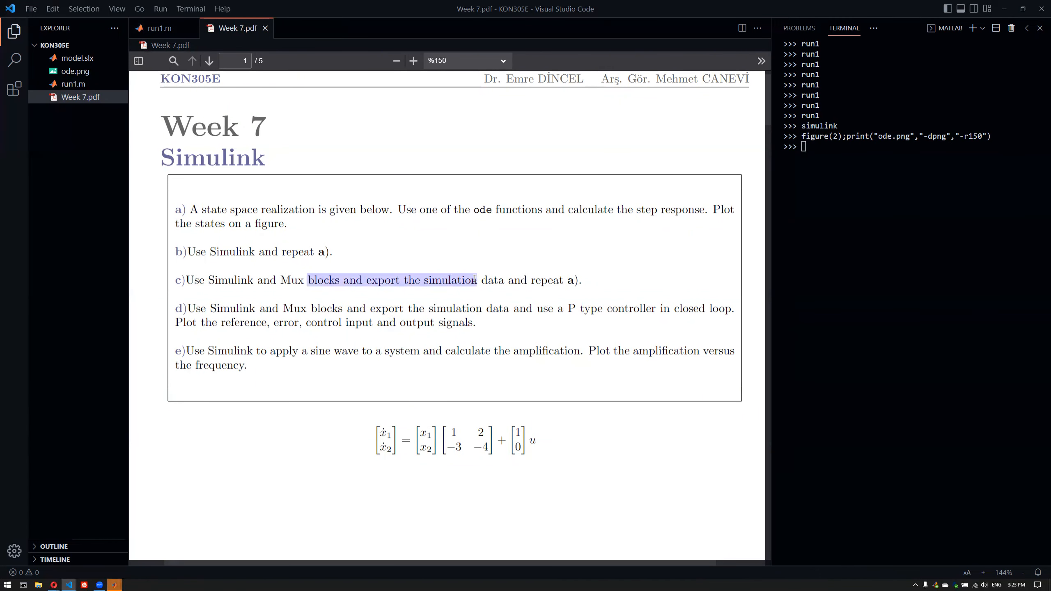
pyautogui.click(305, 253)
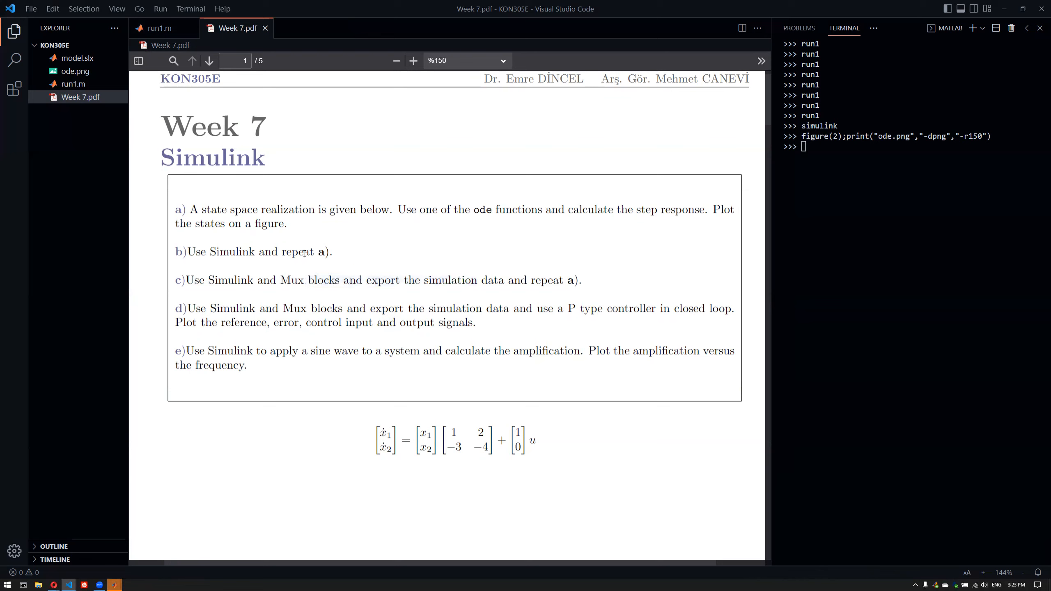
pyautogui.moveTo(229, 282); pyautogui.dragTo(380, 283)
pyautogui.click(292, 283)
# Close the Figure 2, Scope and Figure 1 windows, keeping the Simulink model open
pyautogui.click(115, 585)
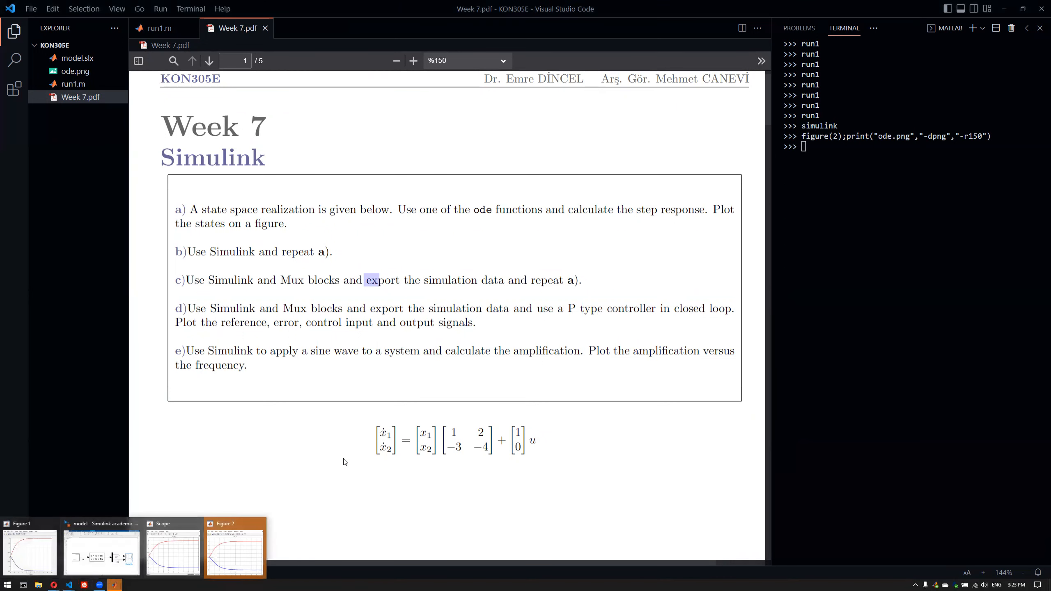
pyautogui.click(262, 524)
pyautogui.click(208, 524)
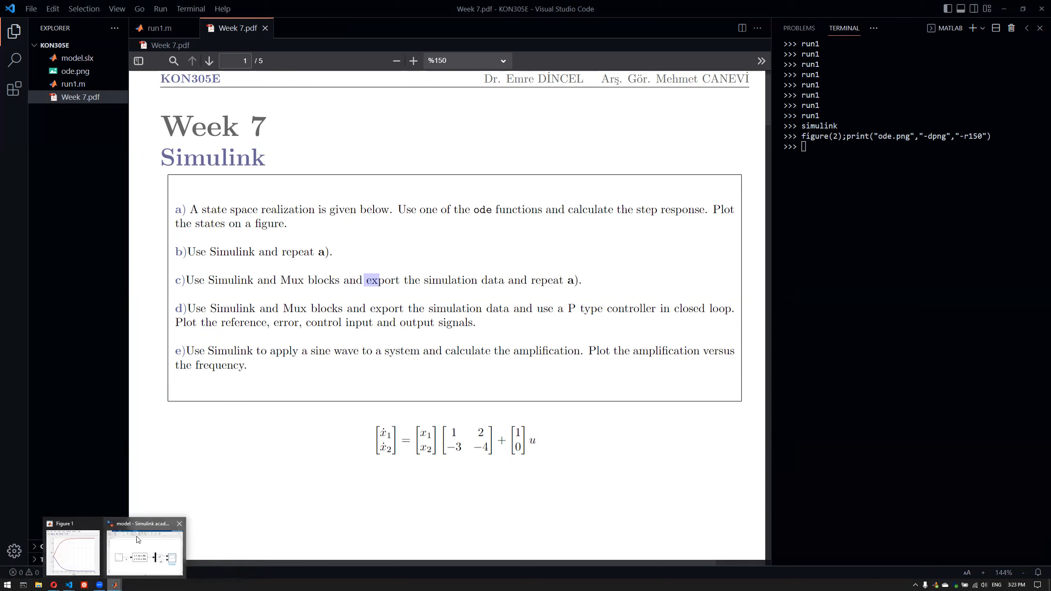
pyautogui.click(72, 551)
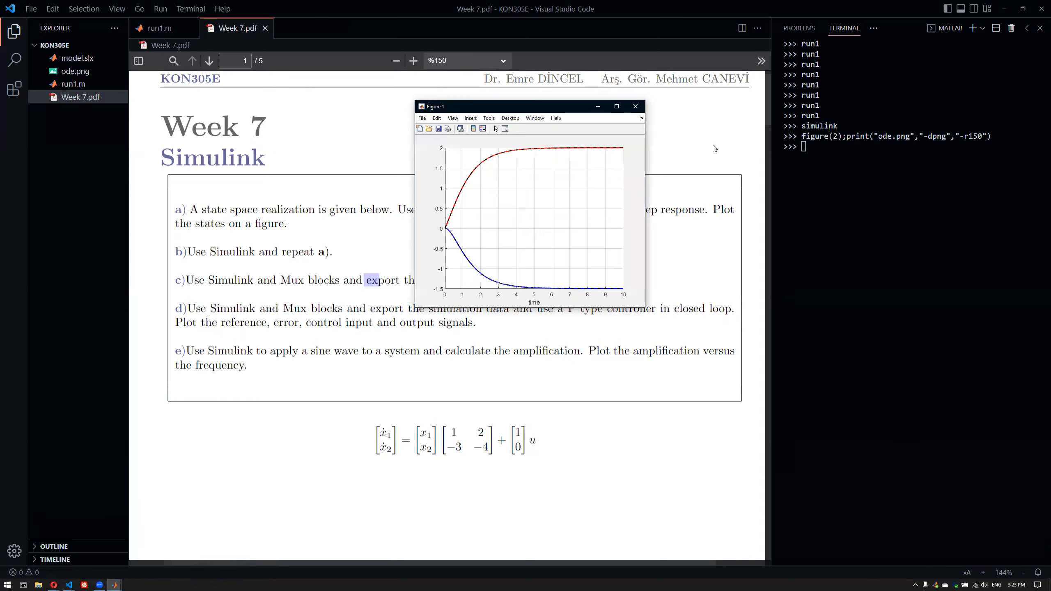
pyautogui.click(635, 107)
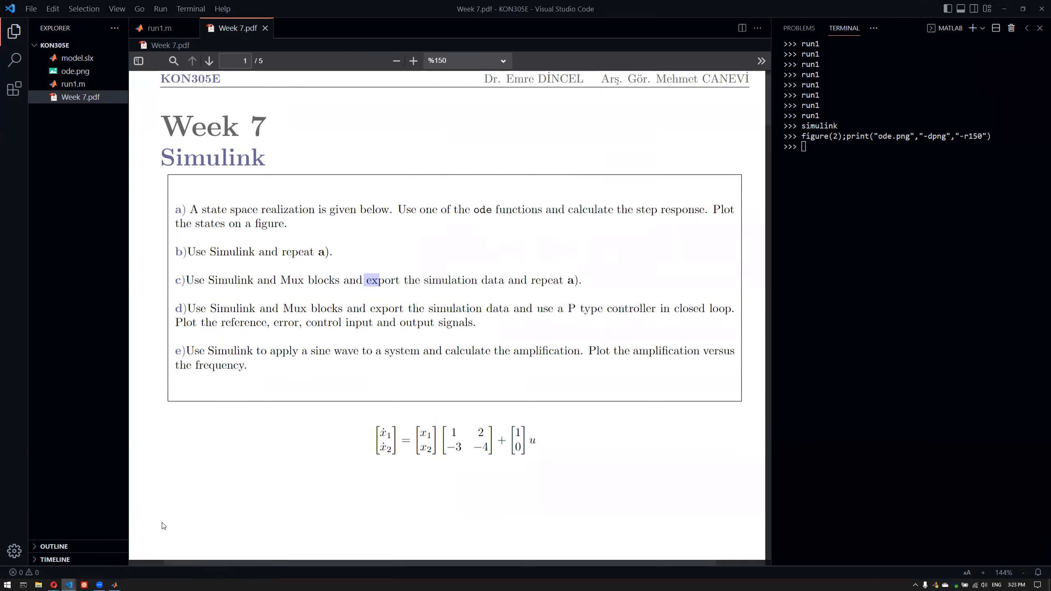
# In the Simulink model, move the Scope aside and delete the Demux block with its x1 and x2 signal lines
pyautogui.click(114, 584)
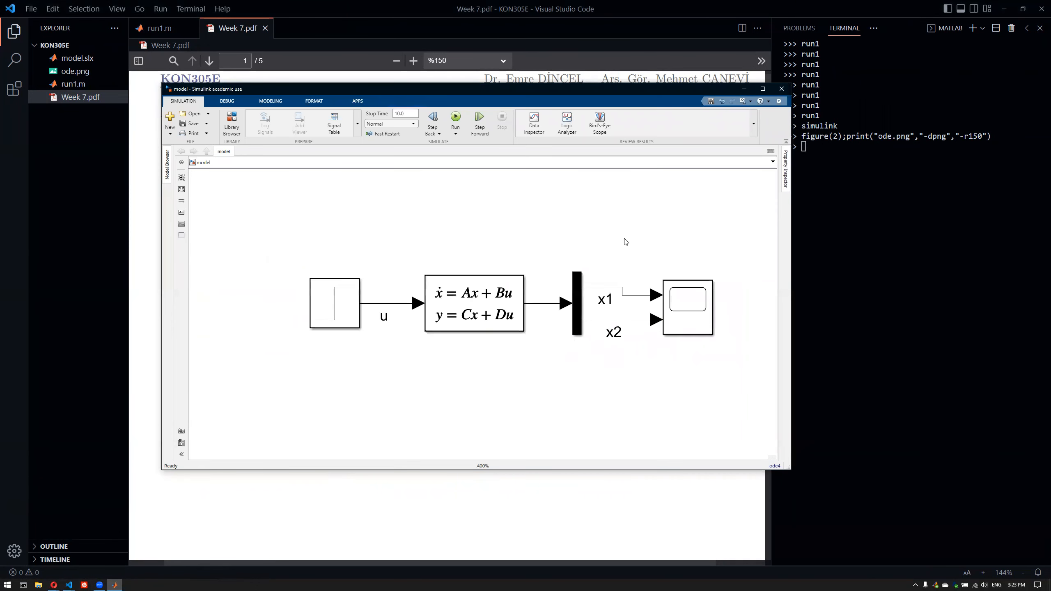
pyautogui.moveTo(690, 306); pyautogui.dragTo(707, 232)
pyautogui.moveTo(602, 192); pyautogui.dragTo(659, 312)
pyautogui.press('Delete')
pyautogui.click(577, 290)
pyautogui.press('Delete')
pyautogui.press('Delete')
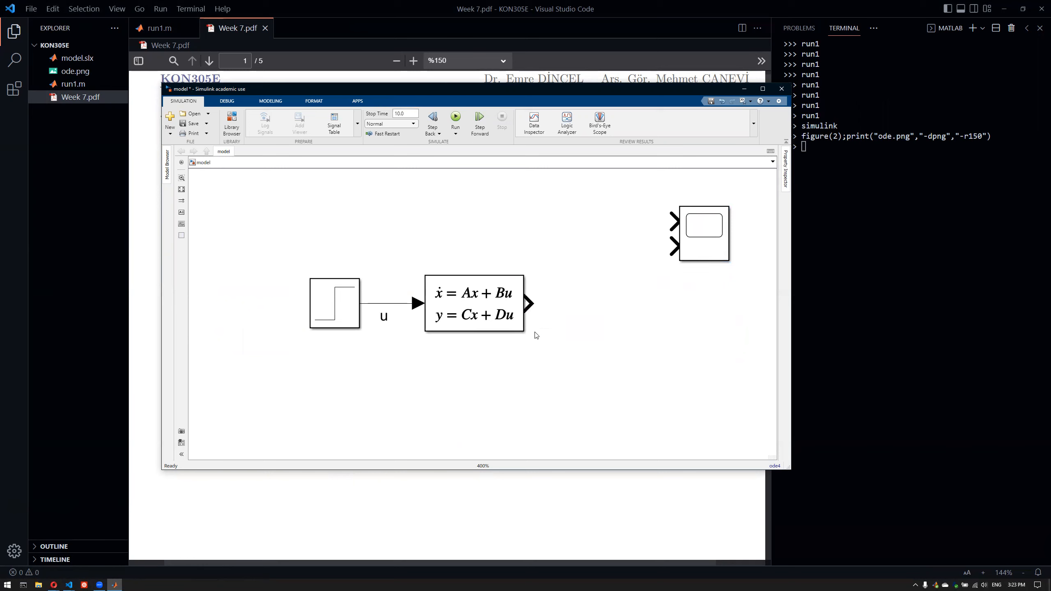
# Add a To File block and connect it to the State-Space block's output
pyautogui.doubleClick(575, 347)
pyautogui.write('to')
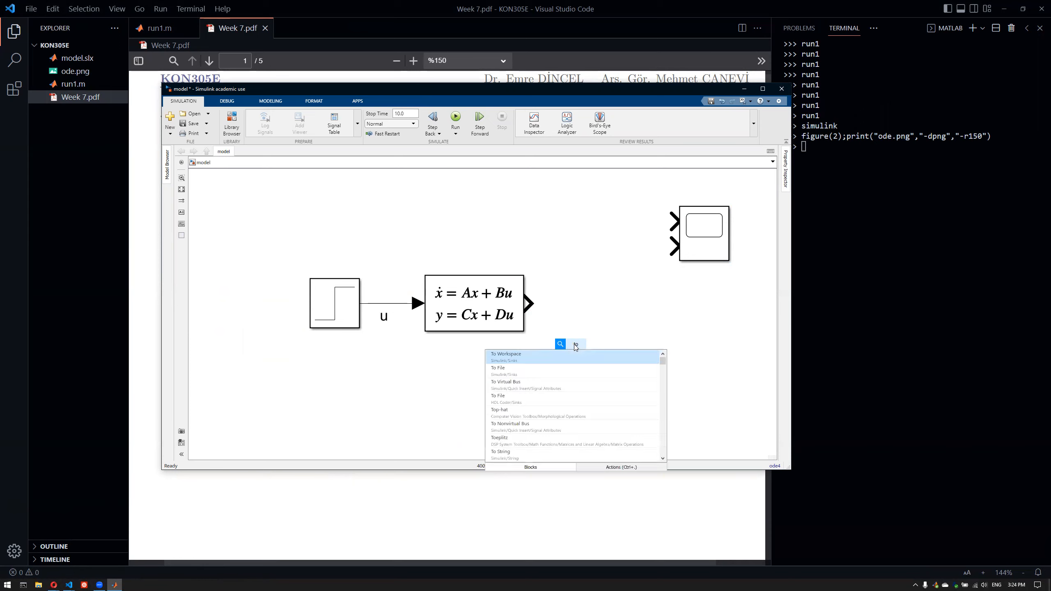
pyautogui.write('fil')
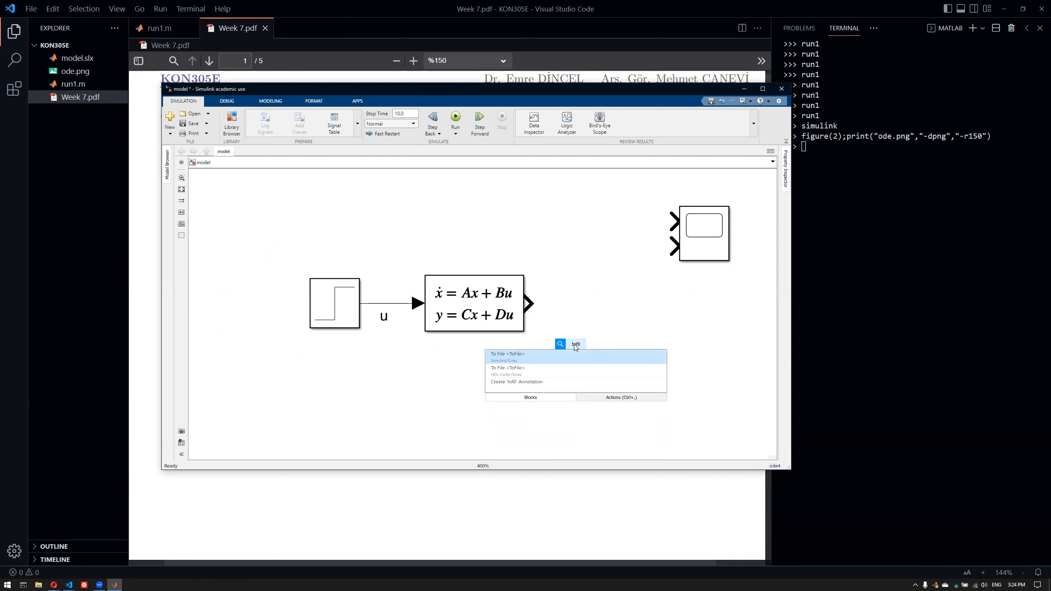
pyautogui.press('Return')
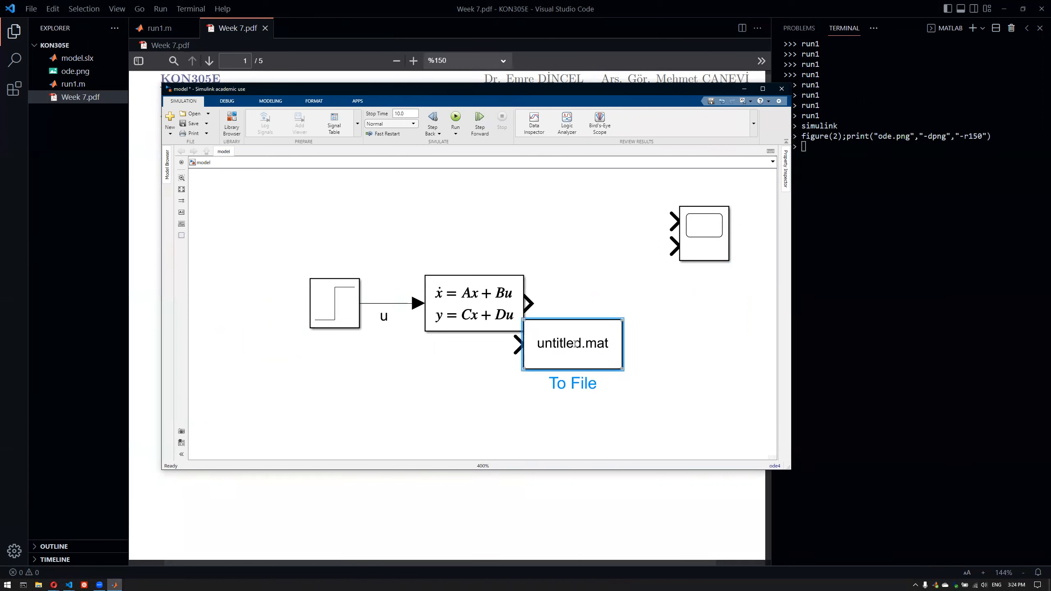
pyautogui.moveTo(580, 352); pyautogui.dragTo(613, 312)
pyautogui.click(593, 411)
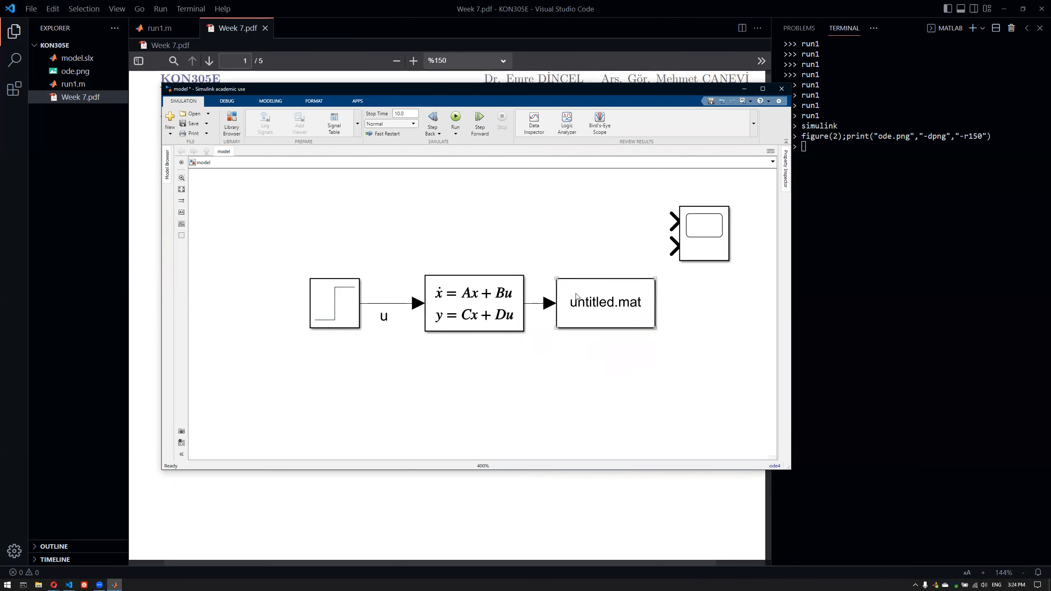
# Set the To File block's file name to results and its variable name to data
pyautogui.doubleClick(595, 302)
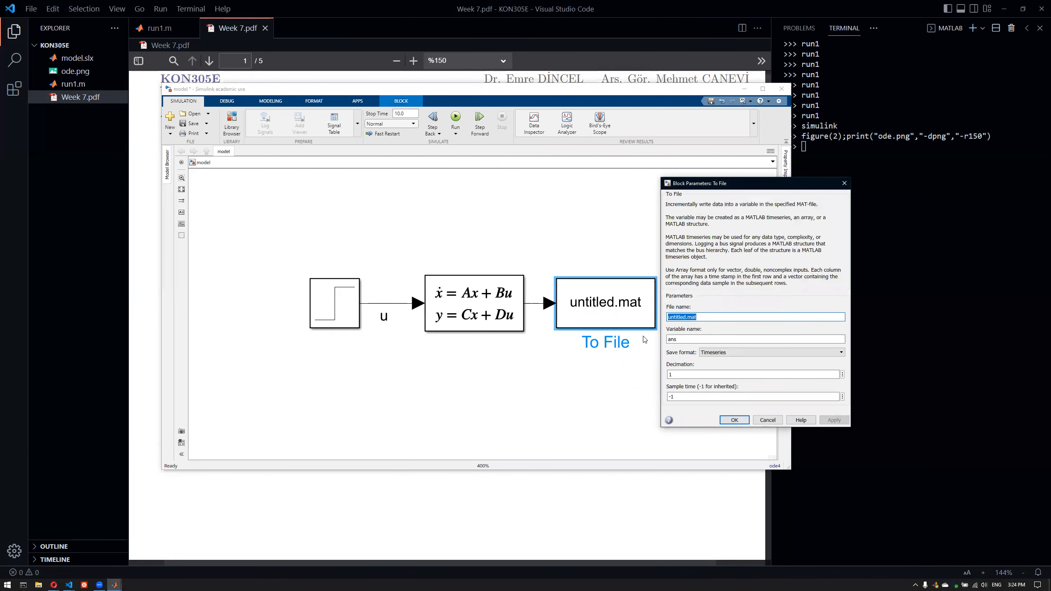
pyautogui.write('results')
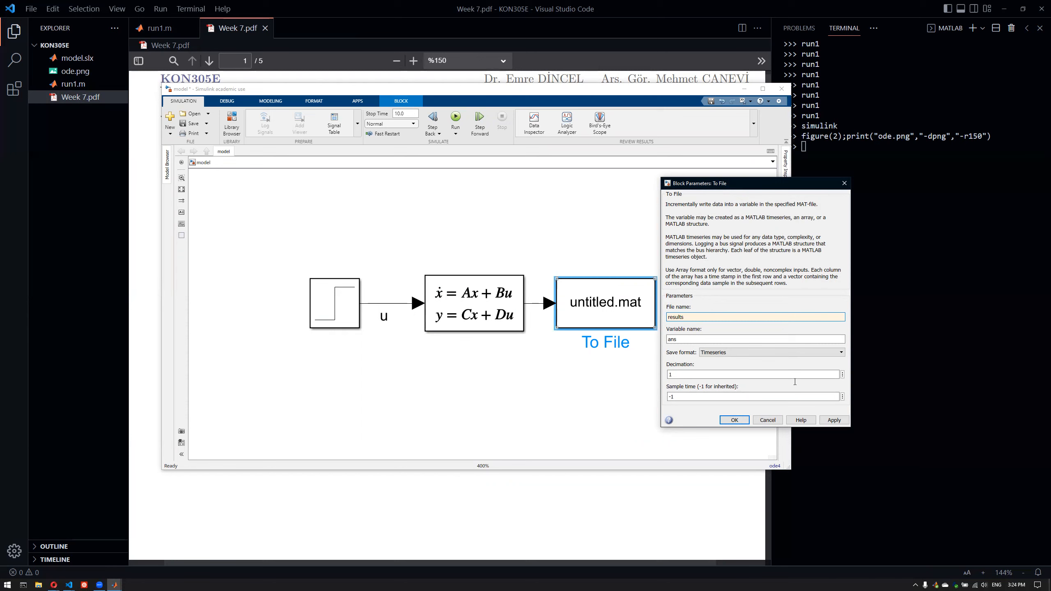
pyautogui.click(703, 340)
pyautogui.doubleClick(673, 340)
pyautogui.write('data')
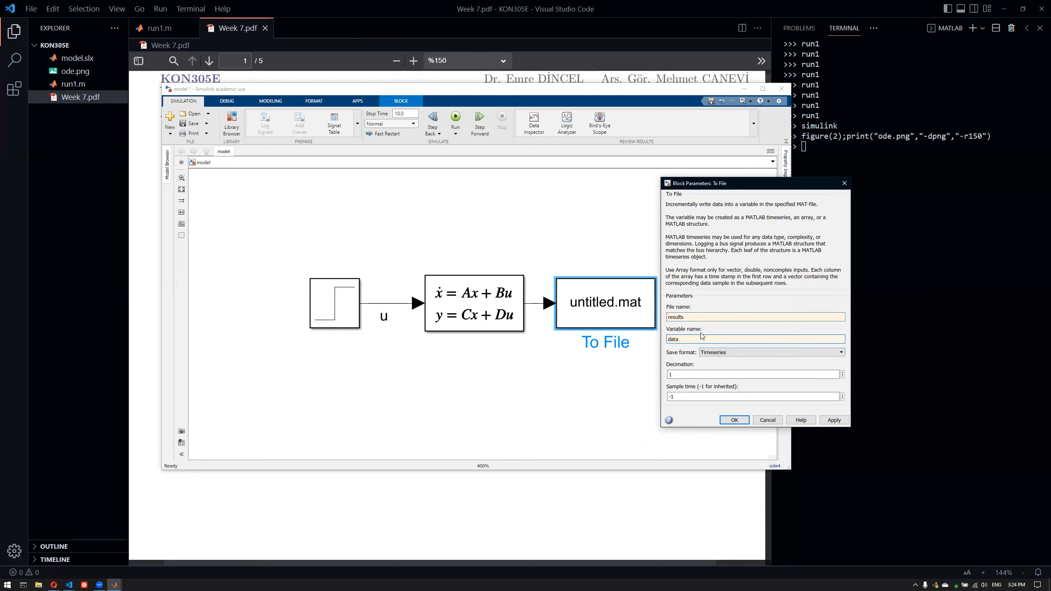
# Choose Timeseries as the To File block's save format and apply the block parameters
pyautogui.click(727, 353)
pyautogui.click(721, 368)
pyautogui.click(720, 353)
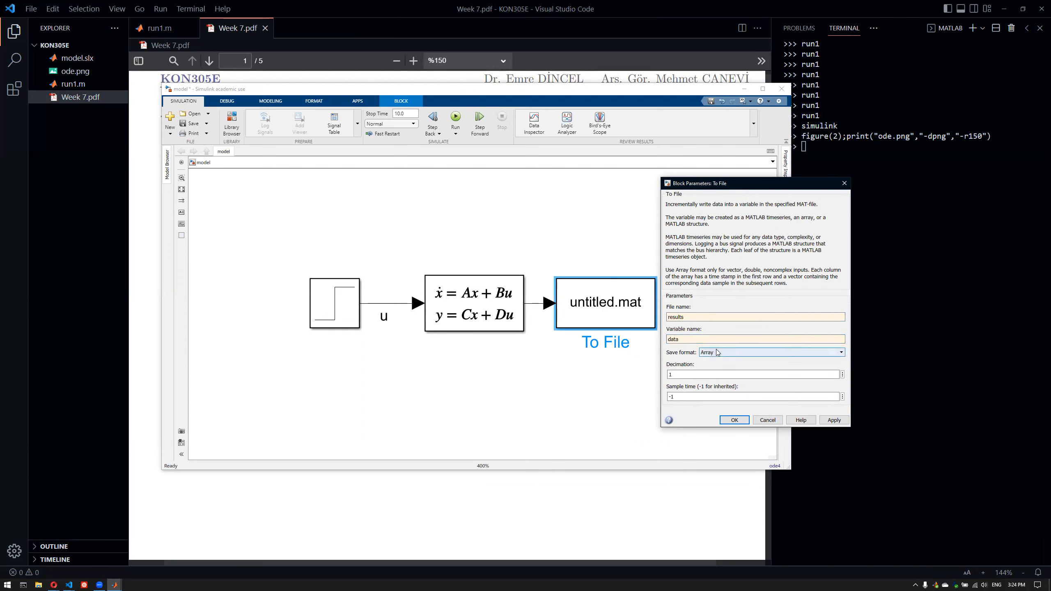
pyautogui.click(721, 360)
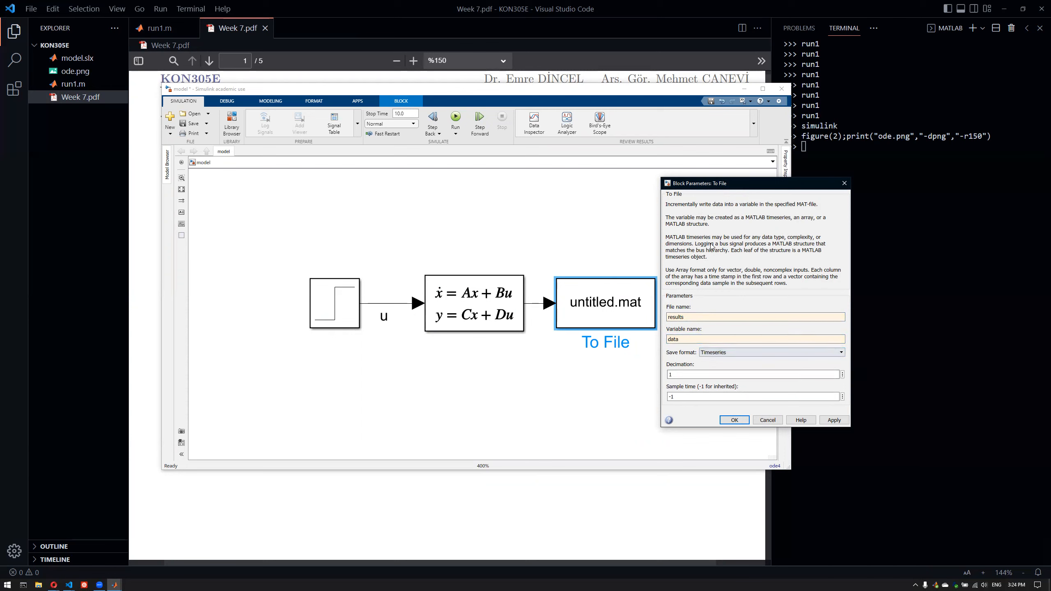
pyautogui.moveTo(673, 190); pyautogui.dragTo(532, 201)
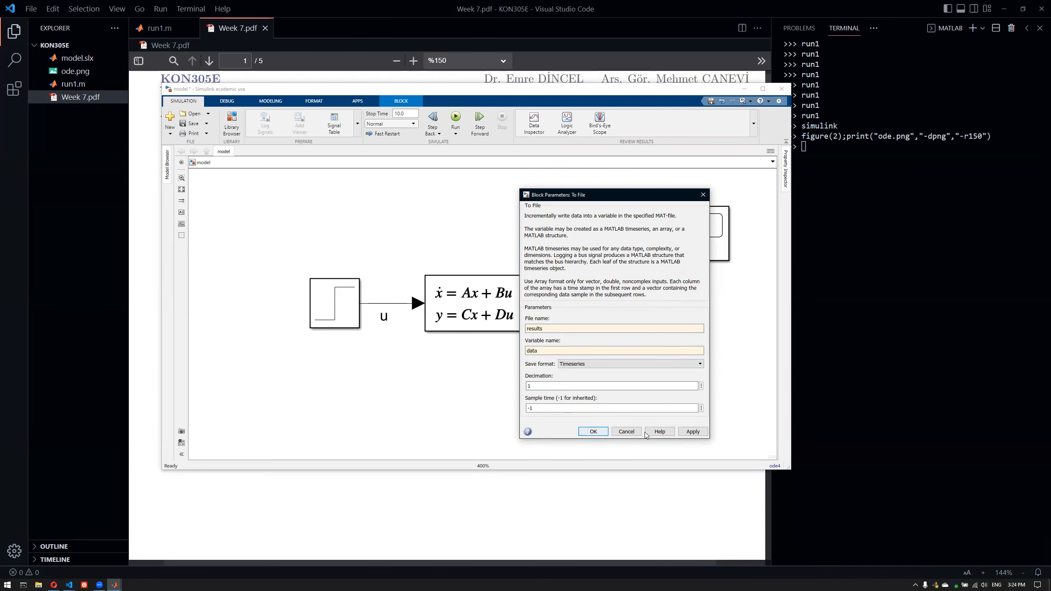
pyautogui.click(693, 432)
pyautogui.click(593, 432)
pyautogui.click(540, 412)
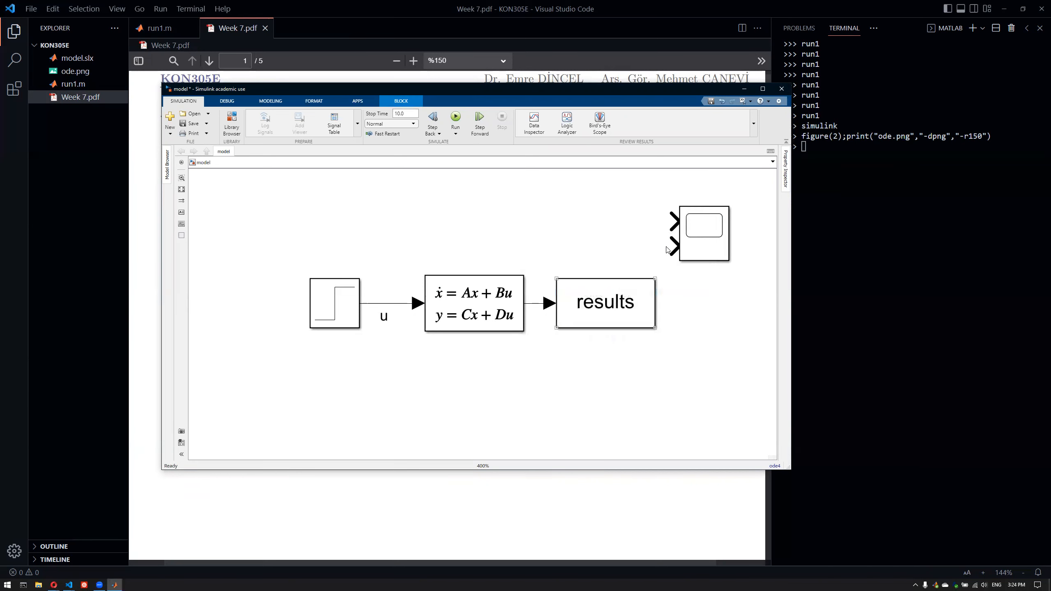
# Comment out the Scope block and place it beside the results block
pyautogui.click(697, 239)
pyautogui.doubleClick(692, 239)
pyautogui.rightClick(699, 233)
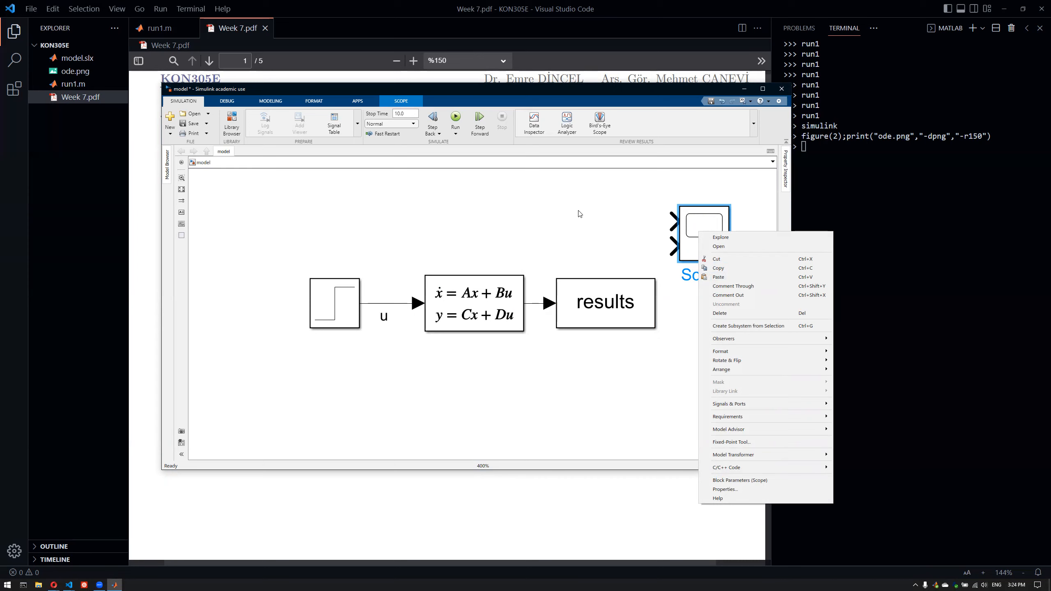
pyautogui.click(746, 295)
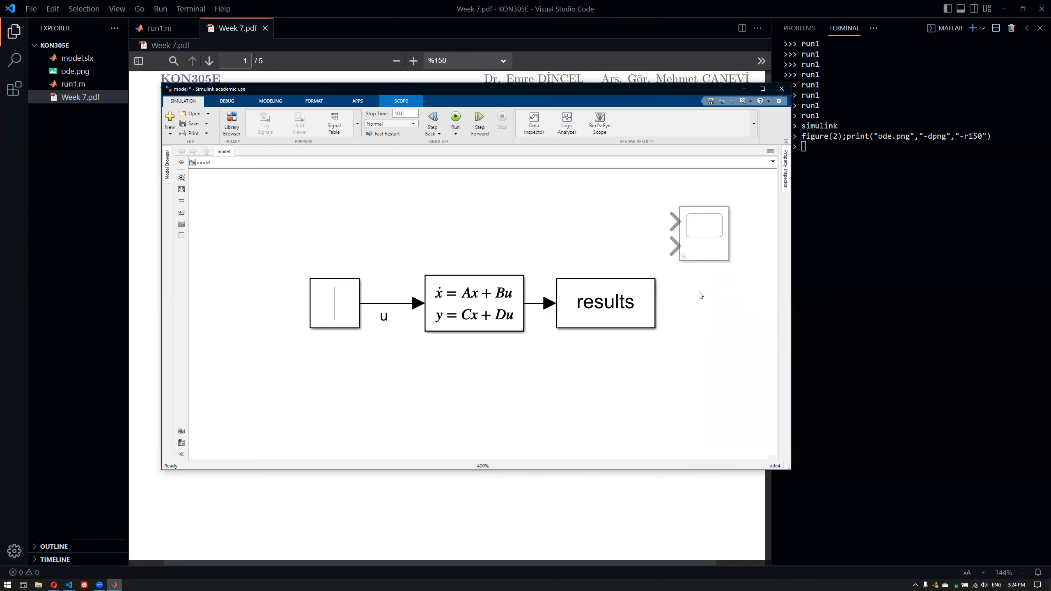
pyautogui.moveTo(706, 249); pyautogui.dragTo(747, 314)
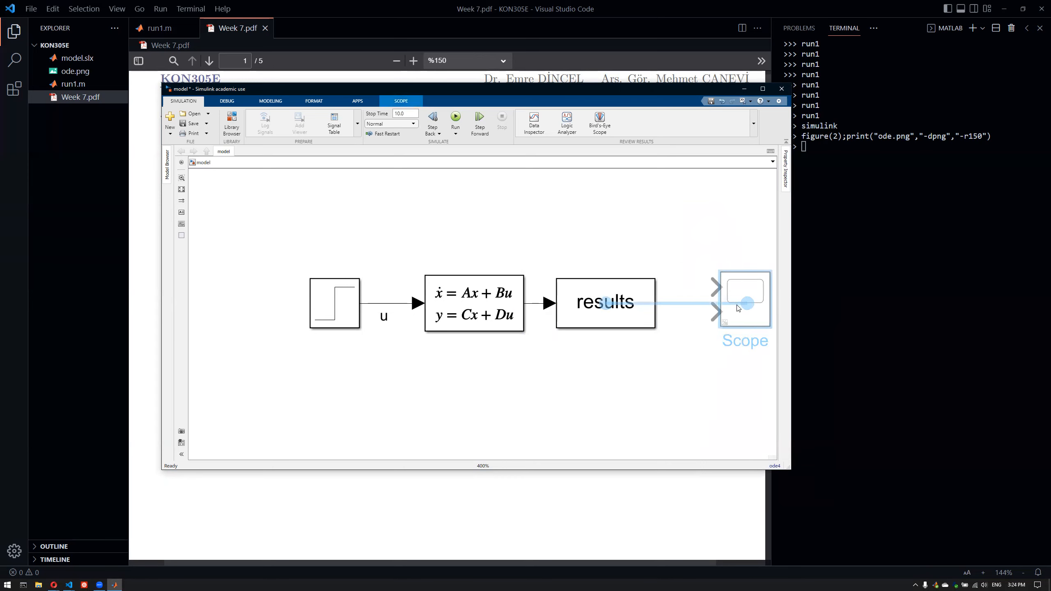
# Save the model and run the simulation, returning to Visual Studio Code
pyautogui.click(408, 205)
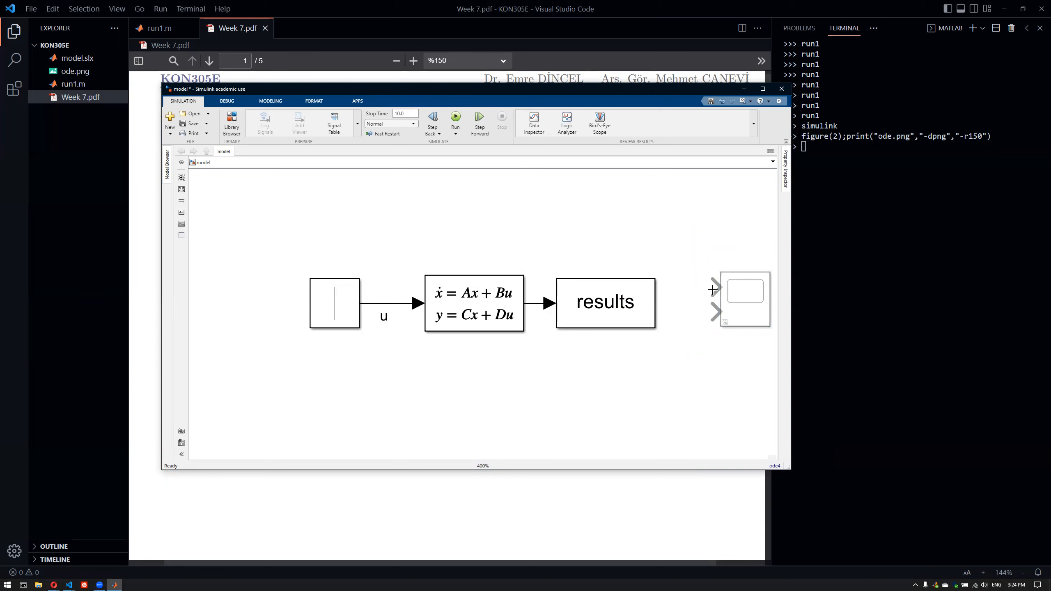
pyautogui.hotkey('ctrl', 's')
pyautogui.hotkey('ctrl', 't')
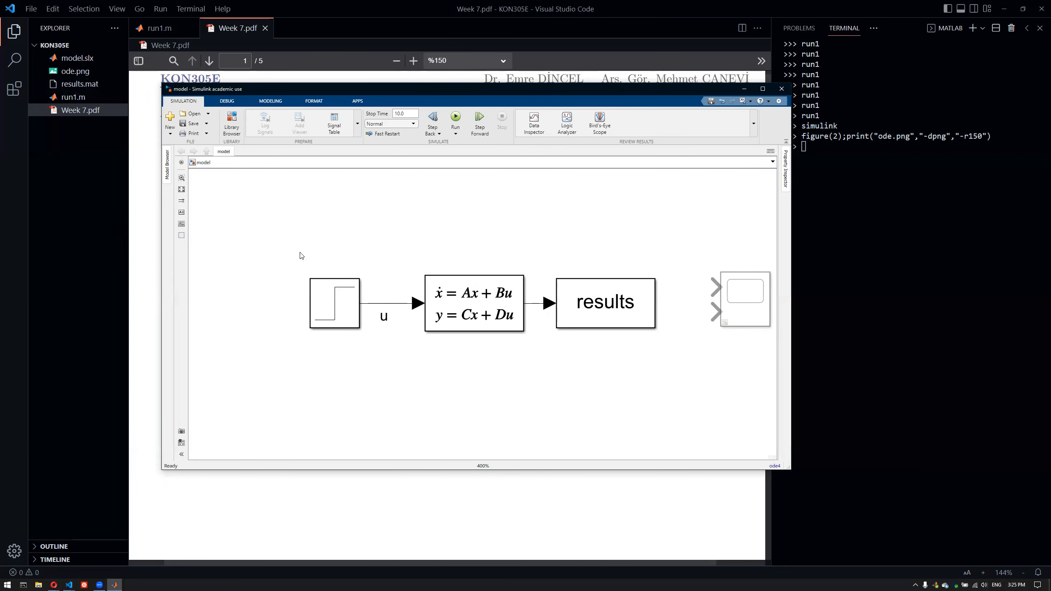
pyautogui.hotkey('alt', 'Tab')
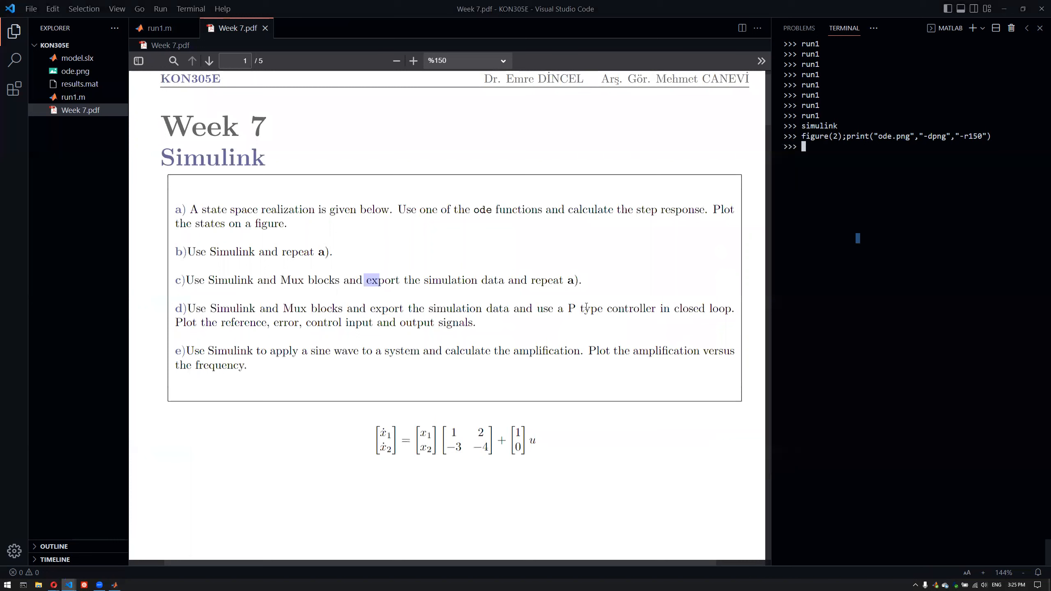
pyautogui.write('load')
pyautogui.press('BackSpace')
pyautogui.press('BackSpace')
pyautogui.press('BackSpace')
pyautogui.press('BackSpace')
pyautogui.press('BackSpace')
pyautogui.write('save')
pyautogui.press('BackSpace')
pyautogui.press('BackSpace')
pyautogui.press('BackSpace')
pyautogui.press('BackSpace')
# Display the MATLAB help for load and examine the example gongStruct = load('gong.mat')
pyautogui.write('help load')
pyautogui.press('Return')
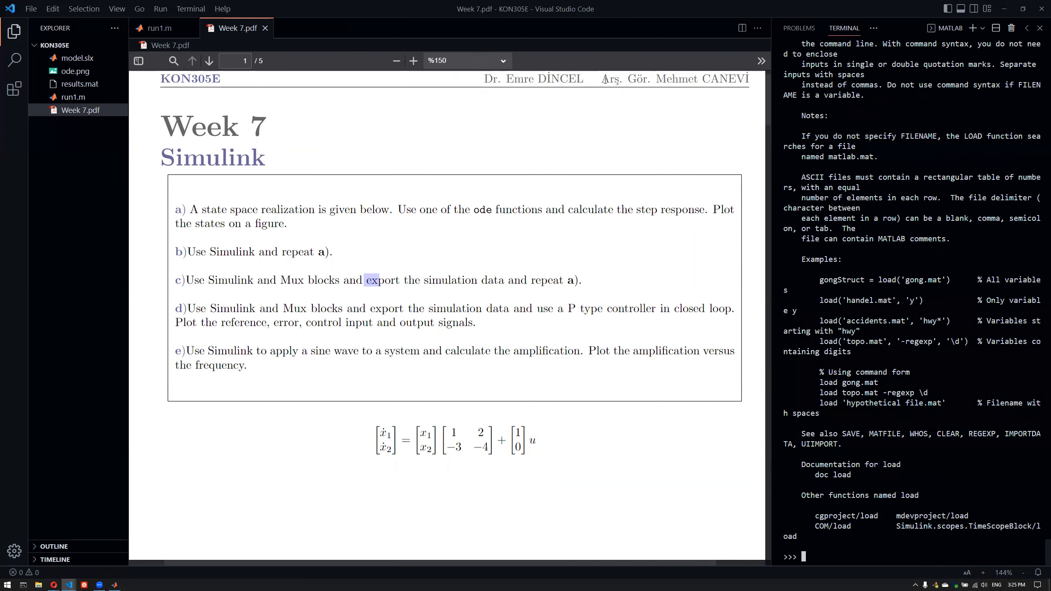
pyautogui.scroll(5, 912, 259)
pyautogui.scroll(-5, 912, 258)
pyautogui.moveTo(879, 280); pyautogui.dragTo(952, 281)
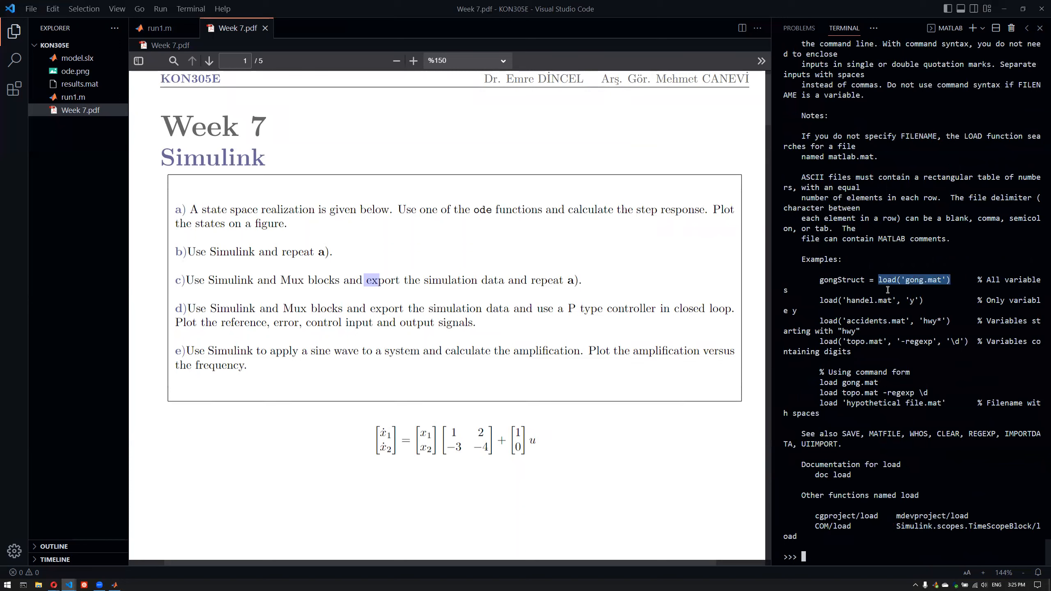
pyautogui.moveTo(820, 281); pyautogui.dragTo(870, 277)
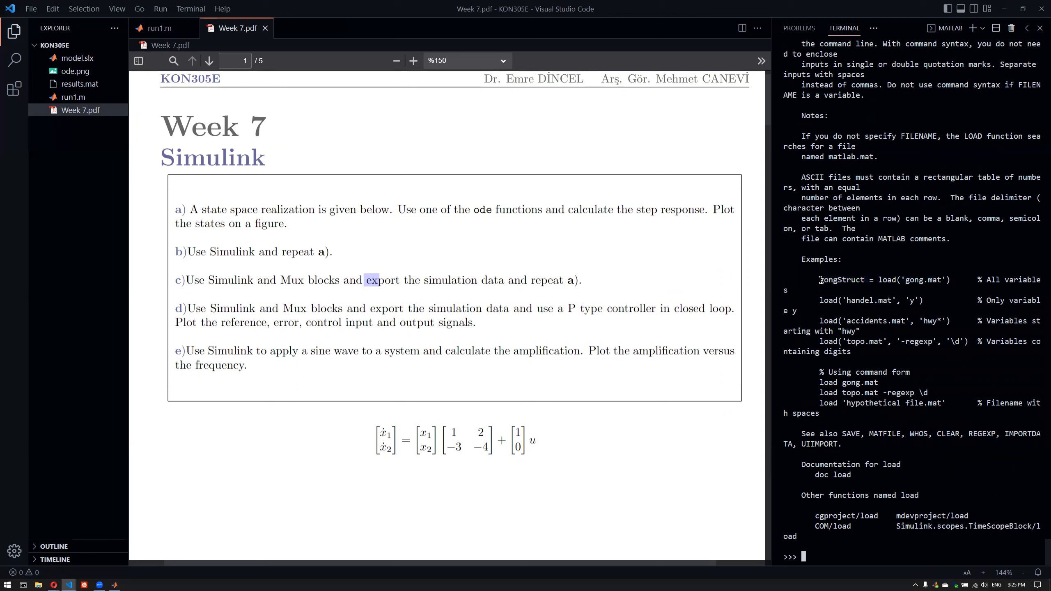
pyautogui.moveTo(821, 280); pyautogui.dragTo(866, 275)
pyautogui.click(882, 293)
# In run1.m, insert an if false line above the definition of matrix A
pyautogui.click(162, 28)
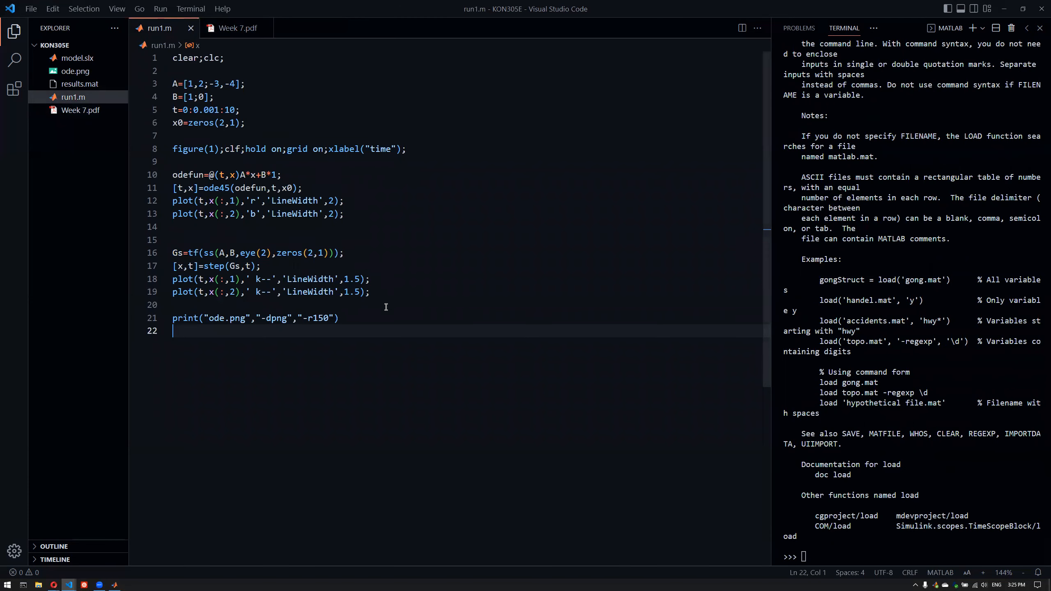
pyautogui.press('Up')
pyautogui.press('Up')
pyautogui.press('Up')
pyautogui.press('Up')
pyautogui.press('Up')
pyautogui.press('Up')
pyautogui.press('Up')
pyautogui.press('Up')
pyautogui.press('Up')
pyautogui.press('Up')
pyautogui.press('Up')
pyautogui.press('Up')
pyautogui.press('Up')
pyautogui.press('Up')
pyautogui.press('Up')
pyautogui.press('Up')
pyautogui.press('Up')
pyautogui.press('Up')
pyautogui.press('Up')
pyautogui.press('Up')
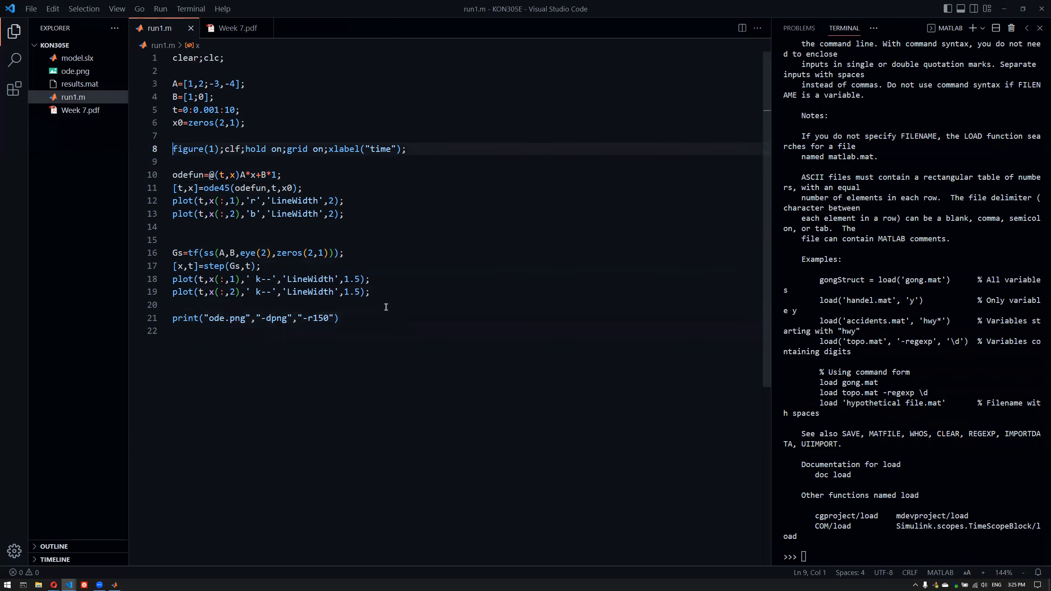
pyautogui.press('Return')
pyautogui.write('if false')
pyautogui.press('Down')
pyautogui.press('Home')
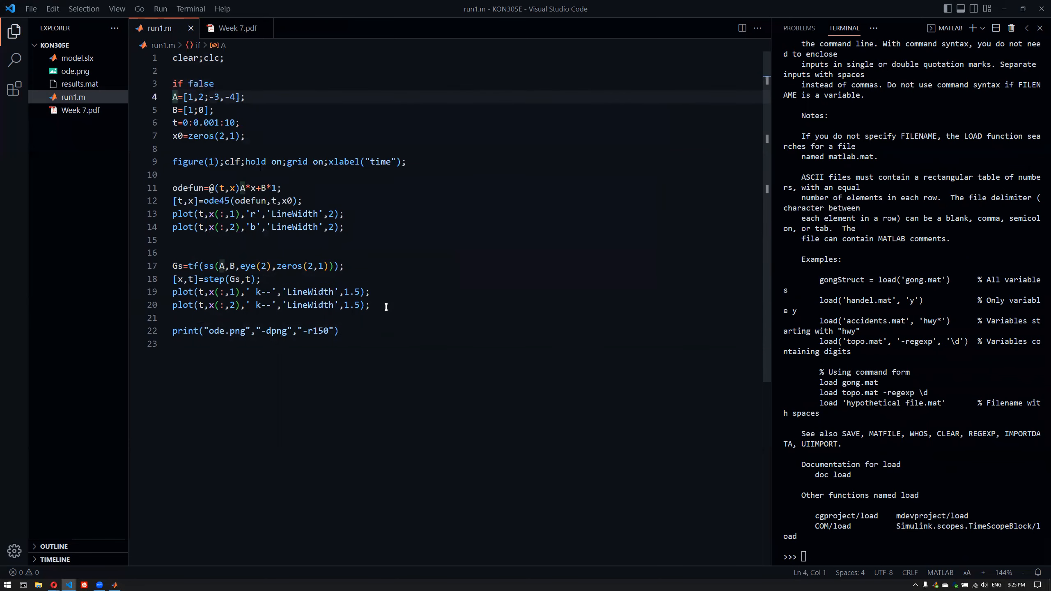
# Indent the A, B, t and x0 definitions under if false
pyautogui.hotkey('shift', 'Down')
pyautogui.hotkey('shift', 'Down')
pyautogui.hotkey('shift', 'Down')
pyautogui.hotkey('shift', 'Down')
pyautogui.press('Tab')
# Move the figure(1) setup line above if false, separated from it by a blank line
pyautogui.press('Down')
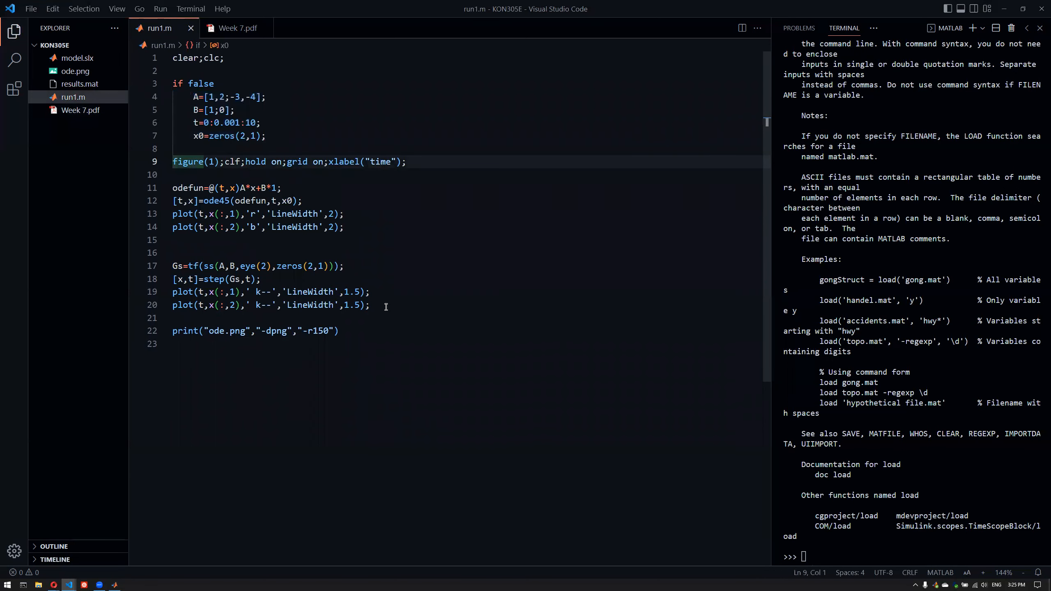
pyautogui.hotkey('alt', 'Up')
pyautogui.hotkey('alt', 'Up')
pyautogui.hotkey('alt', 'Up')
pyautogui.hotkey('alt', 'Up')
pyautogui.hotkey('alt', 'Up')
pyautogui.hotkey('alt', 'Up')
pyautogui.hotkey('alt', 'Up')
pyautogui.hotkey('alt', 'Down')
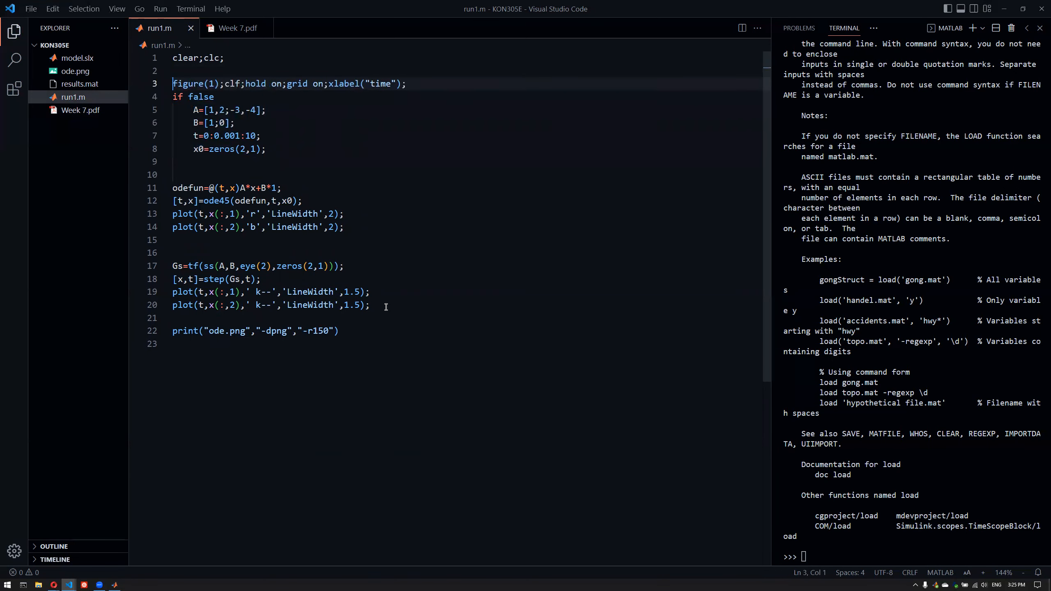
pyautogui.press('Down')
pyautogui.press('Return')
# Indent the ode45 and step-response code, from the odefun line through the last plot command
pyautogui.press('Down')
pyautogui.press('Down')
pyautogui.press('Down')
pyautogui.press('Down')
pyautogui.press('Down')
pyautogui.press('Down')
pyautogui.press('Down')
pyautogui.press('Down')
pyautogui.press('Up')
pyautogui.hotkey('shift', 'Down')
pyautogui.hotkey('shift', 'Down')
pyautogui.hotkey('shift', 'Down')
pyautogui.hotkey('shift', 'Down')
pyautogui.hotkey('shift', 'Down')
pyautogui.hotkey('shift', 'Down')
pyautogui.hotkey('shift', 'Down')
pyautogui.hotkey('shift', 'Down')
pyautogui.hotkey('shift', 'Down')
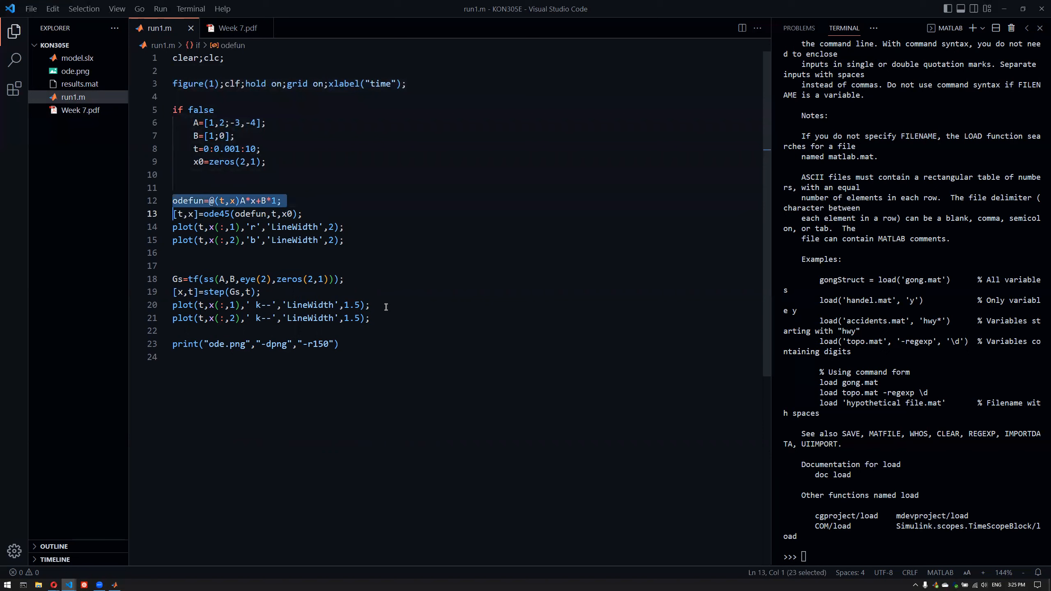
pyautogui.hotkey('shift', 'Down')
pyautogui.press('Tab')
pyautogui.press('Escape')
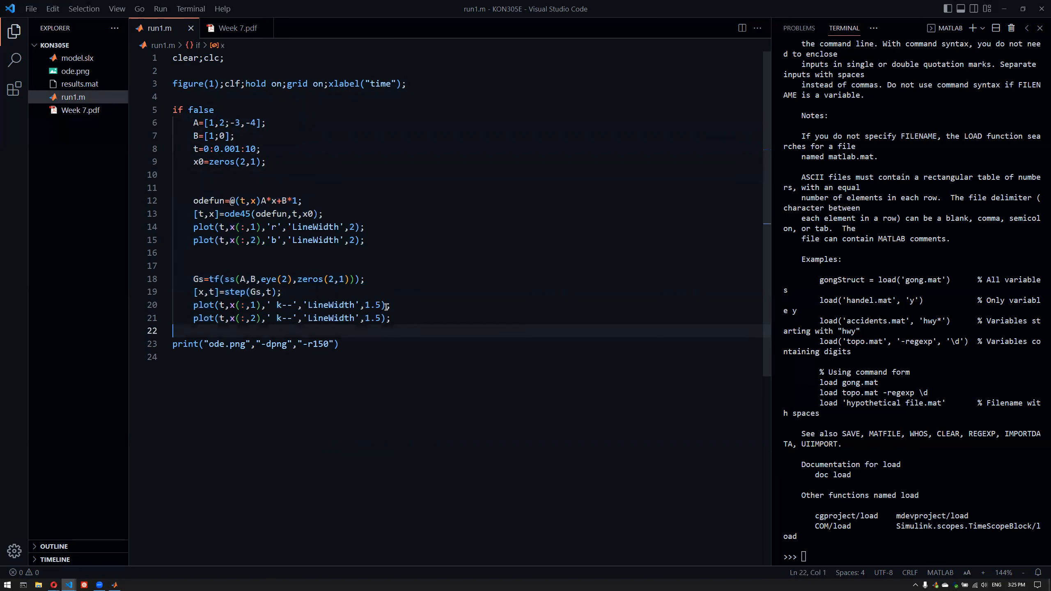
# Add an else branch with blank lines and a closing end before the print command
pyautogui.write('lse')
pyautogui.press('Return')
pyautogui.press('Return')
pyautogui.press('Return')
pyautogui.write('end')
pyautogui.press('Down')
pyautogui.press('Down')
pyautogui.press('Up')
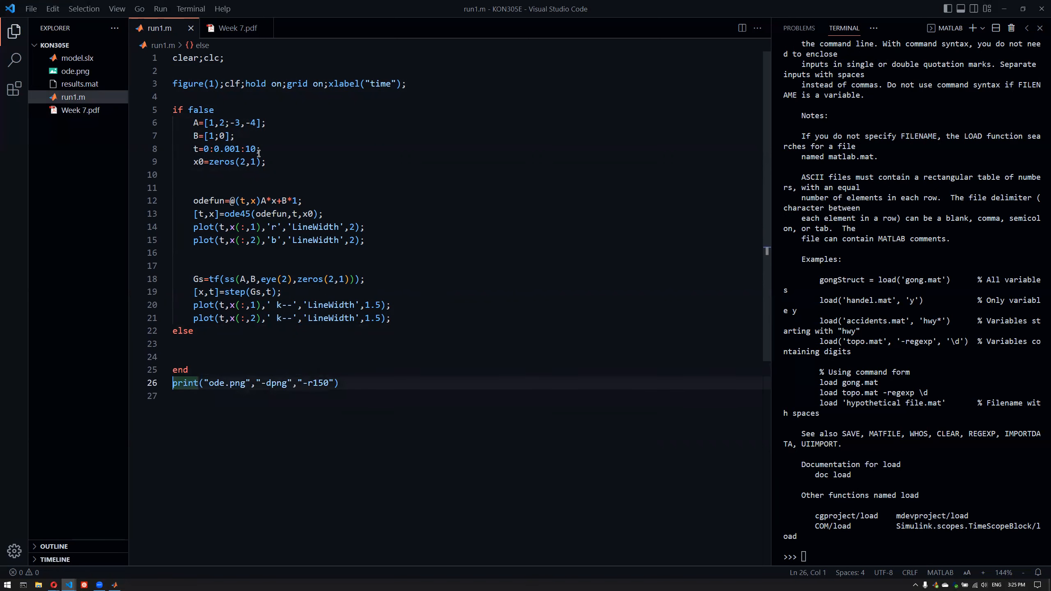
# Comment out the code inside the if false branch and uncomment it again
pyautogui.doubleClick(202, 110)
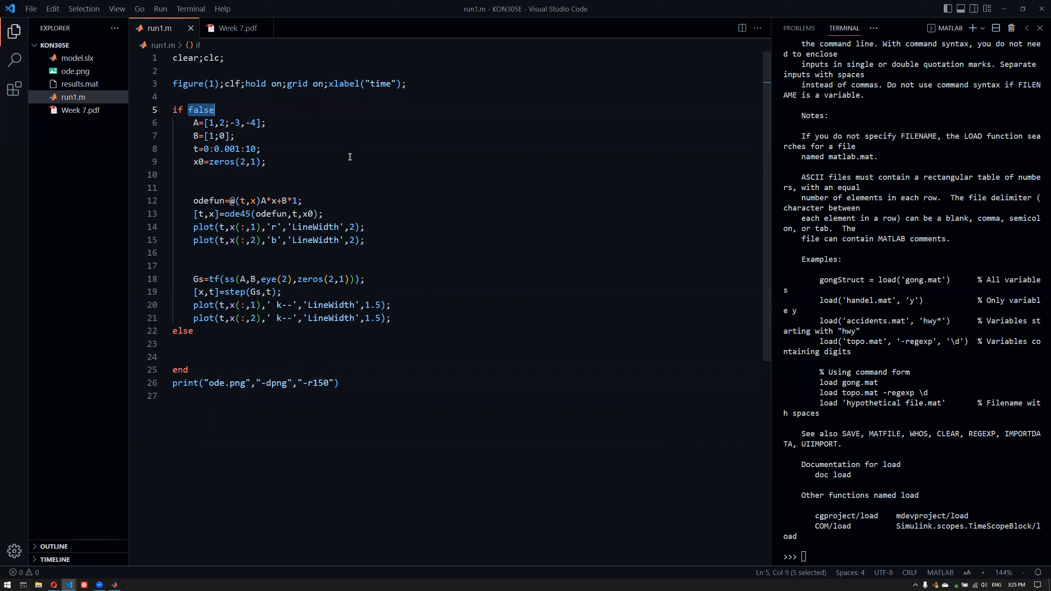
pyautogui.moveTo(422, 312); pyautogui.dragTo(144, 131)
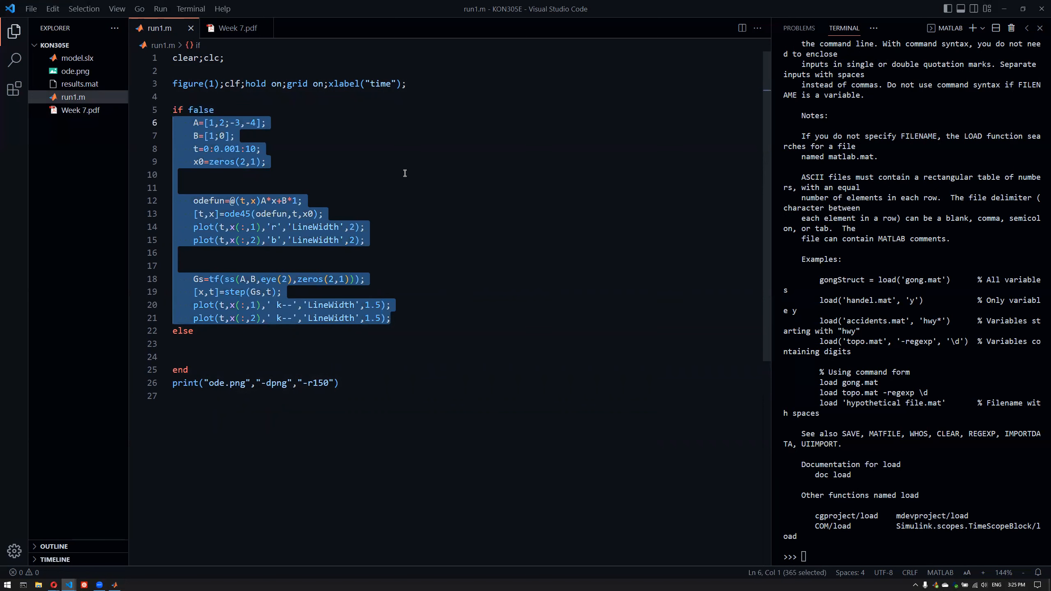
pyautogui.hotkey('ctrl', '/')
pyautogui.hotkey('ctrl', '/')
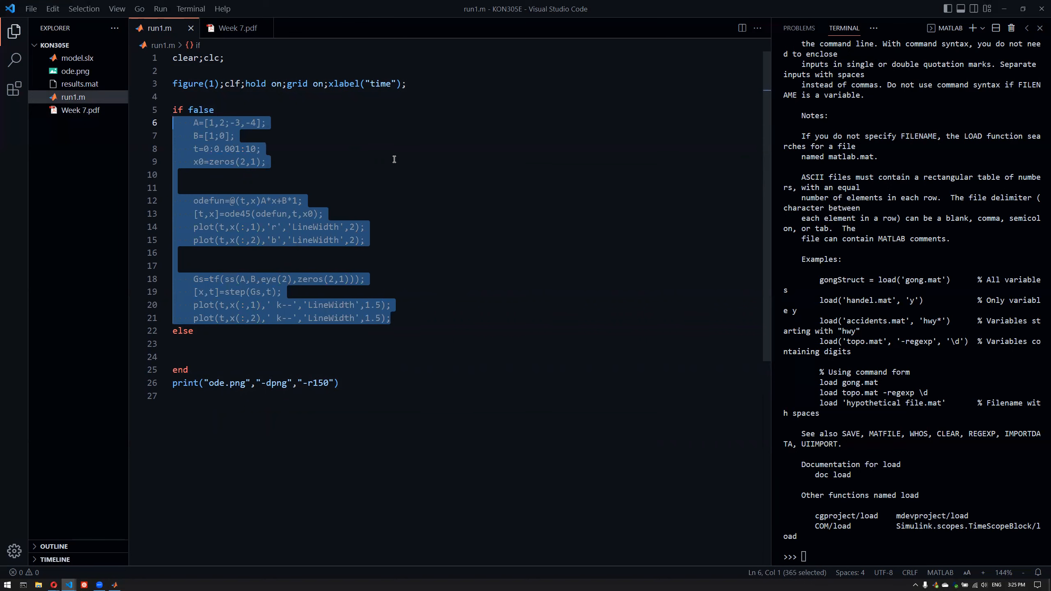
pyautogui.click(457, 189)
pyautogui.click(353, 318)
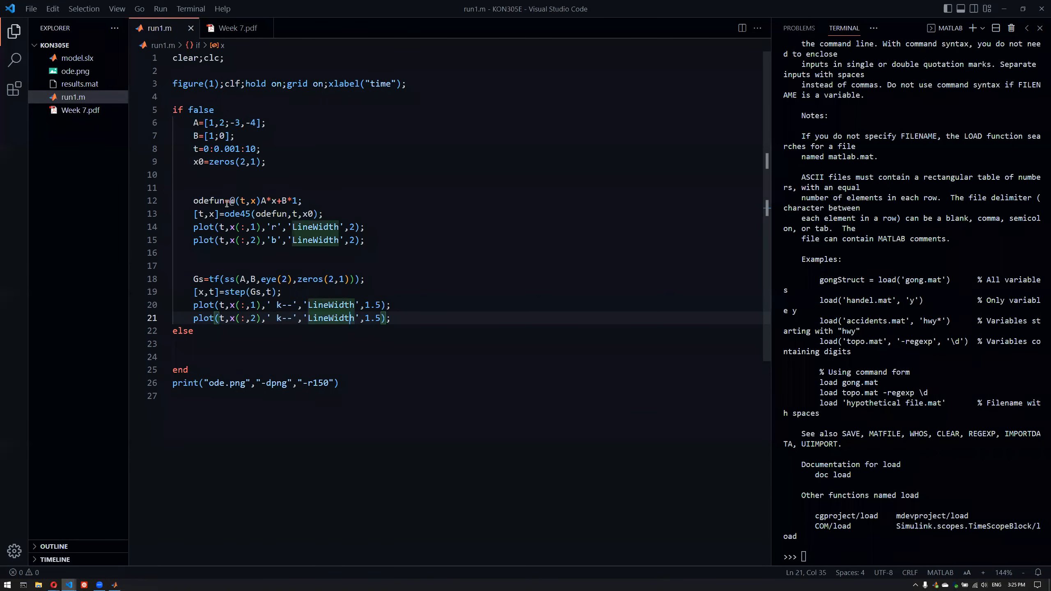
pyautogui.doubleClick(209, 108)
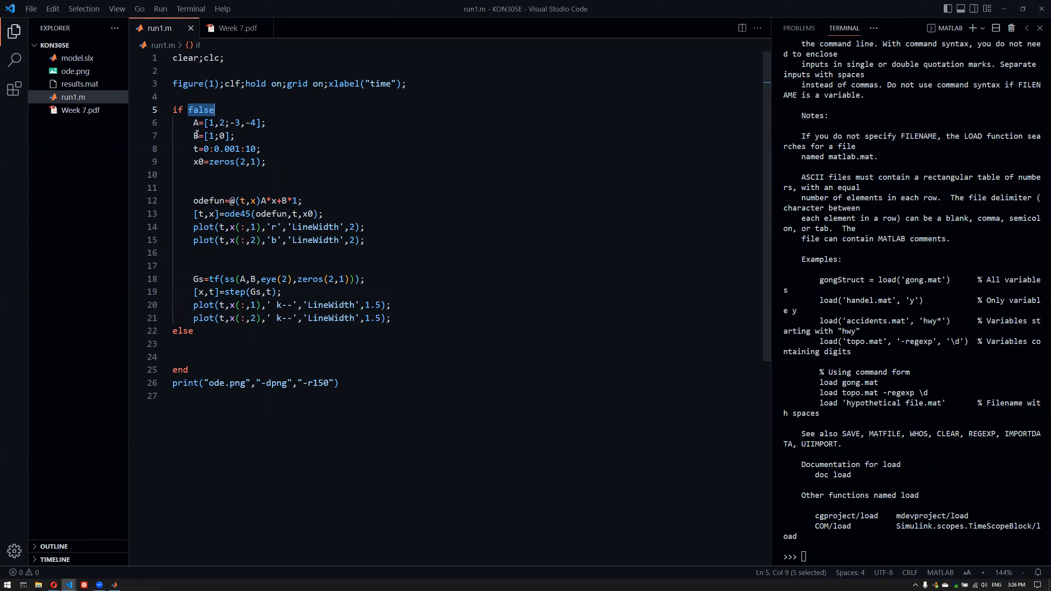
# Switch the if condition to true and back to false
pyautogui.write('trye')
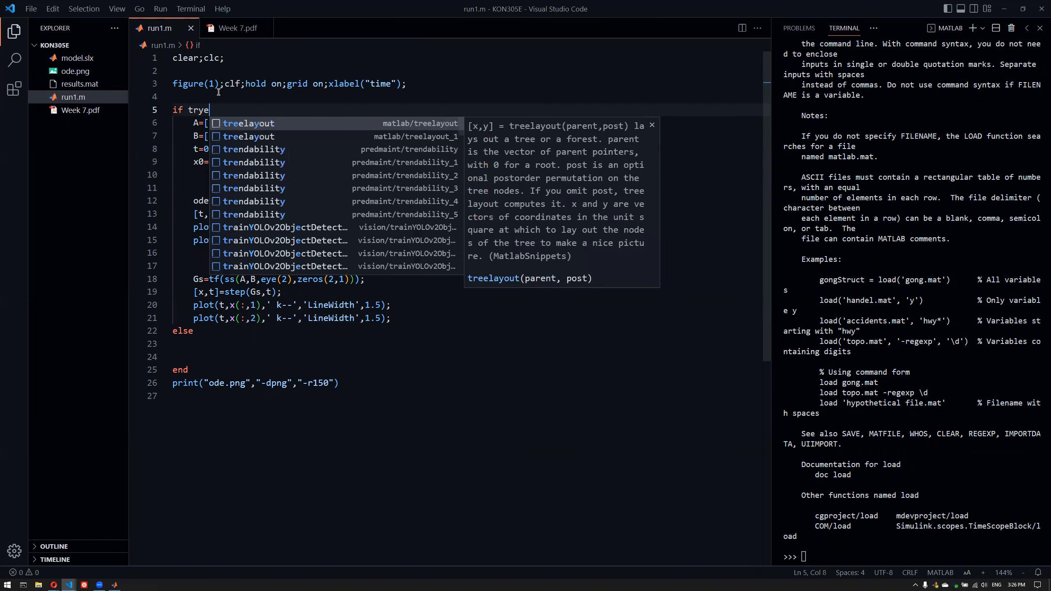
pyautogui.press('BackSpace')
pyautogui.press('BackSpace')
pyautogui.press('BackSpace')
pyautogui.write('u')
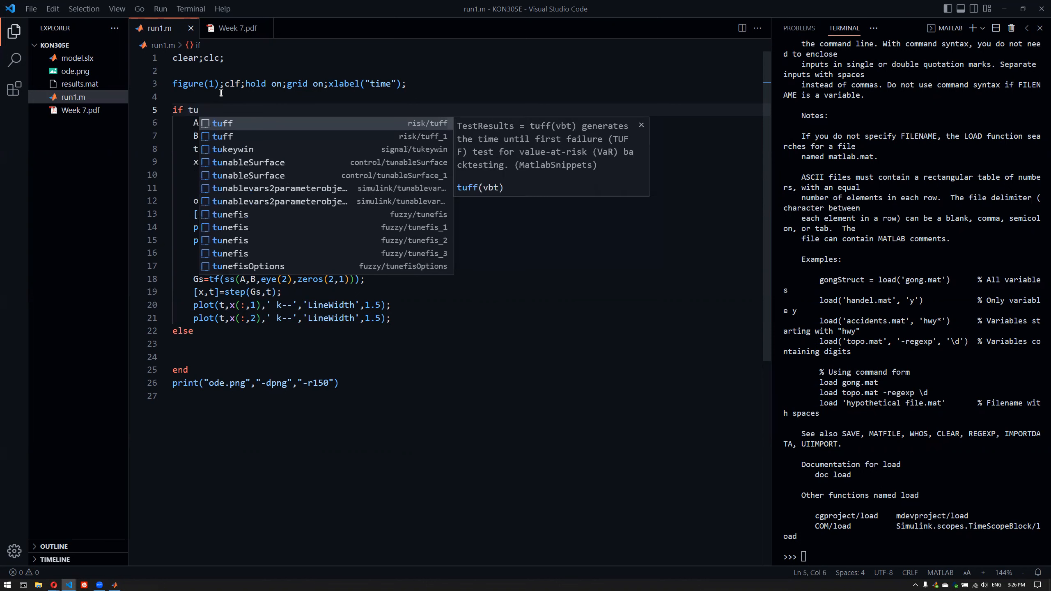
pyautogui.press('BackSpace')
pyautogui.write('ru')
pyautogui.press('Return')
pyautogui.write('false')
pyautogui.click(221, 92)
pyautogui.press('Down')
pyautogui.press('Down')
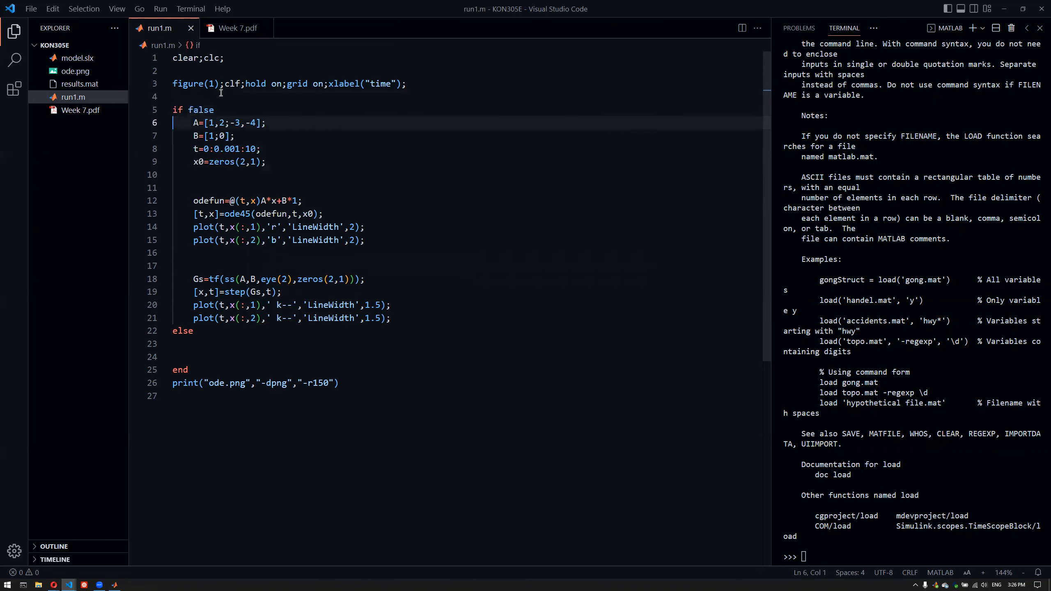
# Load 'results.mat' into a matFile variable on the first line of the else branch
pyautogui.click(262, 340)
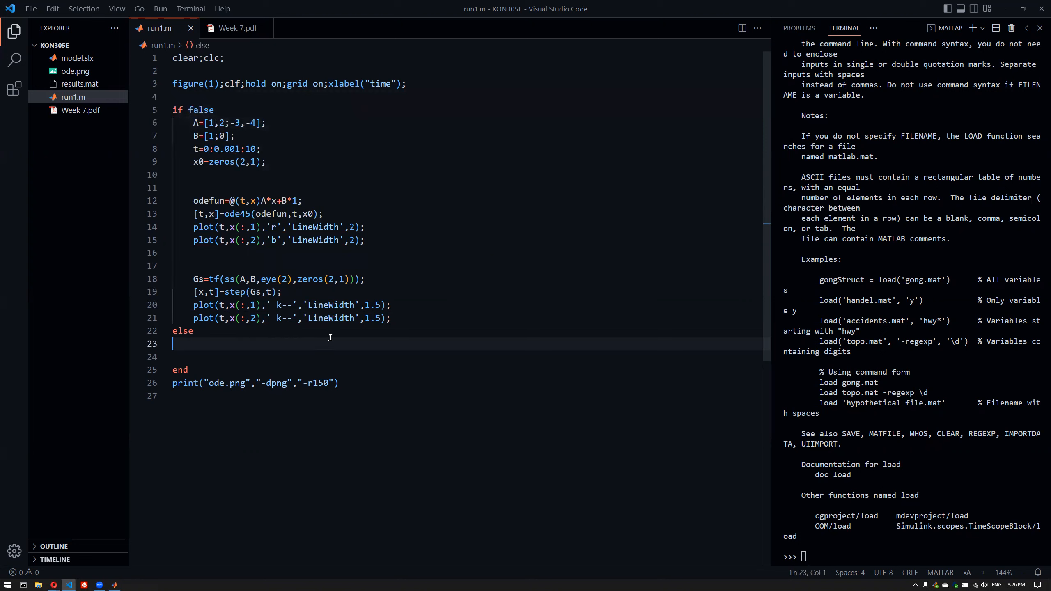
pyautogui.write('data')
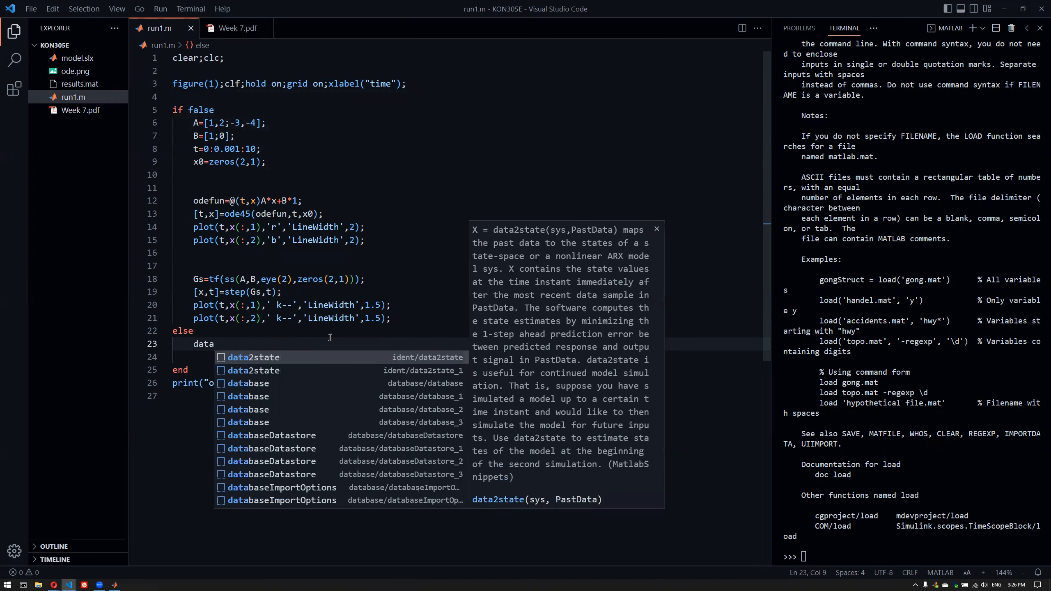
pyautogui.press('BackSpace')
pyautogui.press('BackSpace')
pyautogui.press('BackSpace')
pyautogui.press('BackSpace')
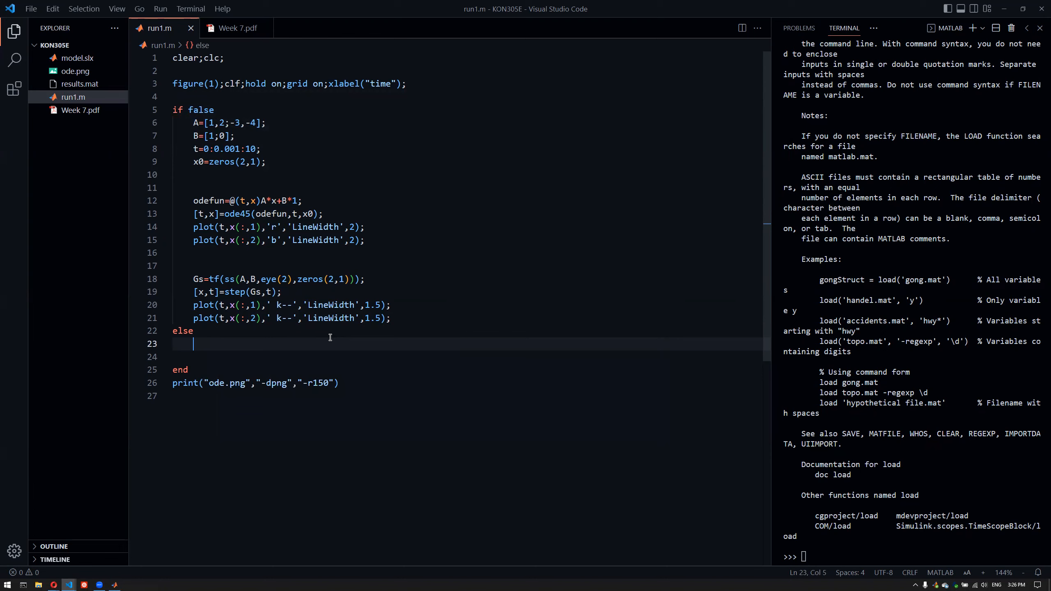
pyautogui.write('matFile=')
pyautogui.write('load')
pyautogui.write("('")
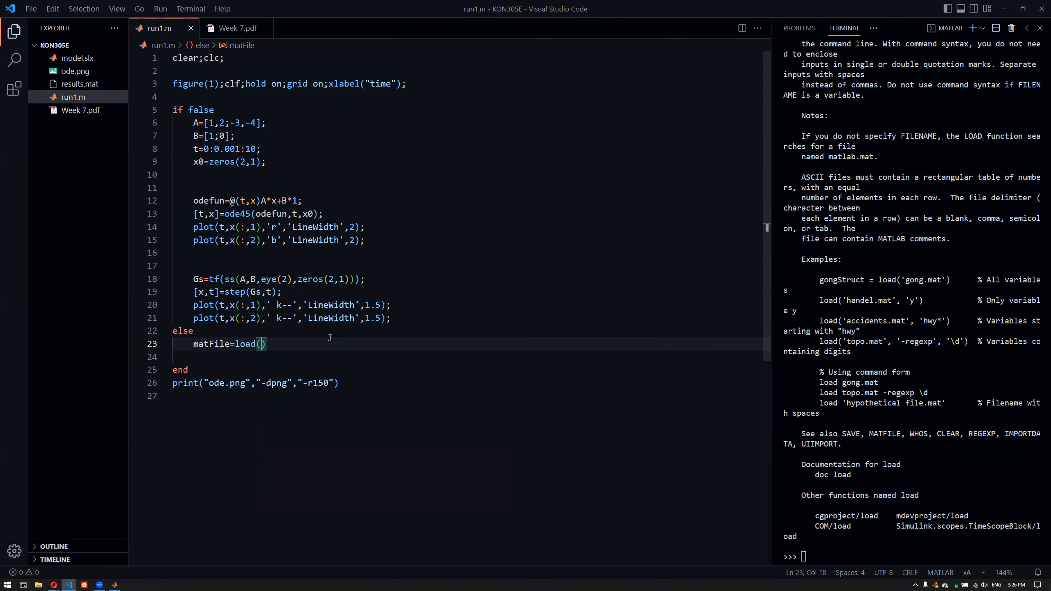
pyautogui.write('results.öm')
pyautogui.press('BackSpace')
pyautogui.press('BackSpace')
pyautogui.write("mat');")
pyautogui.press('Return')
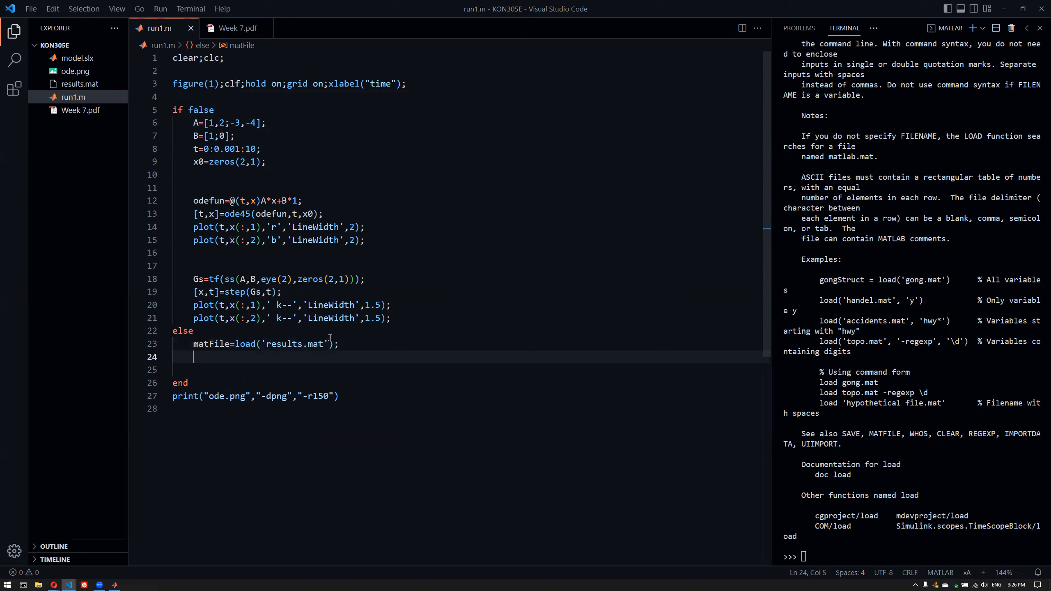
# Add a line below the load command that displays matFile
pyautogui.write('matr')
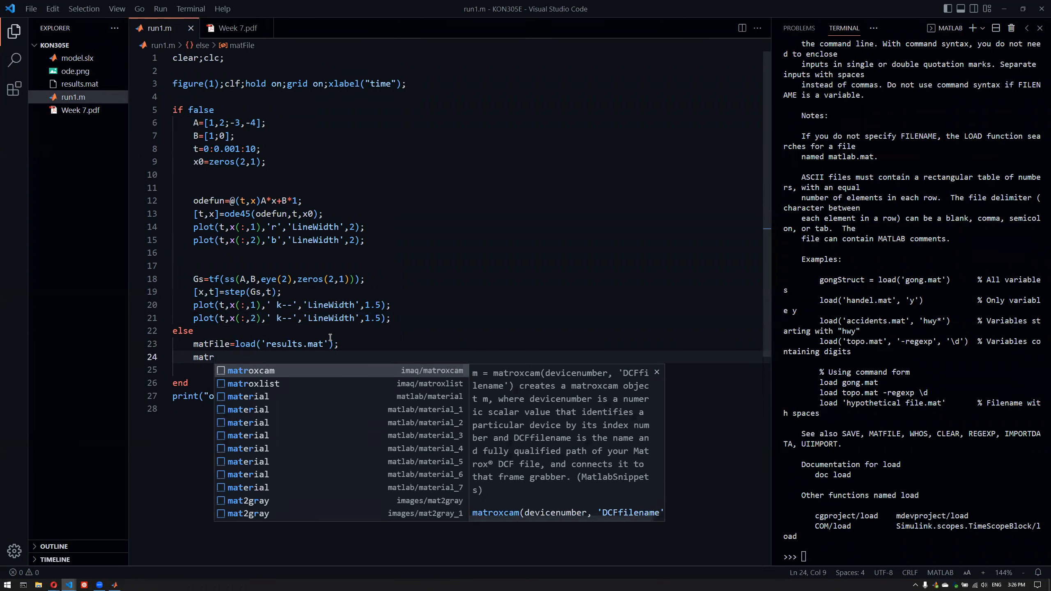
pyautogui.press('BackSpace')
pyautogui.write('File')
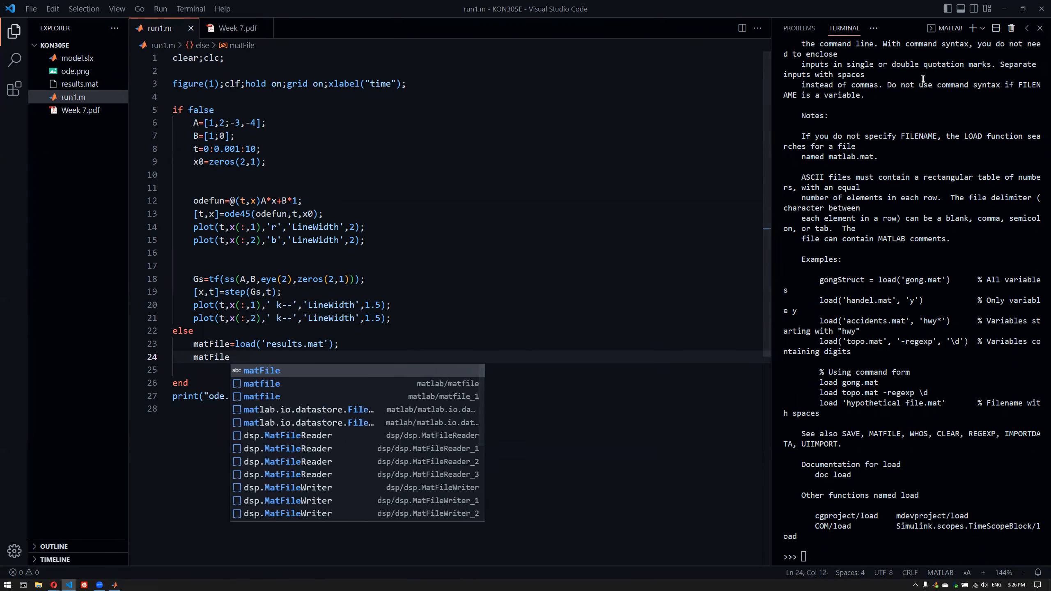
pyautogui.press('Escape')
# Move the print command from below end into the if branch, indented directly above else
pyautogui.press('Down')
pyautogui.press('Down')
pyautogui.click(518, 407)
pyautogui.press('Up')
pyautogui.hotkey('alt', 'Up')
pyautogui.hotkey('alt', 'Up')
pyautogui.hotkey('alt', 'Up')
pyautogui.hotkey('alt', 'Up')
pyautogui.hotkey('alt', 'Up')
# Set the if condition to true
pyautogui.press('Up')
pyautogui.press('Up')
pyautogui.press('Up')
pyautogui.press('Up')
pyautogui.press('Up')
pyautogui.press('Up')
pyautogui.press('Up')
pyautogui.press('Up')
pyautogui.press('Up')
pyautogui.press('Up')
pyautogui.press('Up')
pyautogui.press('Up')
pyautogui.press('Up')
pyautogui.press('Up')
pyautogui.press('Up')
pyautogui.press('Up')
pyautogui.press('Up')
pyautogui.hotkey('ctrl', 'd')
pyautogui.write('true')
# Run the run1 script with the first branch active to regenerate the figure
pyautogui.click(729, 400)
pyautogui.press('F5')
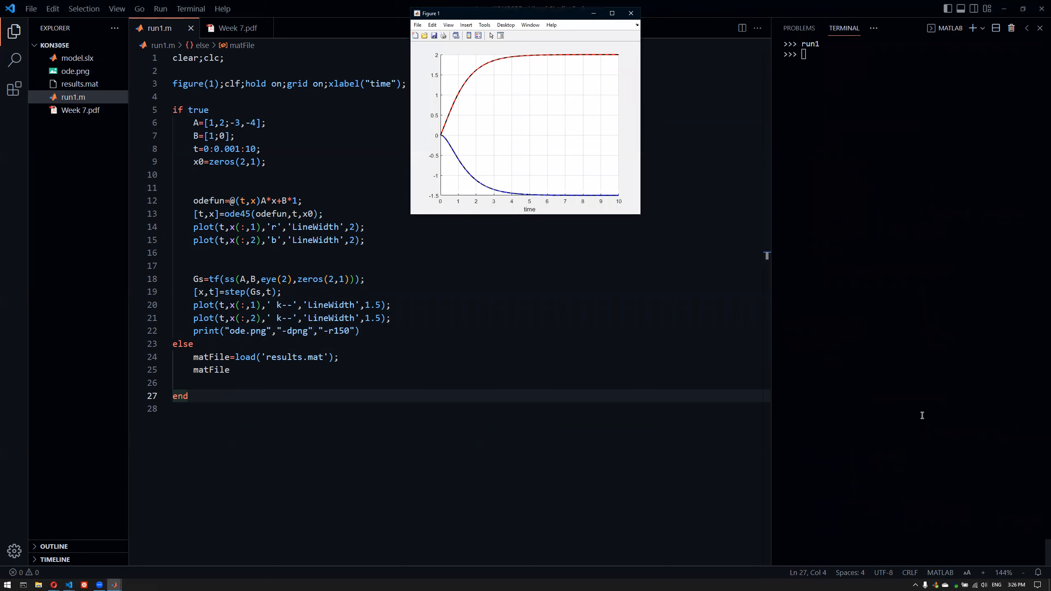
pyautogui.click(923, 415)
pyautogui.press('F5')
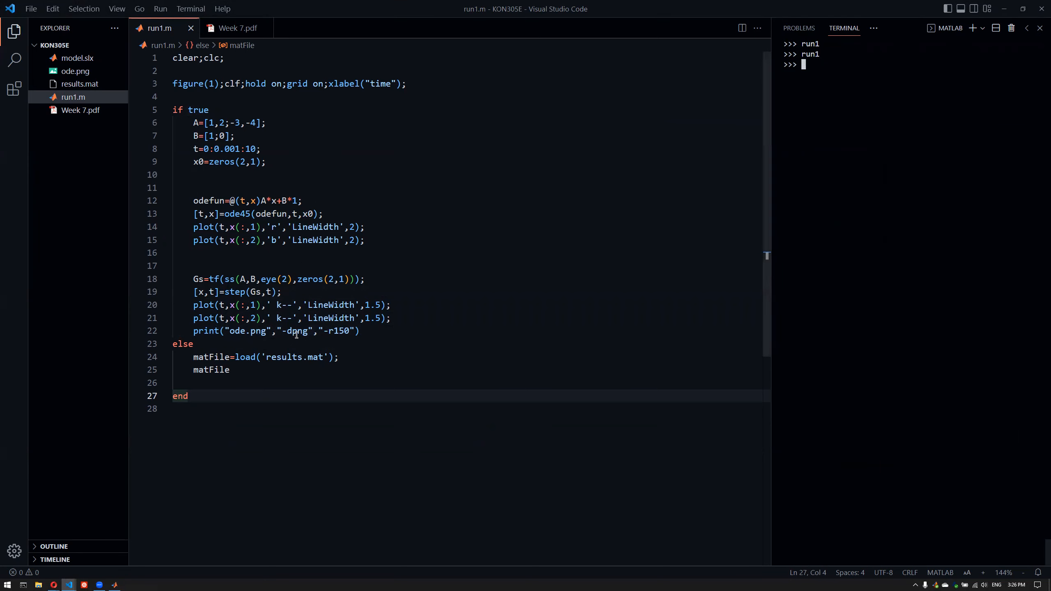
# End the print command in the if branch with a semicolon
pyautogui.click(401, 335)
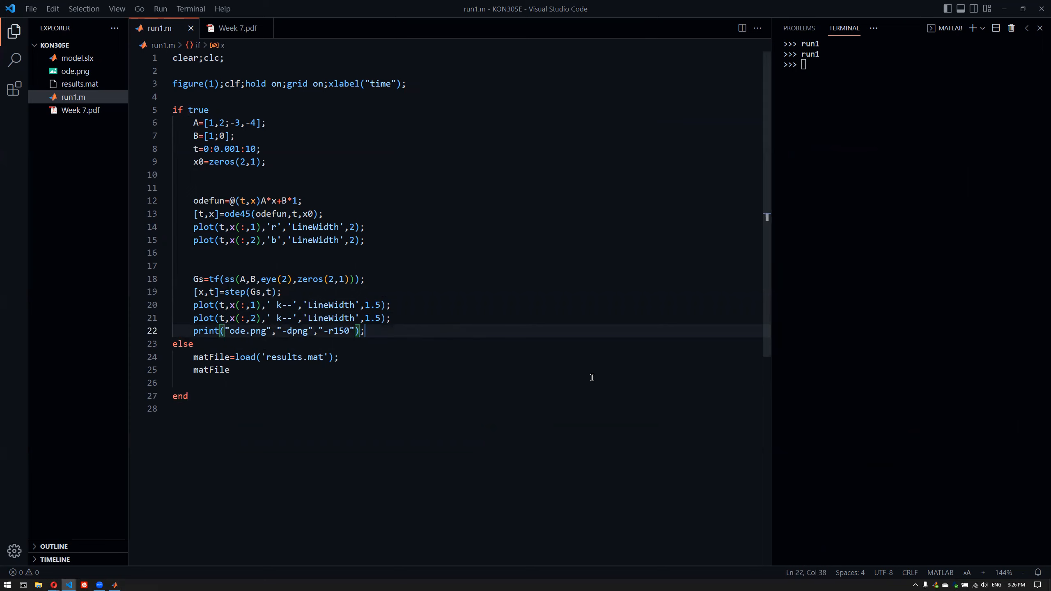
pyautogui.press('Down')
pyautogui.press('Down')
pyautogui.press('Down')
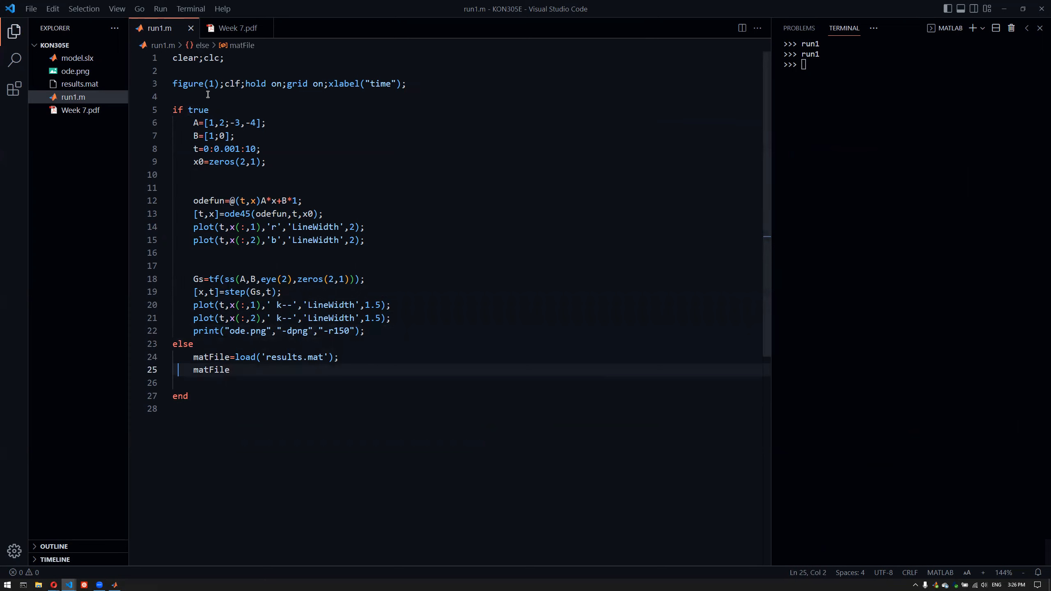
# Open ode.png to check the exported plot, close it and return to the matFile line in run1.m
pyautogui.click(75, 71)
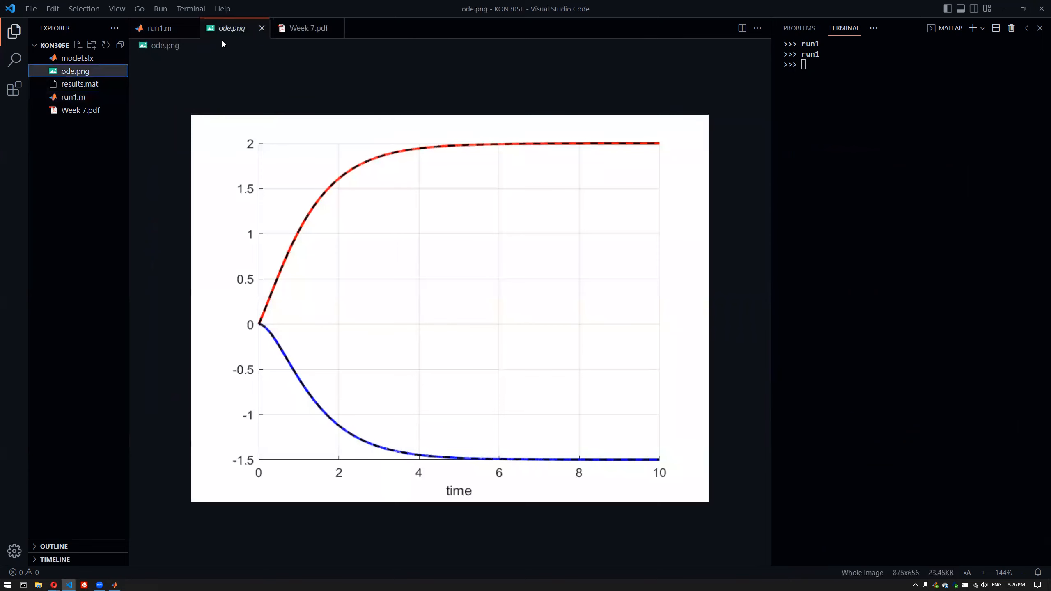
pyautogui.middleClick(234, 30)
pyautogui.click(349, 280)
pyautogui.click(360, 371)
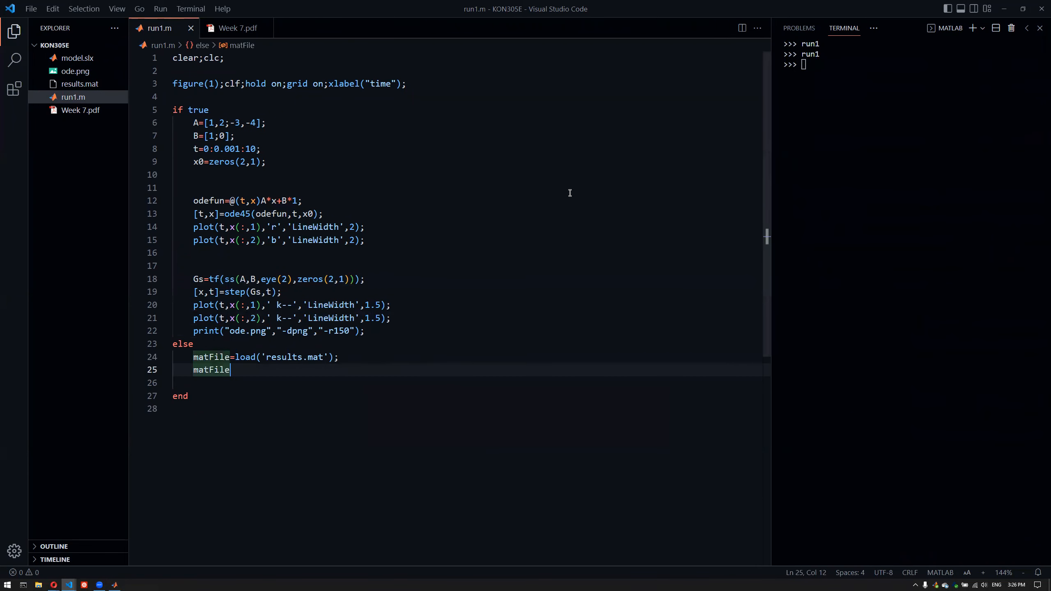
# Set the if condition to false so that the else branch runs
pyautogui.doubleClick(202, 110)
pyautogui.write('false')
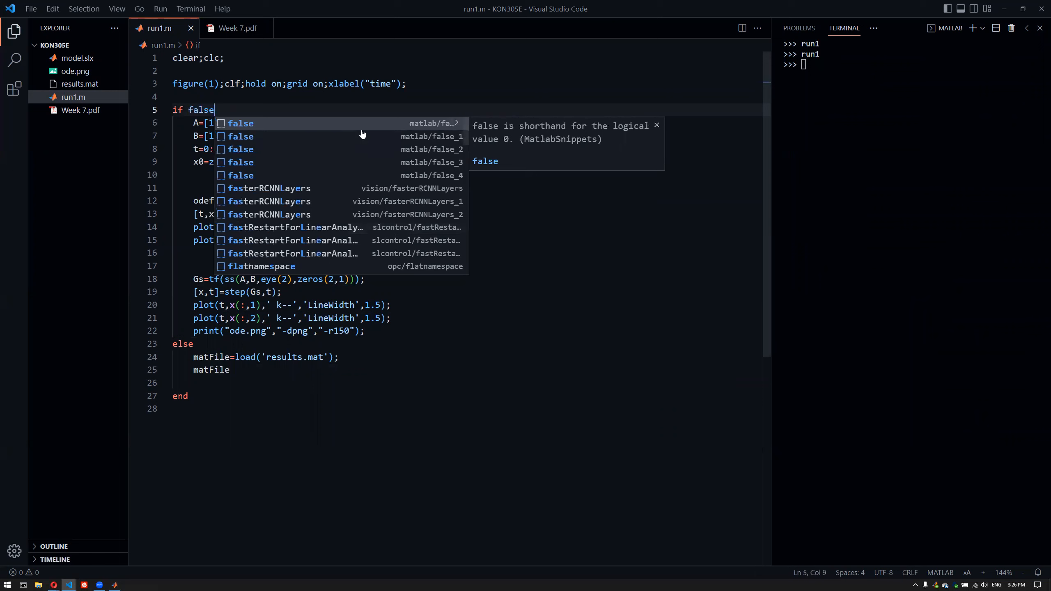
pyautogui.click(333, 355)
pyautogui.moveTo(205, 123); pyautogui.dragTo(322, 319)
pyautogui.click(295, 373)
# Rerun run1 in the MATLAB terminal to display matFile, and close the figure window
pyautogui.click(849, 226)
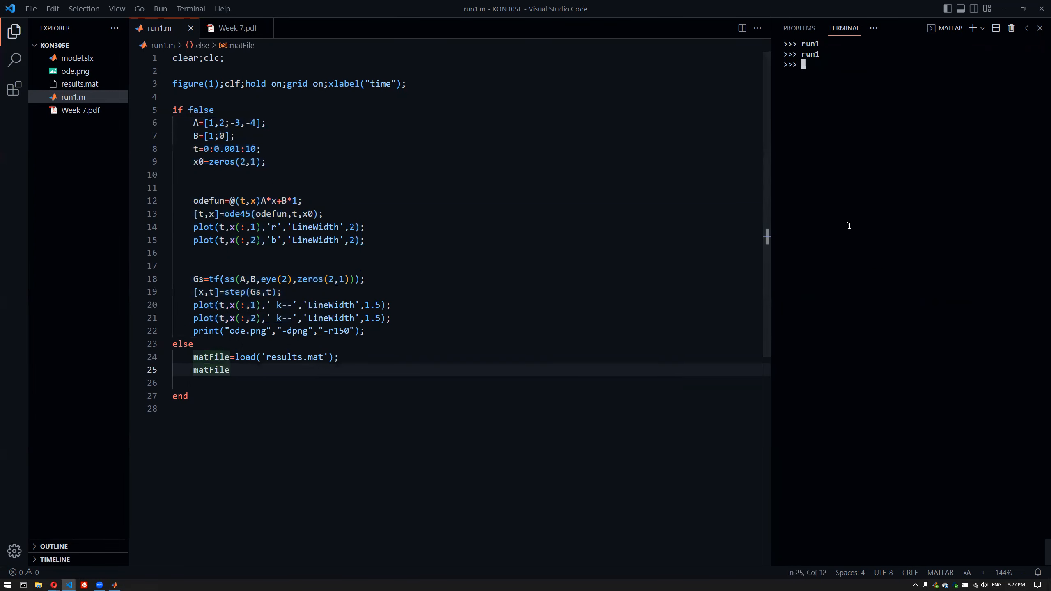
pyautogui.press('Up')
pyautogui.press('Return')
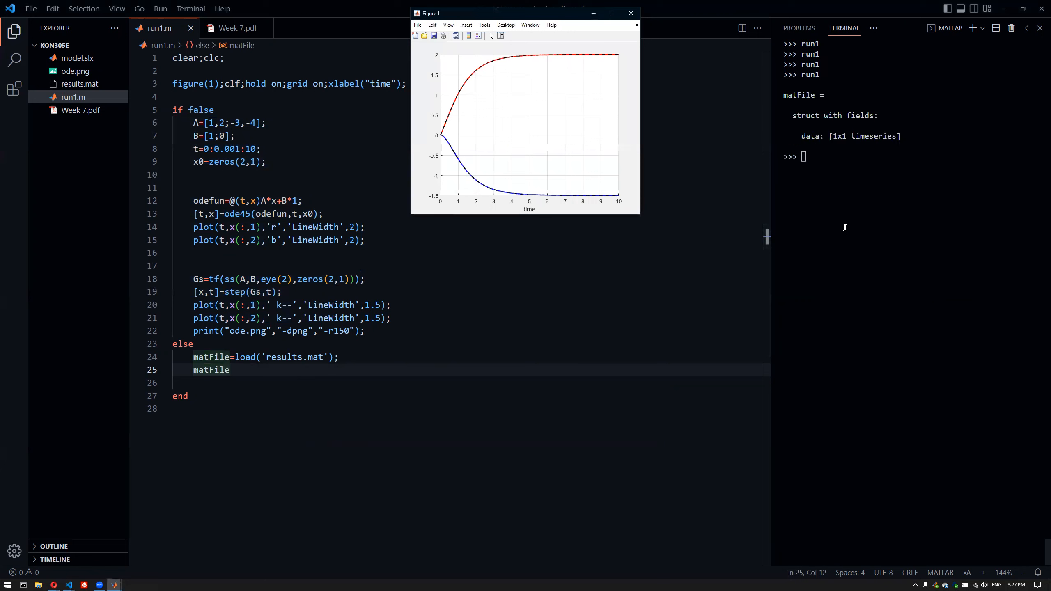
pyautogui.click(631, 13)
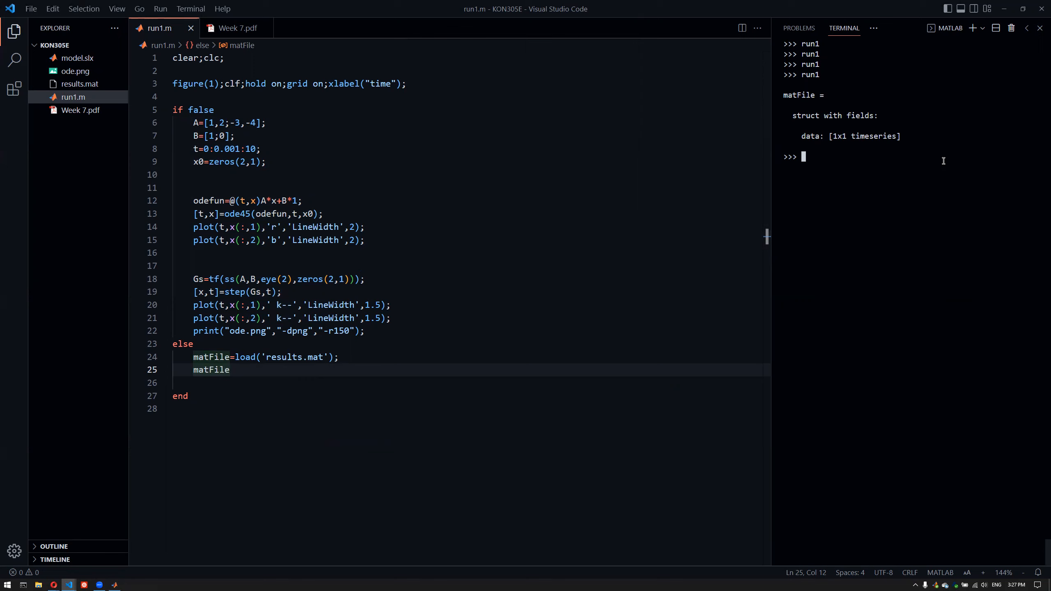
# Rename the loaded variable to result and replace the matFile line with result.data
pyautogui.doubleClick(213, 357)
pyautogui.write('result')
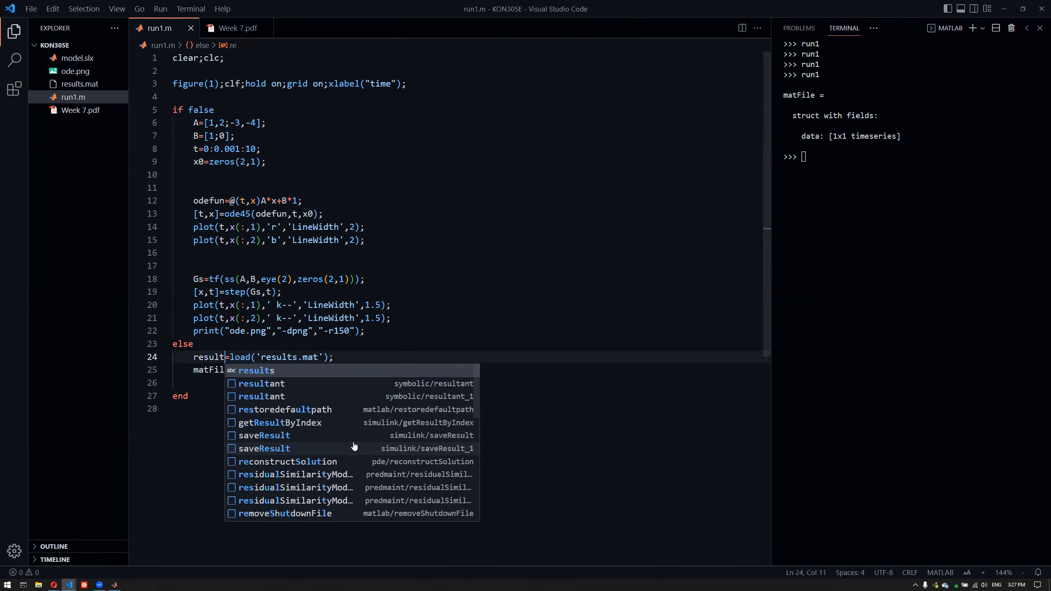
pyautogui.press('Escape')
pyautogui.press('Down')
pyautogui.hotkey('ctrl', 'd')
pyautogui.write('result.data')
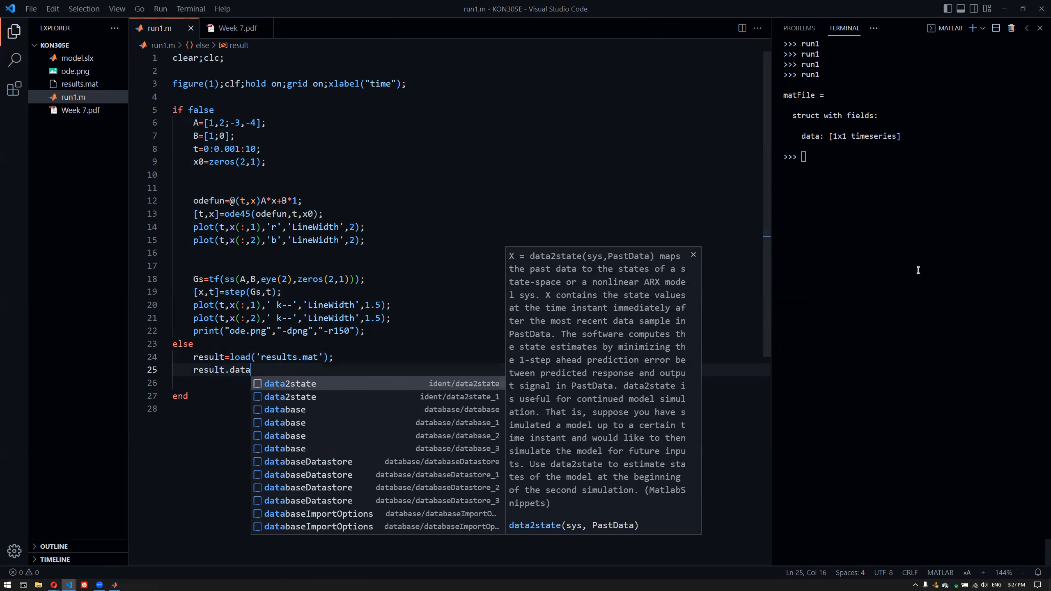
# Clear the workspace and the command window, and run run1 again to display result.data
pyautogui.click(826, 275)
pyautogui.write('clear')
pyautogui.press('Return')
pyautogui.write('clc')
pyautogui.press('Return')
pyautogui.write('run1')
pyautogui.press('Return')
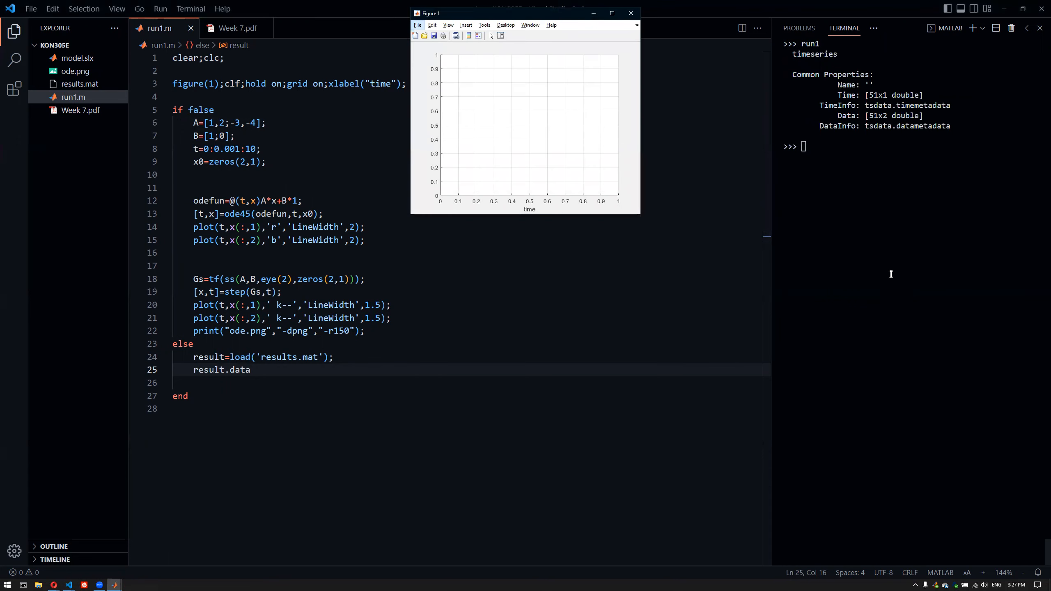
pyautogui.click(856, 266)
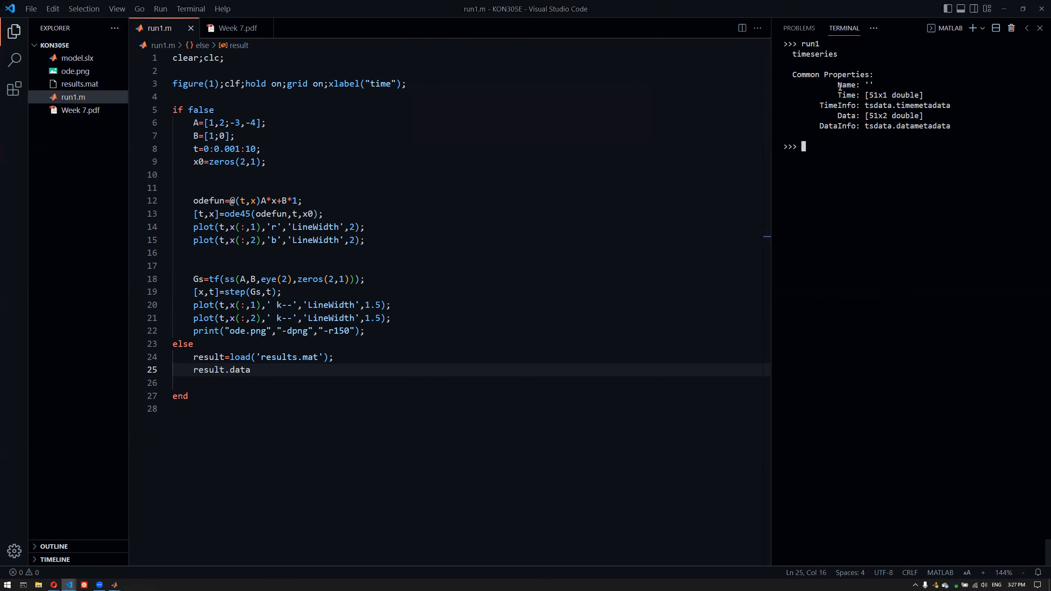
# Examine the Time and Data properties of the timeseries in the terminal output
pyautogui.moveTo(839, 90); pyautogui.dragTo(925, 95)
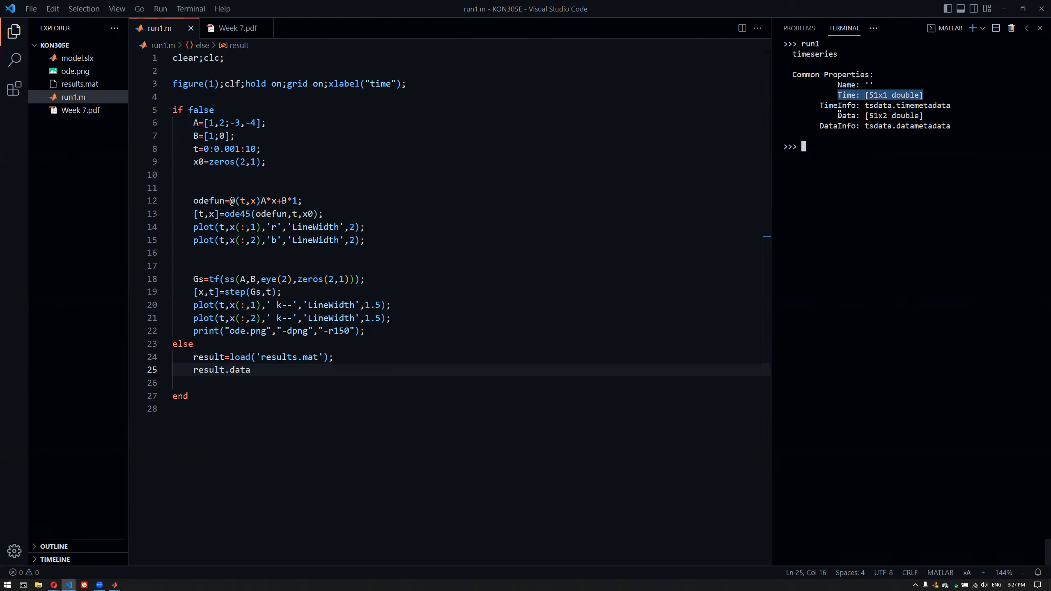
pyautogui.moveTo(839, 115); pyautogui.dragTo(855, 119)
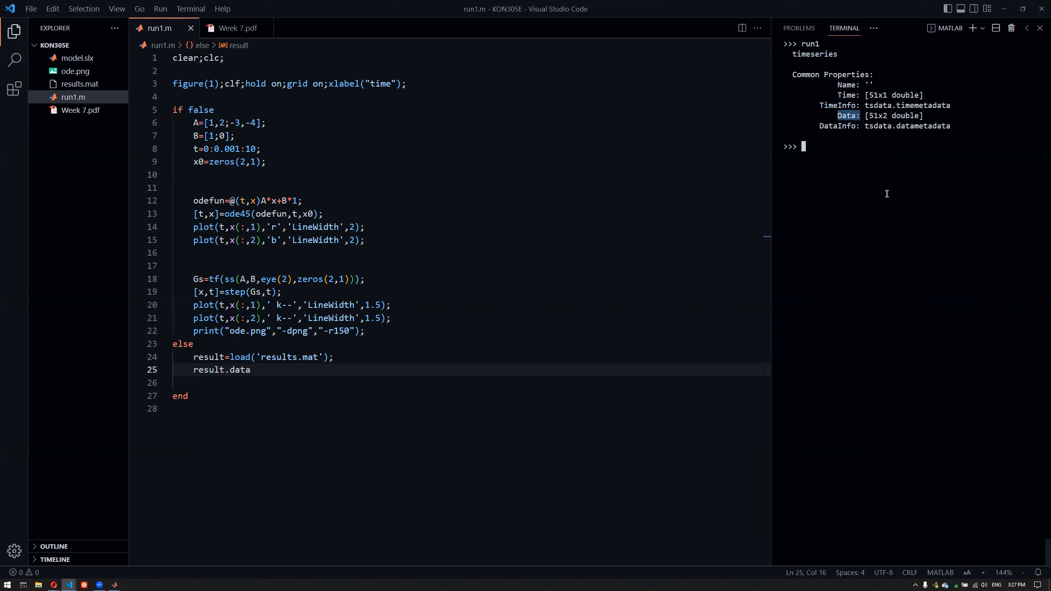
pyautogui.moveTo(869, 116); pyautogui.dragTo(920, 114)
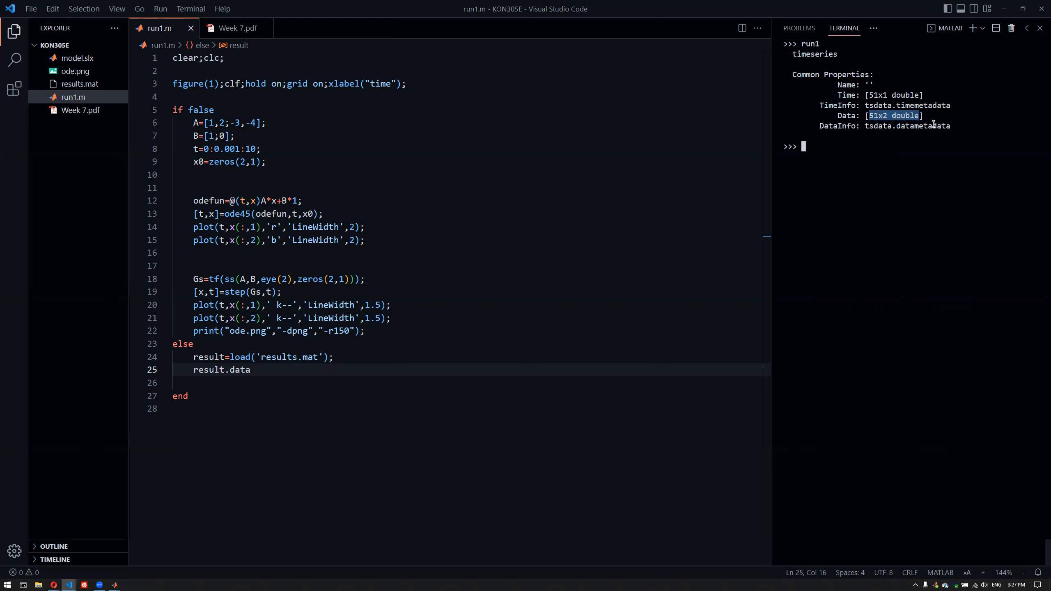
pyautogui.click(918, 123)
pyautogui.moveTo(869, 118); pyautogui.dragTo(921, 116)
pyautogui.click(908, 160)
# Turn the result.data line into the assignment t=result.data.Time; and add a blank line below it
pyautogui.click(387, 360)
pyautogui.click(404, 383)
pyautogui.click(441, 372)
pyautogui.write('.Time')
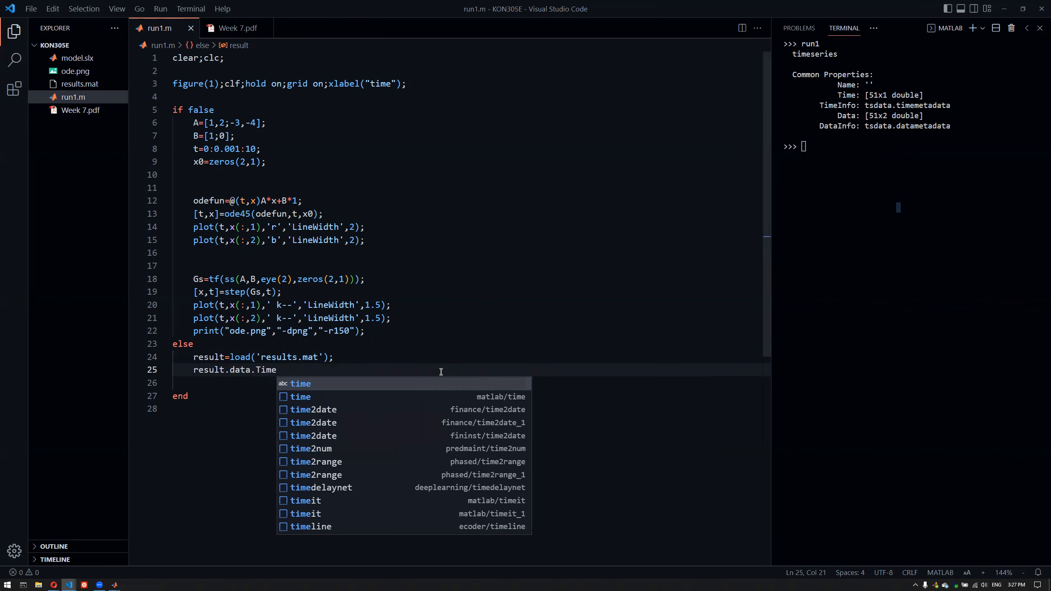
pyautogui.press('Escape')
pyautogui.press('Home')
pyautogui.write('t=')
pyautogui.press('End')
pyautogui.write(';')
pyautogui.press('Return')
pyautogui.press('Up')
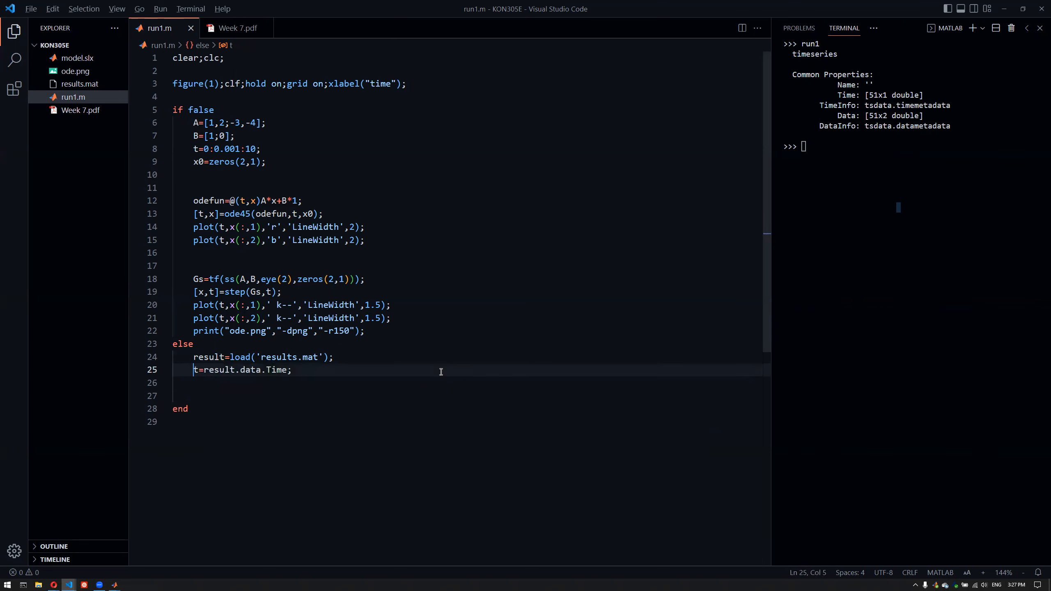
# Duplicate the time assignment and change the copy to x=result.data.Data;
pyautogui.hotkey('shift', 'alt', 'Down')
pyautogui.press('Delete')
pyautogui.write('x')
pyautogui.hotkey('ctrl', 'Right')
pyautogui.hotkey('ctrl', 'Right')
pyautogui.hotkey('ctrl', 'shift', 'Right')
pyautogui.write('.Data')
pyautogui.press('End')
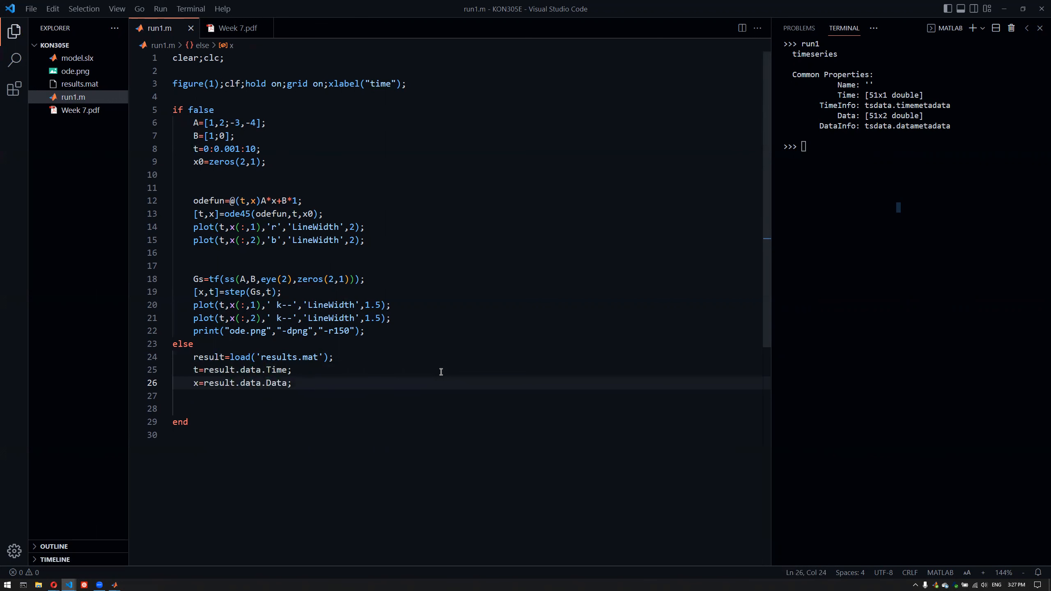
# Run run1 again and print the values of t and x in the terminal
pyautogui.click(852, 209)
pyautogui.press('Up')
pyautogui.press('Return')
pyautogui.write('t')
pyautogui.press('Return')
pyautogui.write('x')
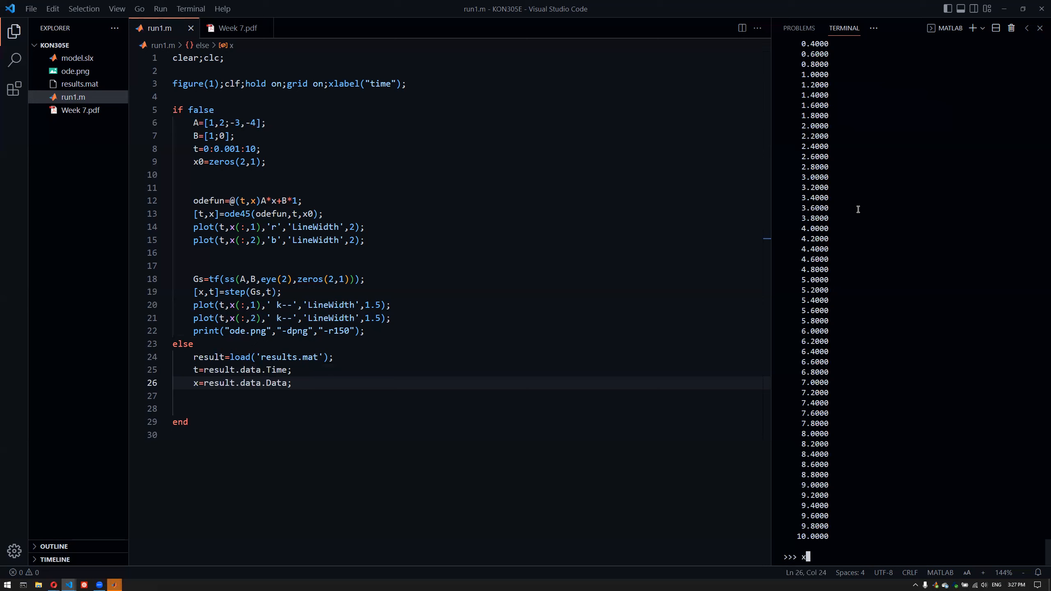
pyautogui.press('Return')
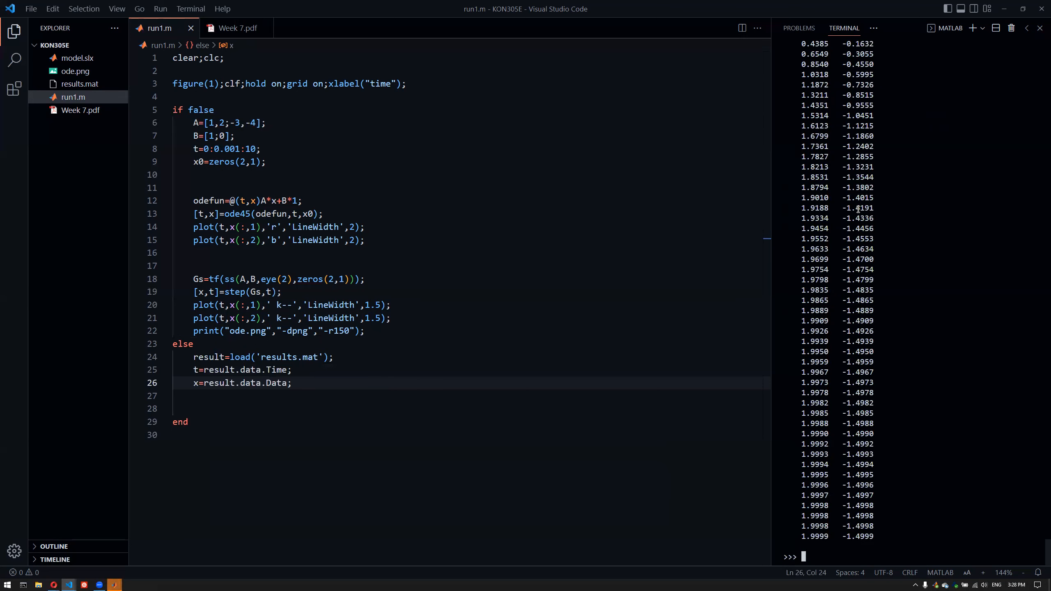
# Copy the two black dashed plot commands for x(:,1) and x(:,2), line width 1.5, below the x assignment in the else branch
pyautogui.click(465, 282)
pyautogui.press('Right')
pyautogui.press('Down')
pyautogui.press('Down')
pyautogui.press('Down')
pyautogui.press('Down')
pyautogui.press('Down')
pyautogui.press('Down')
pyautogui.press('Down')
pyautogui.press('Down')
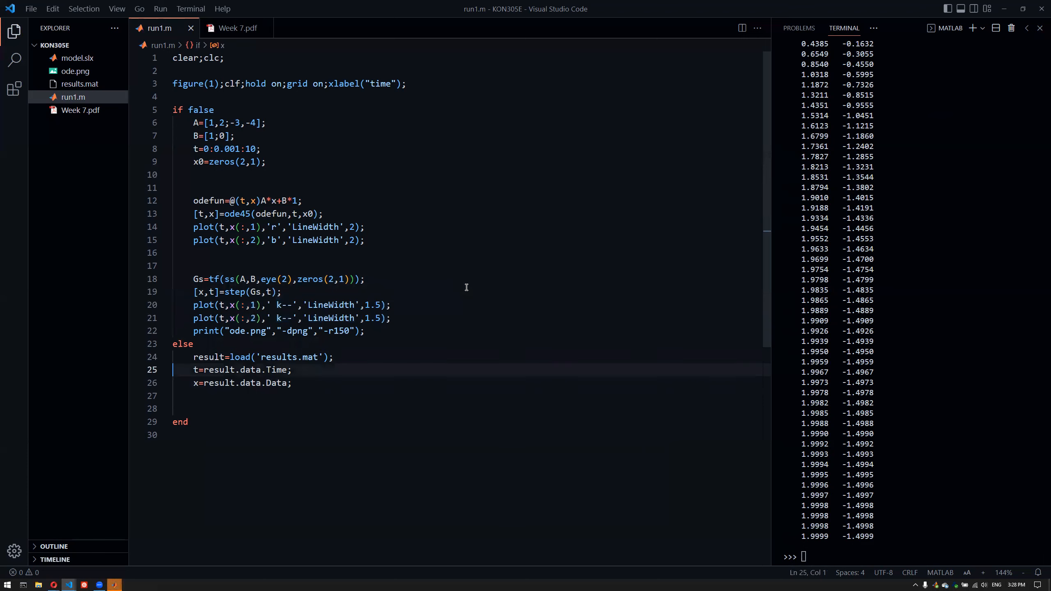
pyautogui.press('Down')
pyautogui.write("plot(t,x(:,1),' k--','LineWidth',1.5);     plot(t,x(:,2),' k--','LineWidth',1.5);")
pyautogui.press('Up')
pyautogui.press('Up')
pyautogui.press('Up')
pyautogui.press('Up')
pyautogui.press('Up')
pyautogui.press('Up')
pyautogui.press('Up')
pyautogui.press('Up')
pyautogui.press('Up')
pyautogui.press('Up')
pyautogui.press('Up')
pyautogui.press('Up')
pyautogui.press('Up')
pyautogui.press('Up')
pyautogui.press('Up')
pyautogui.press('Up')
pyautogui.press('Up')
pyautogui.press('Up')
pyautogui.press('Up')
pyautogui.press('Up')
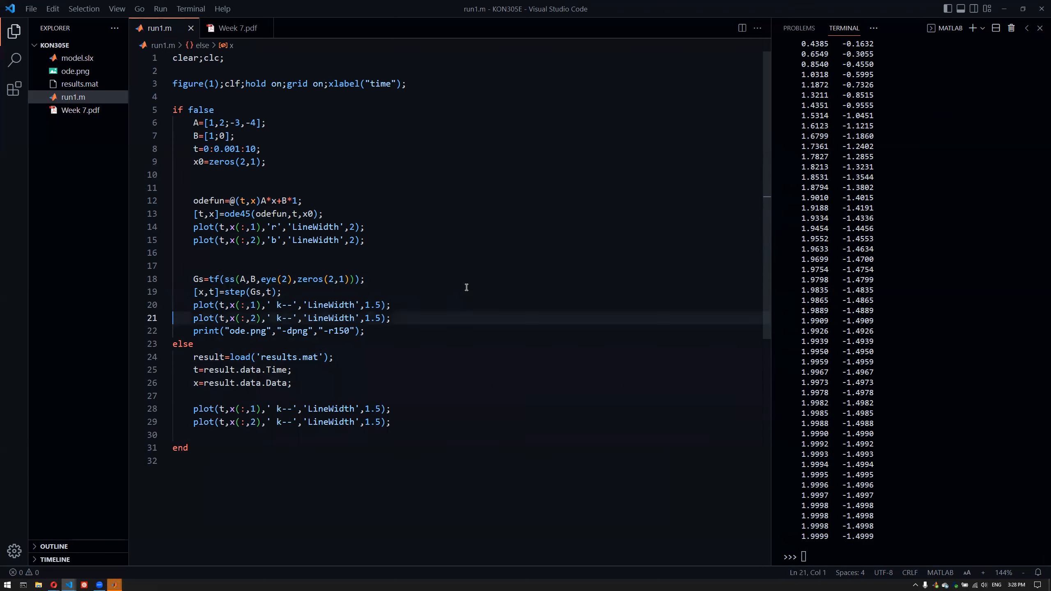
pyautogui.press('Up')
pyautogui.press('Up')
pyautogui.press('Up')
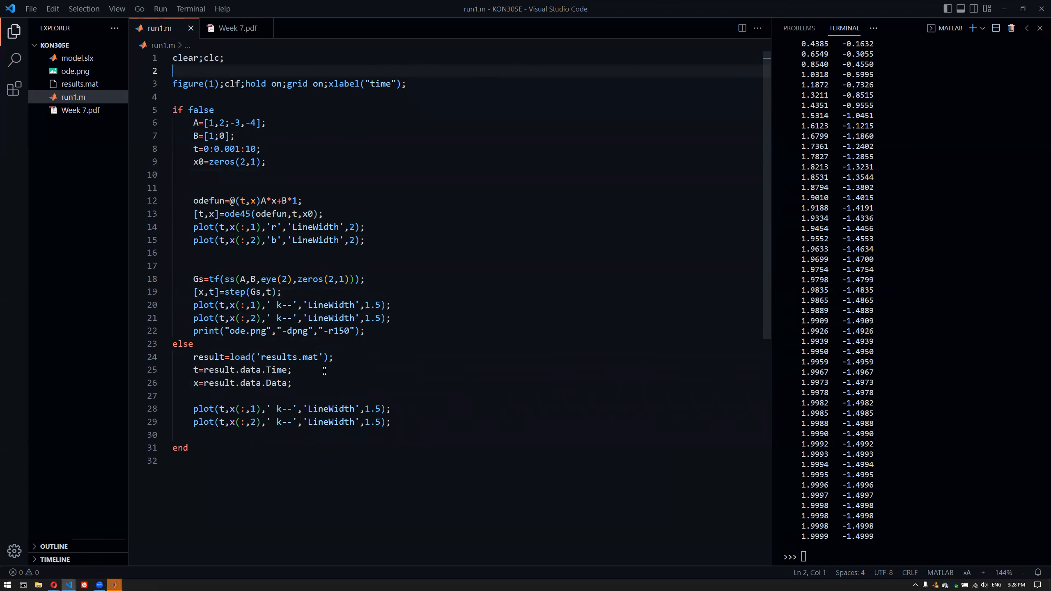
# Copy the print command to the line below the else branch's plot commands and change its output file name to ode_simulink.png
pyautogui.click(375, 331)
pyautogui.click(371, 435)
pyautogui.write('print("ode.png","-dpng","-r150");')
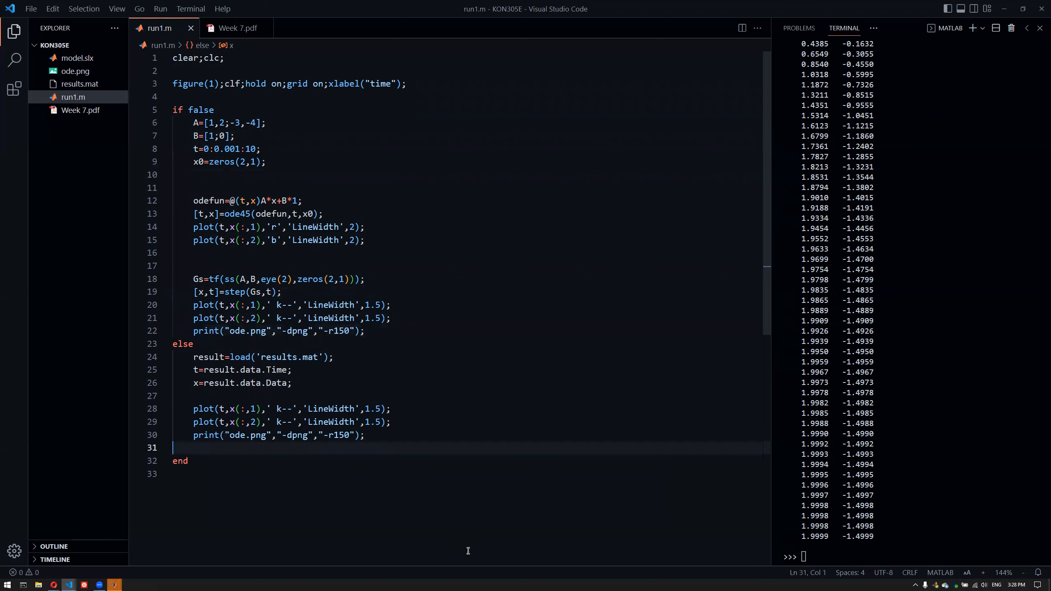
pyautogui.press('Up')
pyautogui.press('Right')
pyautogui.press('Right')
pyautogui.press('Right')
pyautogui.press('Right')
pyautogui.press('Right')
pyautogui.press('Right')
pyautogui.press('Right')
pyautogui.press('Right')
pyautogui.press('Right')
pyautogui.press('Right')
pyautogui.press('Right')
pyautogui.press('Right')
pyautogui.write('_simulink')
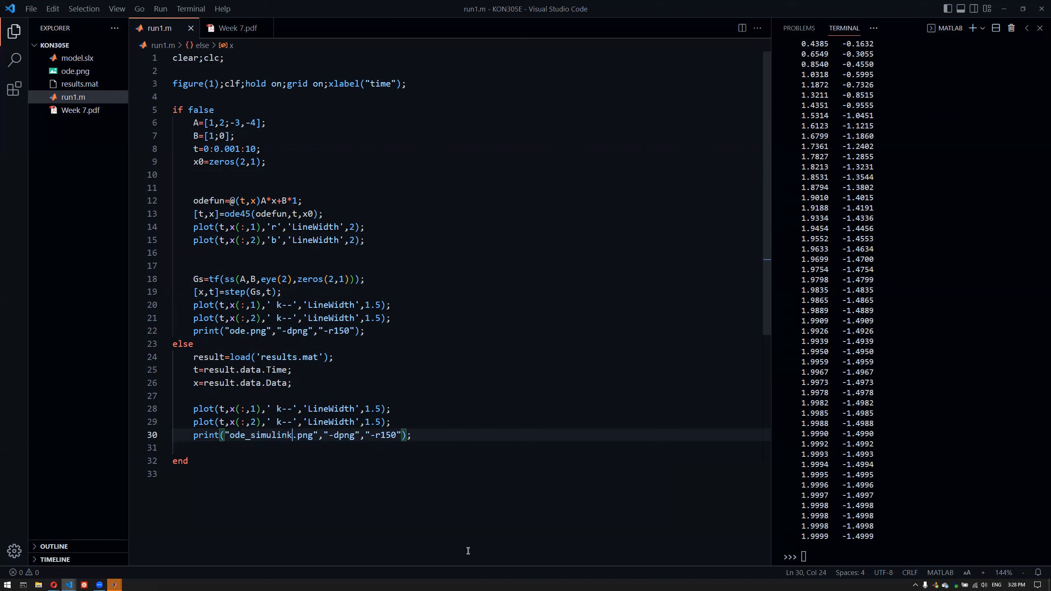
# Clear the workspace and terminal, run run1, and view the exported ode_simulink.png before closing the image
pyautogui.click(886, 458)
pyautogui.write('clc')
pyautogui.press('Return')
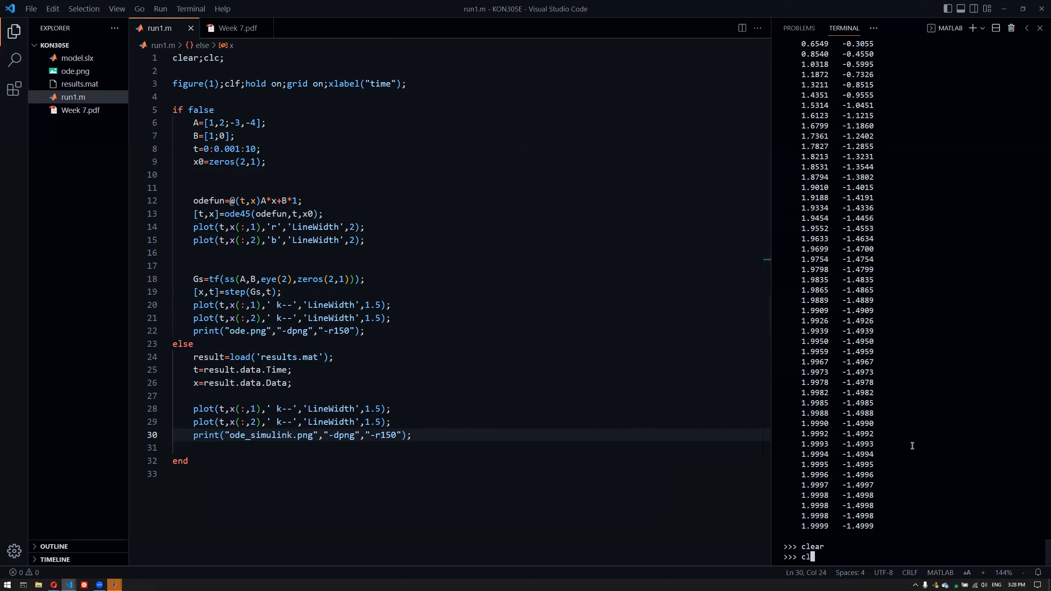
pyautogui.write('run1')
pyautogui.press('Return')
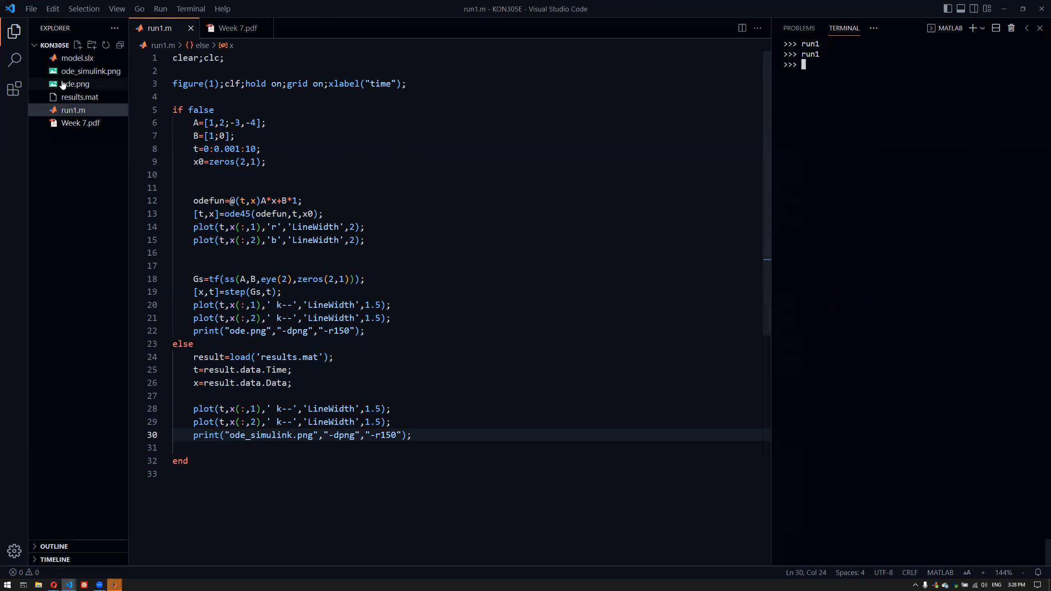
pyautogui.click(87, 72)
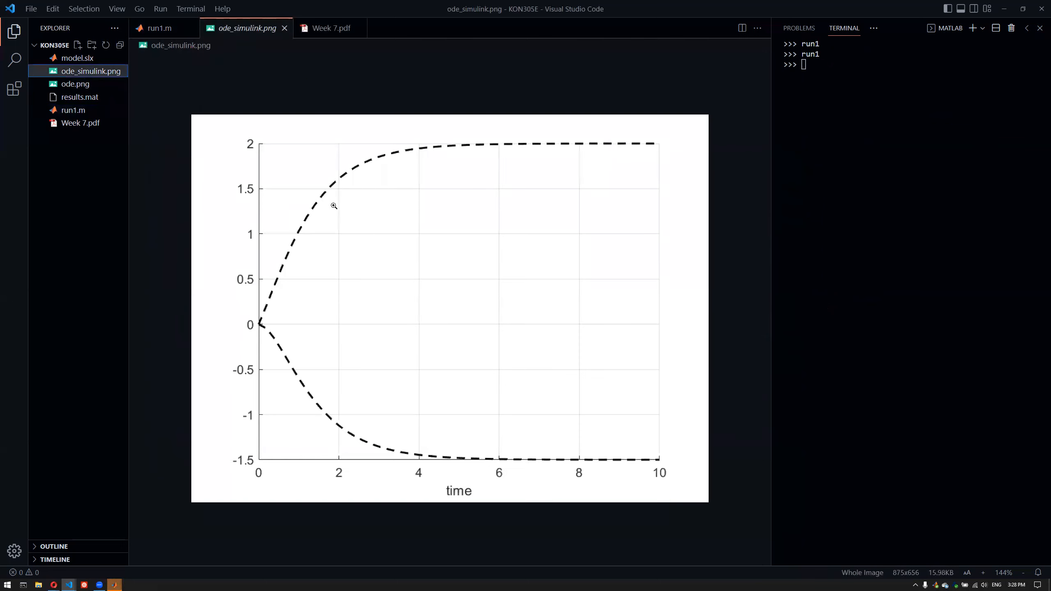
pyautogui.click(284, 28)
# Change the line styles in the else branch's plot commands to 'r' for x(:,1) and 'b' for x(:,2)
pyautogui.click(271, 408)
pyautogui.hotkey('shift', 'Right')
pyautogui.hotkey('shift', 'Right')
pyautogui.hotkey('shift', 'Right')
pyautogui.hotkey('shift', 'Right')
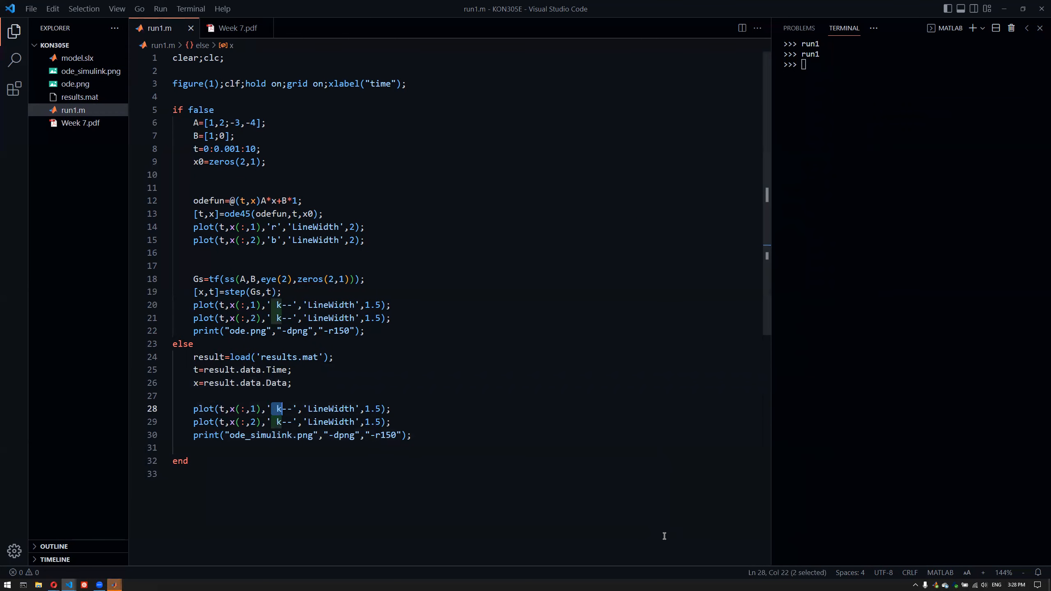
pyautogui.write('r')
pyautogui.press('Down')
pyautogui.press('Left')
pyautogui.hotkey('shift', 'Right')
pyautogui.hotkey('shift', 'Right')
pyautogui.hotkey('shift', 'Right')
pyautogui.hotkey('shift', 'Right')
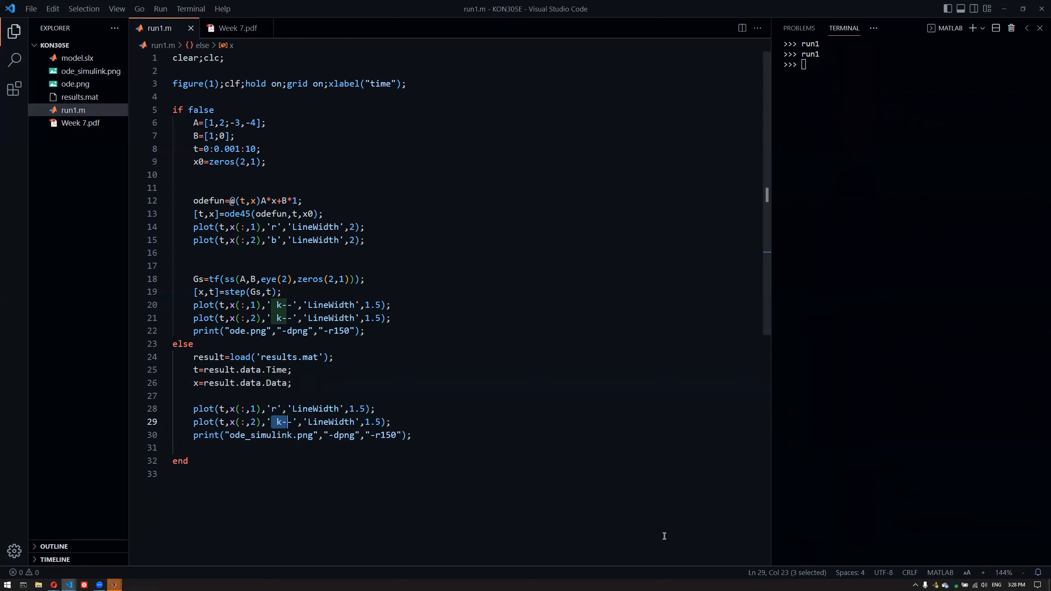
pyautogui.write('b')
# Run run1 again to redraw the figure with the red and blue state curves
pyautogui.click(844, 373)
pyautogui.press('Up')
pyautogui.press('Return')
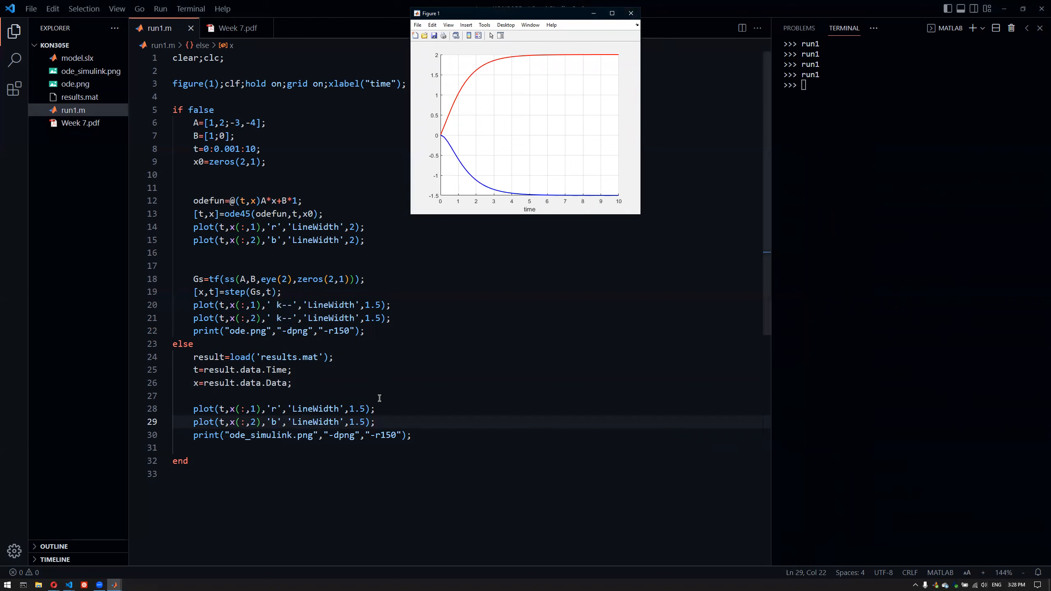
# Set the LineWidth of both plot commands in the else branch to 2
pyautogui.click(368, 409)
pyautogui.hotkey('ctrl', 'alt', 'Down')
pyautogui.press('BackSpace')
pyautogui.press('BackSpace')
pyautogui.press('BackSpace')
pyautogui.write('2')
pyautogui.press('Escape')
pyautogui.press('Home')
pyautogui.press('Home')
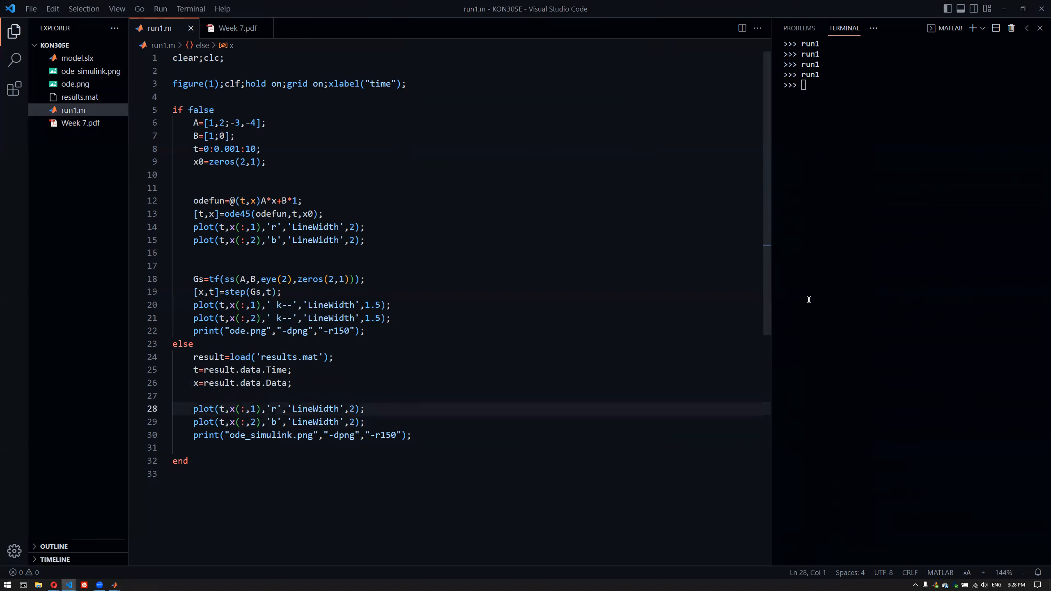
# Run run1 with the thicker lines, inspect the resulting figure window, and return to the script
pyautogui.press('F5')
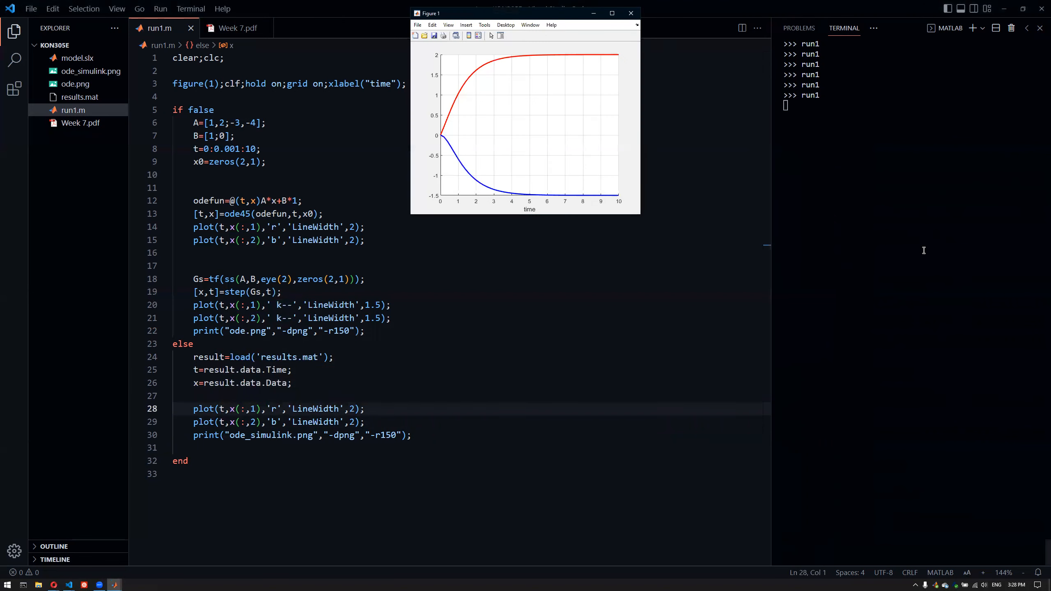
pyautogui.moveTo(522, 16); pyautogui.dragTo(498, 146)
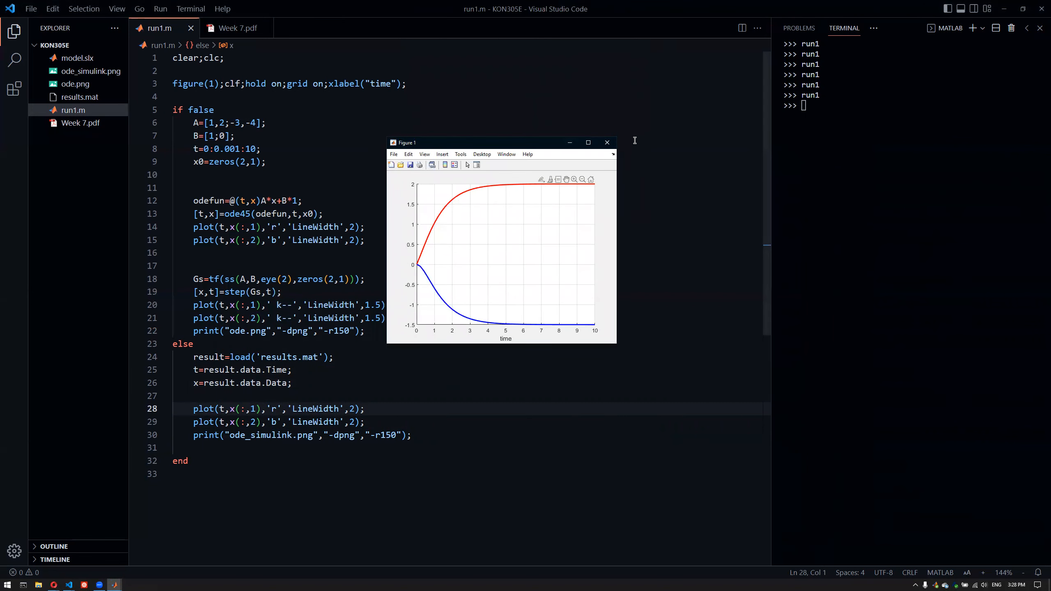
pyautogui.click(501, 415)
pyautogui.click(396, 461)
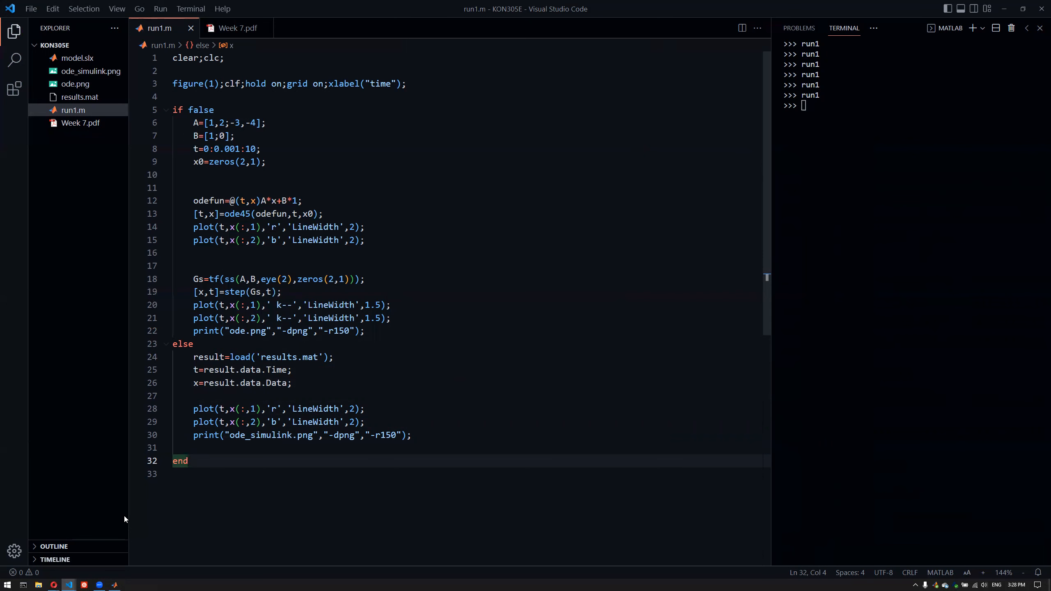
# Switch to the Simulink model, examine its step, state-space and results blocks, and return to run1.m
pyautogui.click(114, 585)
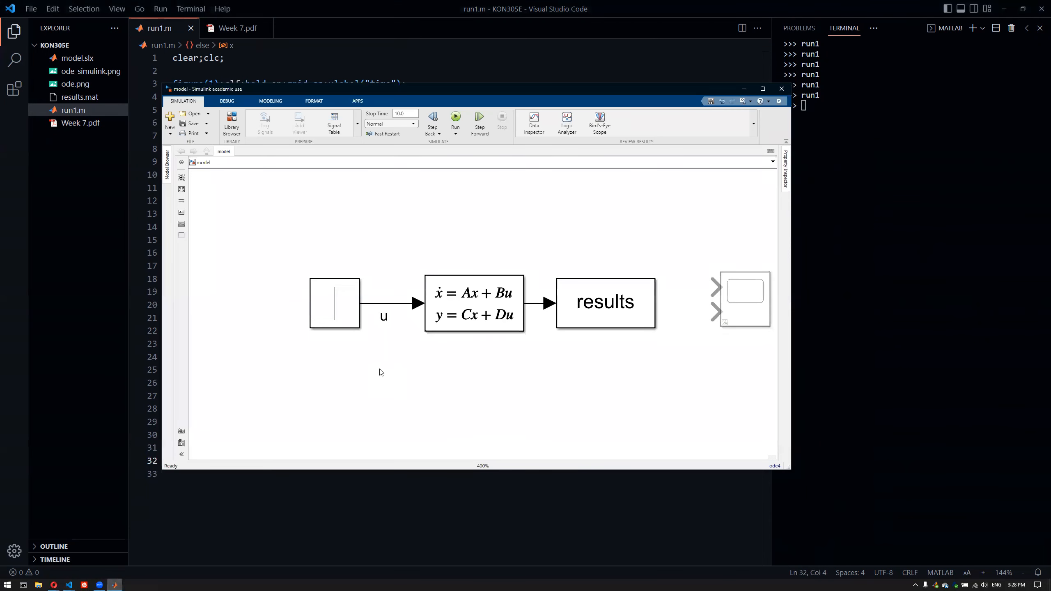
pyautogui.scroll(1, 444, 371)
pyautogui.moveTo(418, 366); pyautogui.dragTo(434, 343)
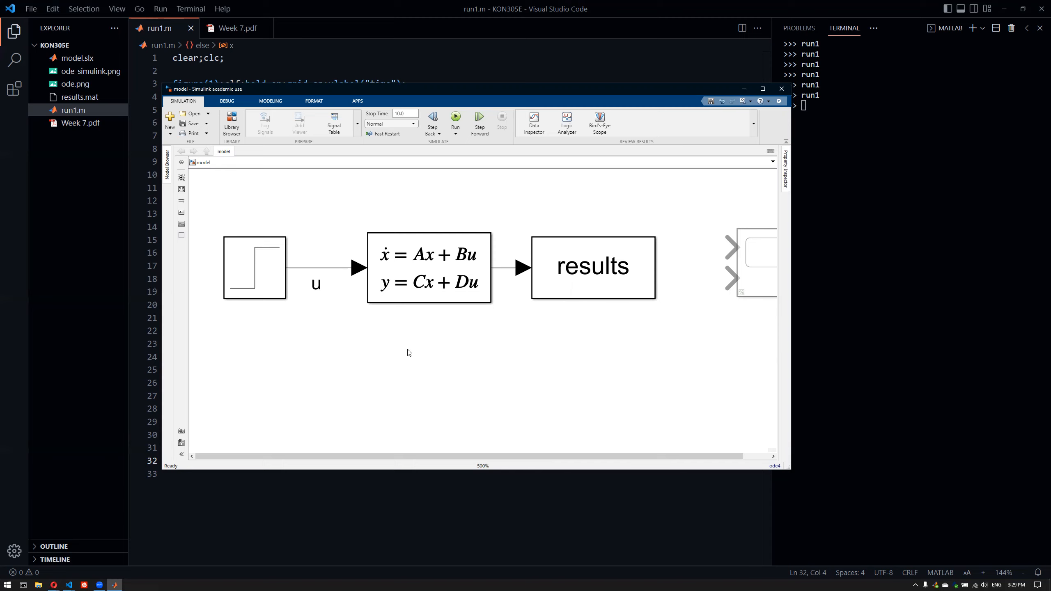
pyautogui.doubleClick(649, 88)
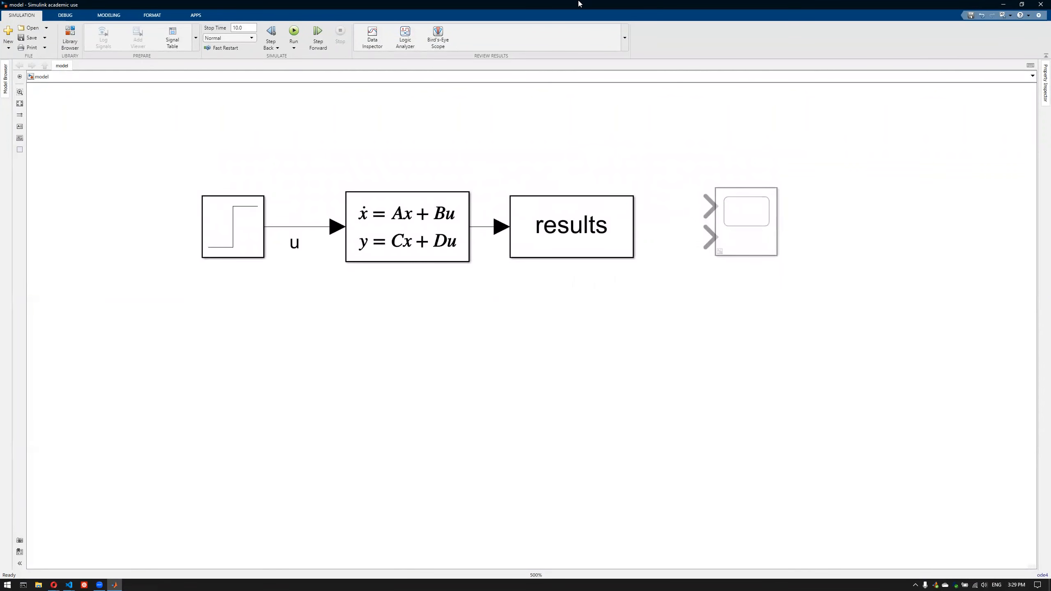
pyautogui.press('super+Down')
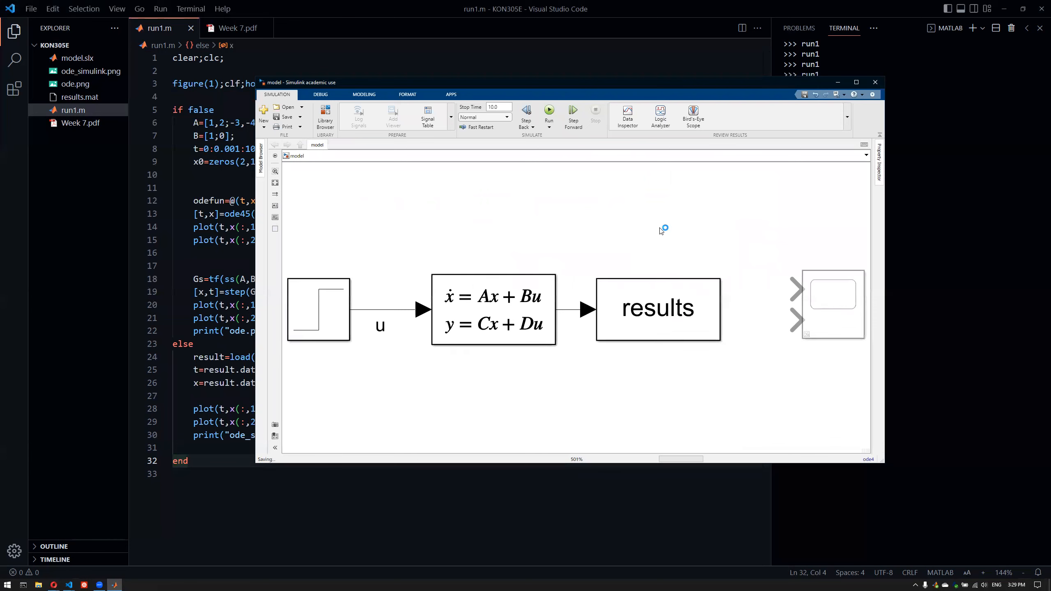
pyautogui.scroll(1, 638, 227)
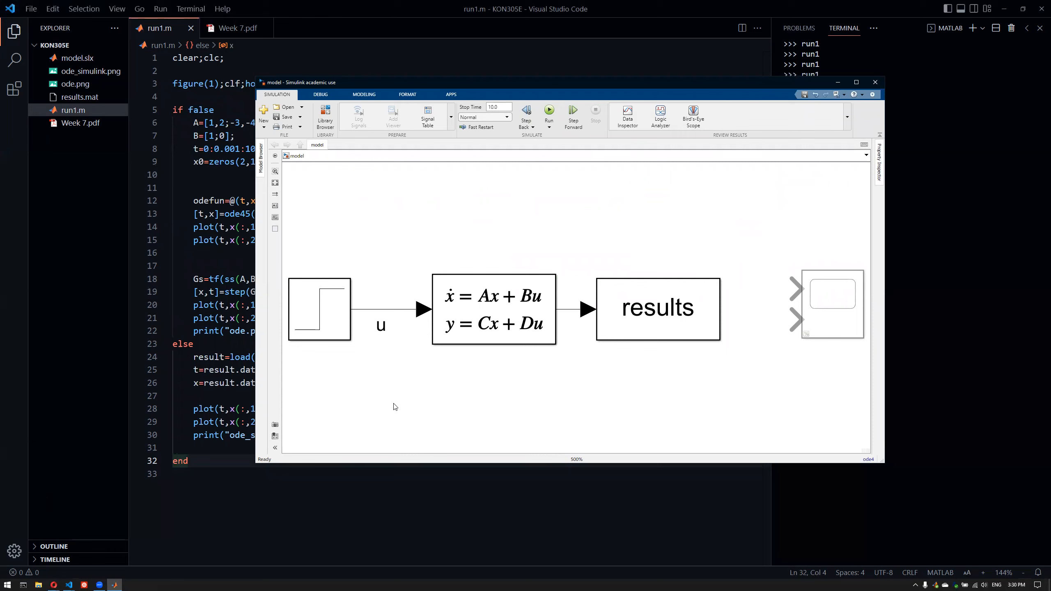
pyautogui.click(226, 24)
pyautogui.click(160, 28)
pyautogui.click(476, 357)
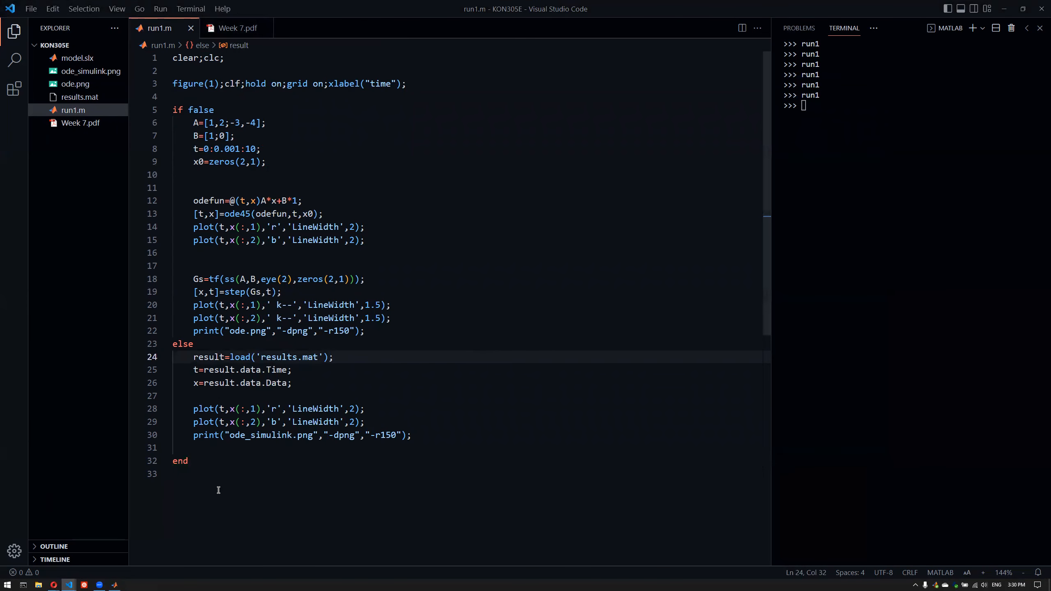
# Switch to the Simulink model, add a To Workspace block below the existing blocks, and check its parameters without changing them
pyautogui.hotkey('alt', 'Tab')
pyautogui.scroll(-3, 638, 301)
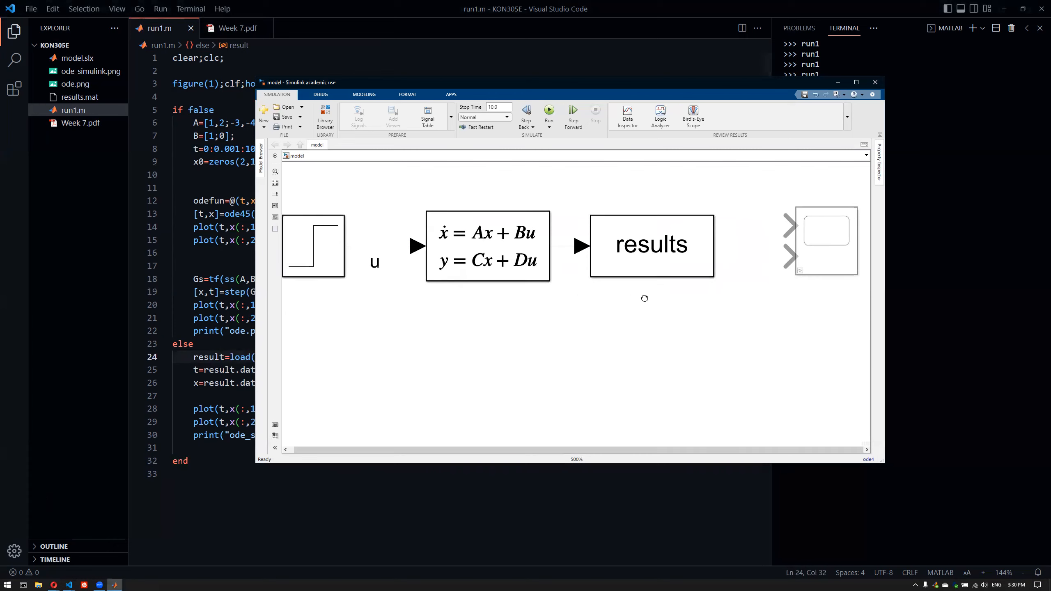
pyautogui.hscroll(-1, 582, 369)
pyautogui.doubleClick(581, 377)
pyautogui.write('toworks')
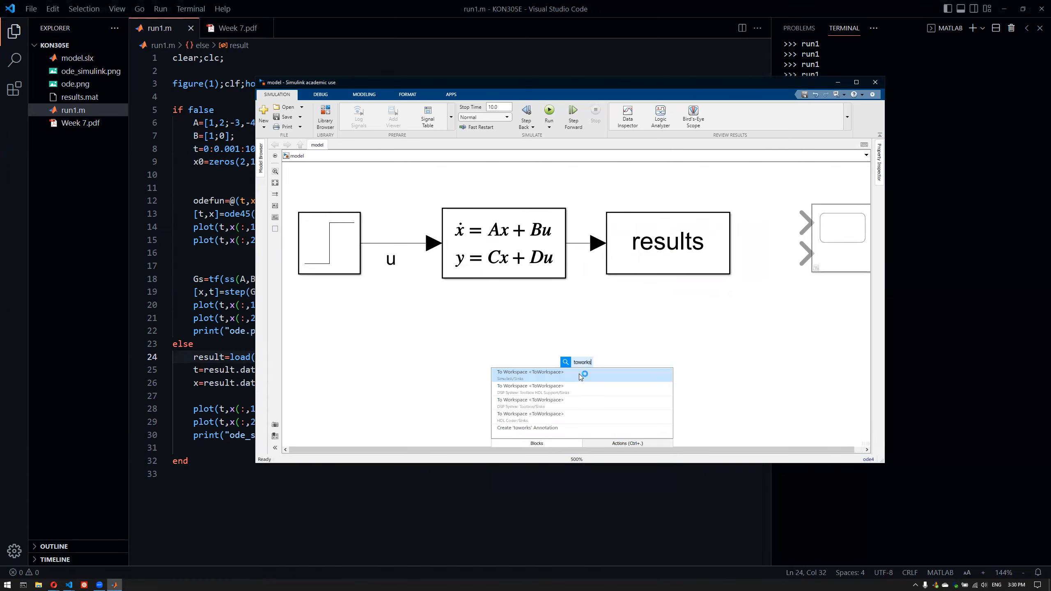
pyautogui.click(580, 376)
pyautogui.doubleClick(581, 377)
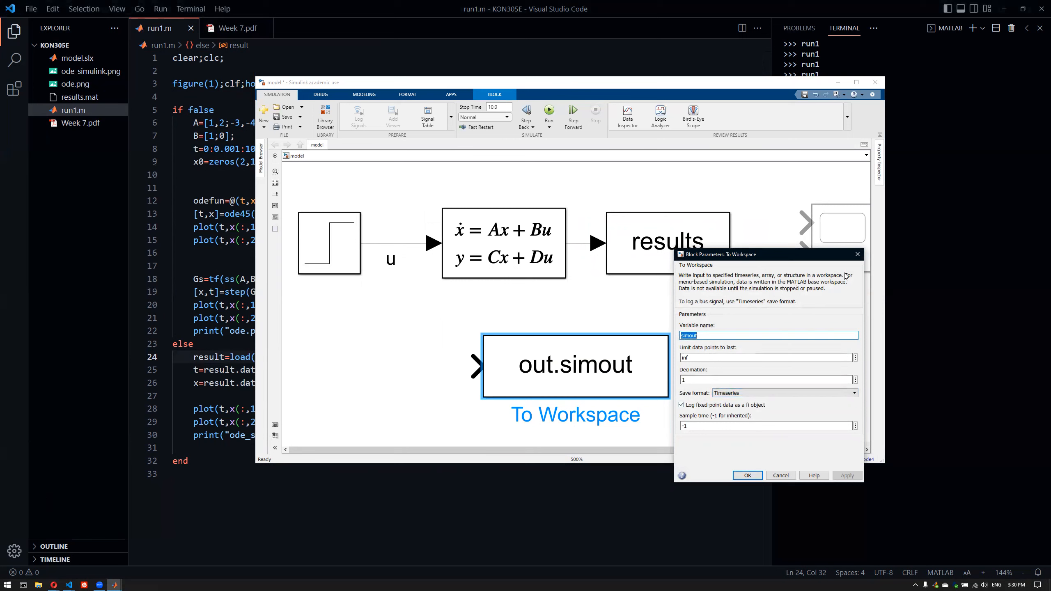
pyautogui.click(857, 254)
# Place the To Workspace block below the results block, branch the state-space output into it, and save the model
pyautogui.moveTo(561, 366); pyautogui.dragTo(705, 356)
pyautogui.click(575, 265)
pyautogui.click(574, 265)
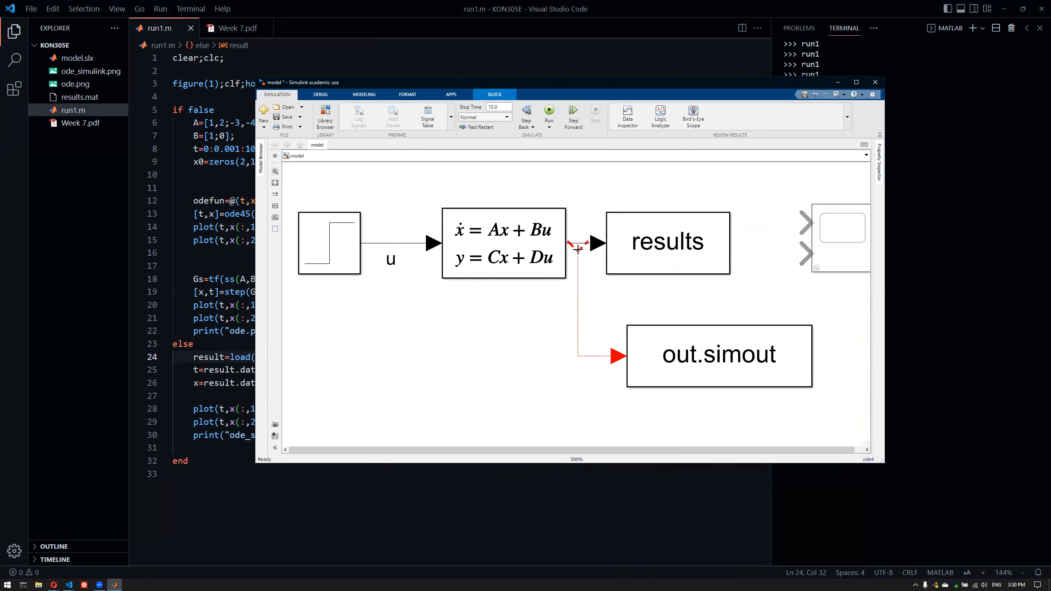
pyautogui.hotkey('ctrl', 's')
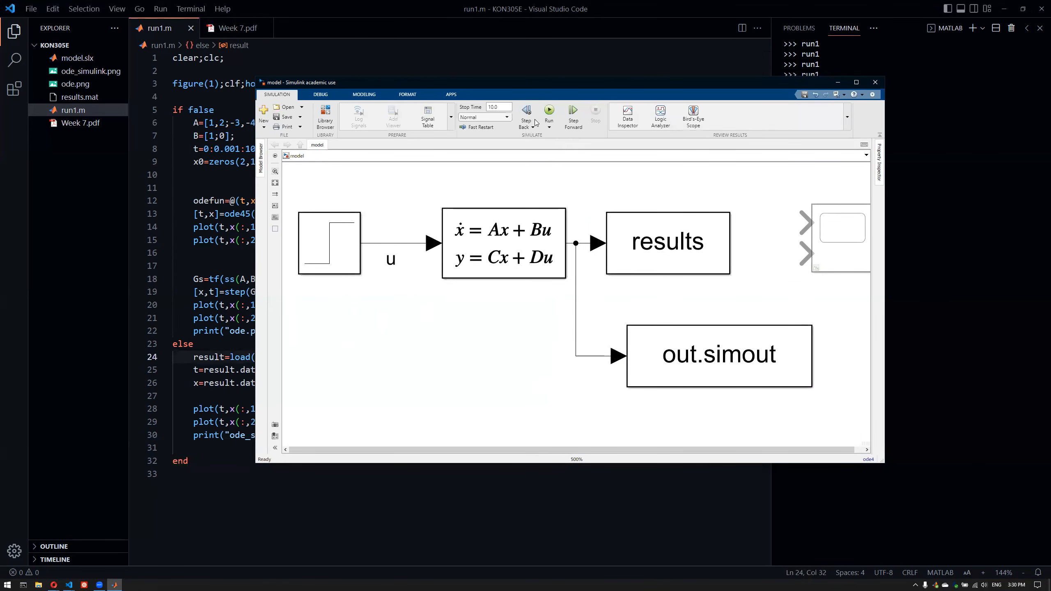
# Run the simulation, switch back to Visual Studio Code, and query the variables simout and out in the terminal
pyautogui.click(547, 111)
pyautogui.hotkey('alt', 'Tab')
pyautogui.write('simout')
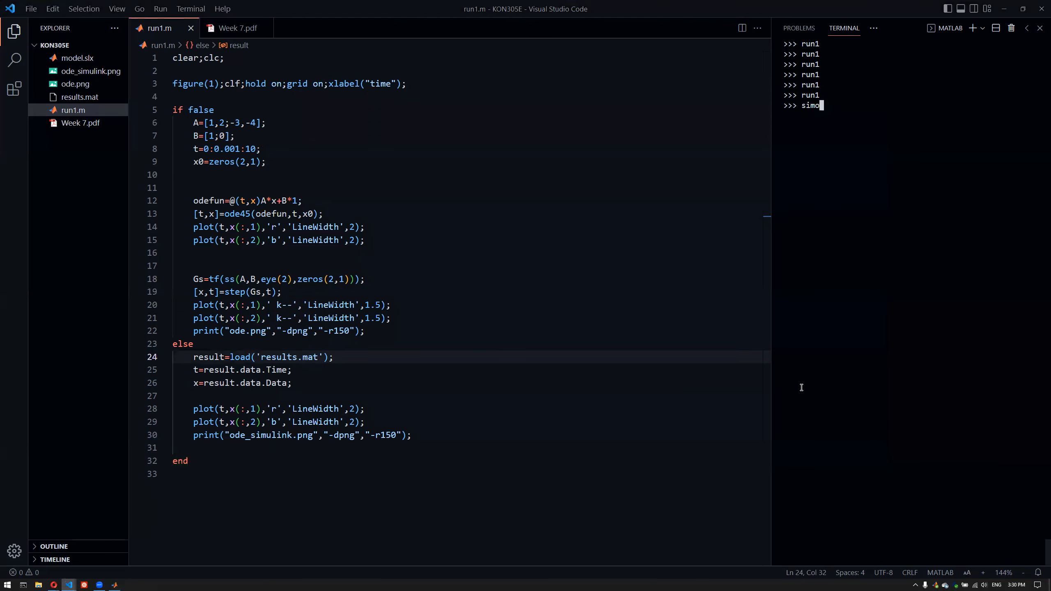
pyautogui.press('Return')
pyautogui.write('out')
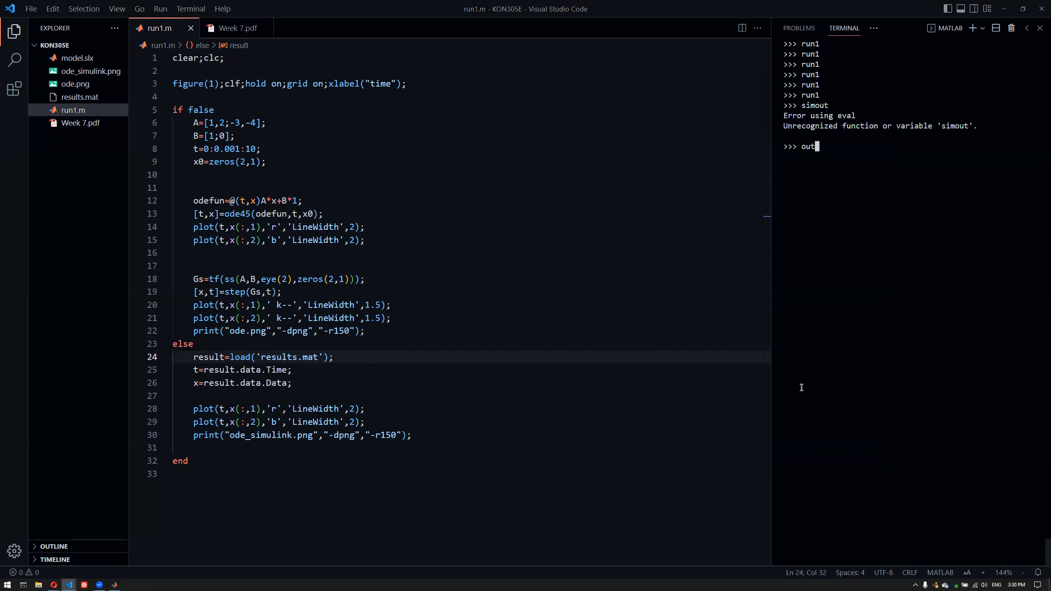
pyautogui.press('Return')
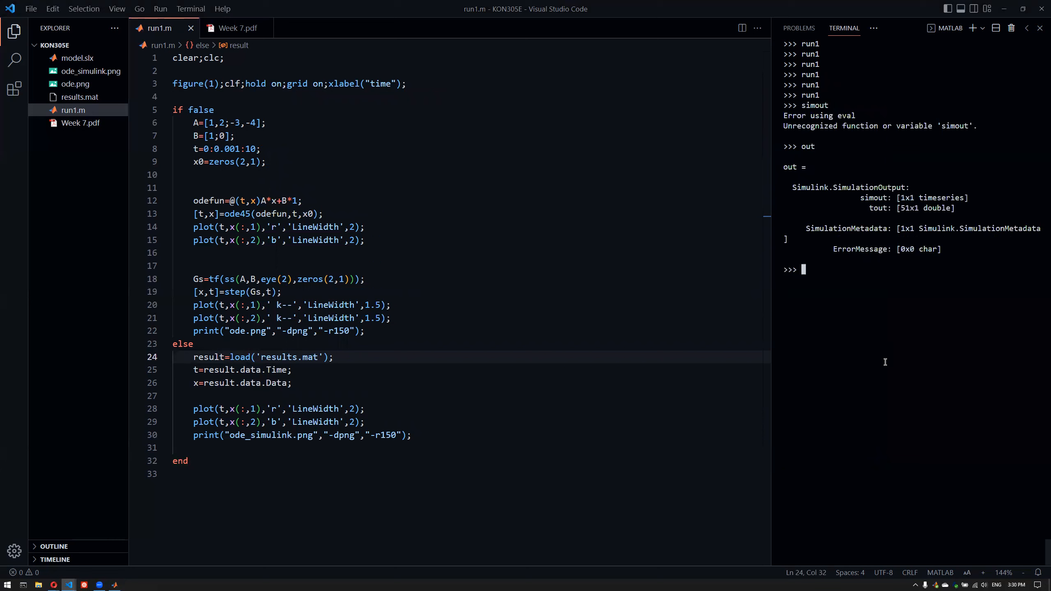
# Print the logged state values with out.simout.Data in the terminal
pyautogui.moveTo(862, 198); pyautogui.dragTo(888, 209)
pyautogui.click(885, 254)
pyautogui.write('out')
pyautogui.write('.simou')
pyautogui.write('t.')
pyautogui.write('Data')
pyautogui.press('Return')
# Print the time values of out.simout in the terminal and review the earlier simulation output
pyautogui.press('Up')
pyautogui.press('BackSpace')
pyautogui.press('BackSpace')
pyautogui.press('BackSpace')
pyautogui.press('BackSpace')
pyautogui.write('t')
pyautogui.press('Return')
pyautogui.press('Up')
pyautogui.write('t')
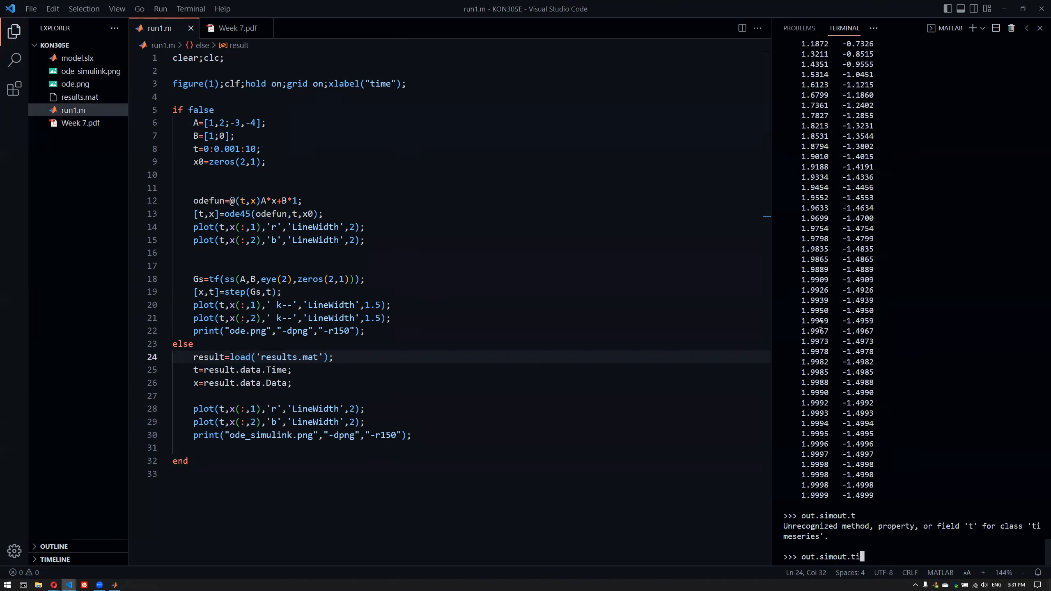
pyautogui.press('Return')
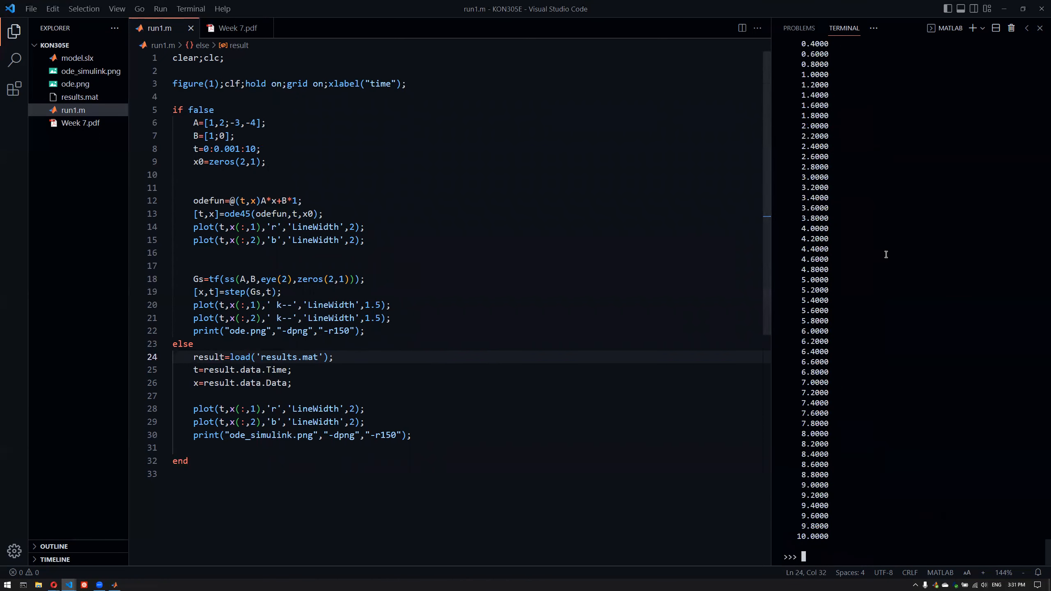
pyautogui.scroll(10, 849, 290)
pyautogui.scroll(3, 892, 259)
pyautogui.scroll(6, 890, 260)
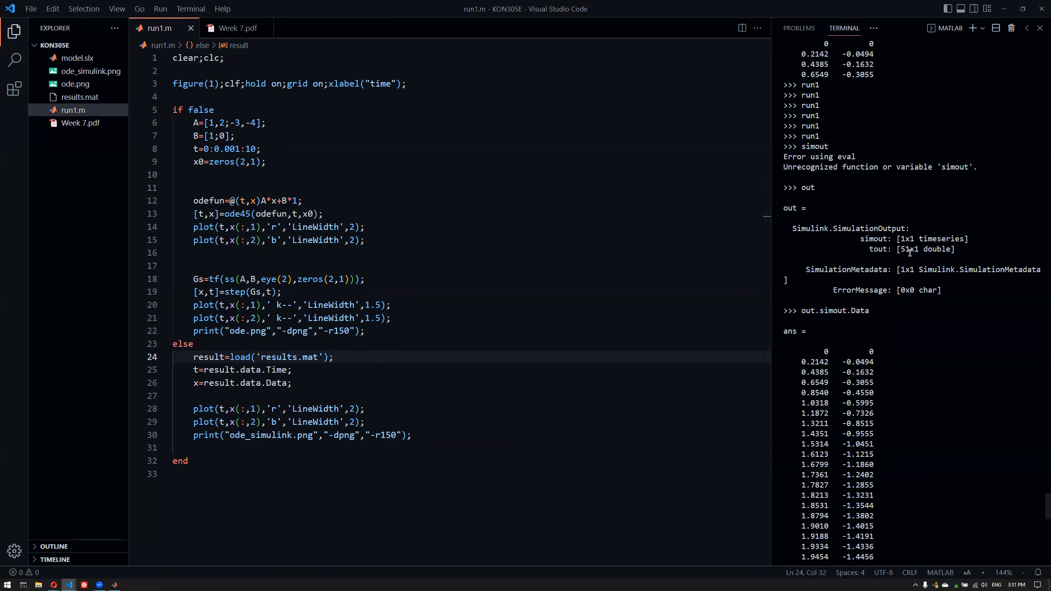
# Return to the Simulink model, delete the To Workspace block and its leftover branch line, and save the model
pyautogui.hotkey('alt', 'Tab')
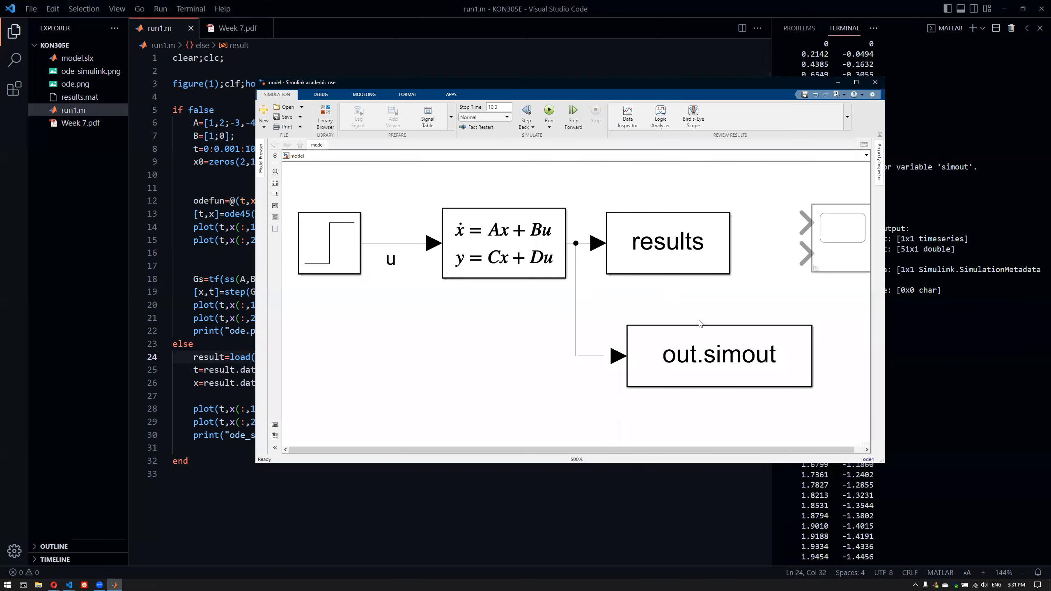
pyautogui.click(709, 357)
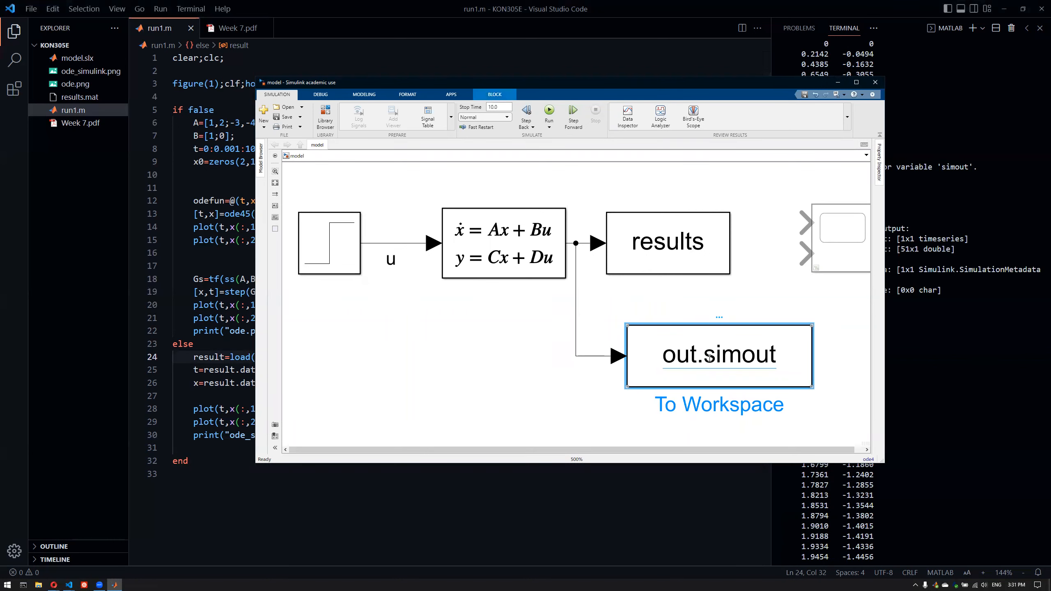
pyautogui.press('Delete')
pyautogui.click(578, 357)
pyautogui.press('Delete')
pyautogui.hotkey('ctrl', 's')
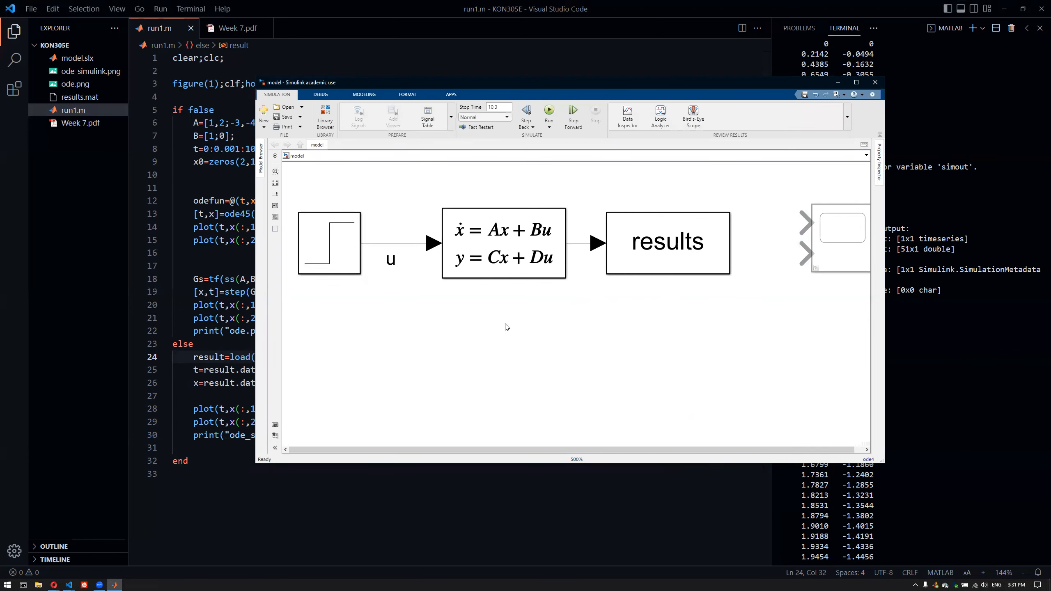
# Review the part c) instructions about Simulink and Mux blocks in Week 7.pdf and check them against run1.m
pyautogui.click(236, 28)
pyautogui.moveTo(217, 280); pyautogui.dragTo(441, 280)
pyautogui.click(369, 264)
pyautogui.click(547, 266)
pyautogui.click(160, 28)
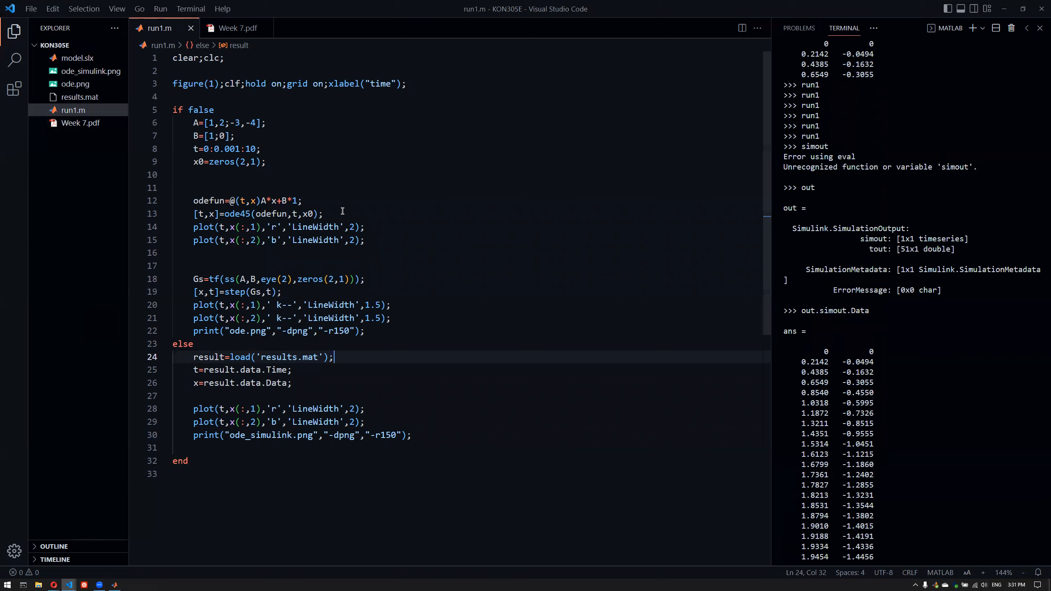
pyautogui.click(235, 28)
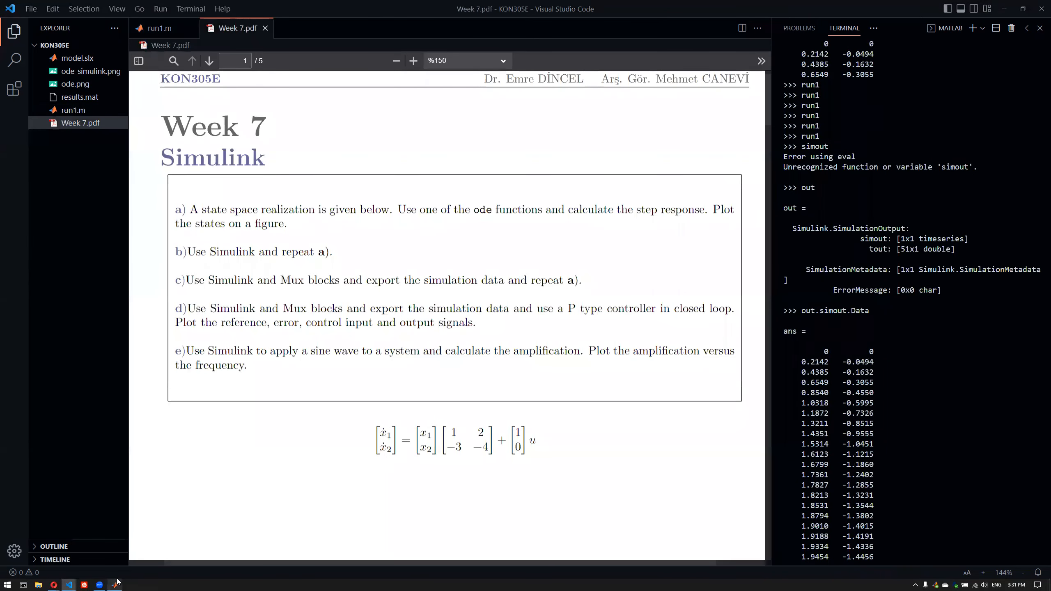
# Switch to the Simulink model and add a Mux block below the line between the state-space and results blocks
pyautogui.click(116, 584)
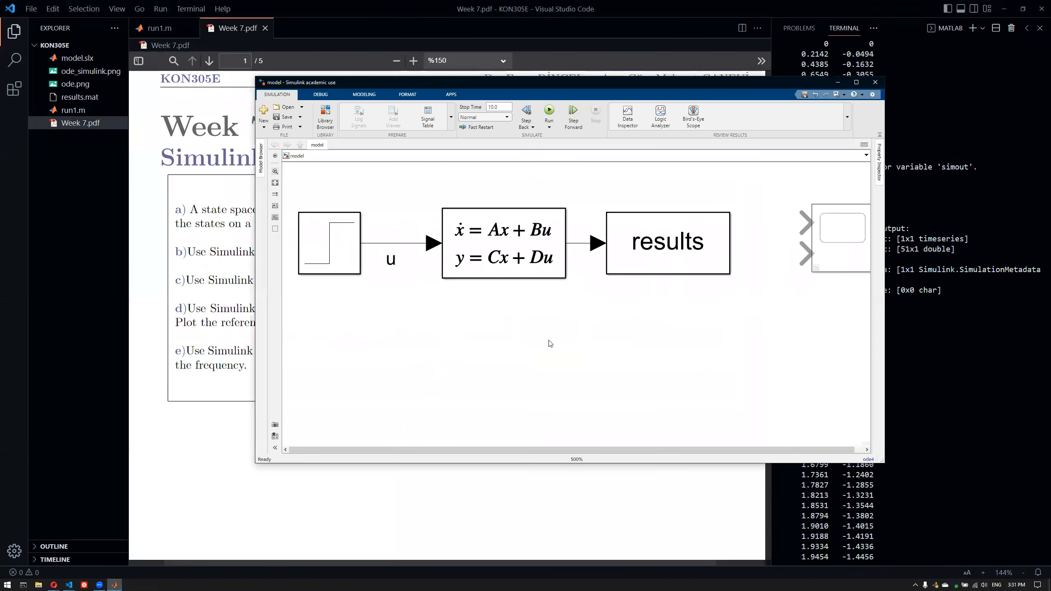
pyautogui.click(549, 384)
pyautogui.write('mux')
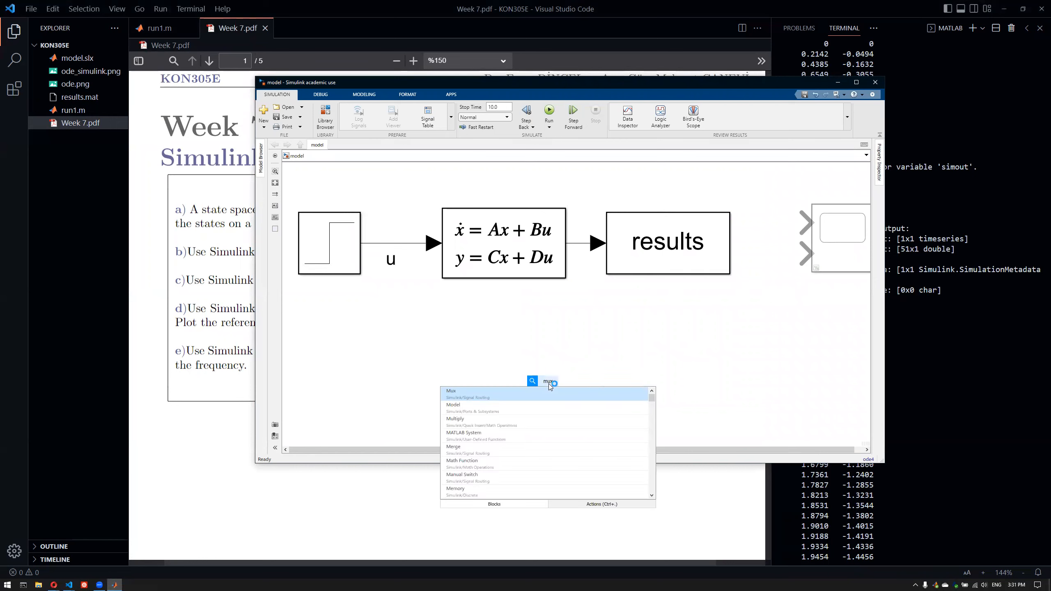
pyautogui.press('Return')
pyautogui.moveTo(550, 364); pyautogui.dragTo(601, 338)
# Move the results block farther from the state-space block and connect the state-space output and the u signal to the Mux inputs
pyautogui.click(706, 255)
pyautogui.moveTo(706, 255); pyautogui.dragTo(748, 254)
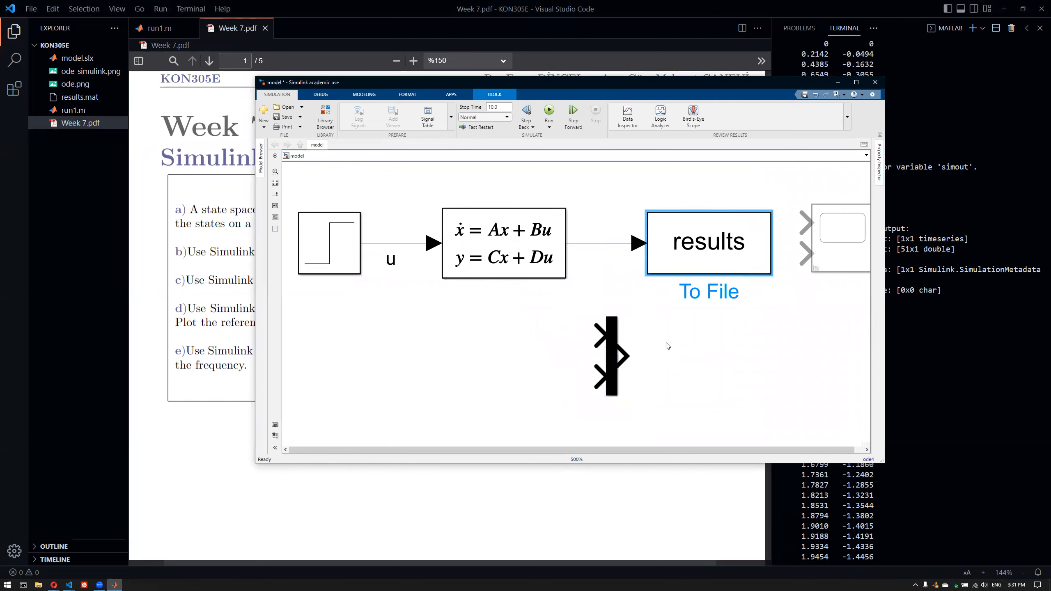
pyautogui.click(665, 343)
pyautogui.moveTo(596, 336); pyautogui.dragTo(585, 246)
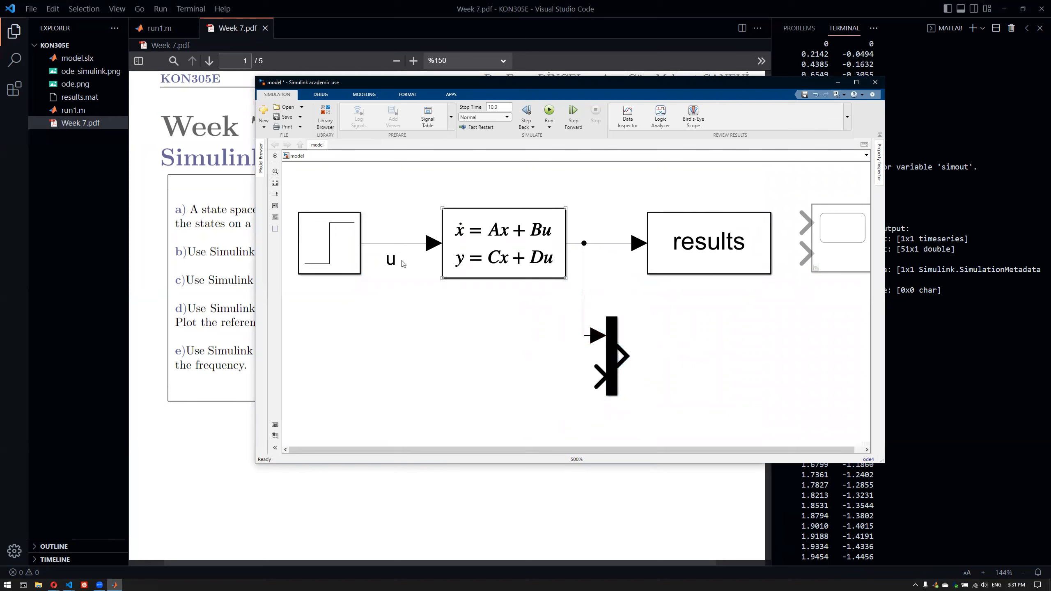
pyautogui.moveTo(600, 380); pyautogui.dragTo(409, 243)
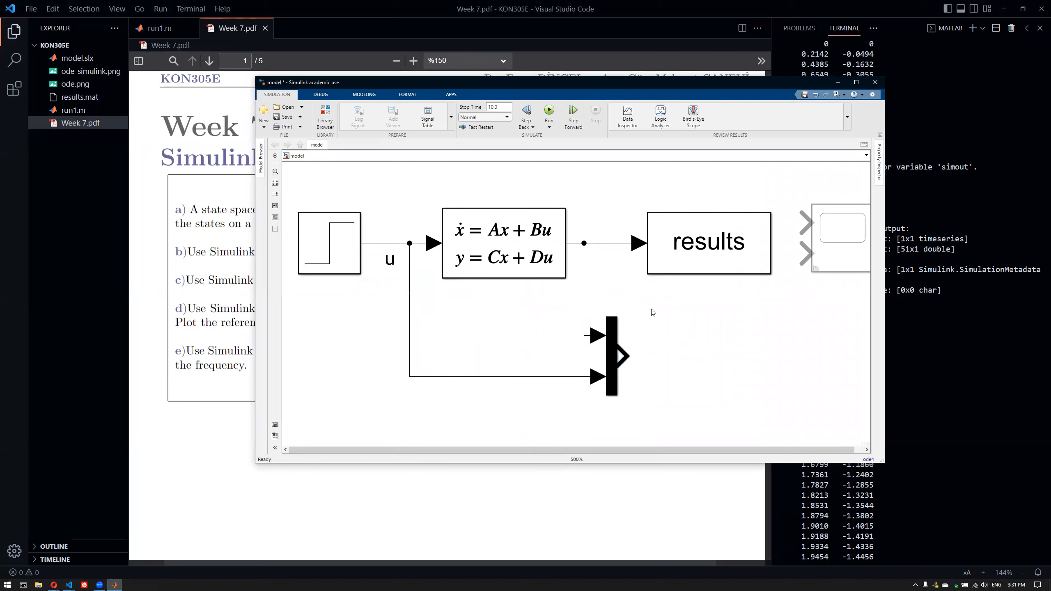
# Open the parameters of the Step block
pyautogui.click(353, 249)
pyautogui.doubleClick(354, 249)
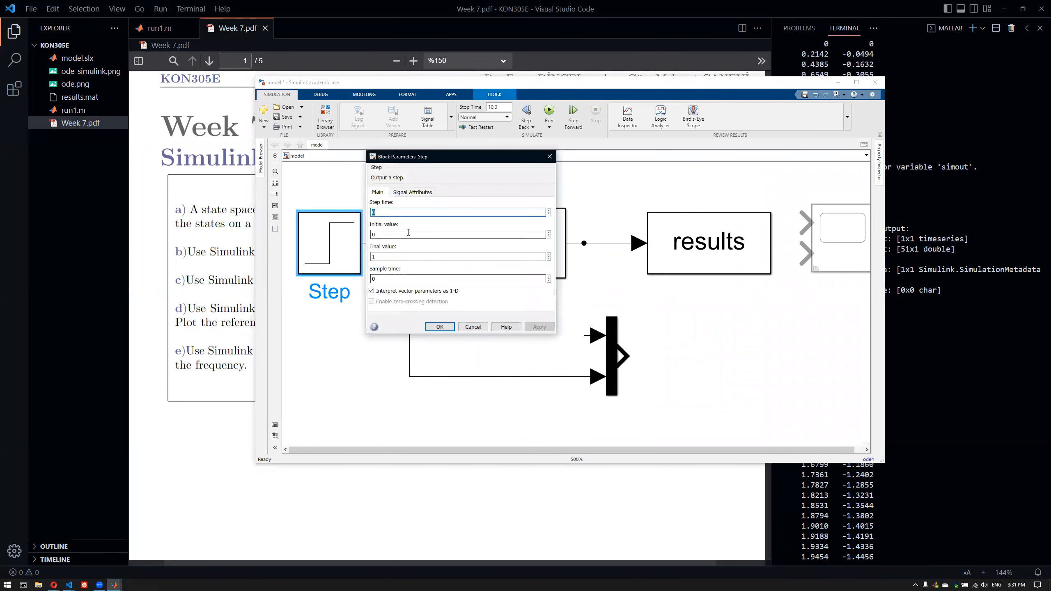